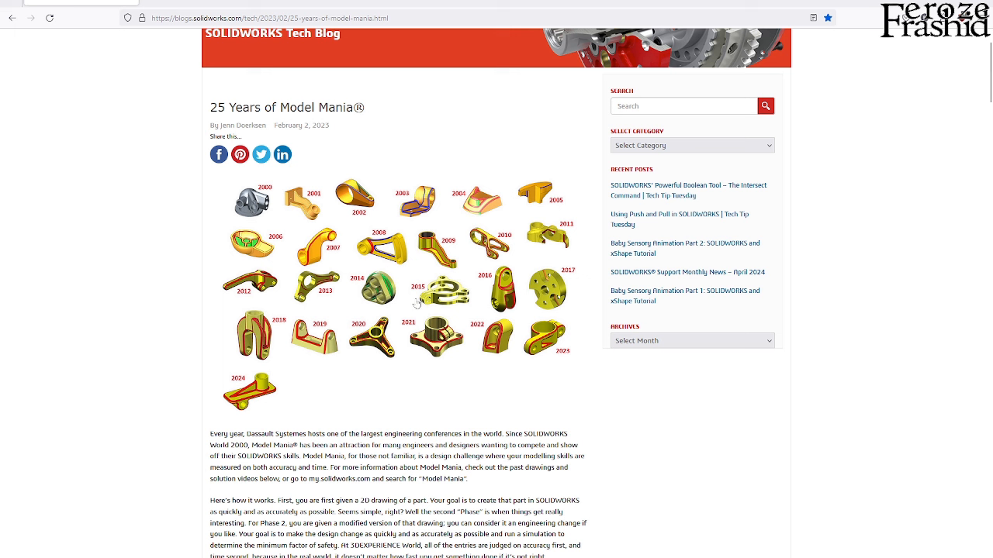
Browse the 25 Years of Model Mania blog page down to the Model Mania 2008 drawings
{"action": "scroll", "coordinate": [416, 302], "scroll_direction": "down", "scroll_amount": 1}
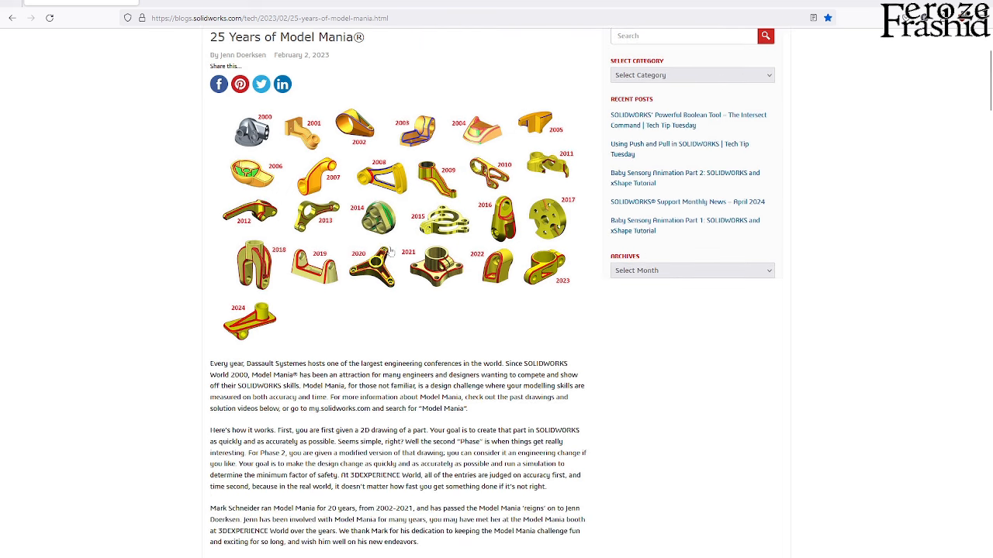
{"action": "scroll", "coordinate": [414, 302], "scroll_direction": "down", "scroll_amount": 7}
{"action": "scroll", "coordinate": [392, 250], "scroll_direction": "down", "scroll_amount": 10}
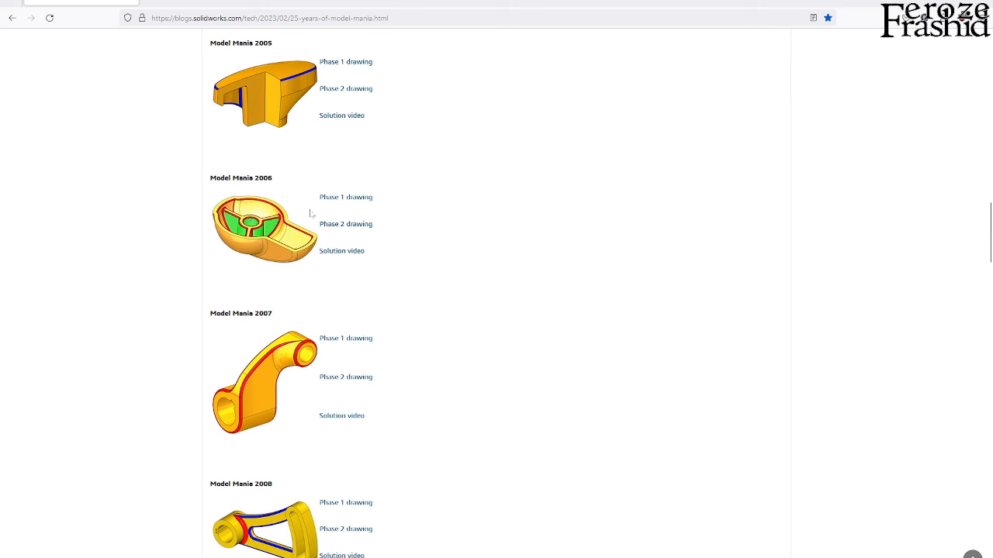
{"action": "scroll", "coordinate": [309, 214], "scroll_direction": "down", "scroll_amount": 3}
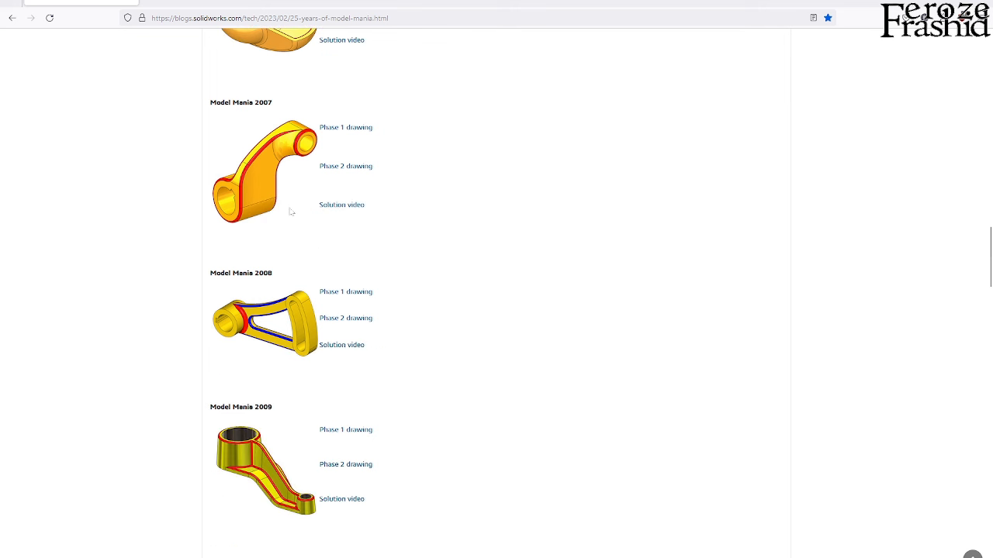
{"action": "scroll", "coordinate": [291, 212], "scroll_direction": "down", "scroll_amount": 2}
{"action": "scroll", "coordinate": [445, 195], "scroll_direction": "up", "scroll_amount": 1}
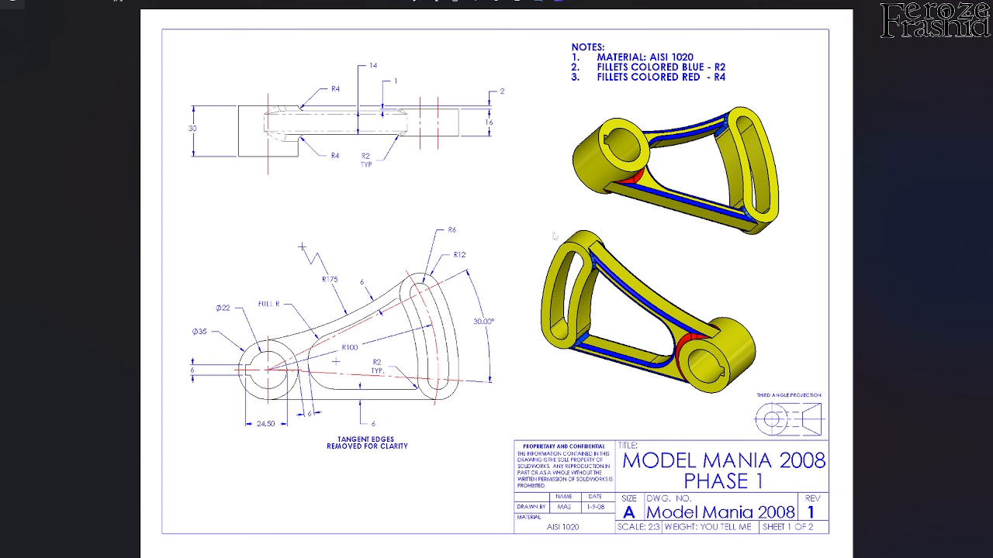
Compare the Model Mania 2008 Phase 1 and Phase 2 drawings, including dimensions, notes and required changes
{"action": "key", "text": "Right"}
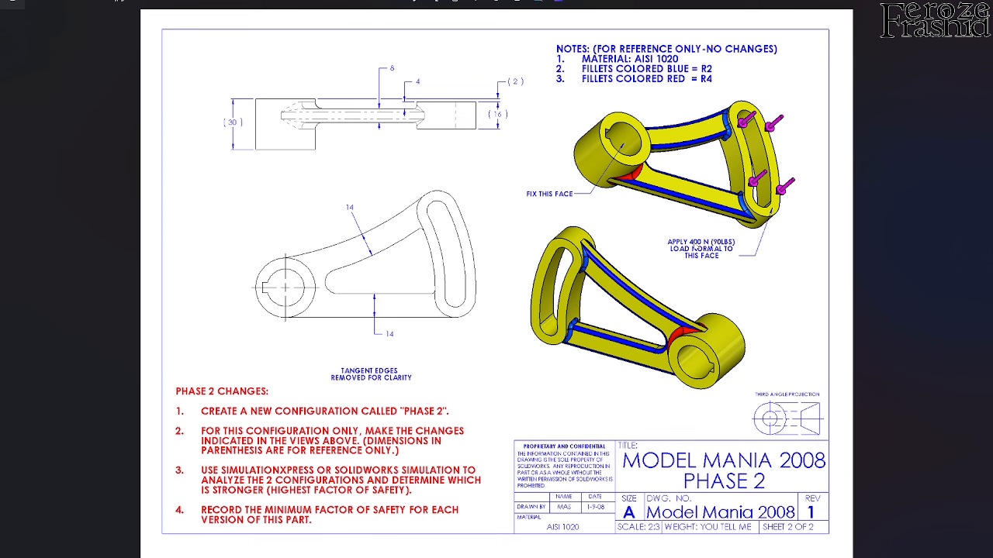
{"action": "key", "text": "Left"}
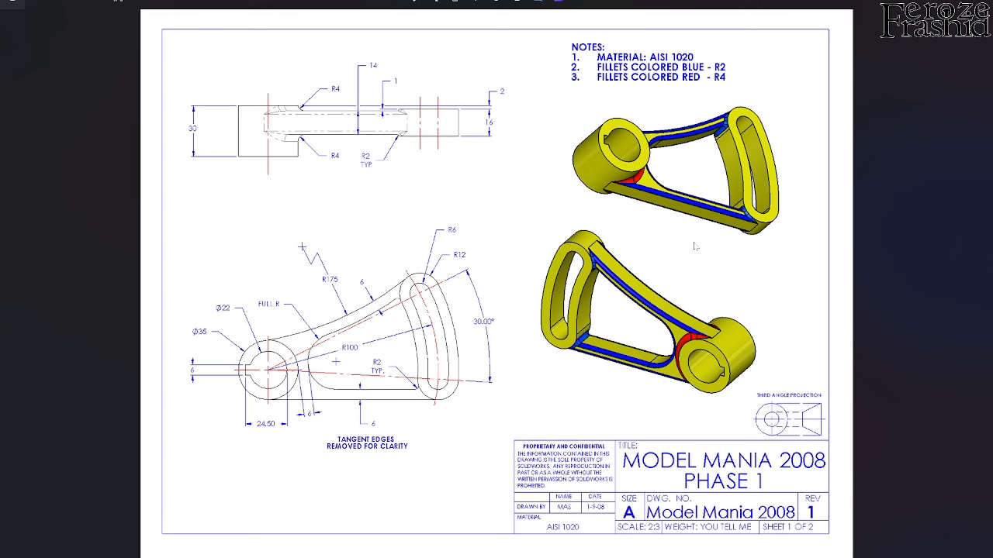
{"action": "key", "text": "Right"}
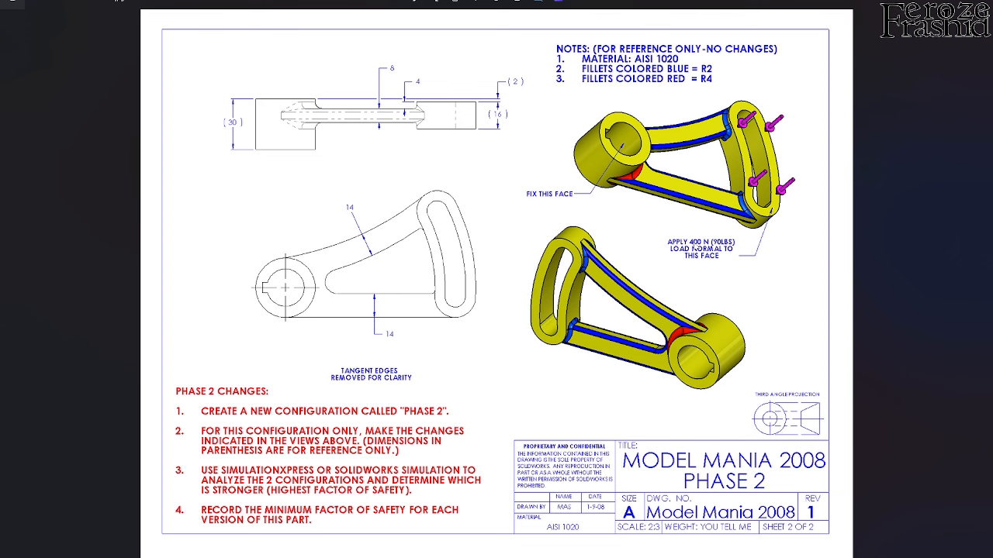
{"action": "key", "text": "Left"}
{"action": "key", "text": "Right"}
{"action": "key", "text": "Left"}
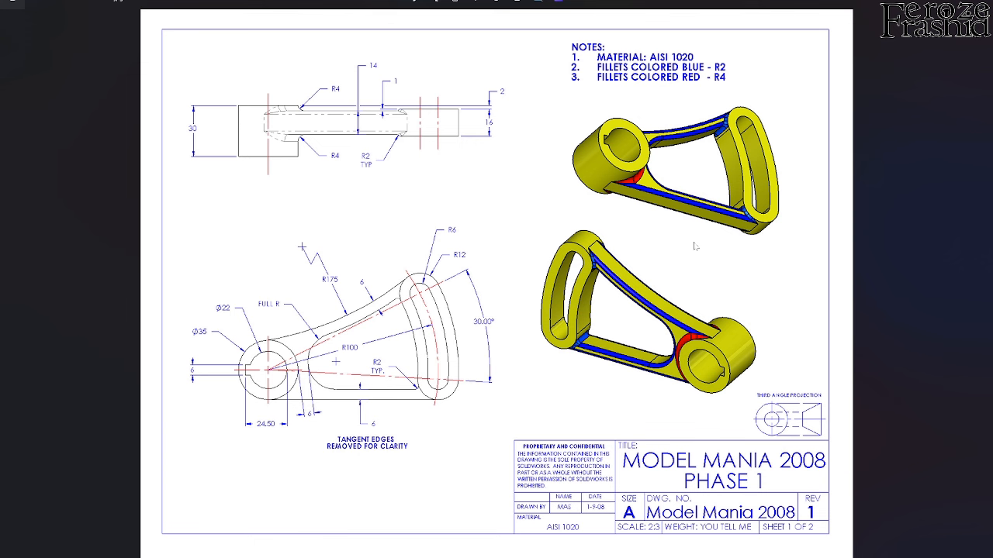
{"action": "key", "text": "Right"}
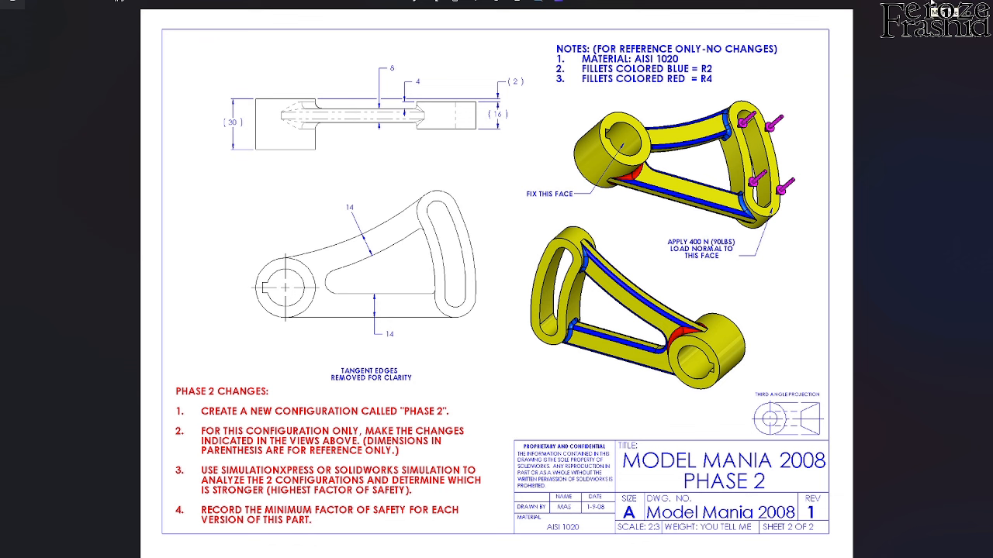
Switch to FreeCAD, import the Model-Mania-2008-Phase-1 drawing as an image plane and open its settings for editing
{"action": "left_click", "coordinate": [934, 3]}
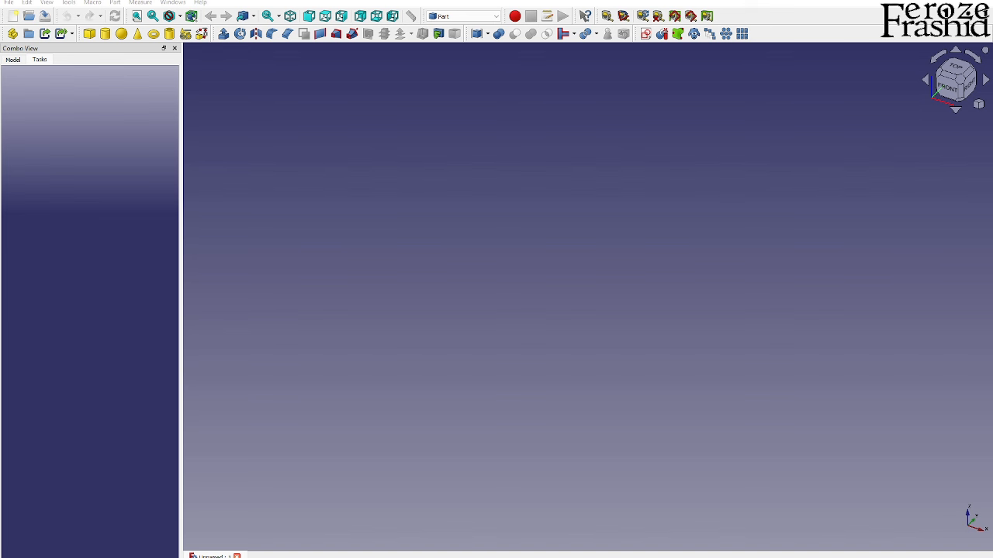
{"action": "left_click_drag", "start_coordinate": [992, 298], "coordinate": [602, 263]}
{"action": "left_click", "coordinate": [13, 60]}
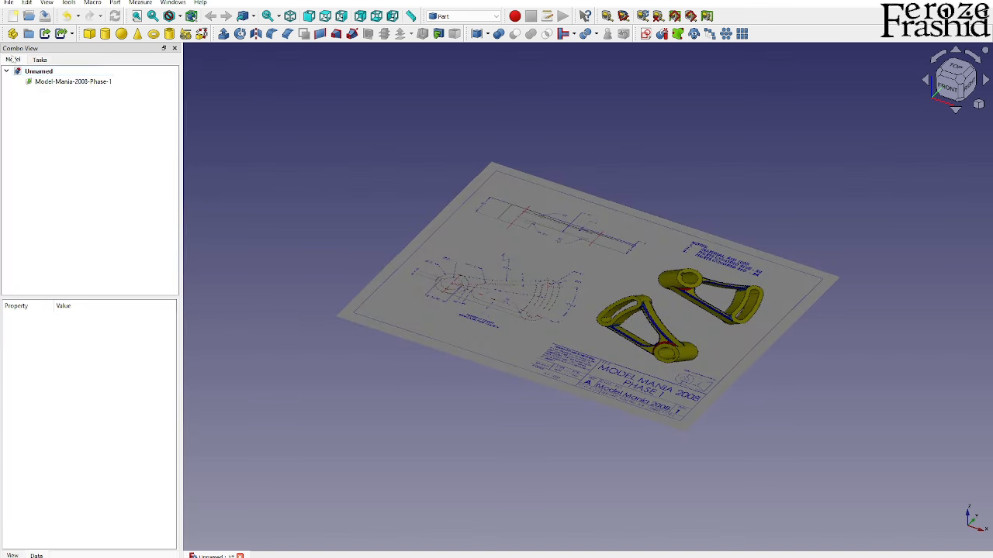
{"action": "double_click", "coordinate": [57, 83]}
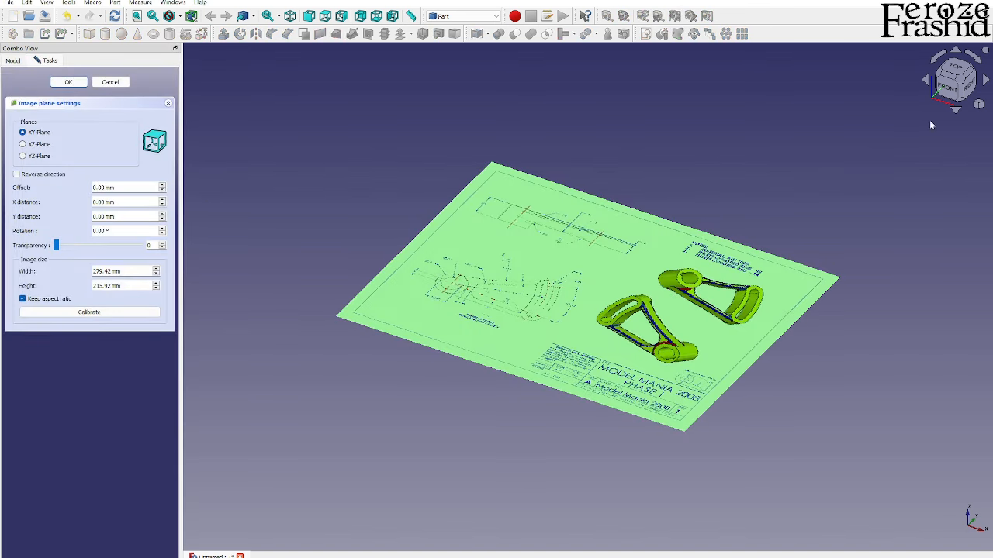
In the top view, calibrate the image to 100 mm between the hub centre and the R100 arrow tip on the slot's centreline arc
{"action": "left_click", "coordinate": [956, 69]}
{"action": "scroll", "coordinate": [658, 272], "scroll_direction": "up", "scroll_amount": 2}
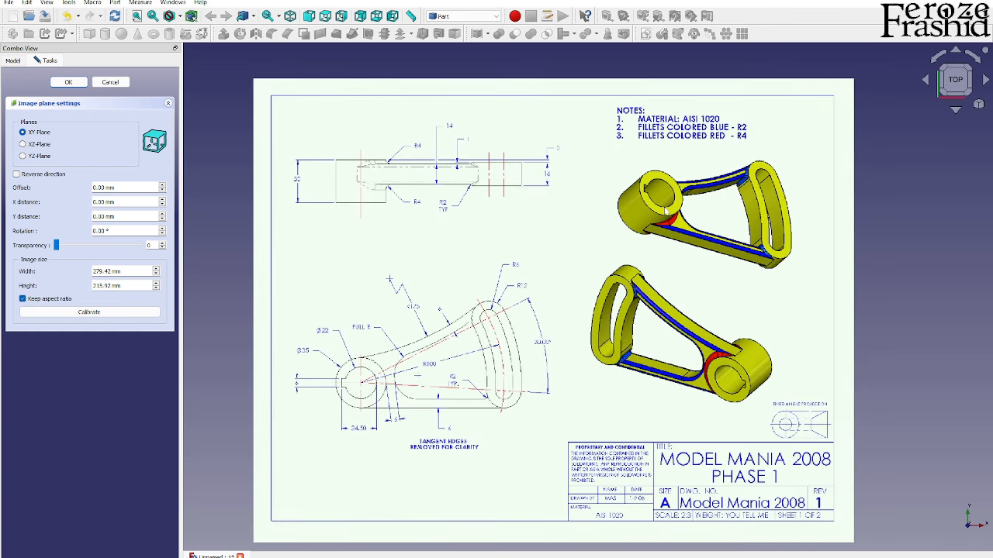
{"action": "scroll", "coordinate": [376, 372], "scroll_direction": "up", "scroll_amount": 1}
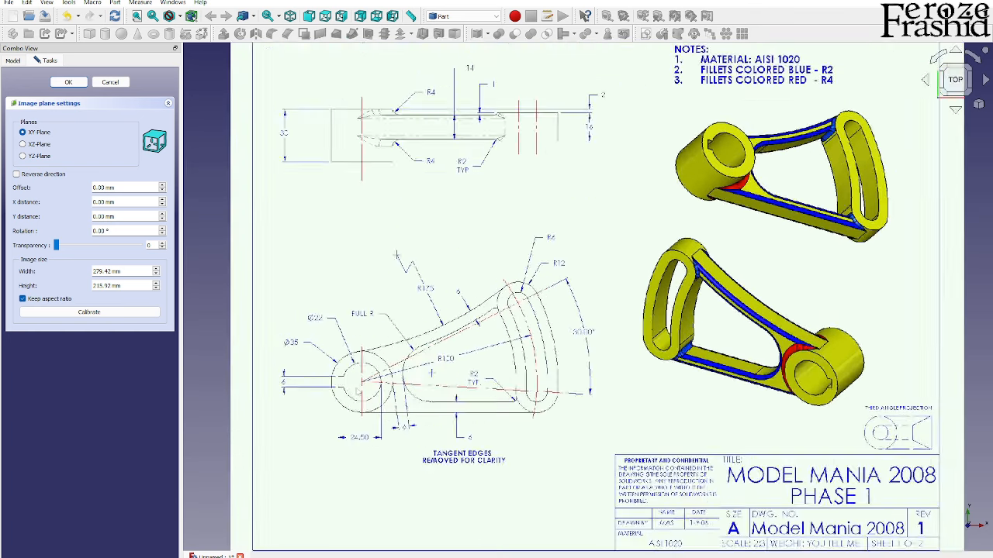
{"action": "scroll", "coordinate": [364, 384], "scroll_direction": "up", "scroll_amount": 1}
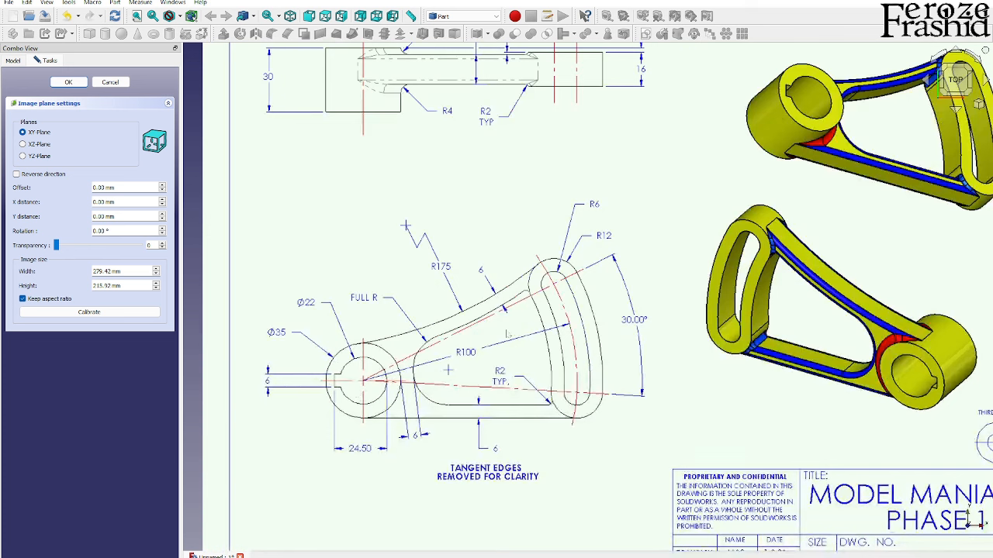
{"action": "left_click", "coordinate": [90, 312]}
{"action": "scroll", "coordinate": [326, 376], "scroll_direction": "up", "scroll_amount": 3}
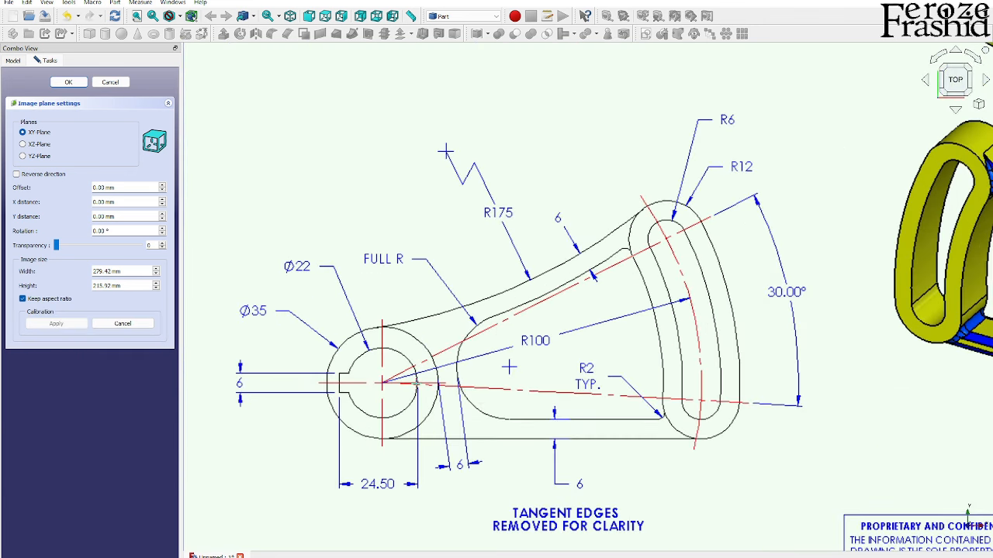
{"action": "scroll", "coordinate": [381, 382], "scroll_direction": "up", "scroll_amount": 5}
{"action": "scroll", "coordinate": [349, 376], "scroll_direction": "down", "scroll_amount": 5}
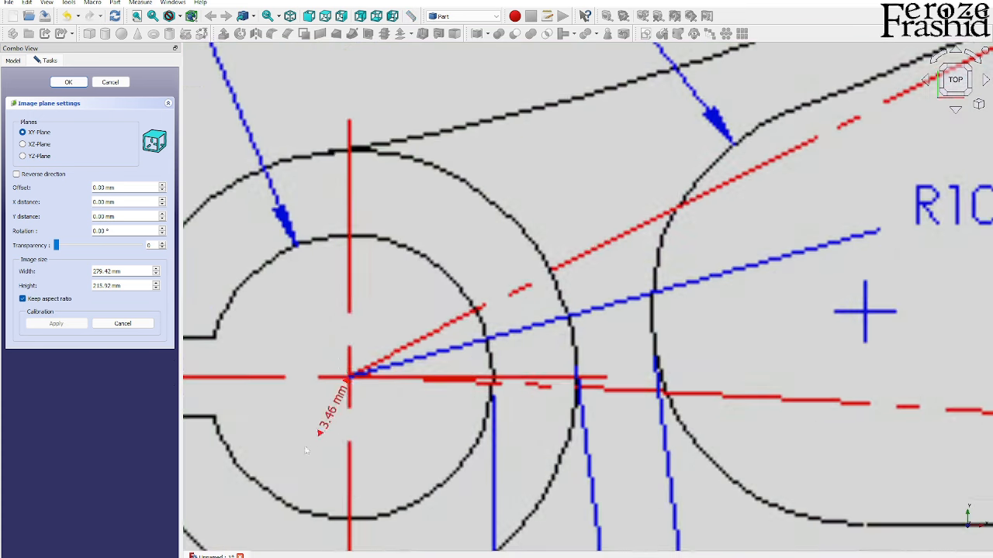
{"action": "scroll", "coordinate": [711, 326], "scroll_direction": "up", "scroll_amount": 3}
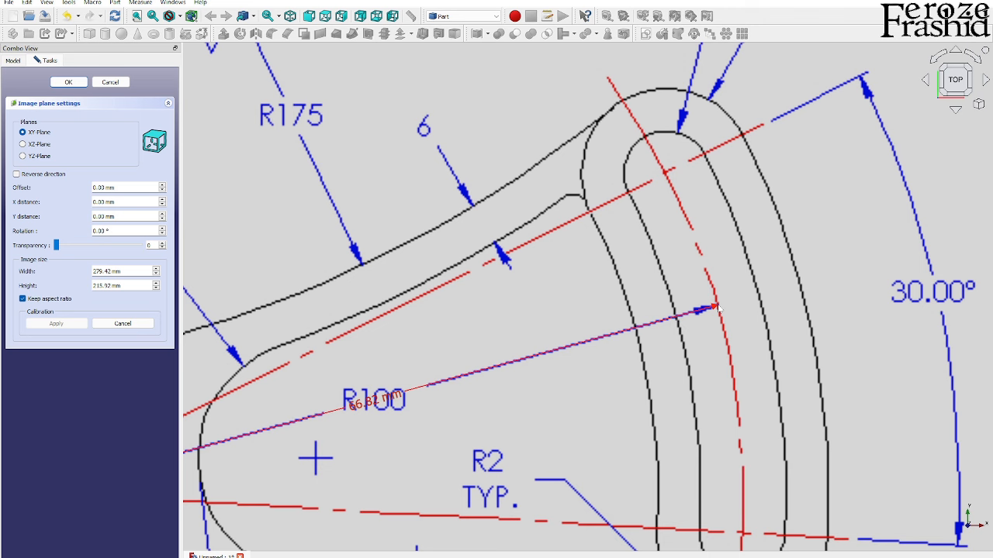
{"action": "left_click", "coordinate": [719, 309]}
{"action": "type", "text": "85"}
{"action": "key", "text": "Return"}
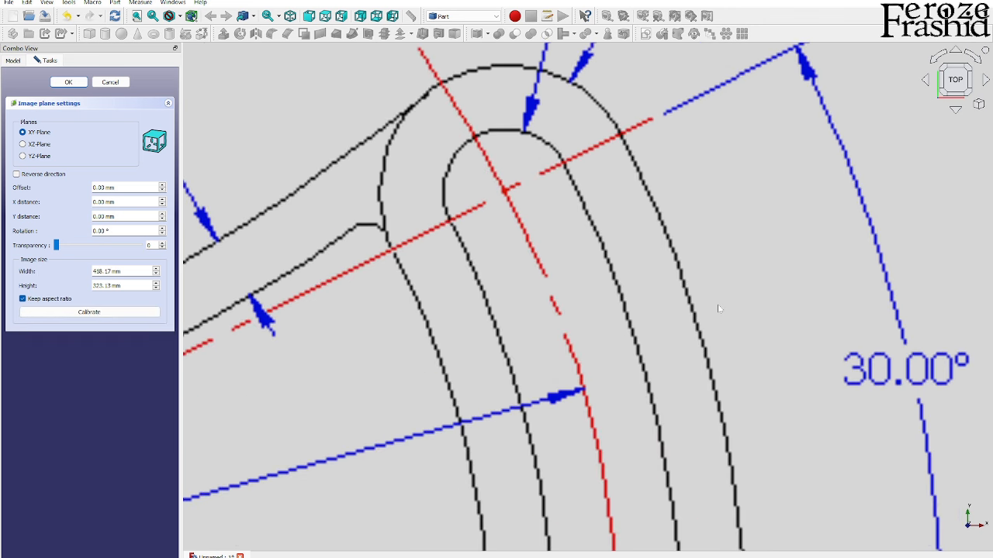
Set the image plane's transparency to 50 and accept the image plane settings
{"action": "scroll", "coordinate": [680, 326], "scroll_direction": "down", "scroll_amount": 10}
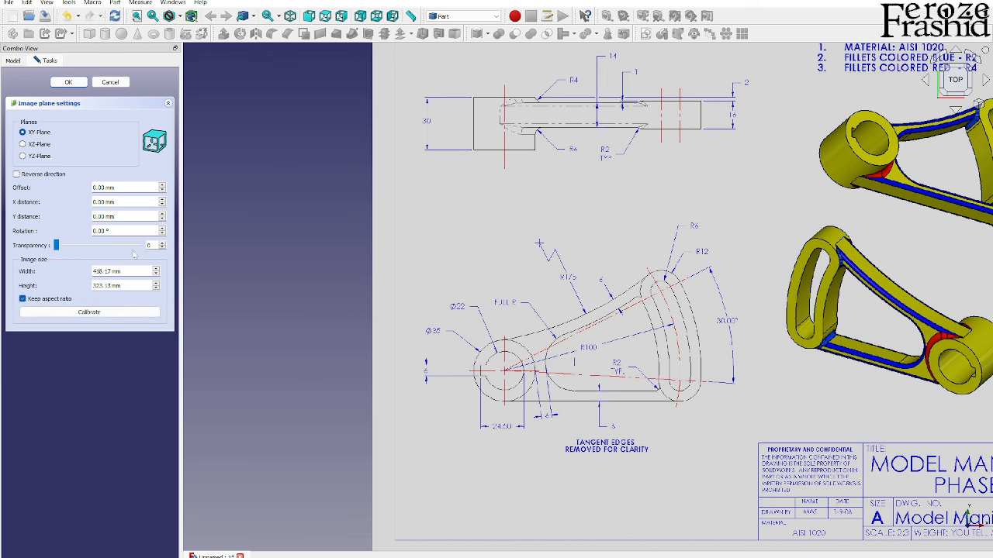
{"action": "left_click", "coordinate": [101, 246]}
{"action": "left_click", "coordinate": [99, 246]}
{"action": "left_click", "coordinate": [99, 246]}
{"action": "left_click", "coordinate": [85, 312]}
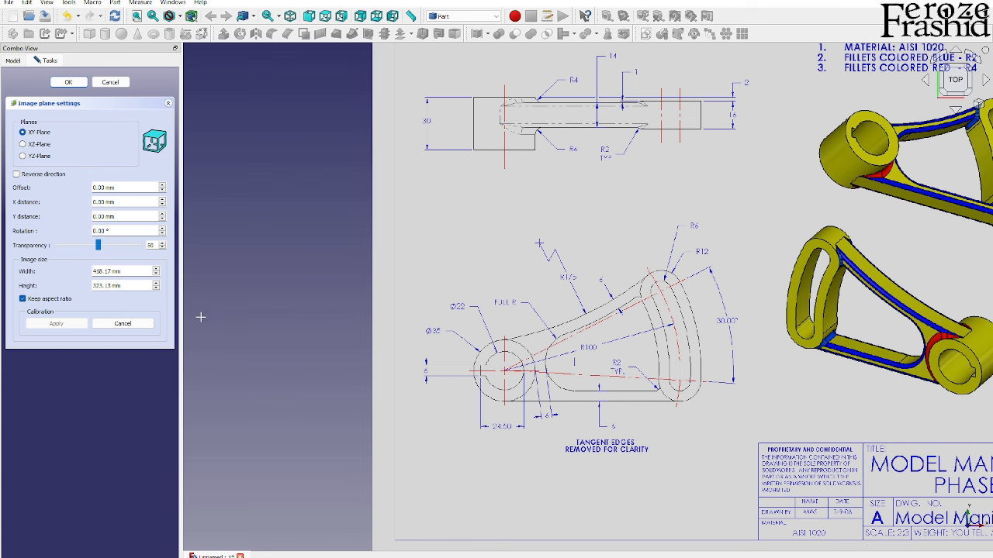
{"action": "left_click", "coordinate": [123, 324]}
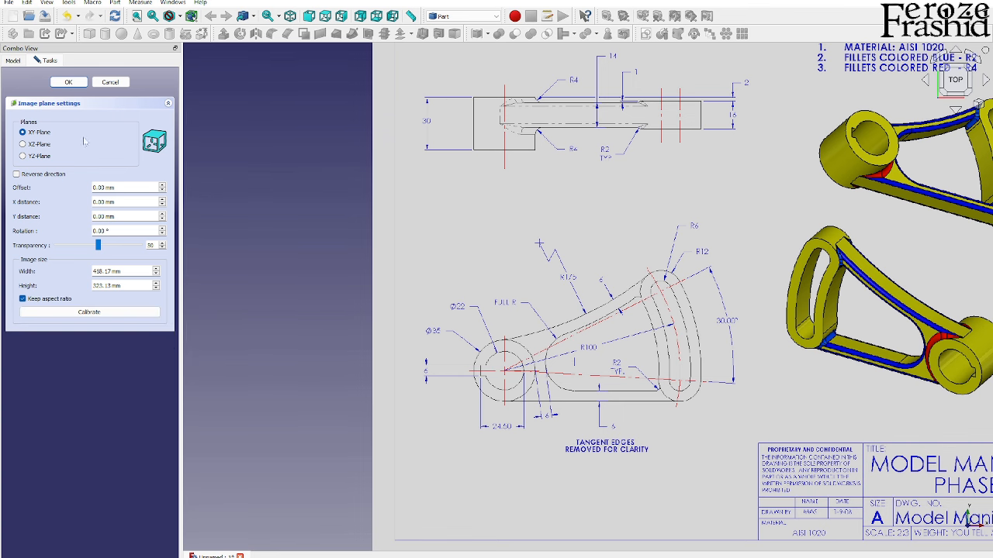
{"action": "left_click", "coordinate": [69, 83]}
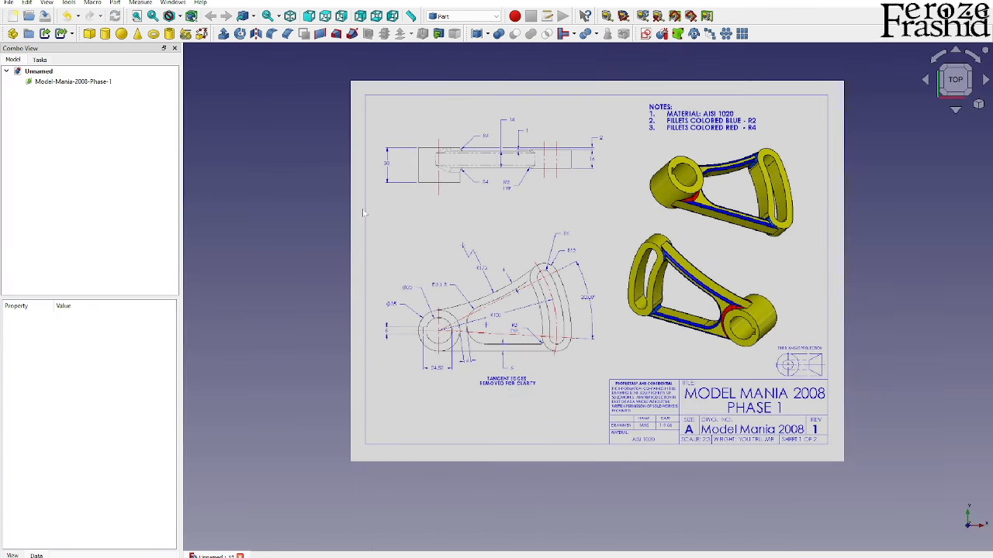
Show the axis cross and transform the image plane along X and Y to bring the front view's hub centre onto the origin
{"action": "key", "text": "a"}
{"action": "key", "text": "c"}
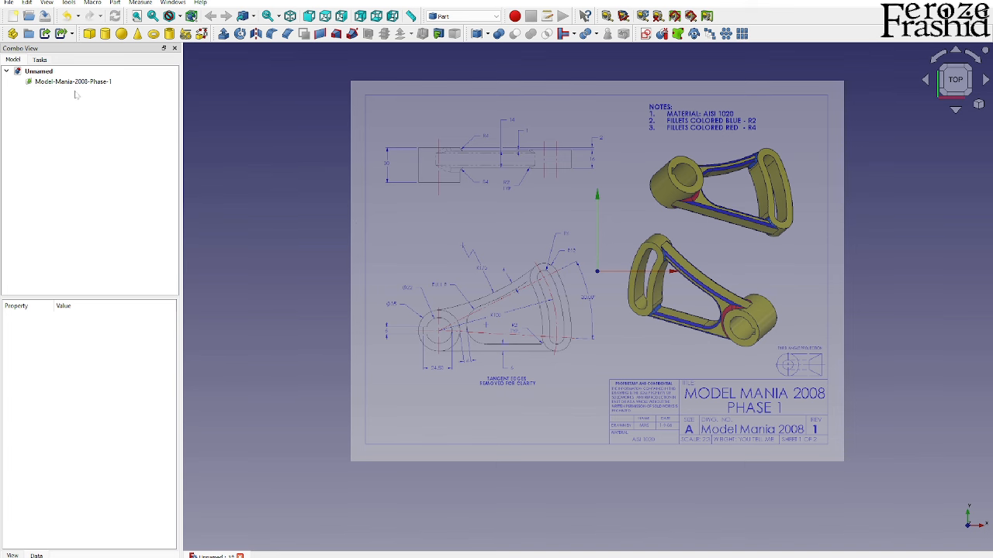
{"action": "left_click", "coordinate": [76, 82]}
{"action": "right_click", "coordinate": [77, 82]}
{"action": "left_click", "coordinate": [86, 104]}
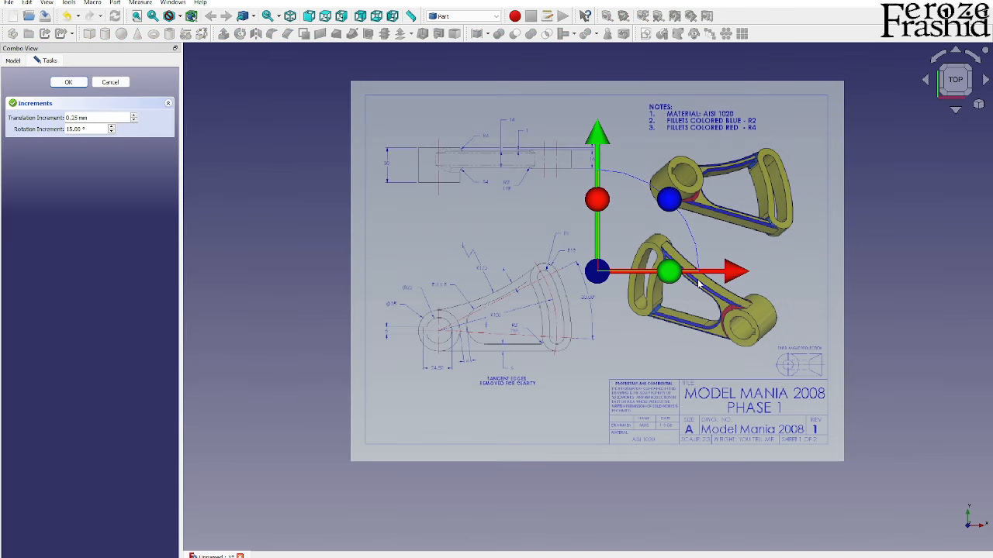
{"action": "left_click_drag", "start_coordinate": [729, 277], "coordinate": [888, 282]}
{"action": "scroll", "coordinate": [526, 398], "scroll_direction": "down", "scroll_amount": 1}
{"action": "scroll", "coordinate": [682, 227], "scroll_direction": "up", "scroll_amount": 3}
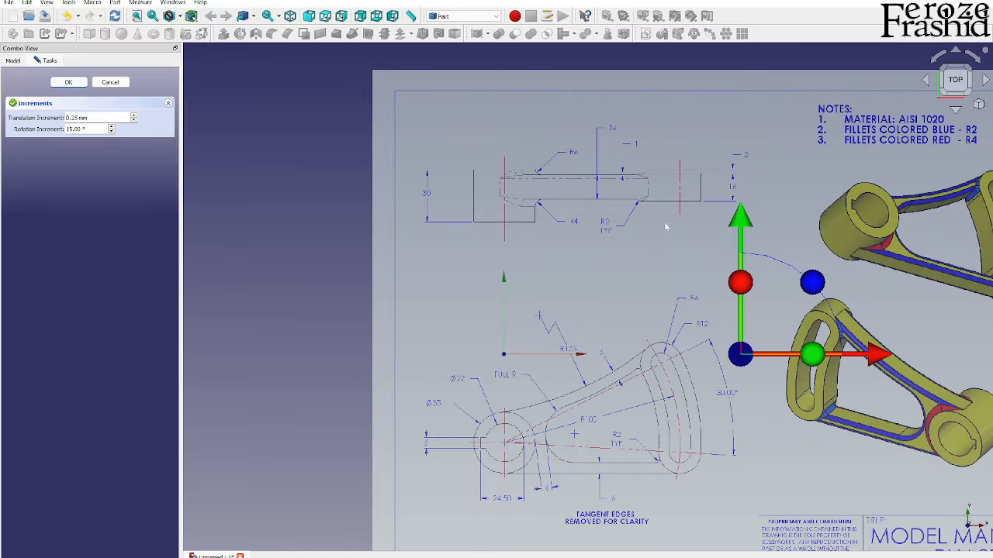
{"action": "left_click_drag", "start_coordinate": [743, 225], "coordinate": [744, 136]}
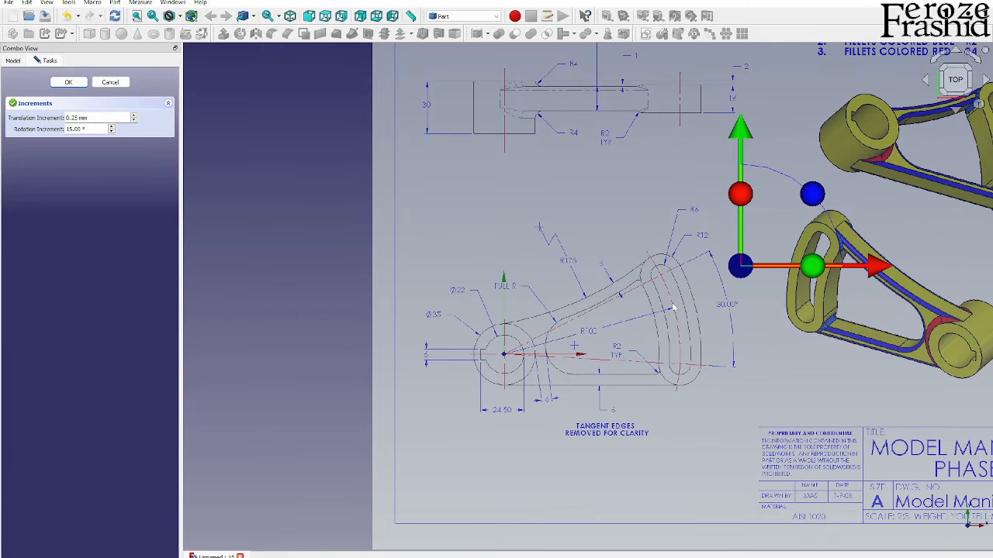
Fine-tune the image's X position so the hub centre lies on the origin, and accept the transform
{"action": "scroll", "coordinate": [678, 314], "scroll_direction": "up", "scroll_amount": 3}
{"action": "scroll", "coordinate": [668, 332], "scroll_direction": "up", "scroll_amount": 2}
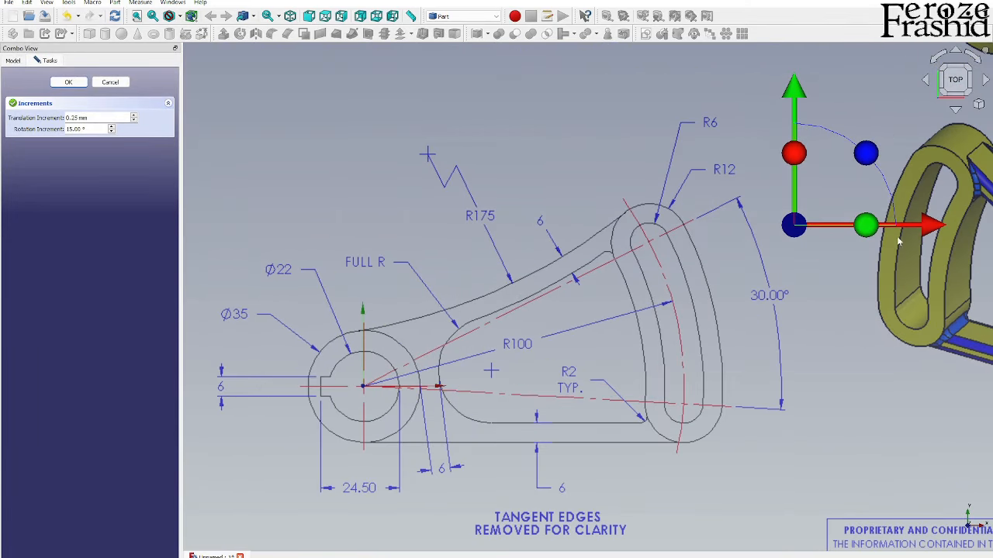
{"action": "left_click_drag", "start_coordinate": [931, 225], "coordinate": [928, 227]}
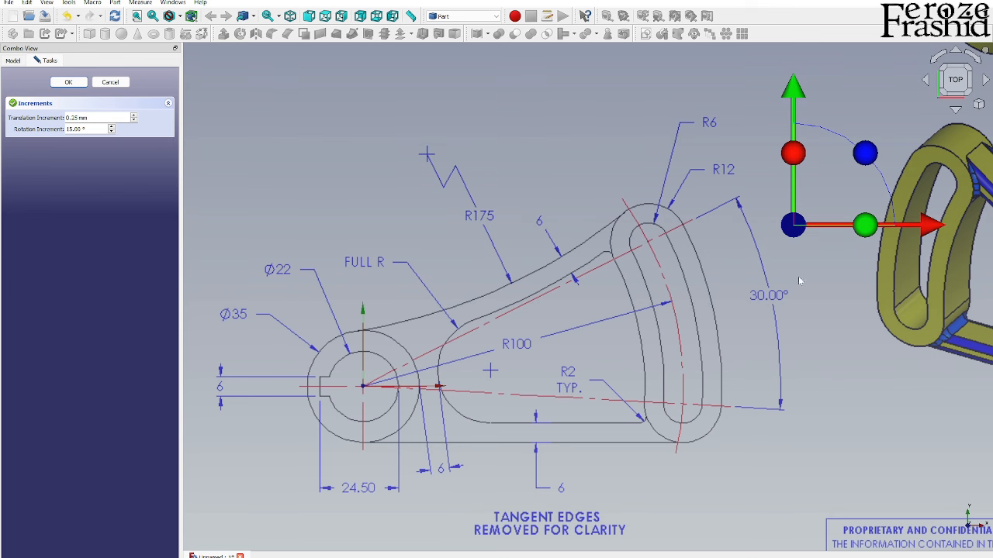
{"action": "scroll", "coordinate": [382, 412], "scroll_direction": "up", "scroll_amount": 3}
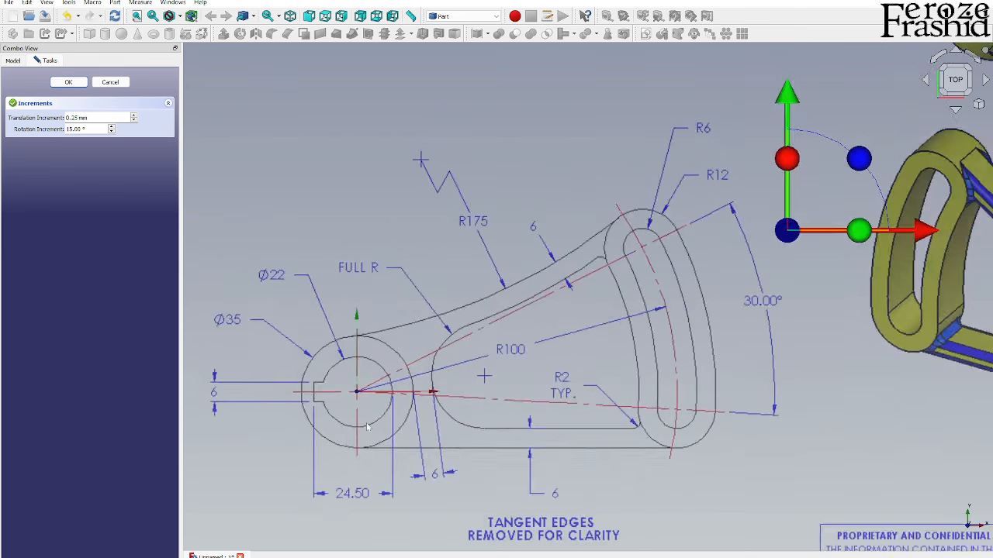
{"action": "scroll", "coordinate": [395, 391], "scroll_direction": "down", "scroll_amount": 4}
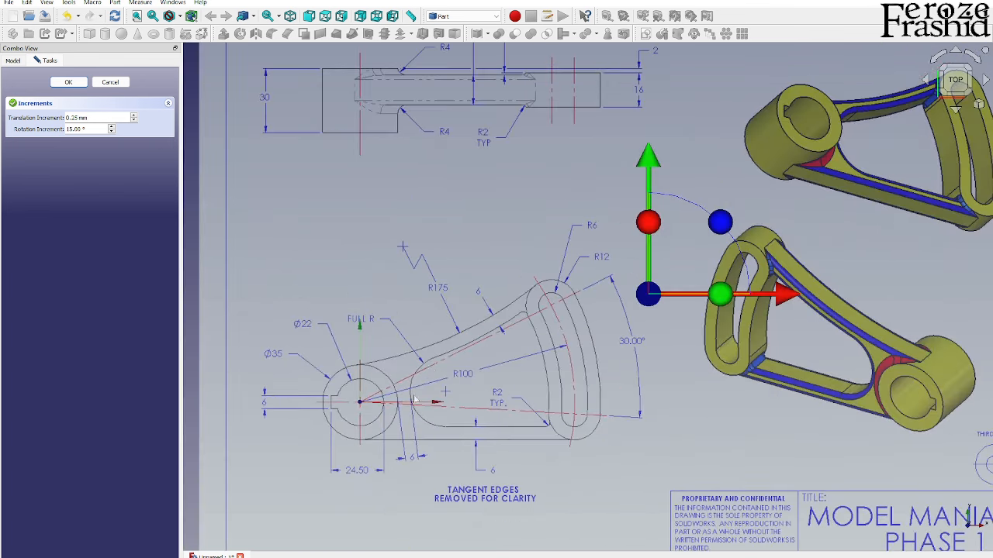
{"action": "left_click", "coordinate": [69, 82]}
{"action": "key", "text": "v"}
{"action": "key", "text": "f"}
{"action": "left_click", "coordinate": [313, 296]}
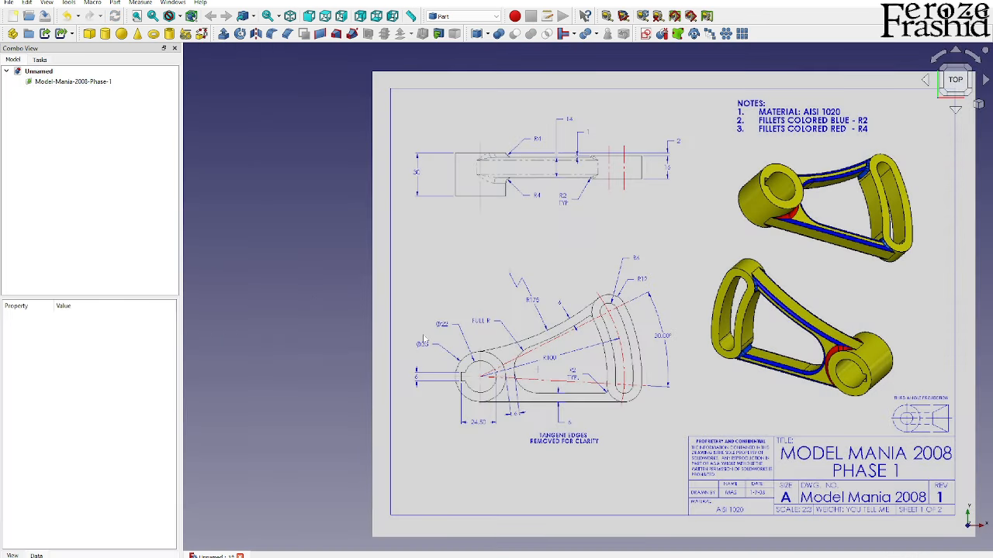
{"action": "scroll", "coordinate": [334, 222], "scroll_direction": "down", "scroll_amount": 1}
{"action": "scroll", "coordinate": [560, 334], "scroll_direction": "up", "scroll_amount": 5}
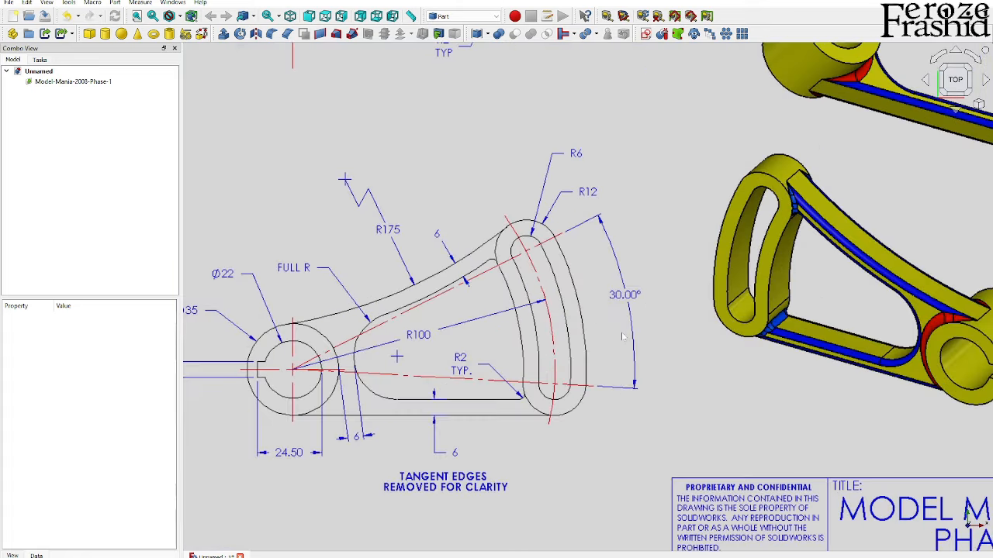
{"action": "scroll", "coordinate": [625, 333], "scroll_direction": "down", "scroll_amount": 1}
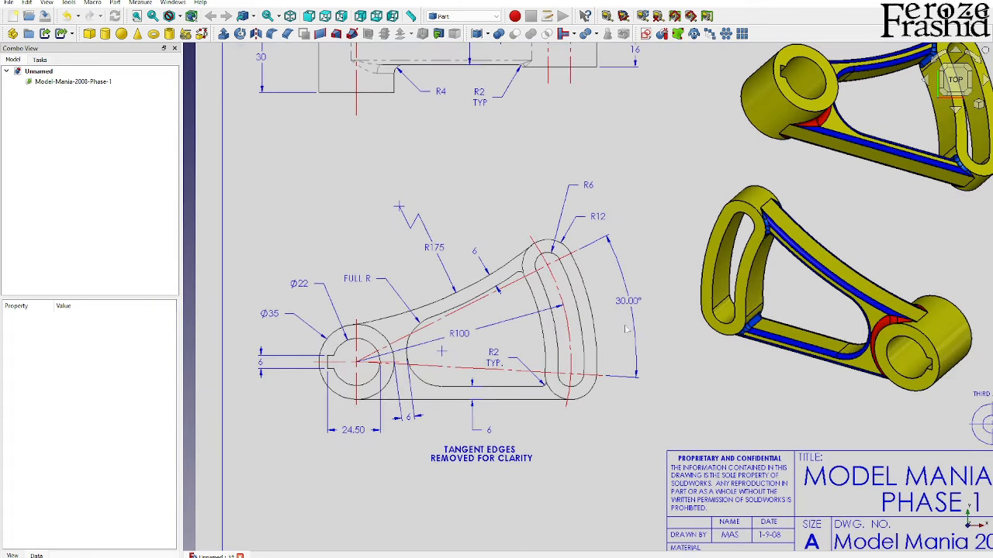
{"action": "scroll", "coordinate": [623, 319], "scroll_direction": "down", "scroll_amount": 2}
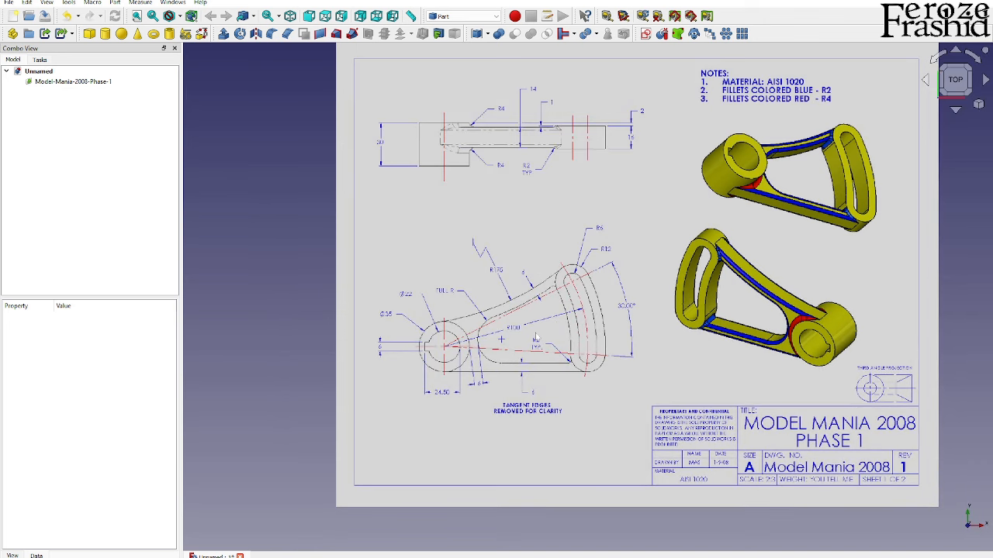
Create a new sketch on the XY plane with zero offset over the front view of the drawing
{"action": "scroll", "coordinate": [535, 337], "scroll_direction": "up", "scroll_amount": 3}
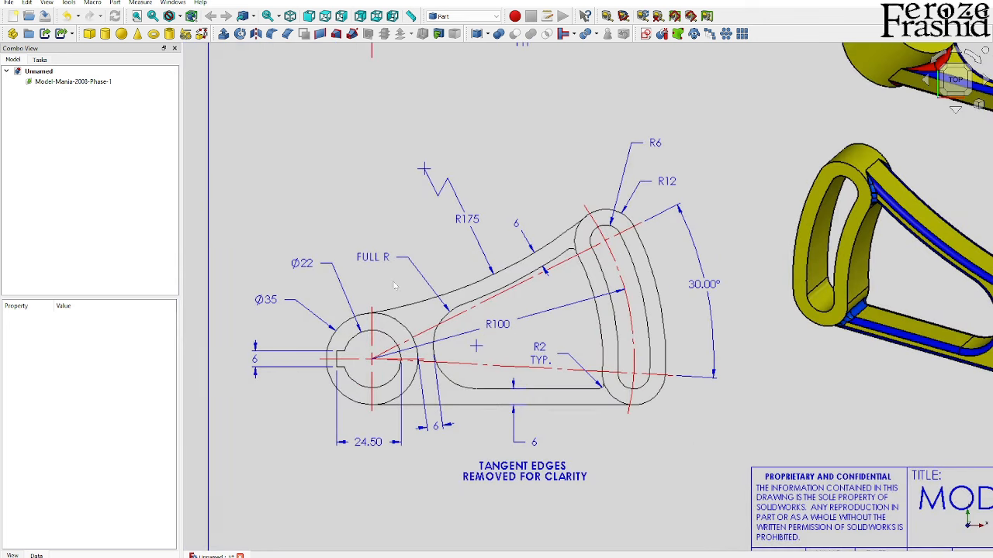
{"action": "left_click", "coordinate": [113, 109]}
{"action": "scroll", "coordinate": [518, 234], "scroll_direction": "down", "scroll_amount": 2}
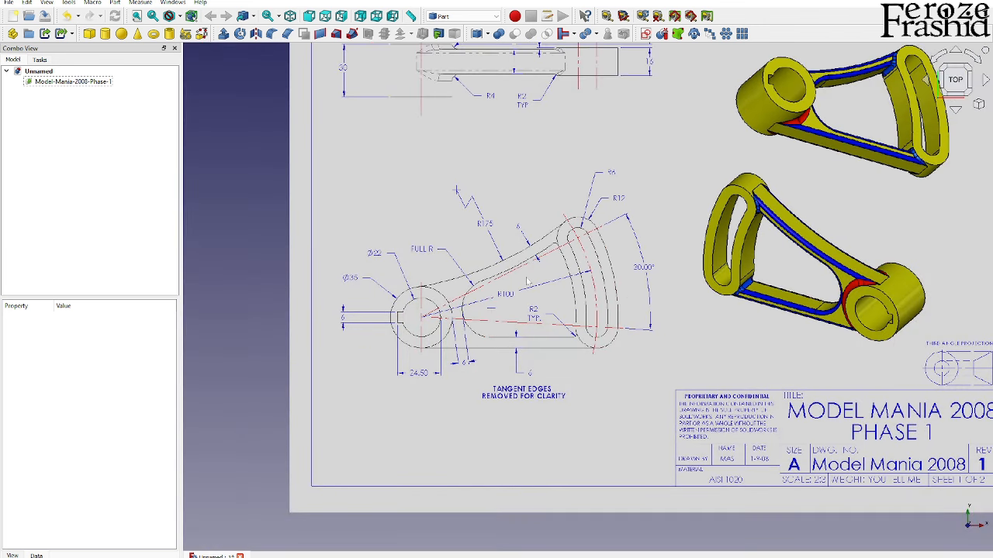
{"action": "scroll", "coordinate": [526, 281], "scroll_direction": "up", "scroll_amount": 2}
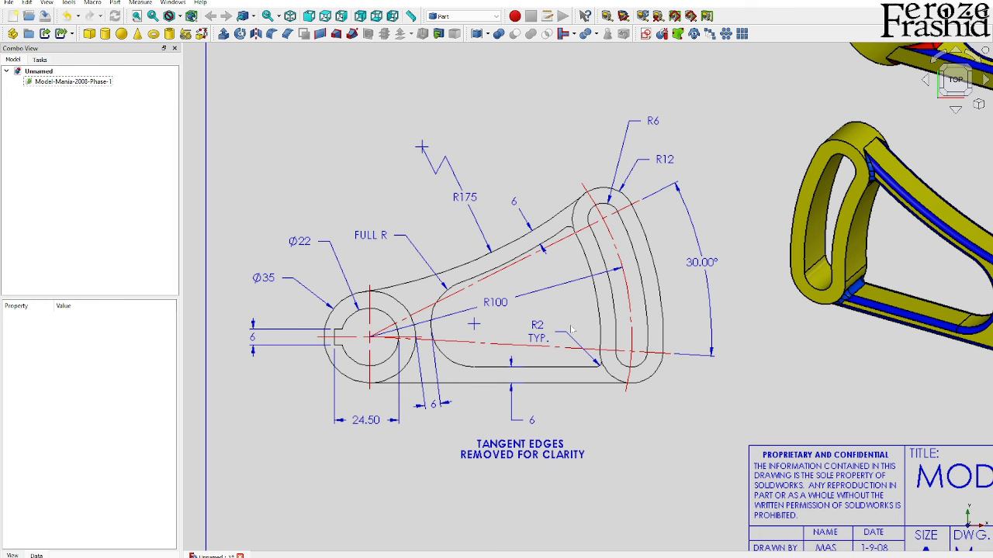
{"action": "scroll", "coordinate": [711, 302], "scroll_direction": "down", "scroll_amount": 1}
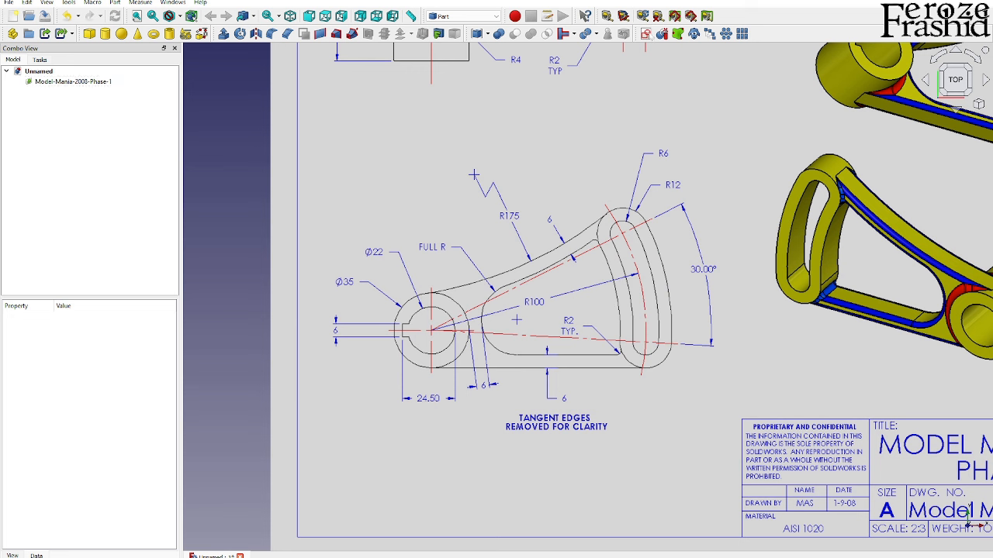
{"action": "left_click", "coordinate": [647, 33]}
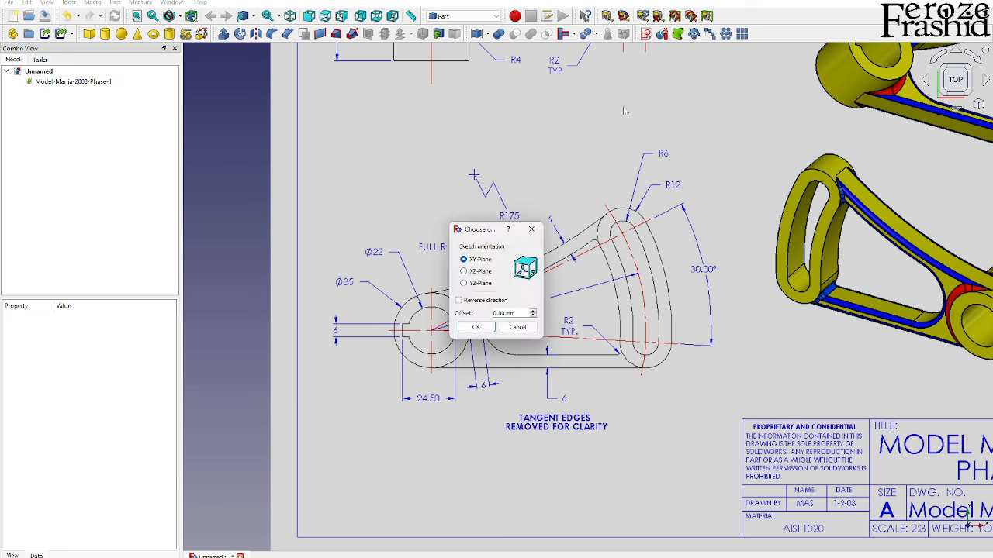
{"action": "left_click", "coordinate": [476, 328]}
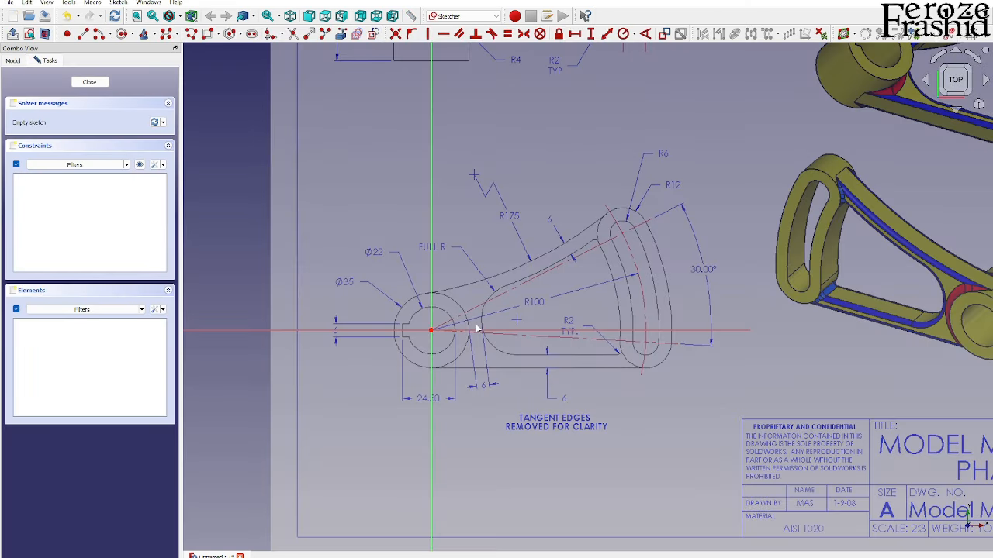
Trace the horizontal bottom edge from the vertical axis, and the slot's centreline arc around the hub centre with a radius of about 101 mm
{"action": "scroll", "coordinate": [476, 329], "scroll_direction": "up", "scroll_amount": 3}
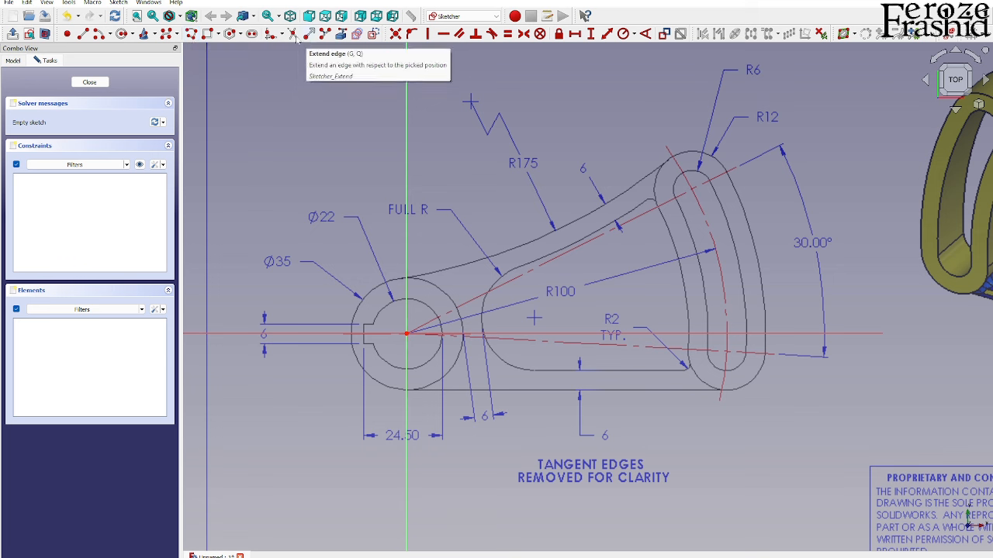
{"action": "left_click", "coordinate": [85, 37]}
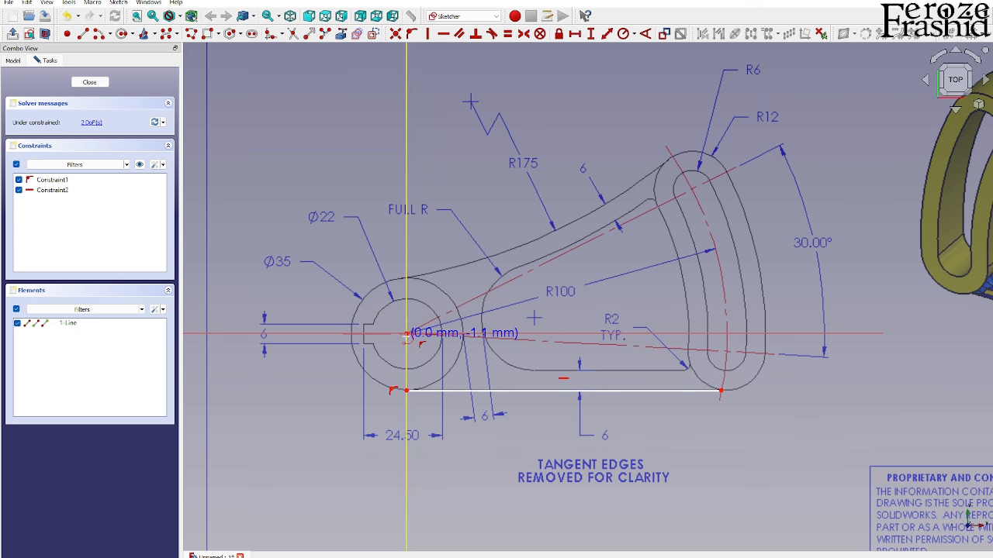
{"action": "left_click", "coordinate": [406, 335]}
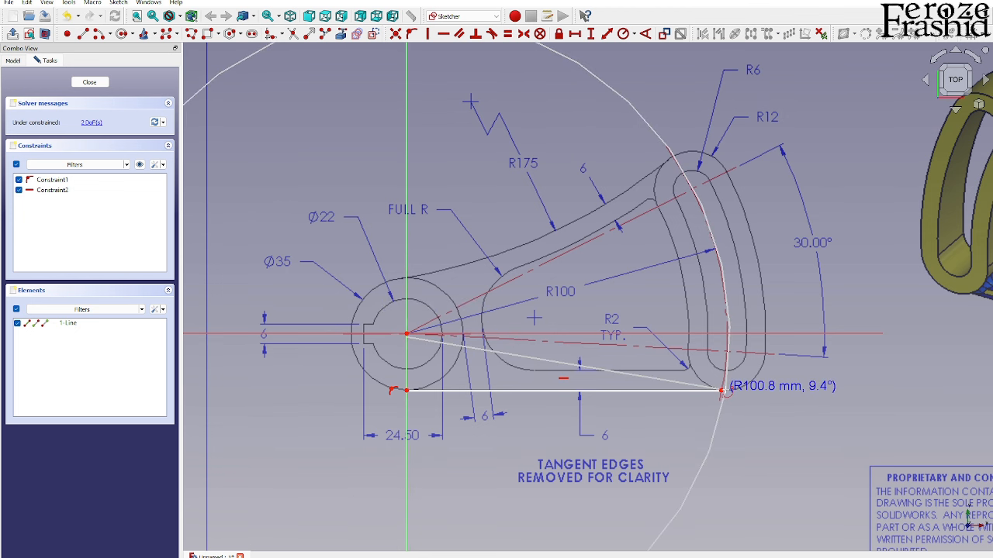
{"action": "left_click", "coordinate": [721, 391]}
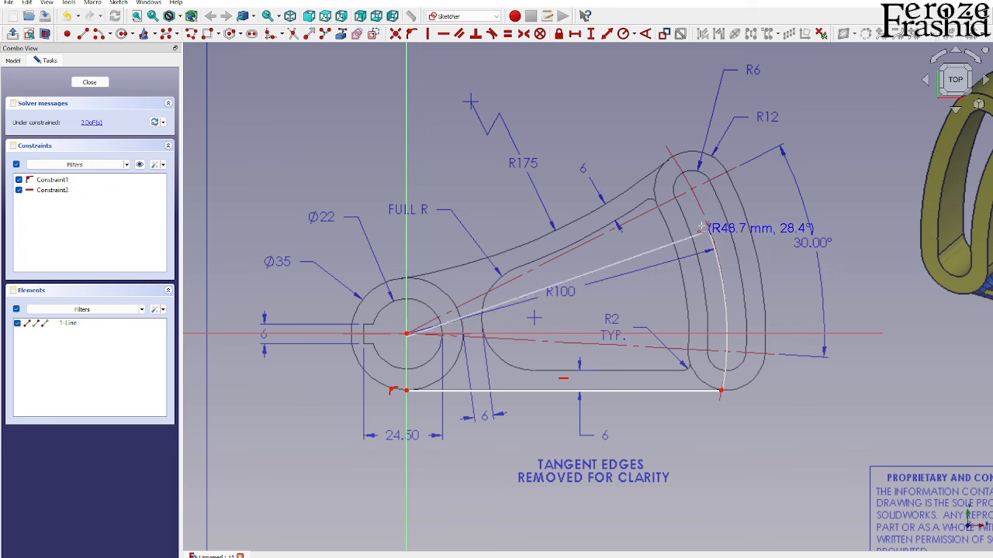
{"action": "left_click", "coordinate": [693, 189]}
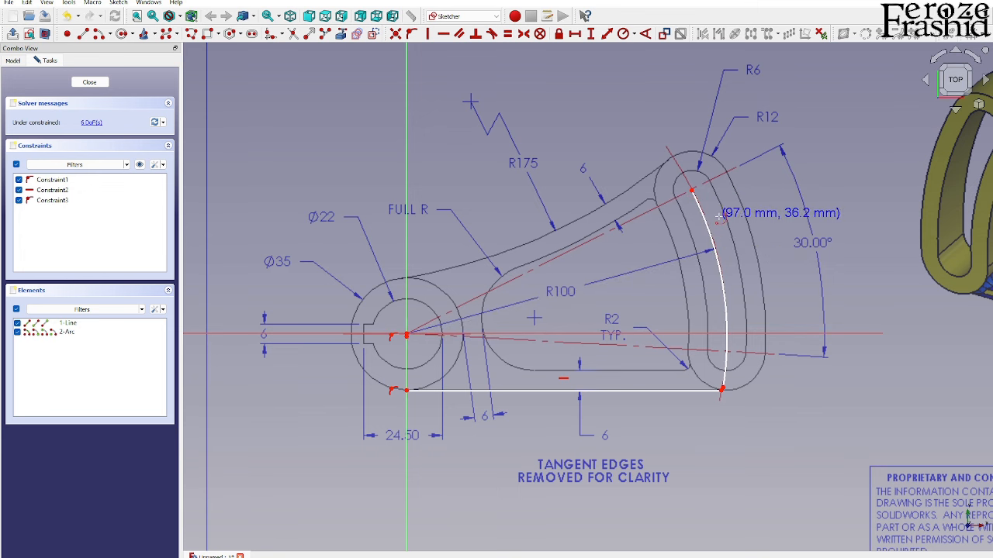
Constrain the arc's centre coincident with the origin and its lower end coincident with the right end of the bottom line
{"action": "scroll", "coordinate": [421, 341], "scroll_direction": "up", "scroll_amount": 2}
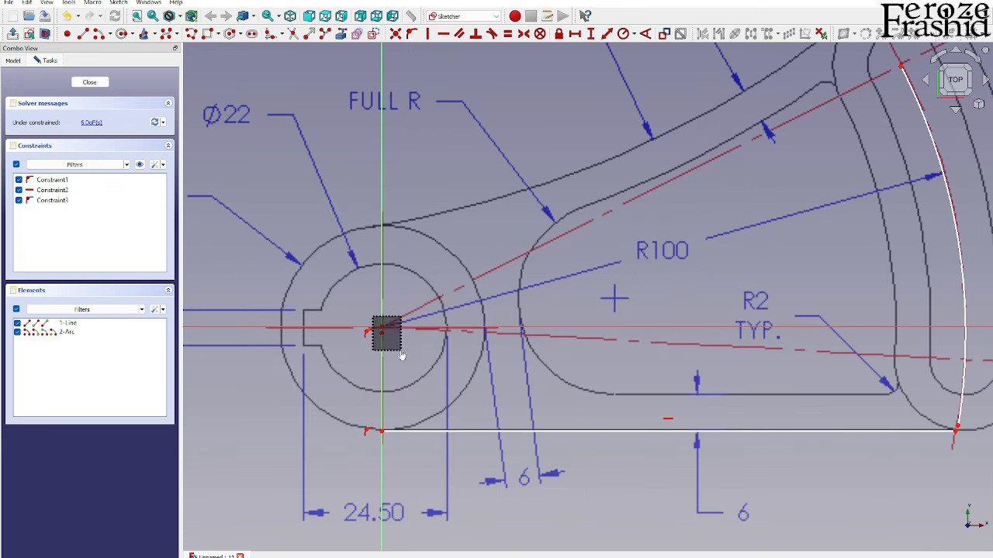
{"action": "left_click", "coordinate": [382, 329]}
{"action": "left_click", "coordinate": [394, 33]}
{"action": "scroll", "coordinate": [543, 365], "scroll_direction": "down", "scroll_amount": 3}
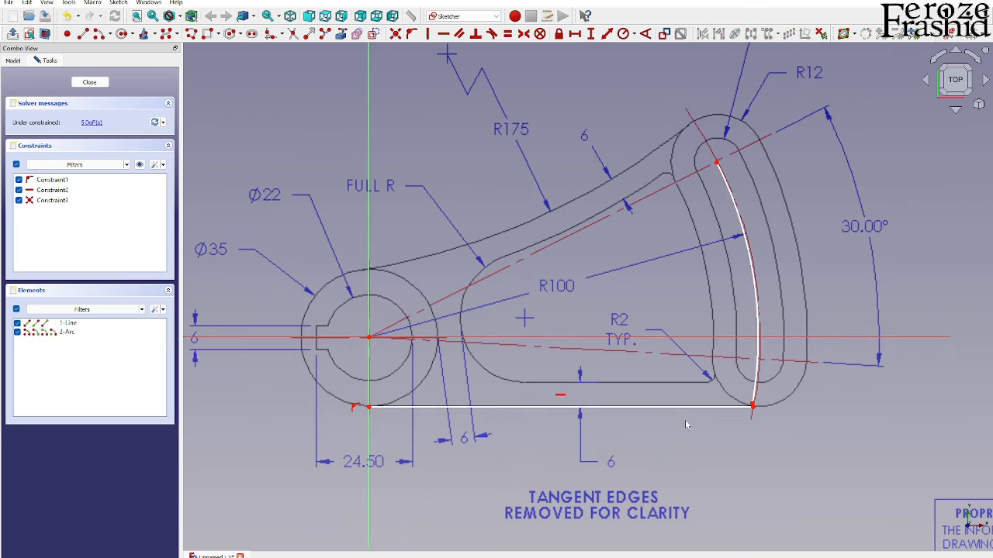
{"action": "scroll", "coordinate": [764, 403], "scroll_direction": "up", "scroll_amount": 3}
{"action": "left_click_drag", "start_coordinate": [789, 419], "coordinate": [789, 419]}
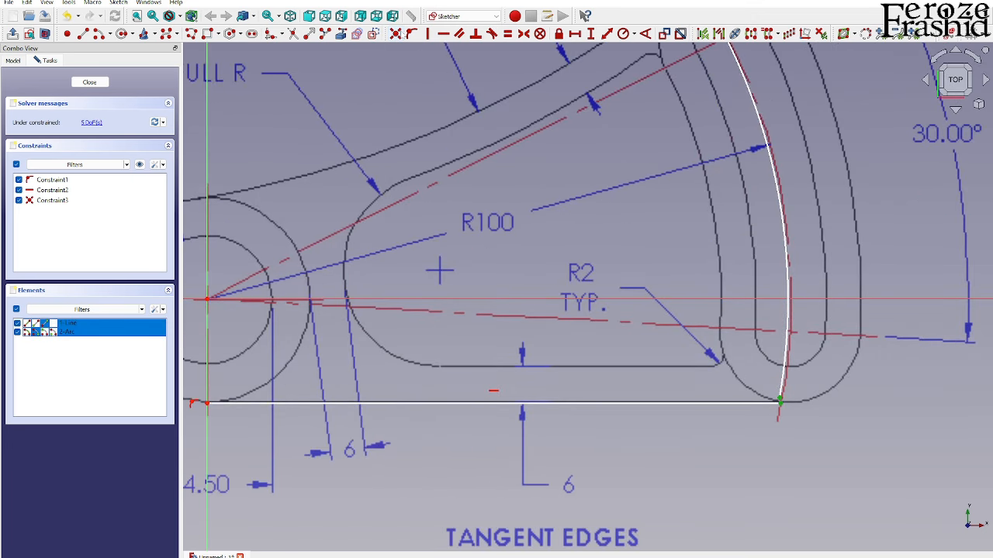
{"action": "key", "text": "c"}
{"action": "scroll", "coordinate": [745, 473], "scroll_direction": "down", "scroll_amount": 2}
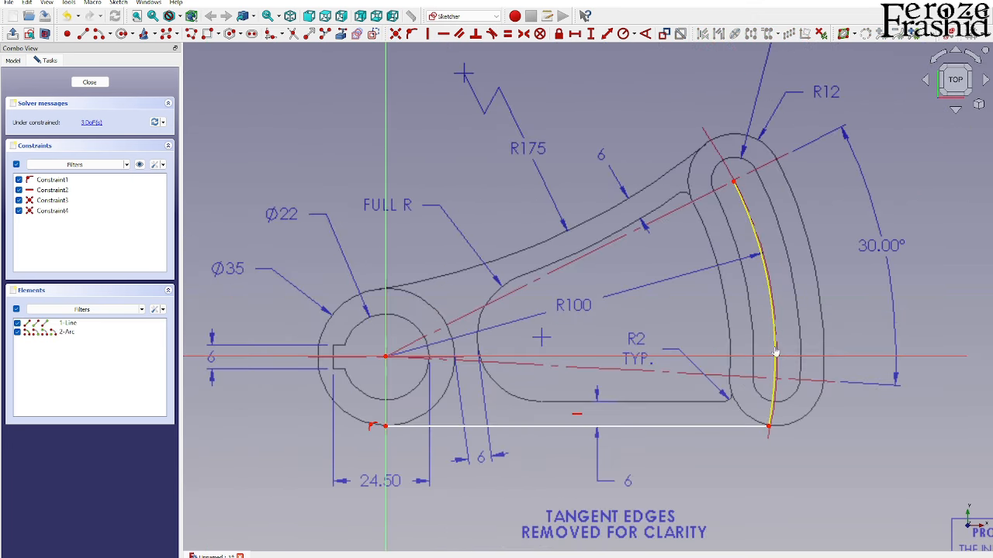
Convert the slot's centreline arc to construction geometry and set its radius to 100 mm
{"action": "left_click", "coordinate": [776, 353]}
{"action": "key", "text": "Escape"}
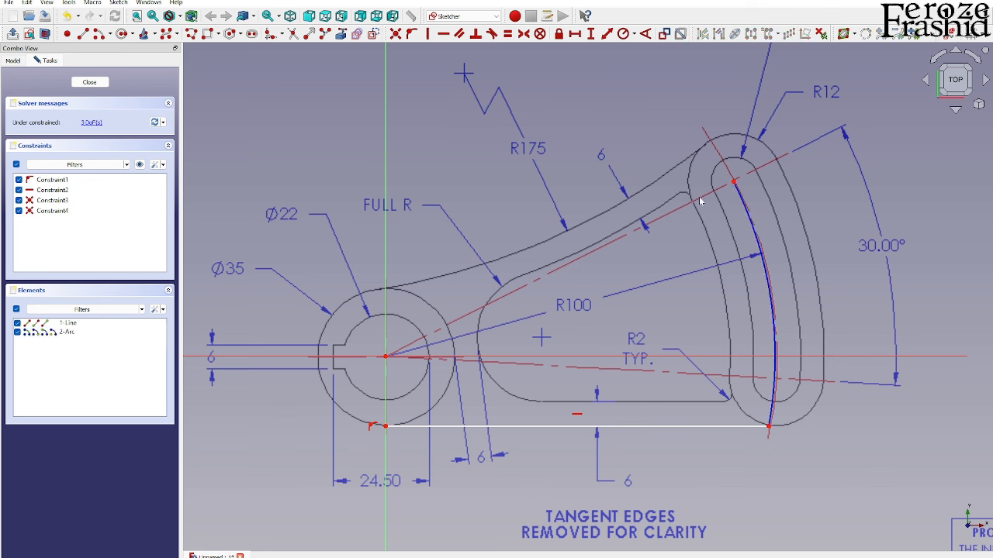
{"action": "left_click", "coordinate": [751, 233]}
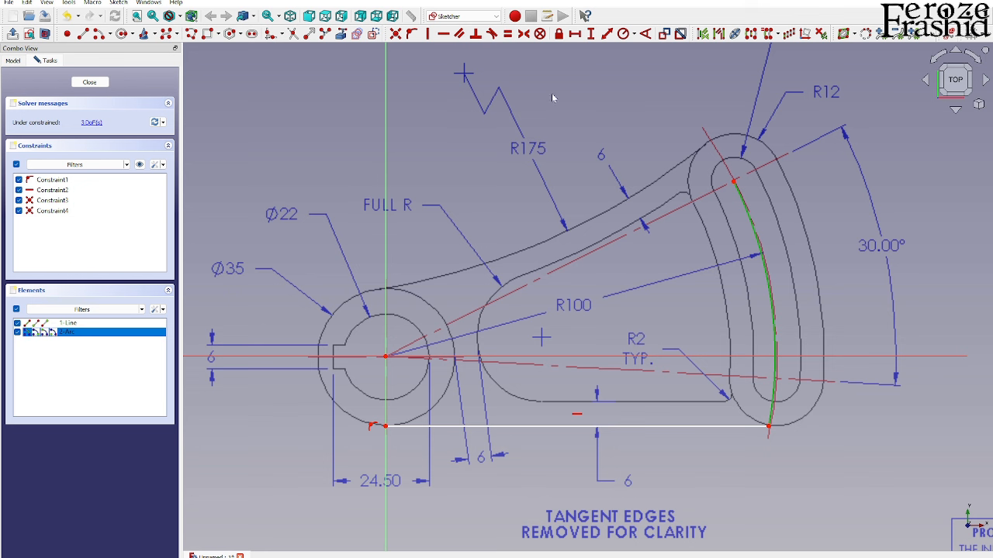
{"action": "left_click", "coordinate": [623, 34]}
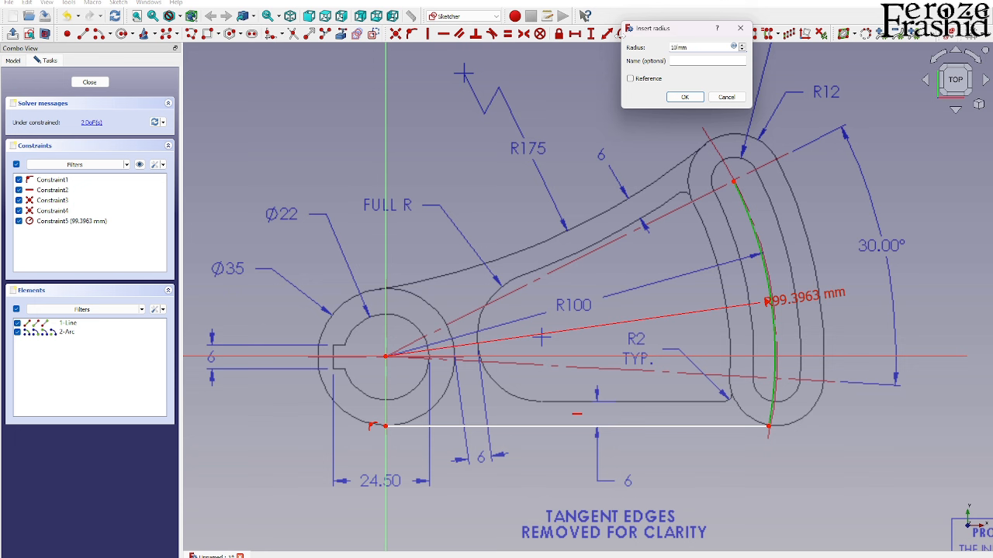
{"action": "key", "text": "Return"}
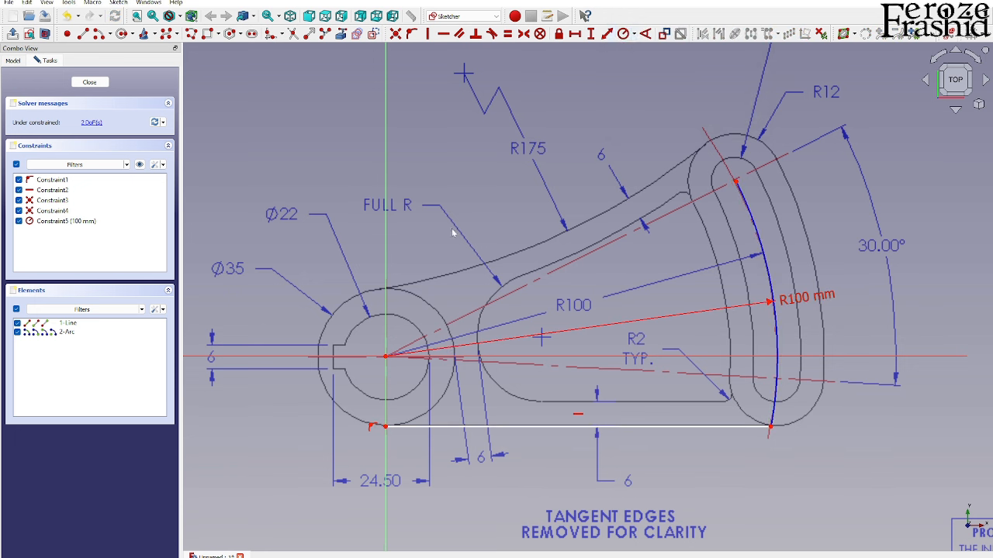
Draw a construction line from the origin to the arc's upper end, and move the R100 dimension onto the drawing's R100 label
{"action": "left_click", "coordinate": [82, 34]}
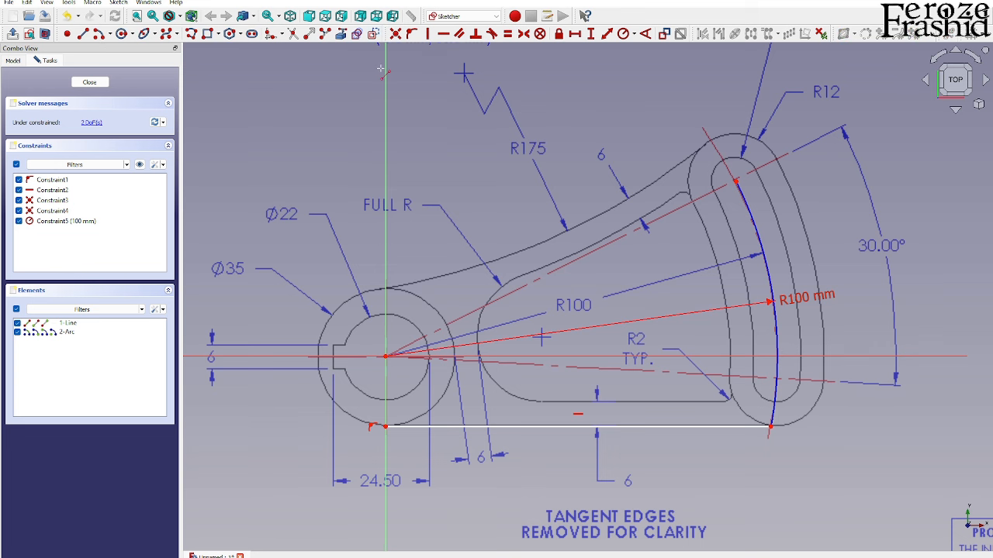
{"action": "left_click", "coordinate": [385, 357]}
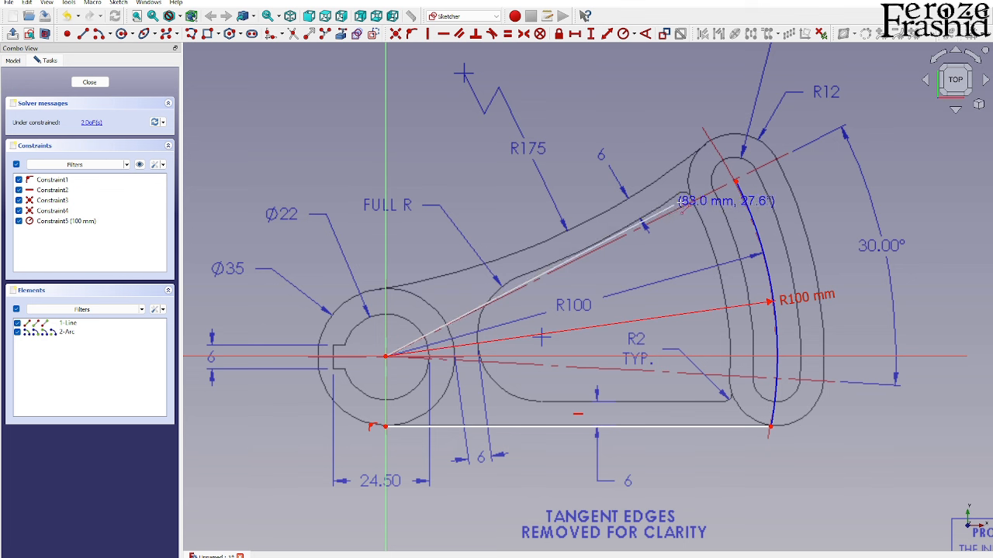
{"action": "left_click", "coordinate": [735, 181]}
{"action": "right_click", "coordinate": [785, 202]}
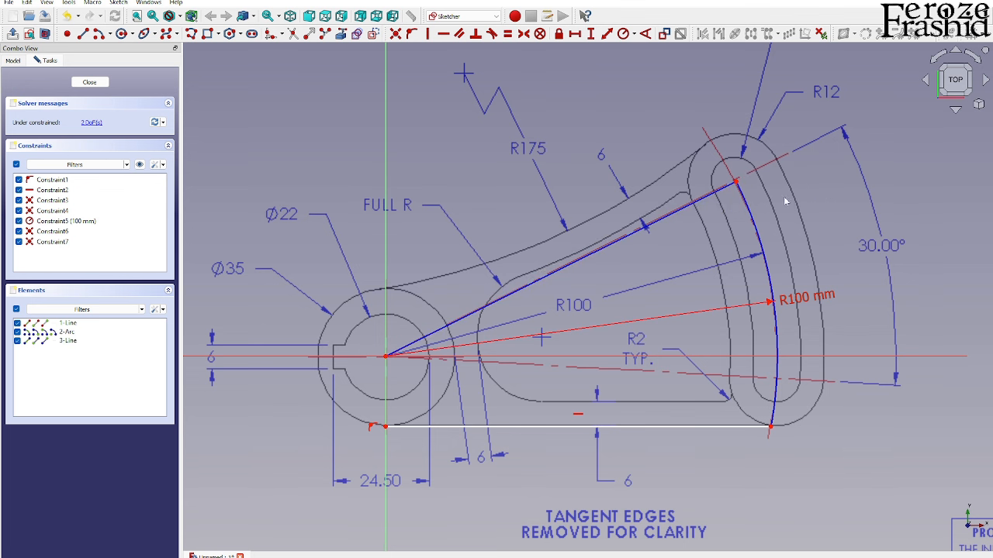
{"action": "left_click_drag", "start_coordinate": [810, 297], "coordinate": [573, 307]}
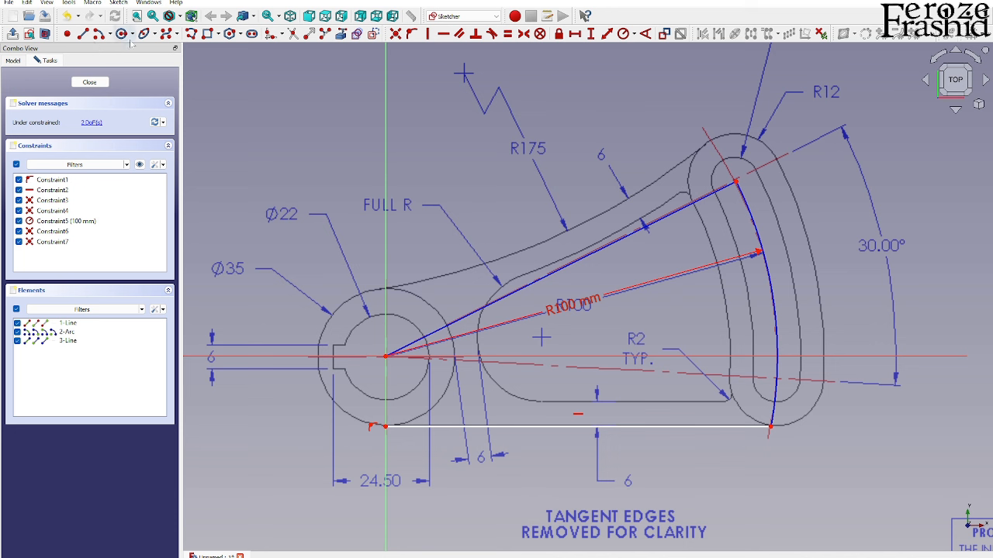
Draw a second construction line from the origin to the arc along the slot's lower centreline
{"action": "left_click", "coordinate": [83, 33]}
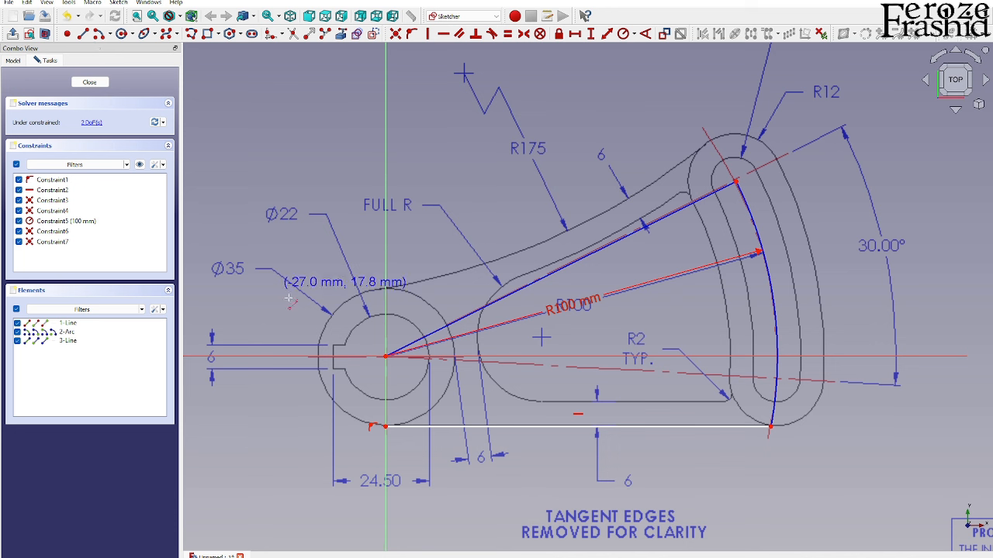
{"action": "left_click", "coordinate": [385, 357]}
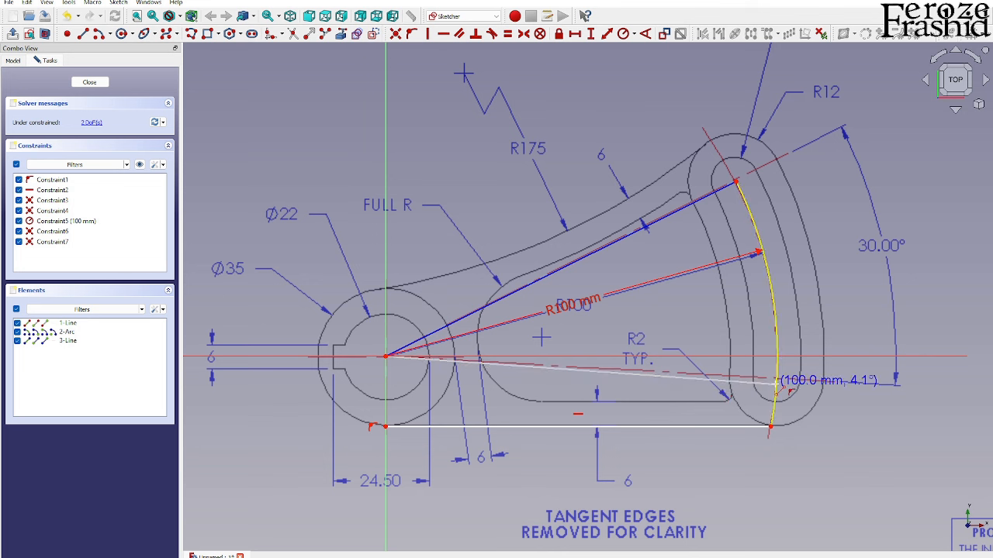
{"action": "left_click", "coordinate": [775, 379]}
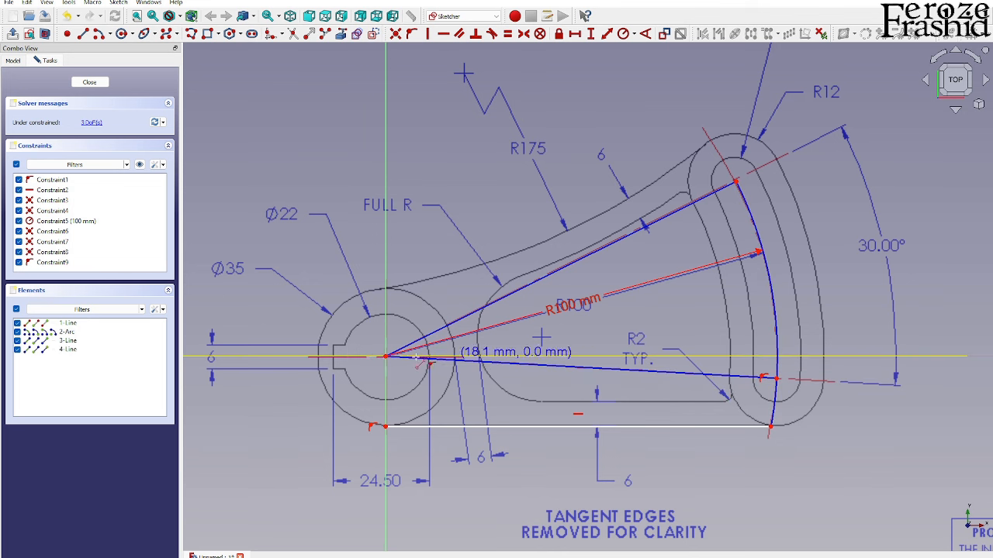
{"action": "key", "text": "Escape"}
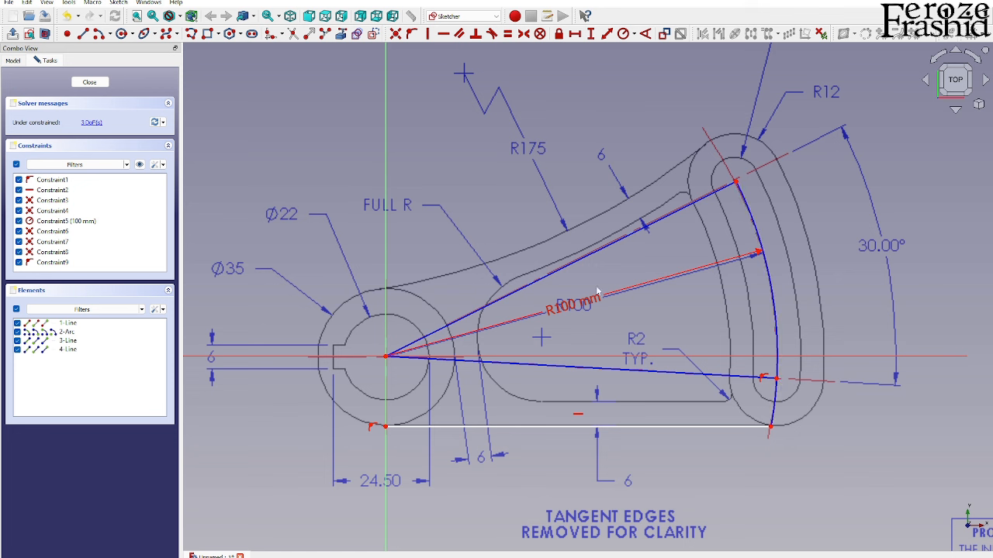
Set the angle between the two construction lines to 30°, place its label over the drawing's angle dimension, and align the bottom line's right end with the drawing
{"action": "left_click", "coordinate": [587, 258]}
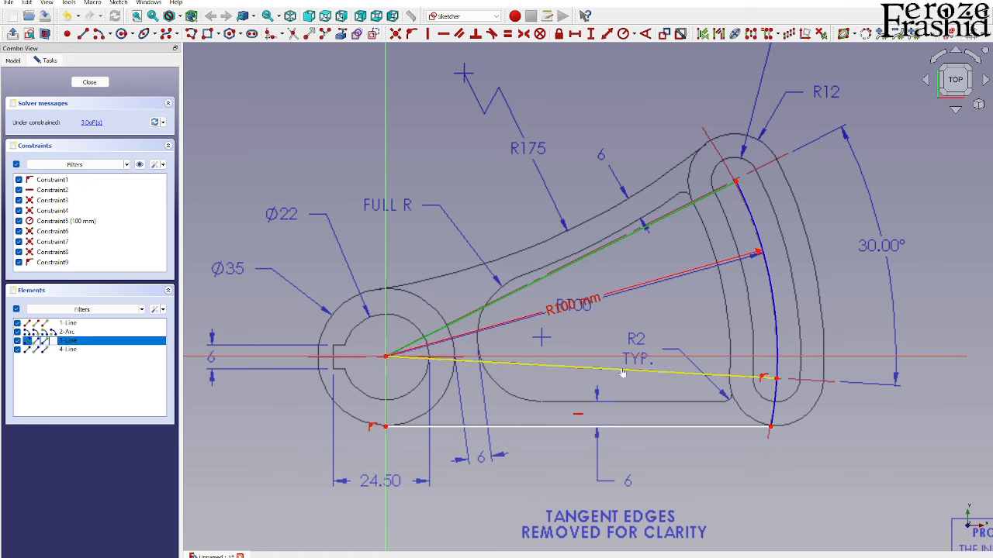
{"action": "left_click", "coordinate": [622, 374]}
{"action": "left_click", "coordinate": [645, 33]}
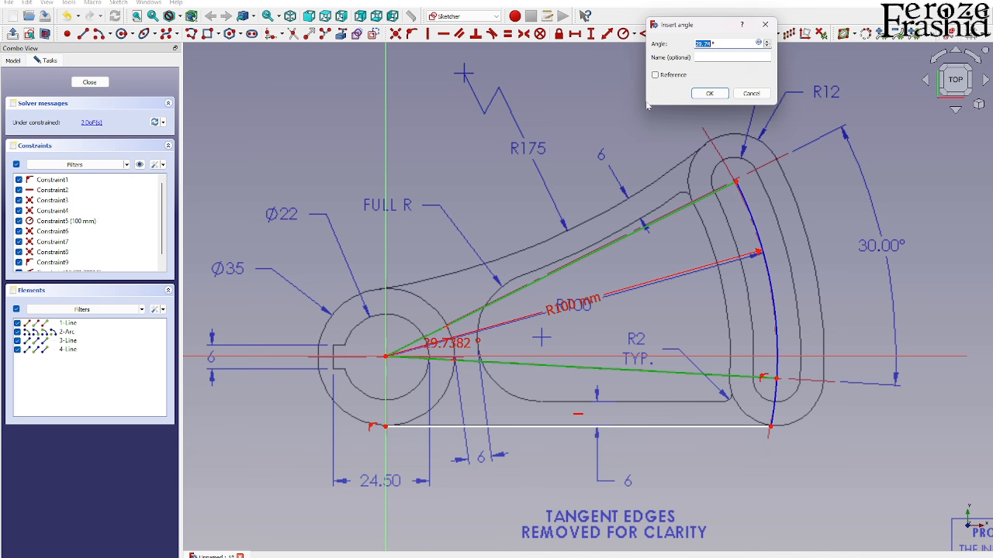
{"action": "type", "text": "30"}
{"action": "key", "text": "Return"}
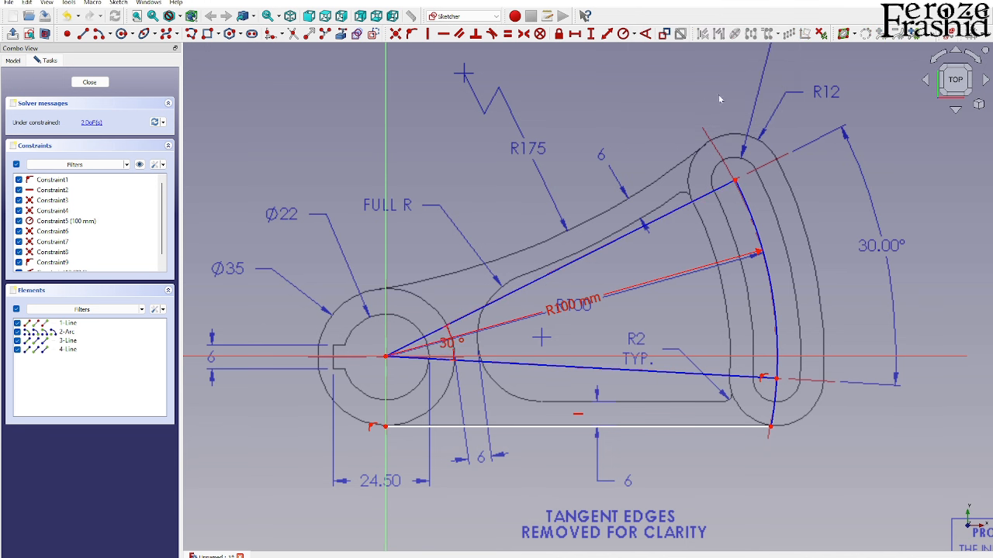
{"action": "left_click_drag", "start_coordinate": [452, 345], "coordinate": [863, 312]}
{"action": "left_click_drag", "start_coordinate": [770, 426], "coordinate": [772, 428]}
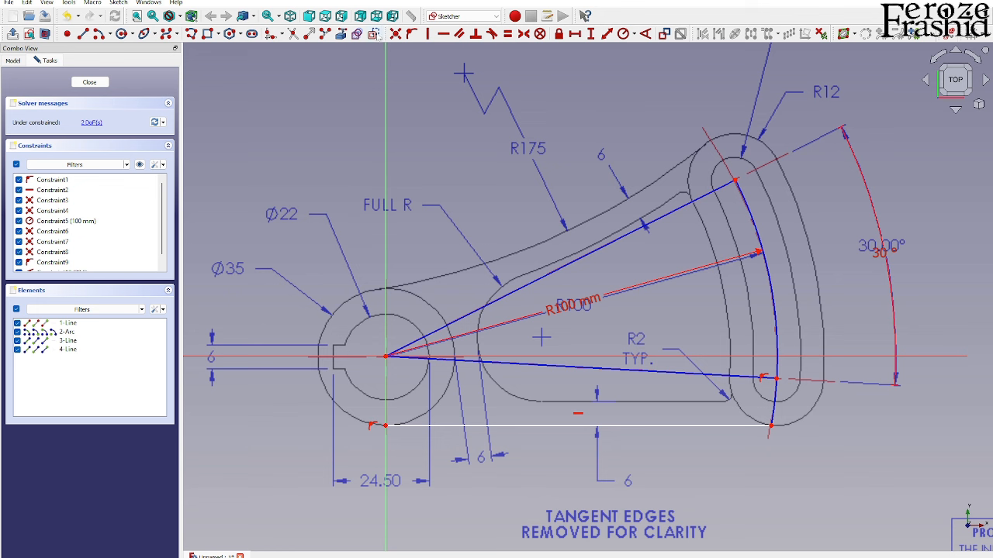
Sketch a hub arc of about 17.5 mm radius around the origin, from the hub's top through its right side to the bottom line's left end
{"action": "left_click", "coordinate": [99, 34]}
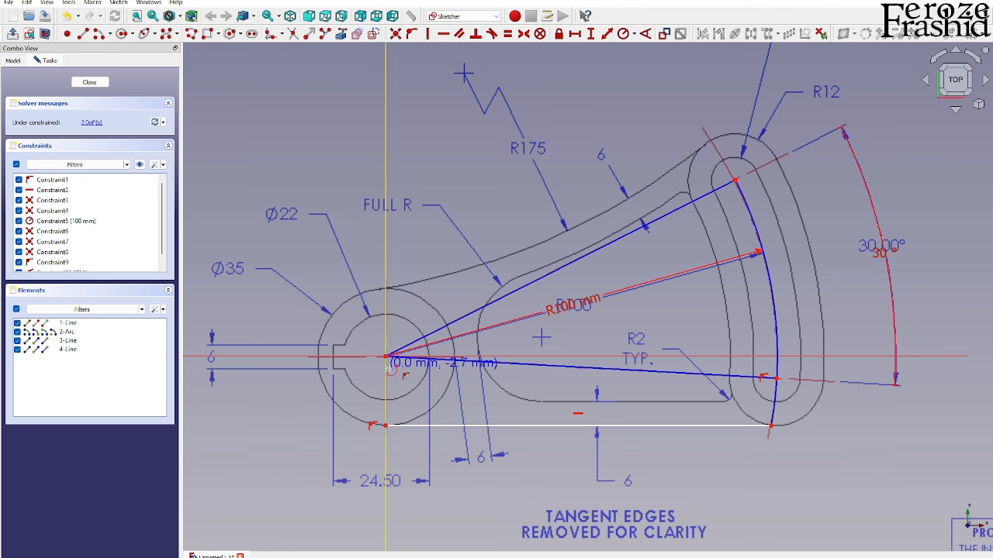
{"action": "left_click", "coordinate": [386, 358]}
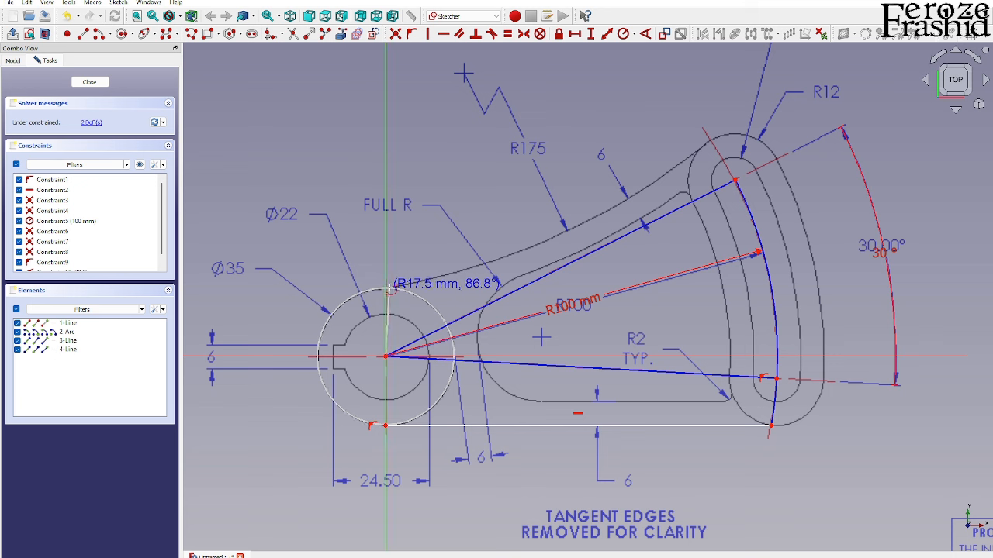
{"action": "left_click", "coordinate": [391, 287]}
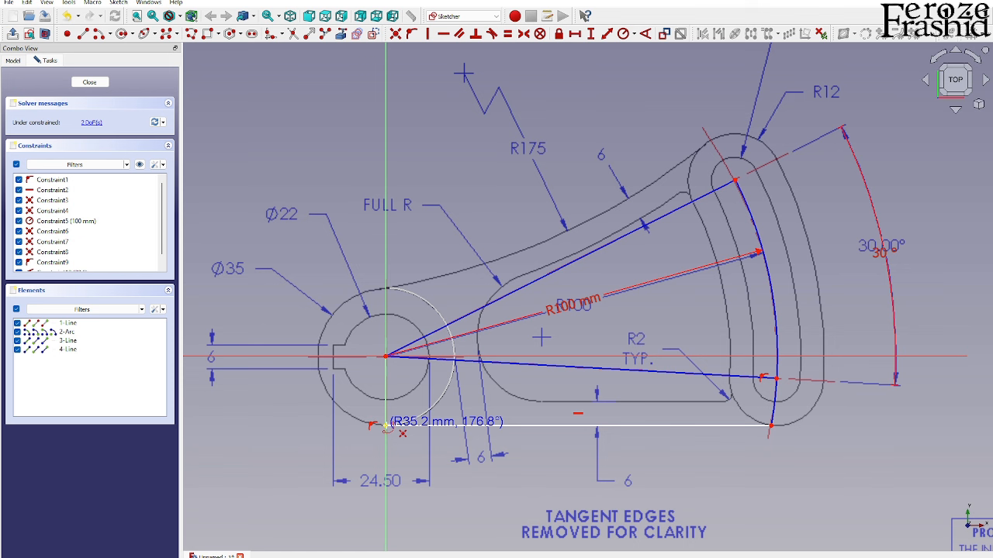
{"action": "left_click", "coordinate": [386, 426]}
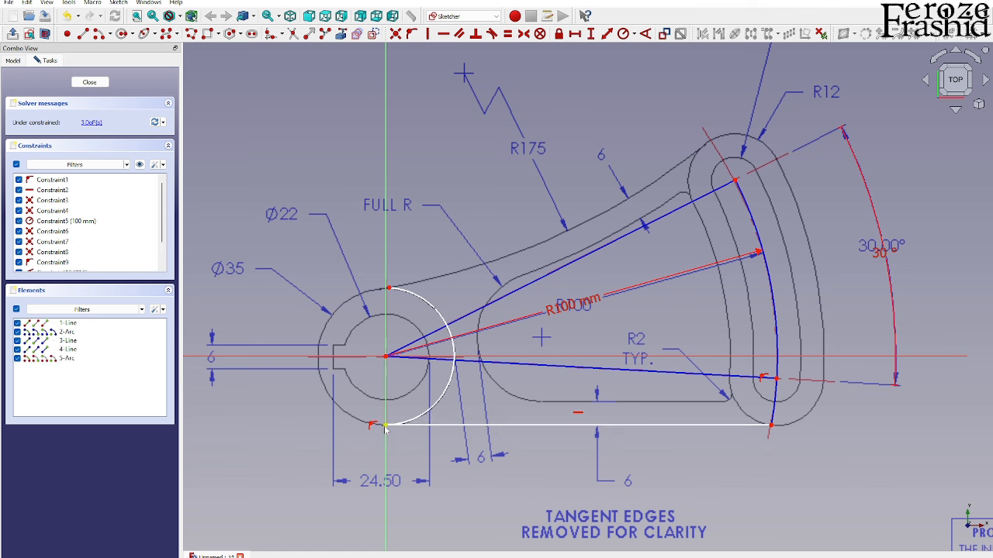
Delete the point-on-object constraint holding the bottom line's left end on the vertical axis and realign that end with the hub's lowest point
{"action": "left_click_drag", "start_coordinate": [385, 427], "coordinate": [390, 431]}
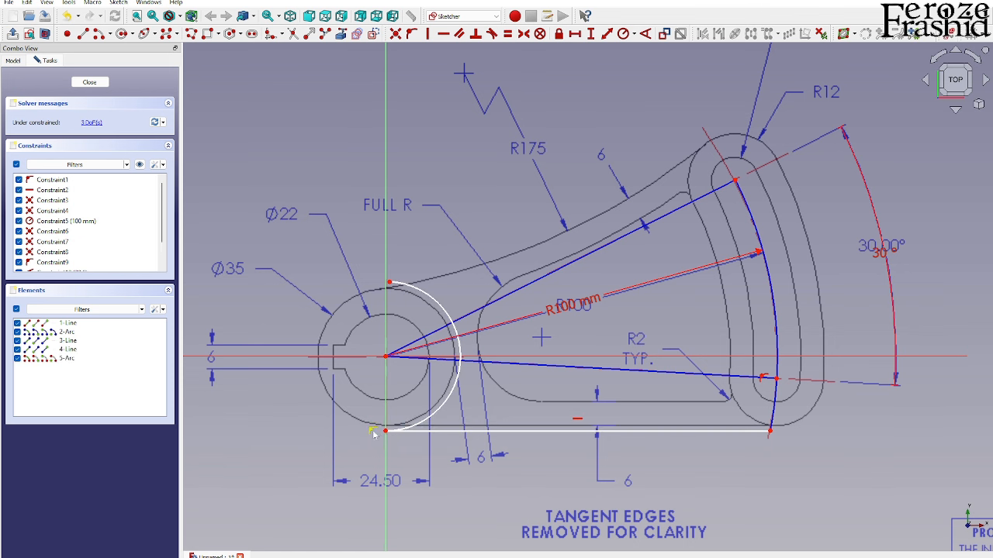
{"action": "left_click", "coordinate": [373, 434]}
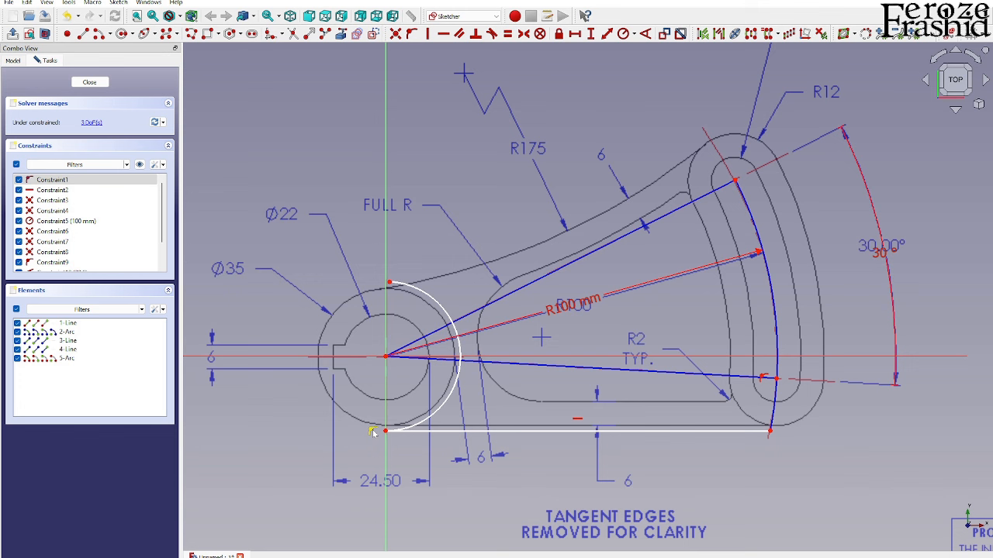
{"action": "key", "text": "Delete"}
{"action": "left_click_drag", "start_coordinate": [386, 432], "coordinate": [388, 426]}
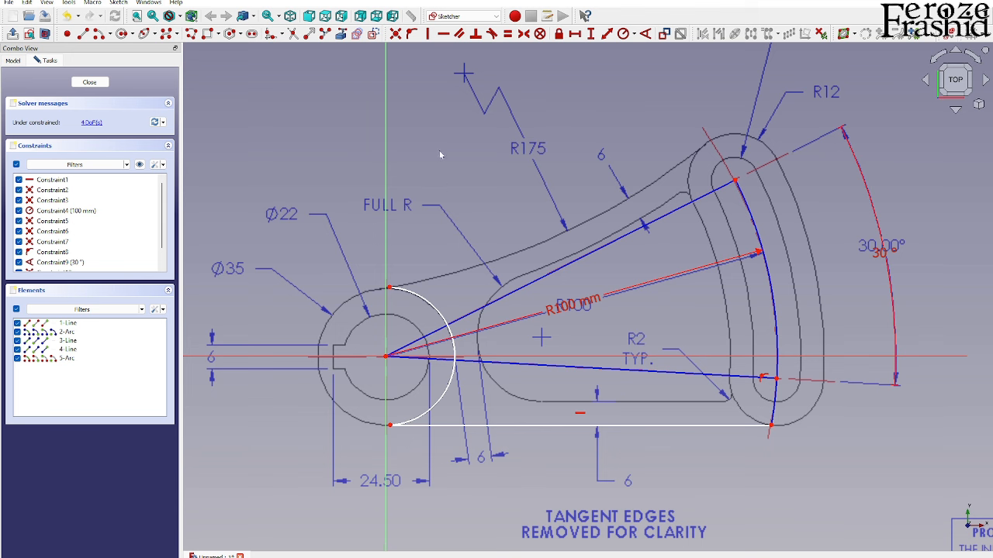
Make the hub arc tangent to the bottom line at their shared endpoint
{"action": "left_click", "coordinate": [491, 34]}
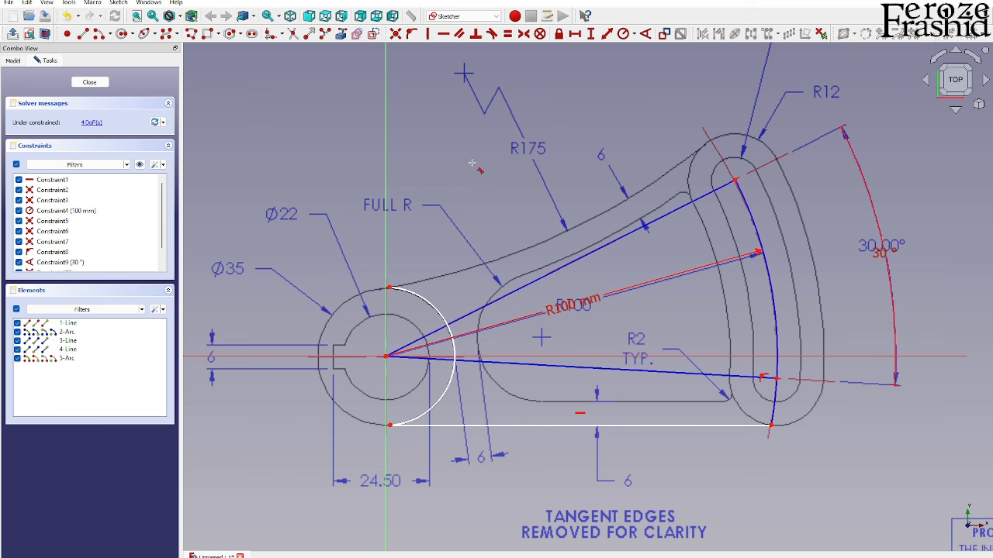
{"action": "left_click", "coordinate": [410, 422]}
{"action": "left_click", "coordinate": [417, 426]}
{"action": "left_click_drag", "start_coordinate": [386, 425], "coordinate": [388, 425]}
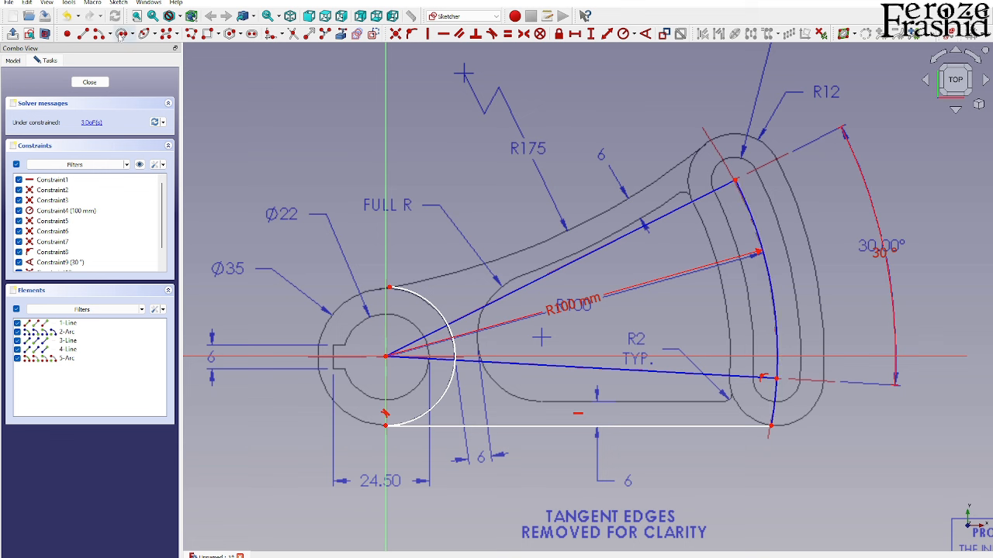
Sketch the slot arm's inner side arc of about 88 mm radius around the origin, from the upper construction line to the lower one
{"action": "left_click", "coordinate": [98, 34]}
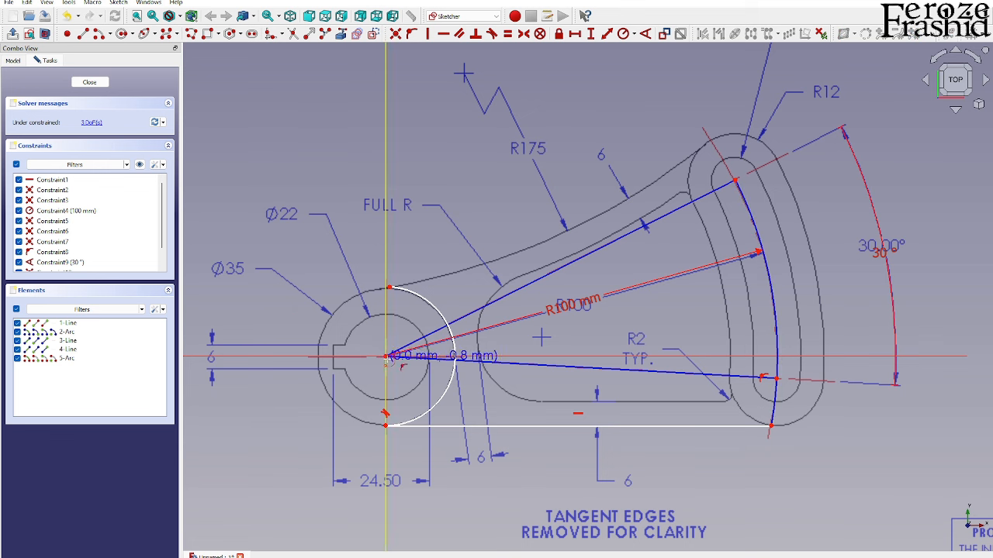
{"action": "left_click", "coordinate": [385, 356]}
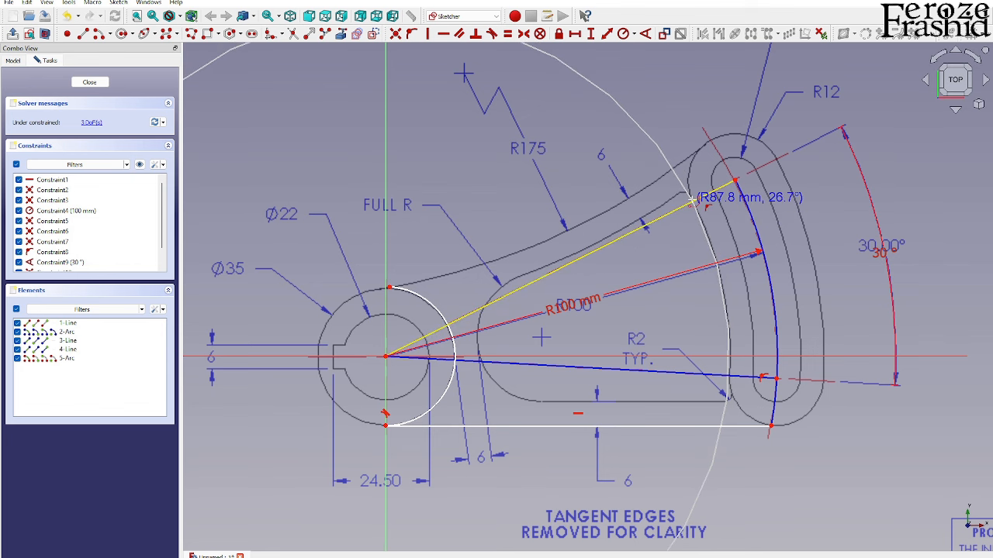
{"action": "left_click", "coordinate": [691, 199]}
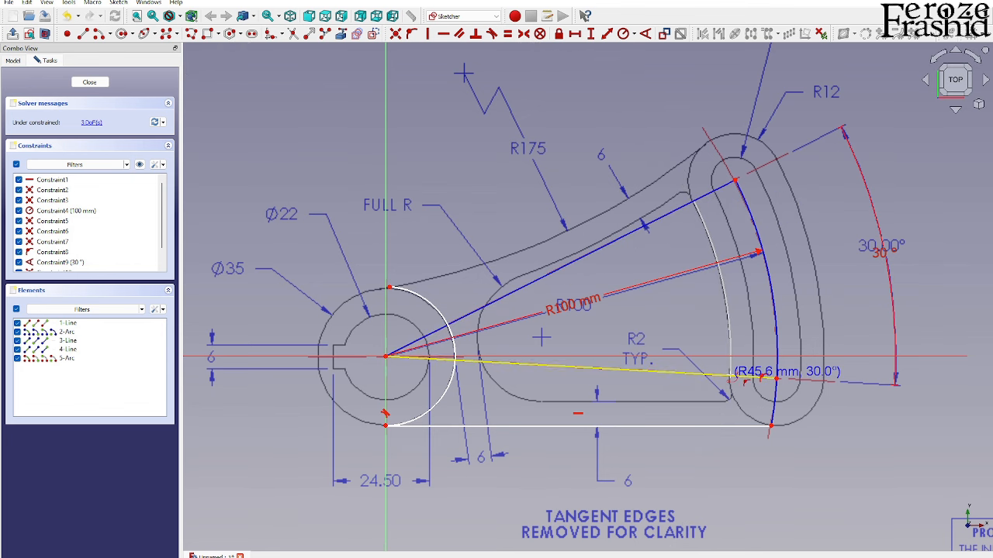
{"action": "left_click", "coordinate": [731, 377]}
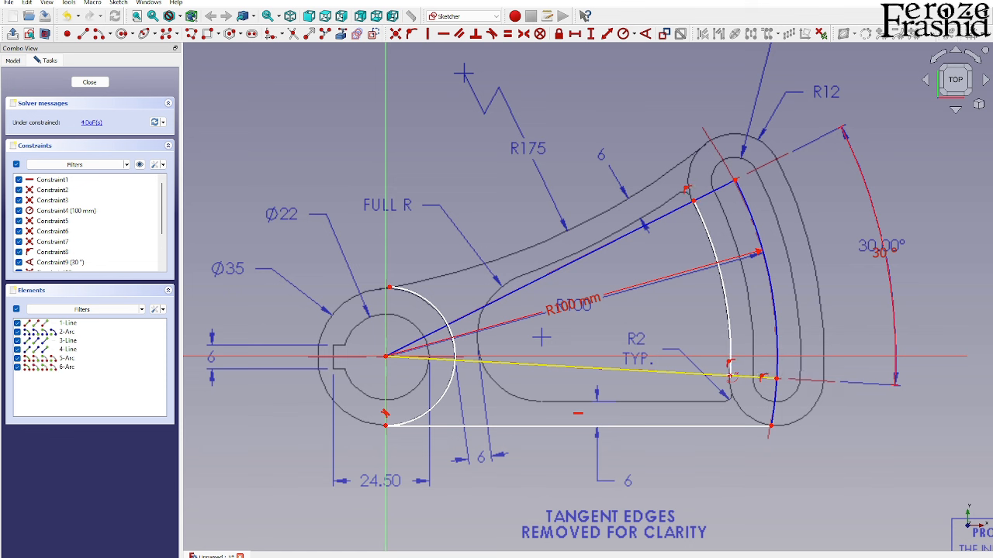
Sketch the slot arm's outer side arc around the origin over the drawing, spanning between the upper and lower slot centrelines
{"action": "left_click", "coordinate": [386, 357]}
{"action": "left_click", "coordinate": [782, 158]}
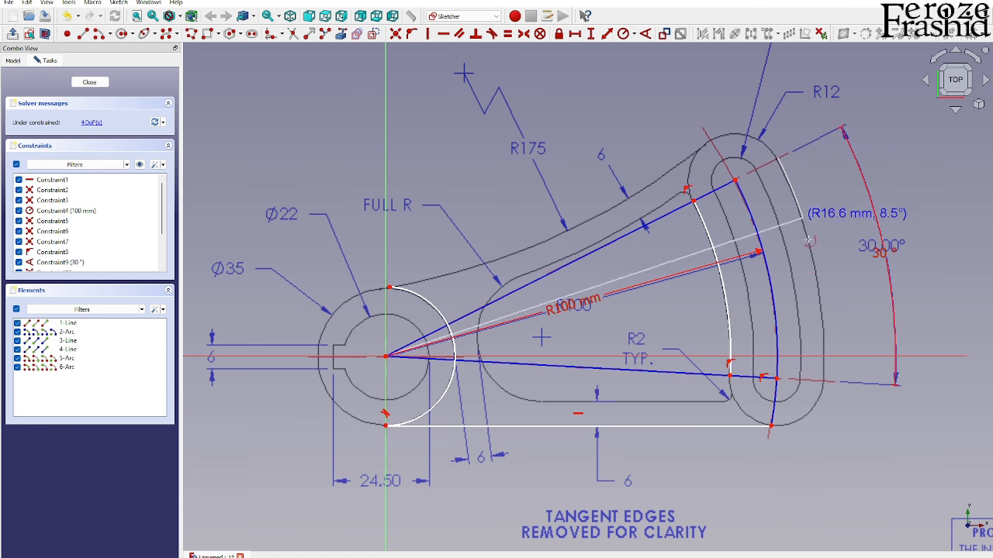
{"action": "left_click", "coordinate": [824, 383]}
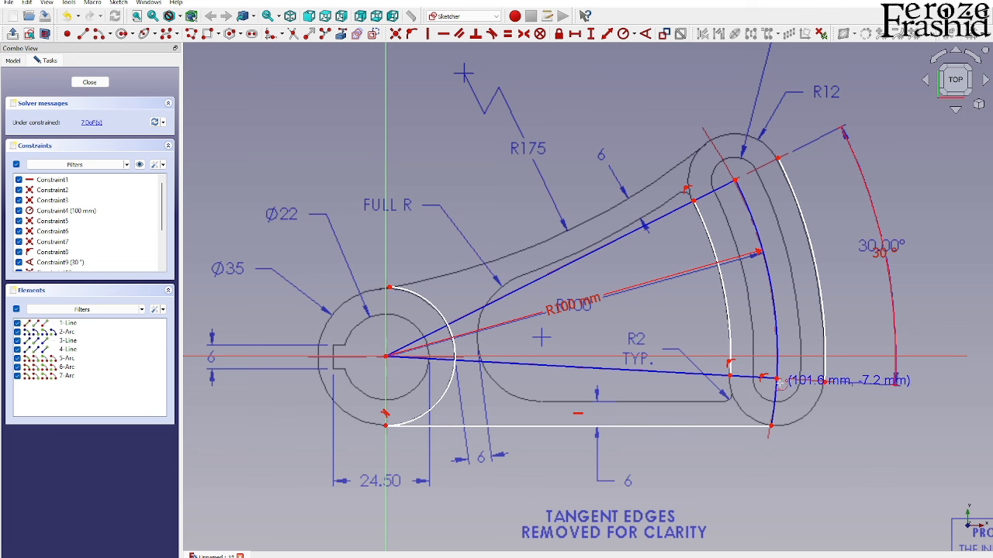
Sketch the arm's lower and upper end arcs, centred on the construction lines' outer ends and joining the inner and outer side arcs
{"action": "left_click", "coordinate": [776, 379]}
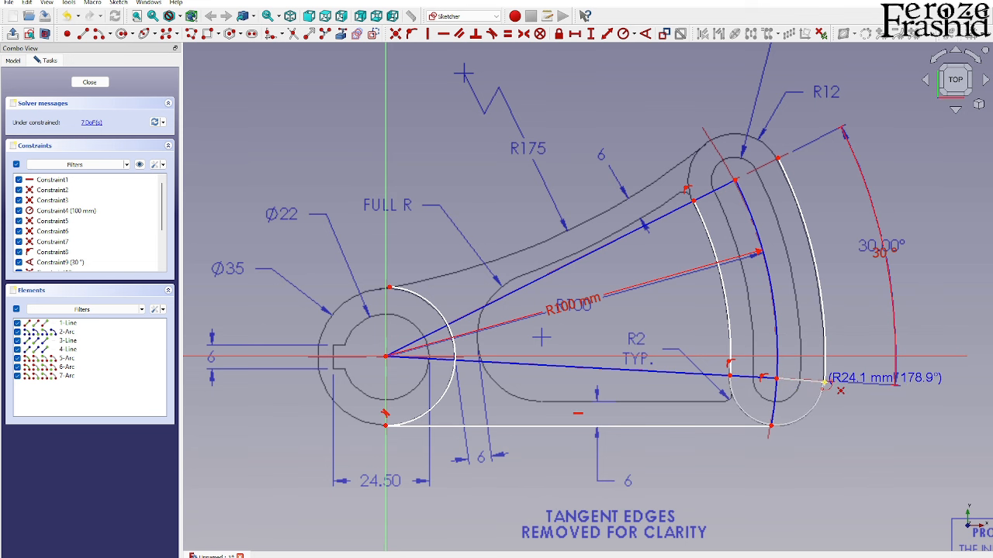
{"action": "left_click", "coordinate": [824, 381]}
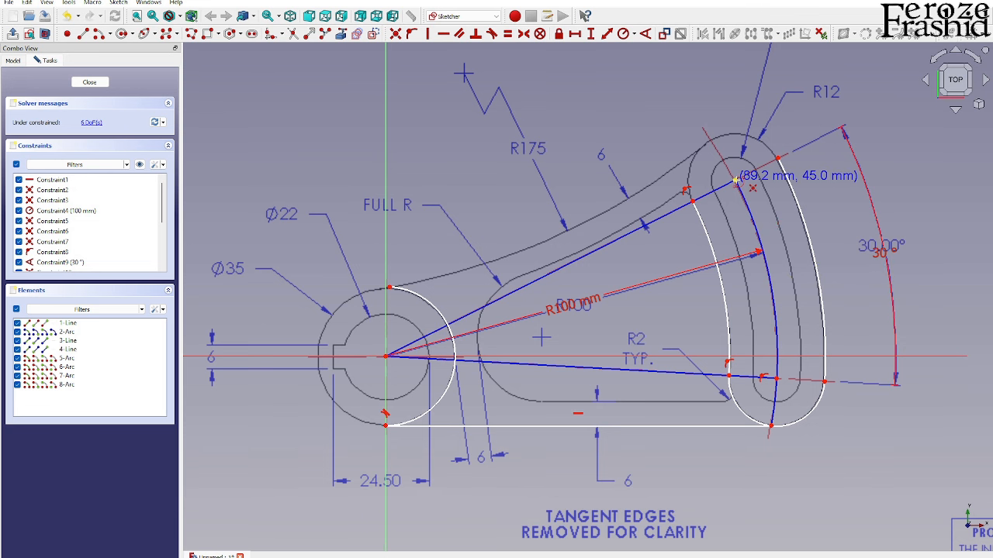
{"action": "left_click", "coordinate": [733, 180]}
{"action": "left_click", "coordinate": [693, 201]}
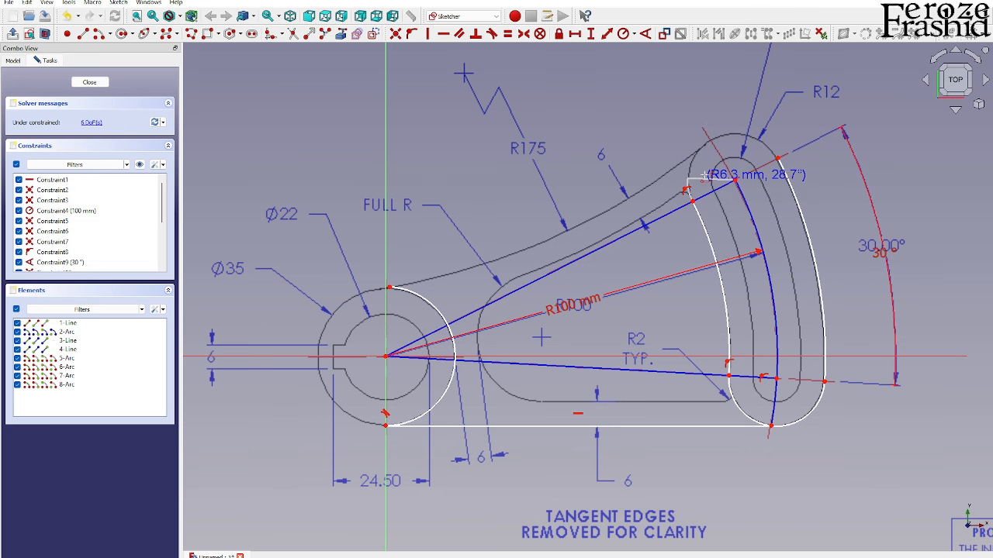
{"action": "left_click", "coordinate": [778, 158]}
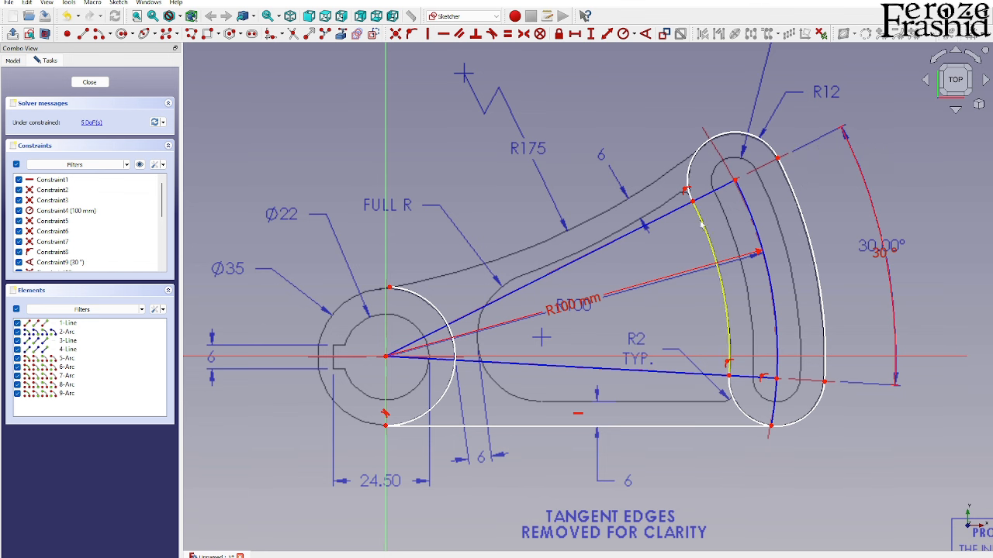
Set the radius of the arm's upper end arc to 12 mm
{"action": "left_click", "coordinate": [734, 138]}
{"action": "left_click", "coordinate": [626, 36]}
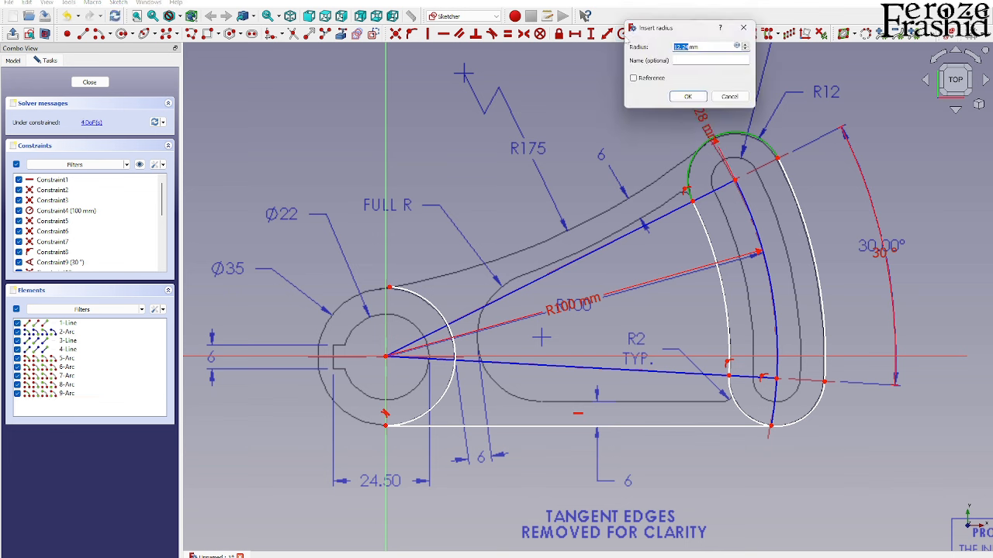
{"action": "type", "text": "12"}
{"action": "key", "text": "Return"}
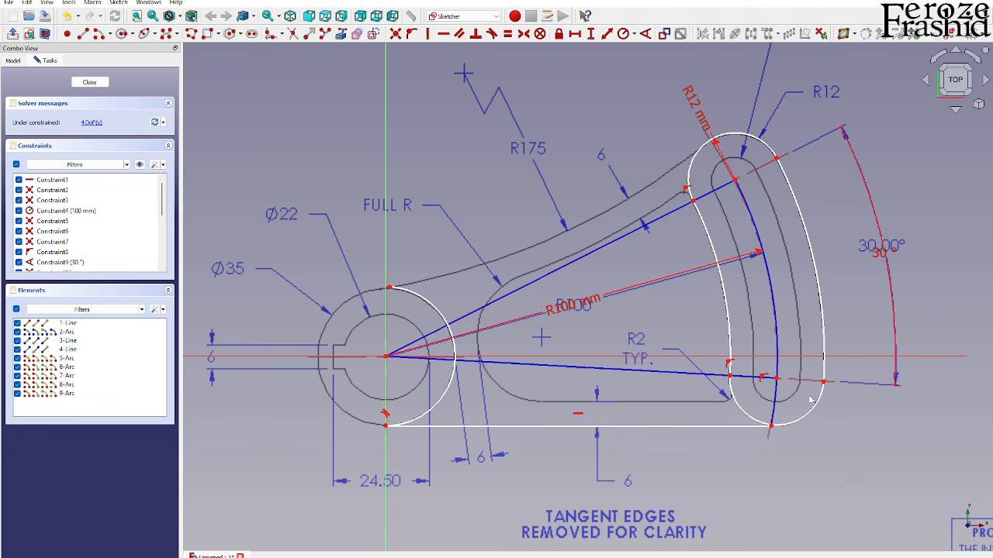
{"action": "left_click", "coordinate": [787, 425]}
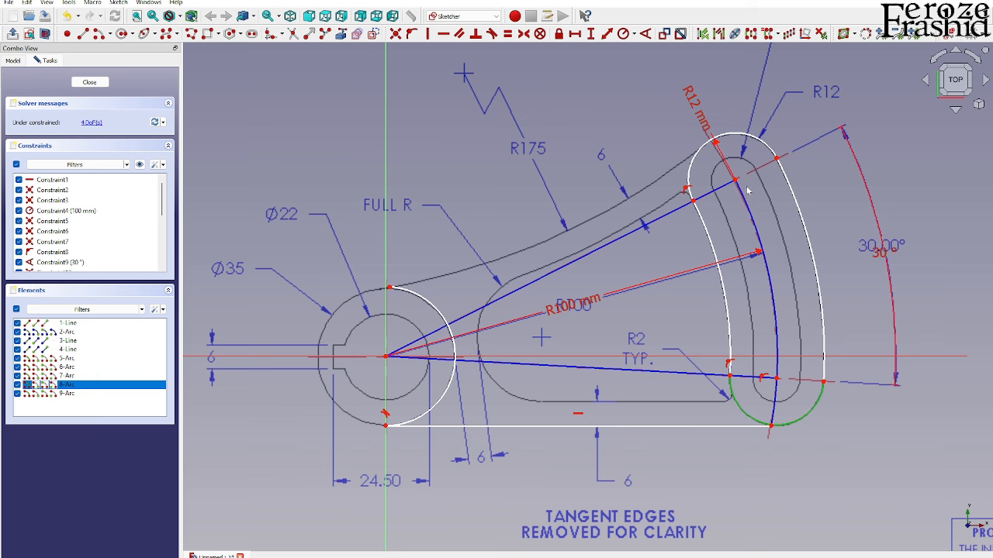
{"action": "left_click", "coordinate": [733, 137]}
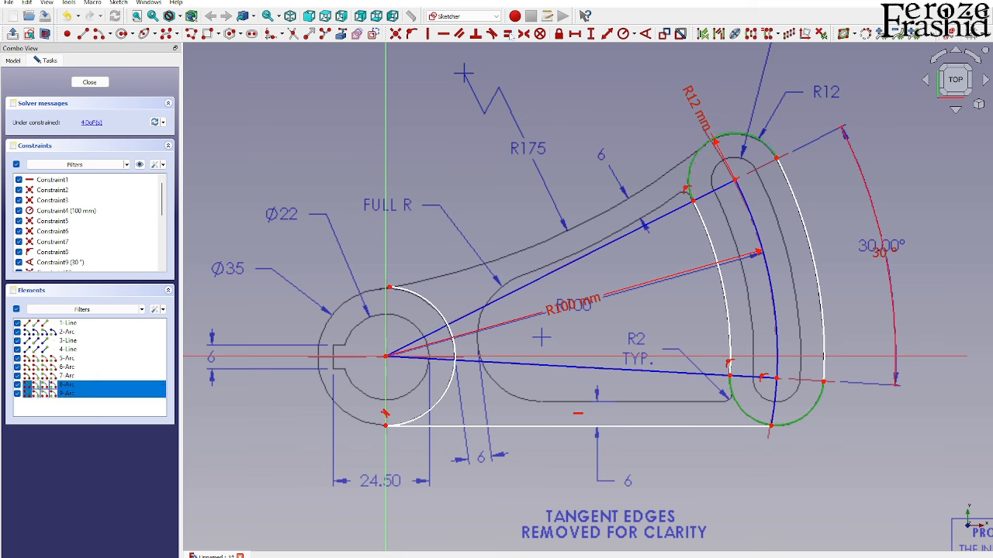
{"action": "left_click", "coordinate": [529, 54]}
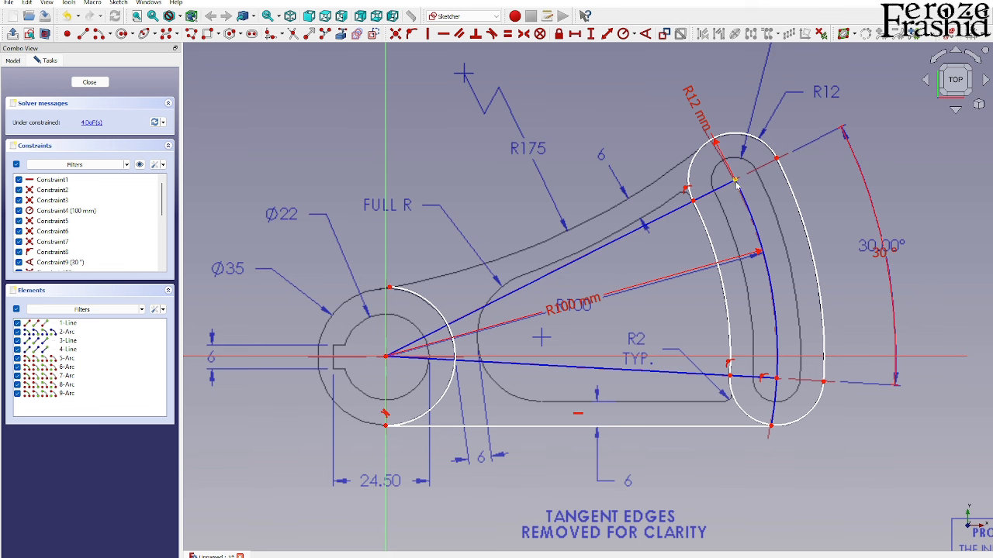
{"action": "left_click", "coordinate": [701, 216]}
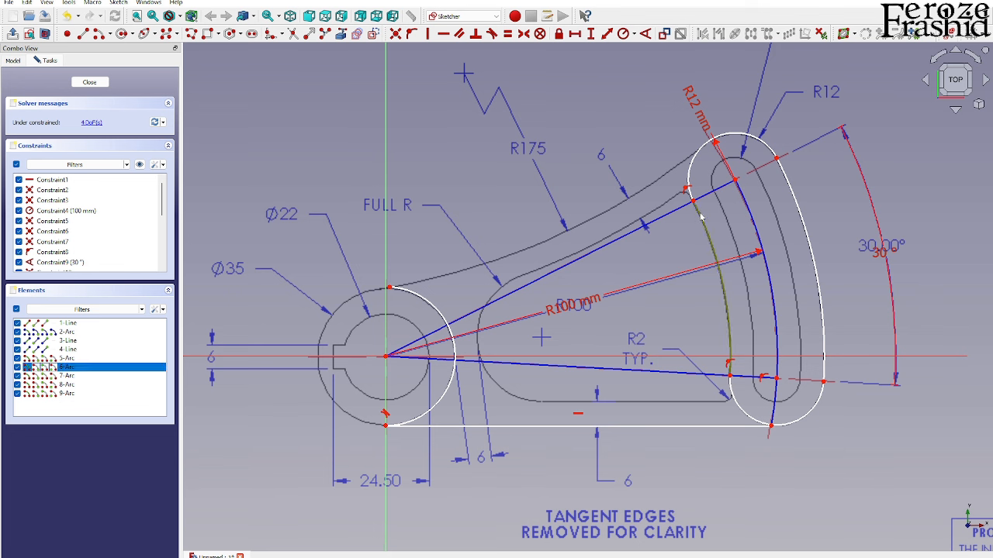
{"action": "left_click", "coordinate": [623, 33]}
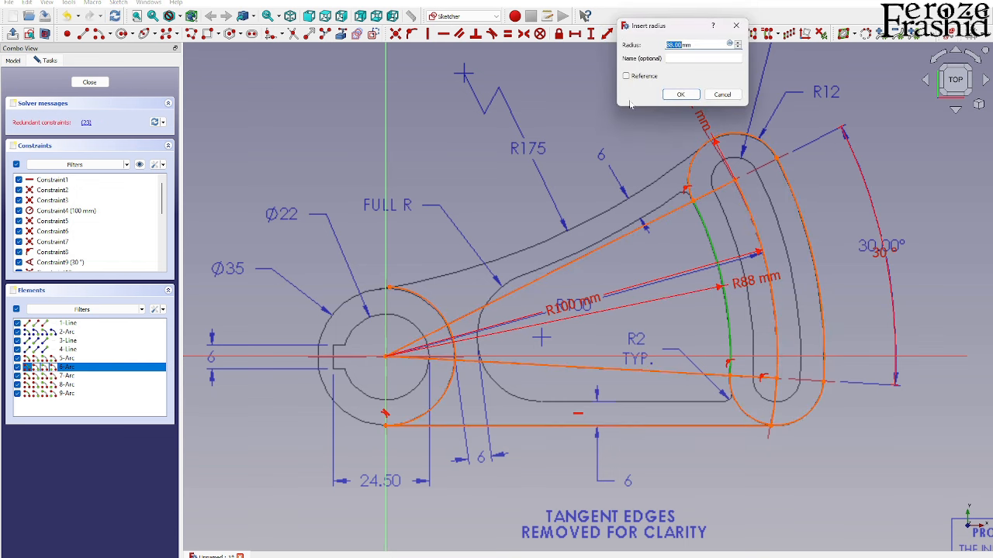
{"action": "left_click", "coordinate": [722, 94]}
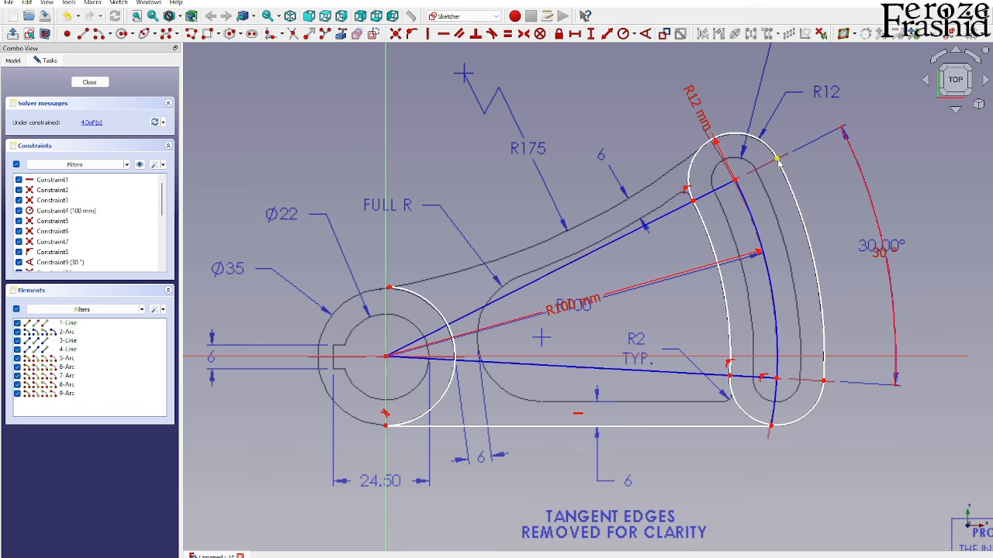
Make the arm's upper end arc tangent to the inner and outer side arcs
{"action": "left_click_drag", "start_coordinate": [779, 159], "coordinate": [781, 165]}
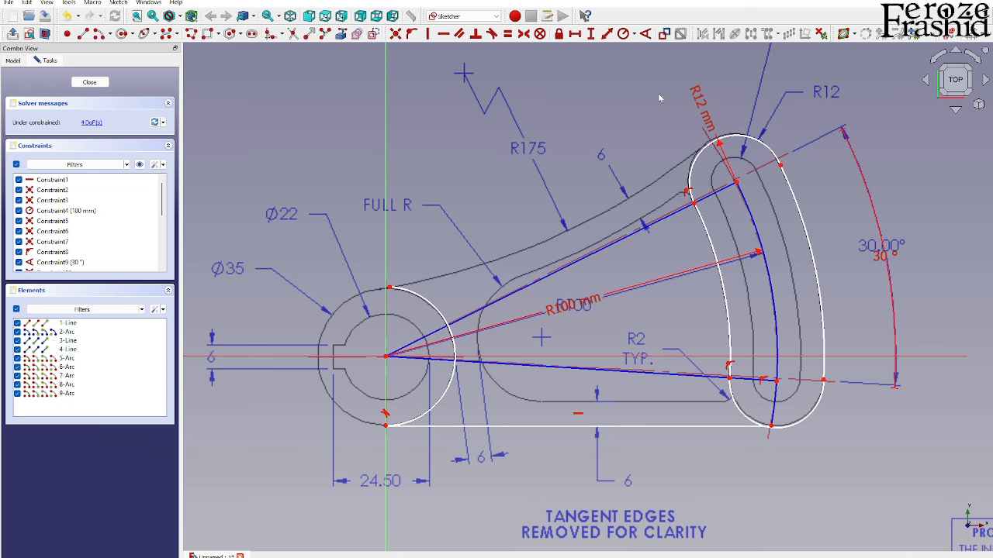
{"action": "left_click", "coordinate": [494, 37]}
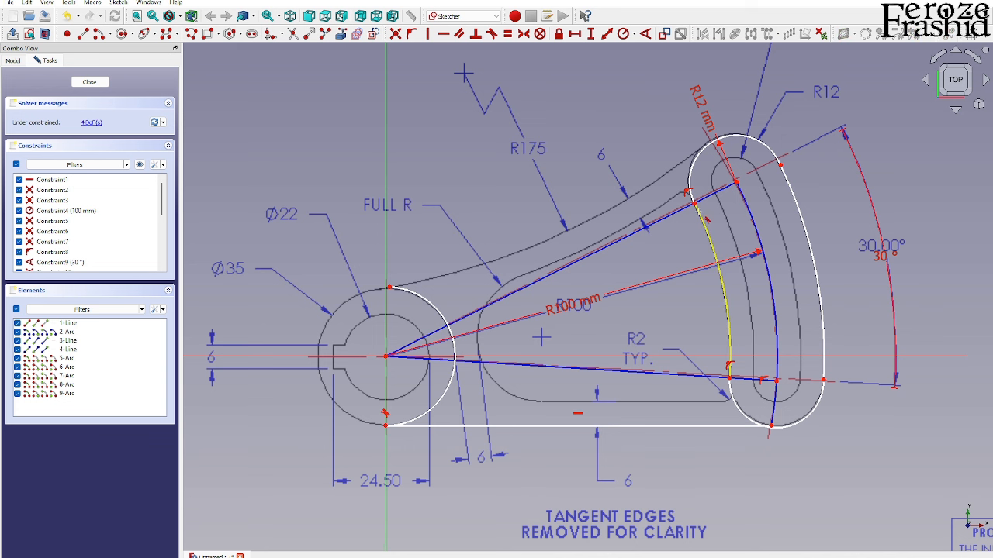
{"action": "left_click", "coordinate": [698, 215]}
{"action": "left_click", "coordinate": [691, 186]}
{"action": "left_click", "coordinate": [706, 159]}
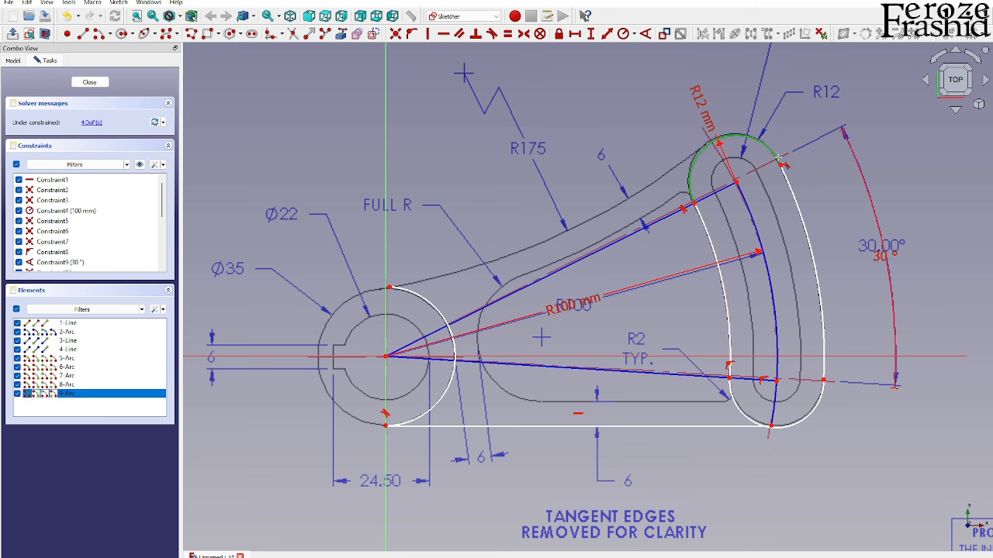
{"action": "left_click", "coordinate": [824, 358]}
Make the arm's lower end arc tangent to the outer and inner side arcs
{"action": "left_click", "coordinate": [825, 371]}
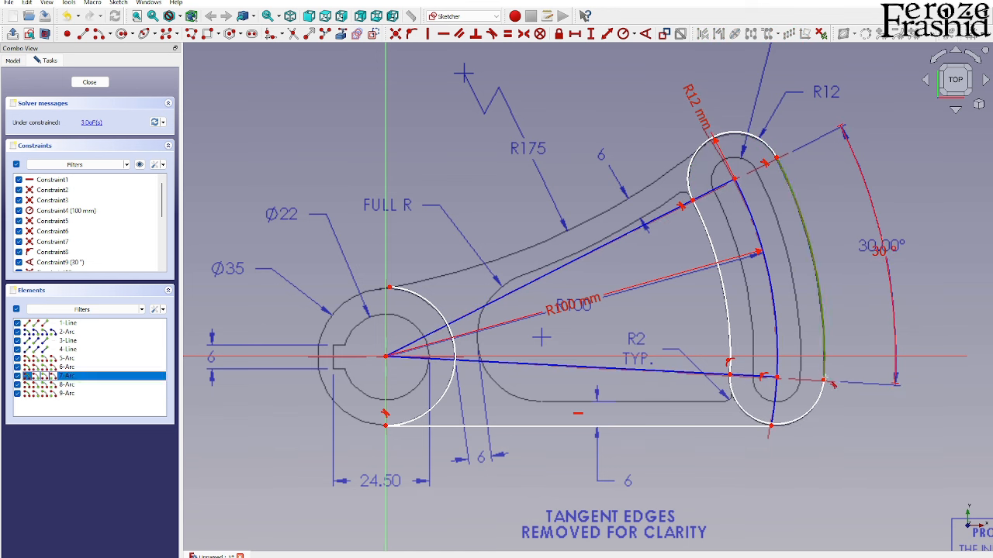
{"action": "left_click", "coordinate": [821, 397]}
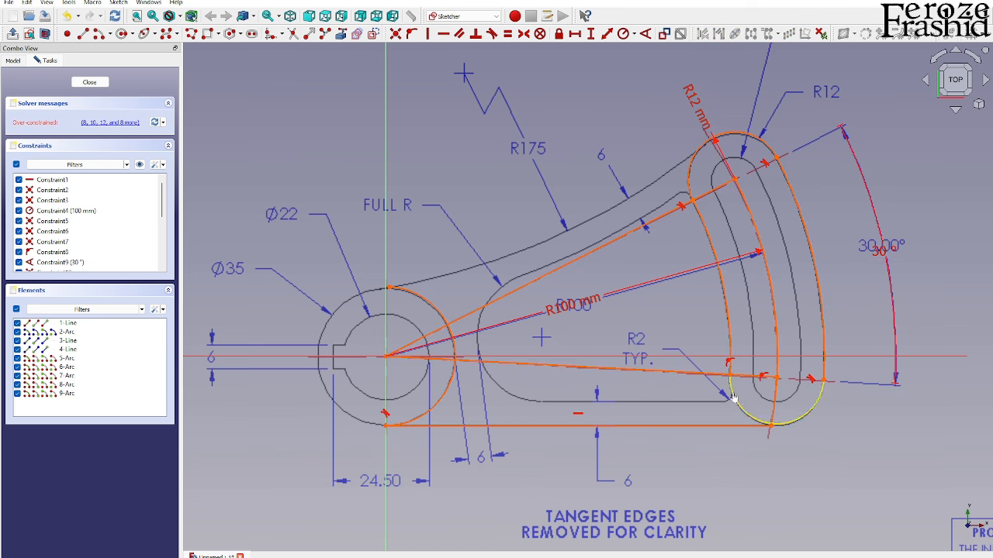
{"action": "key", "text": "ctrl+z"}
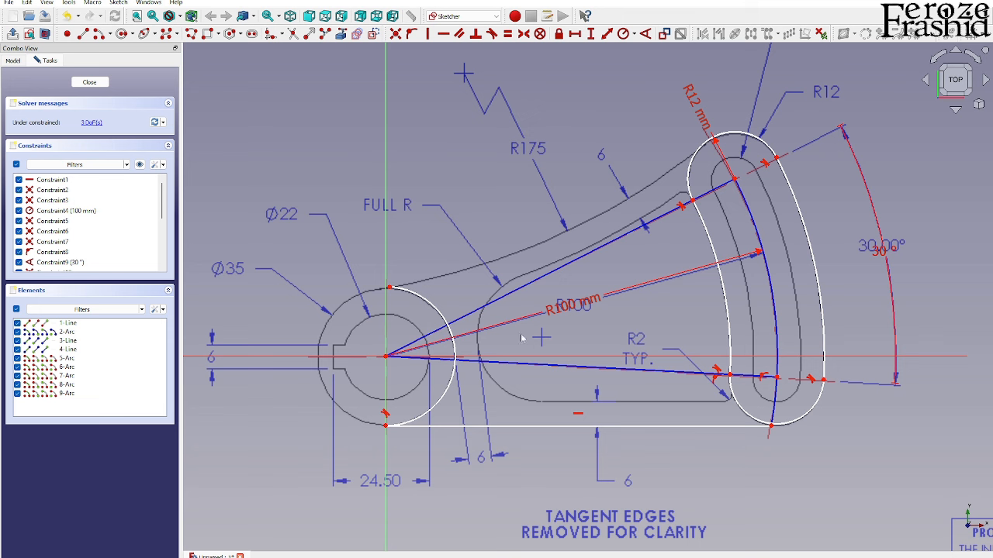
Draw a horizontal line along the inner pocket's bottom edge, from the full-radius arc's end toward the R2 corner
{"action": "left_click", "coordinate": [84, 33]}
{"action": "left_click", "coordinate": [543, 401]}
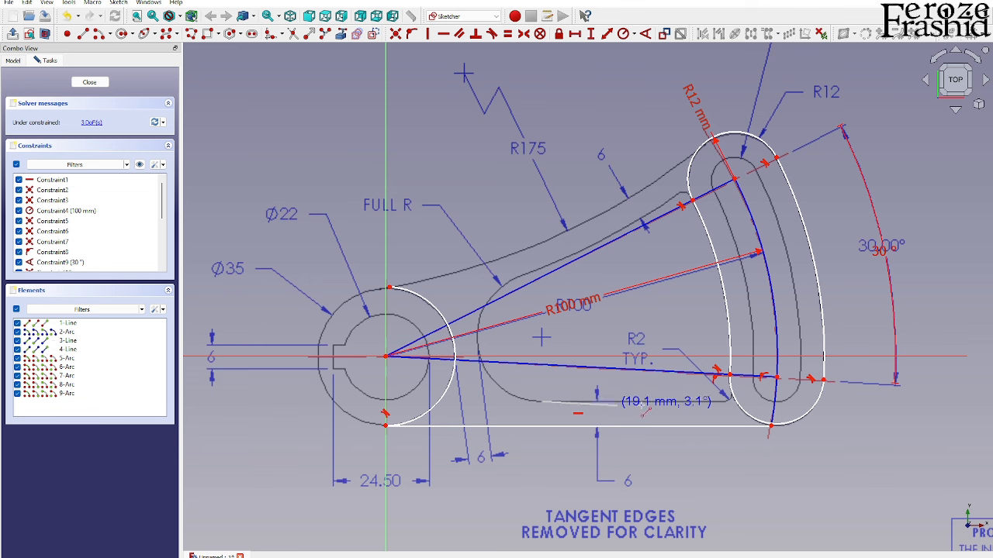
{"action": "left_click", "coordinate": [713, 402]}
Move the pocket bottom line's right end to where the R2 corner fillet begins on the reference drawing
{"action": "scroll", "coordinate": [736, 401], "scroll_direction": "up", "scroll_amount": 3}
{"action": "scroll", "coordinate": [736, 401], "scroll_direction": "up", "scroll_amount": 2}
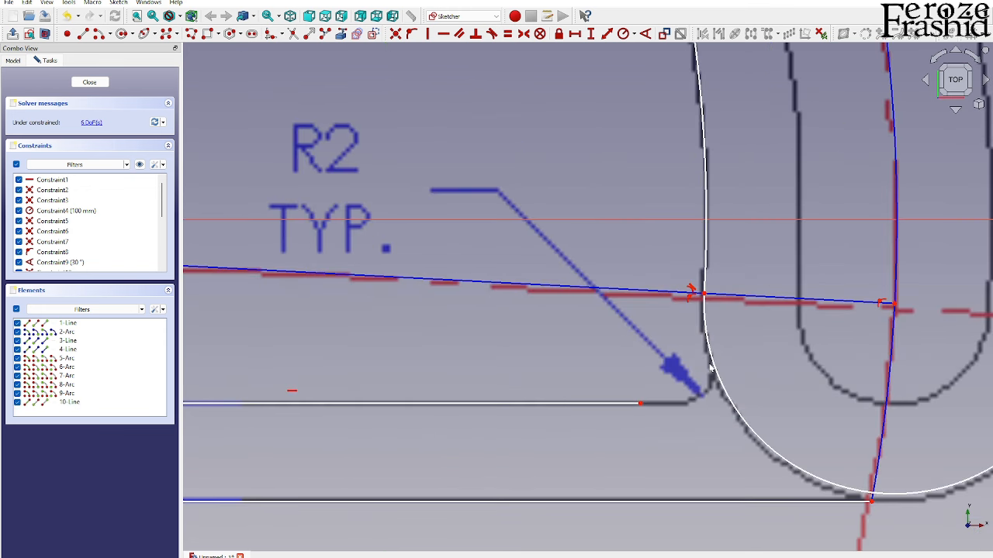
{"action": "scroll", "coordinate": [705, 405], "scroll_direction": "down", "scroll_amount": 1}
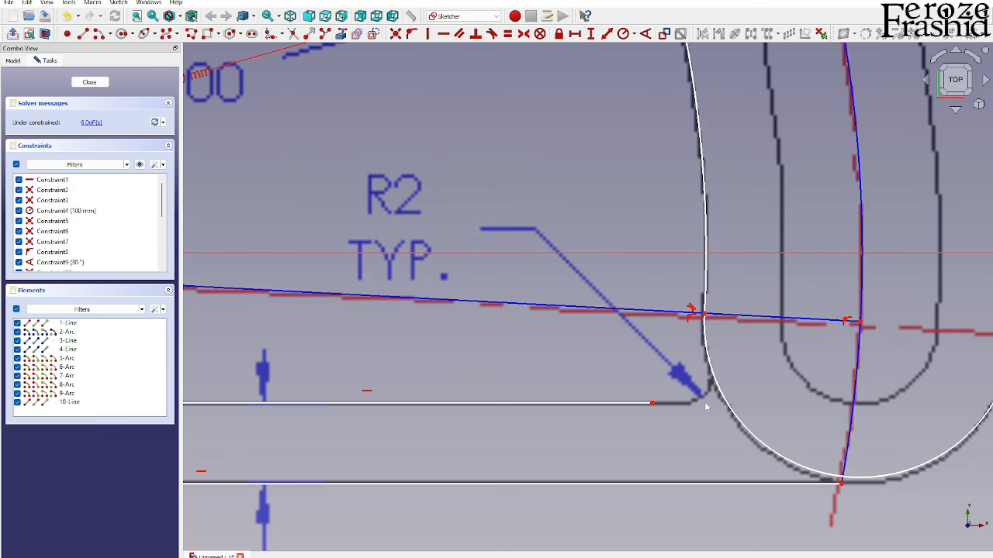
{"action": "scroll", "coordinate": [705, 404], "scroll_direction": "down", "scroll_amount": 1}
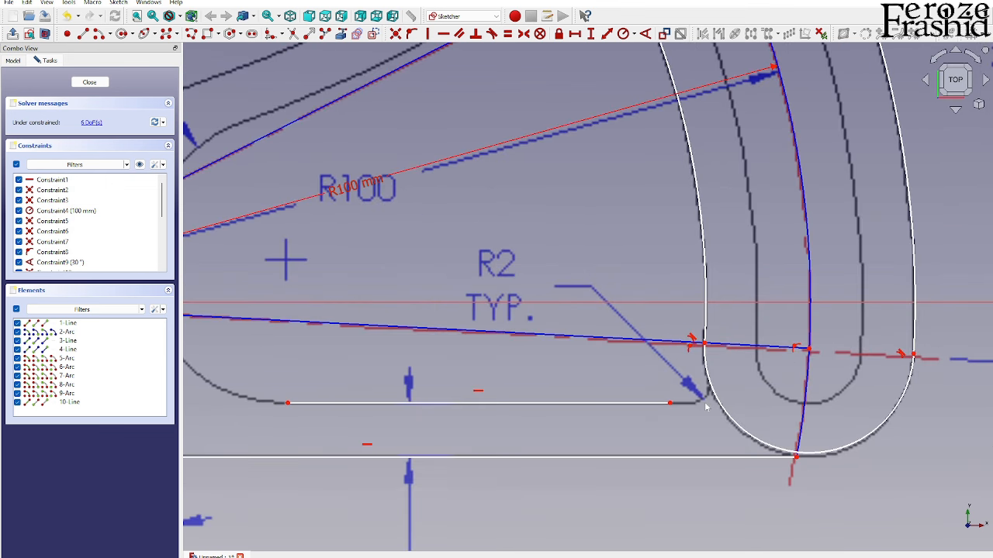
{"action": "scroll", "coordinate": [705, 405], "scroll_direction": "down", "scroll_amount": 1}
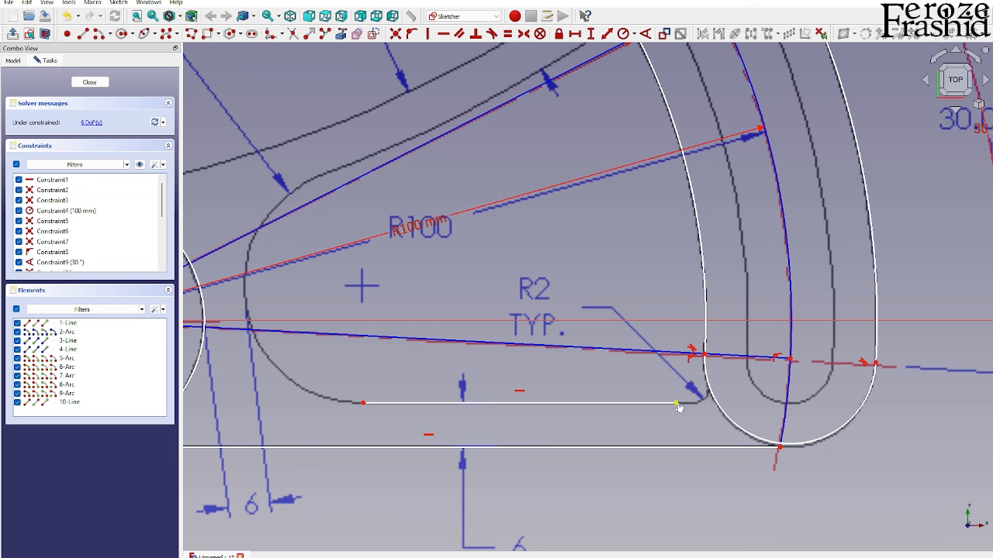
{"action": "left_click", "coordinate": [690, 404]}
{"action": "left_click", "coordinate": [690, 403]}
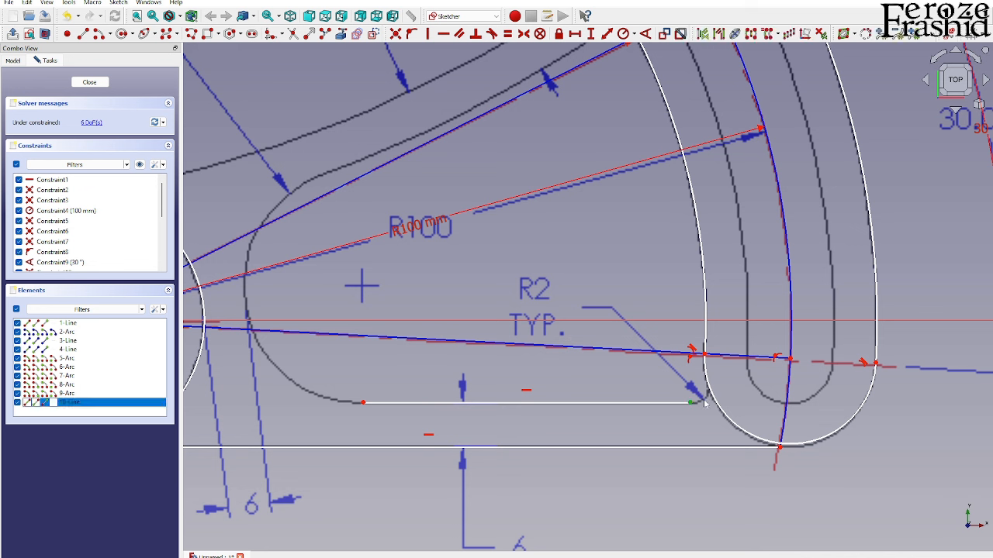
Move the pocket bottom line's right end to the arm's lower end arc and fix it there with a point-on-object constraint
{"action": "left_click_drag", "start_coordinate": [690, 404], "coordinate": [712, 402]}
{"action": "left_click", "coordinate": [717, 408]}
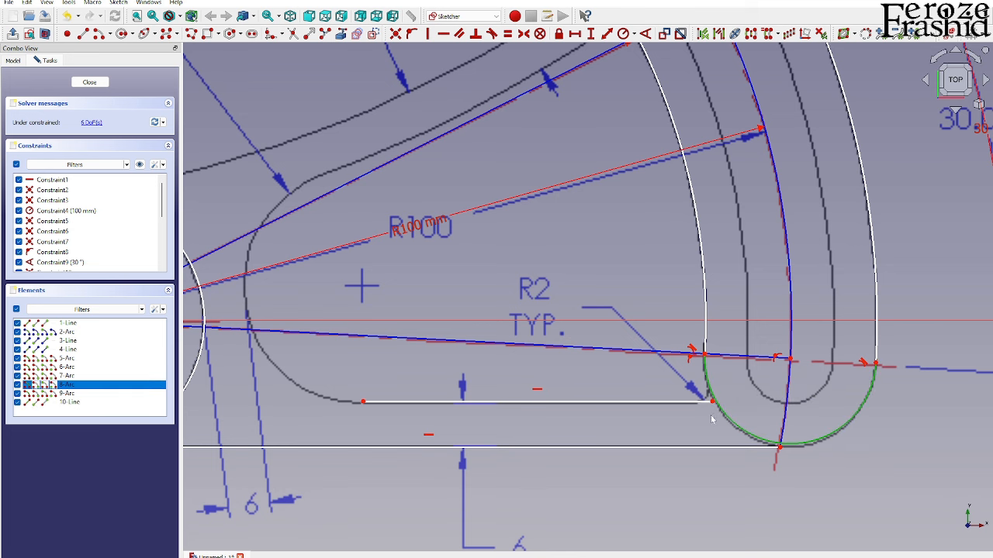
{"action": "left_click", "coordinate": [714, 405]}
{"action": "left_click", "coordinate": [714, 402]}
{"action": "left_click", "coordinate": [708, 409]}
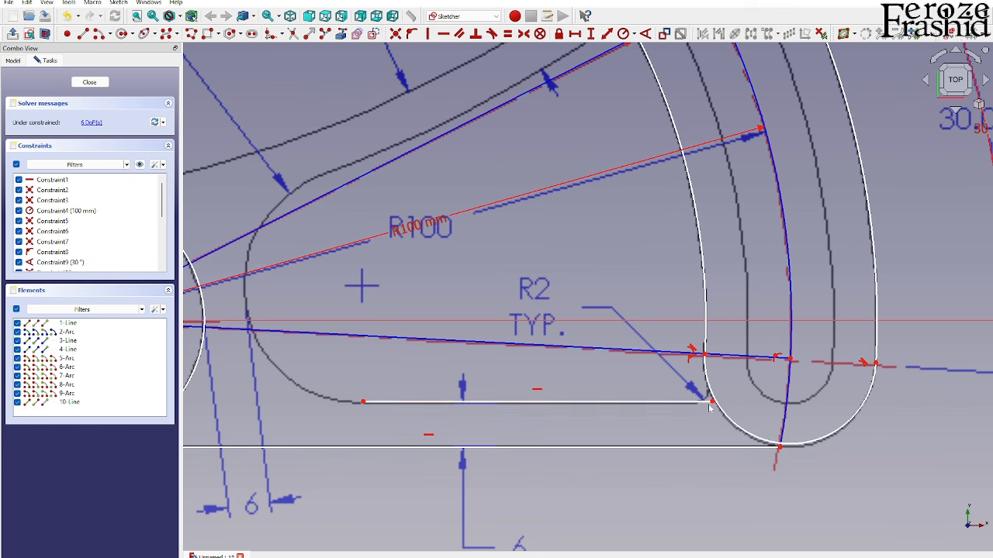
{"action": "left_click", "coordinate": [709, 403]}
{"action": "left_click", "coordinate": [717, 411]}
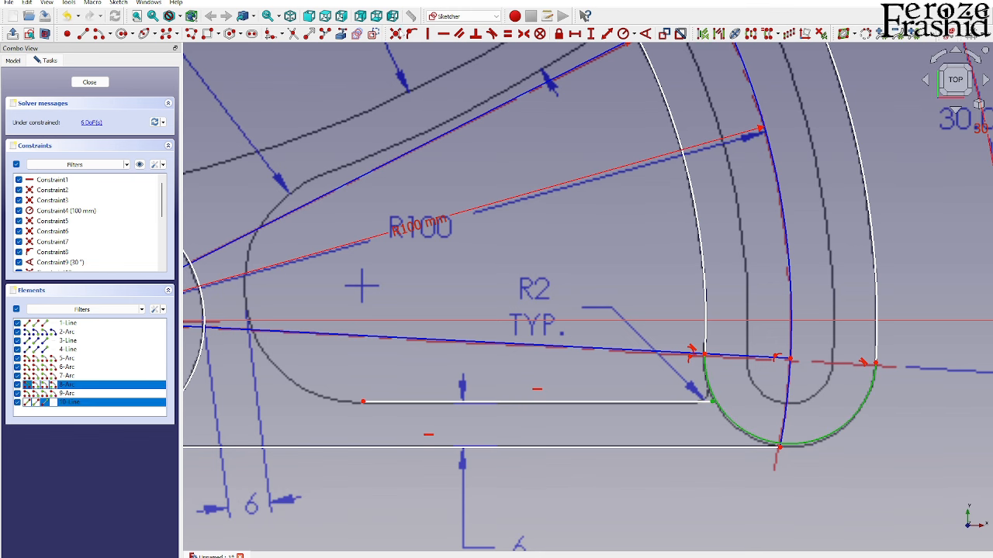
{"action": "left_click", "coordinate": [414, 36]}
Draw a three-point arc along the reference's R175 edge, from the hub arc's upper end to the arm's upper end arc, about 168 mm in radius
{"action": "scroll", "coordinate": [499, 296], "scroll_direction": "down", "scroll_amount": 3}
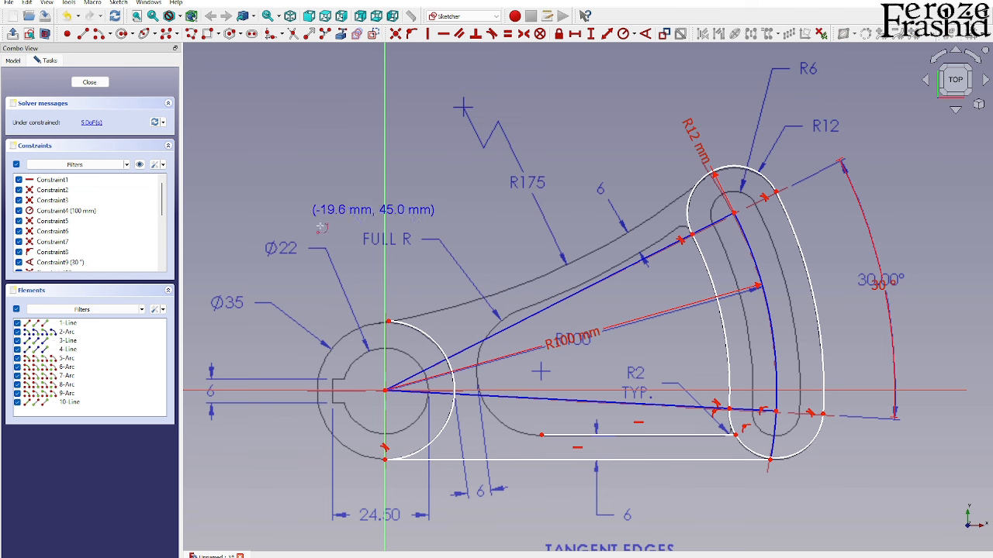
{"action": "left_click", "coordinate": [109, 34]}
{"action": "left_click", "coordinate": [140, 61]}
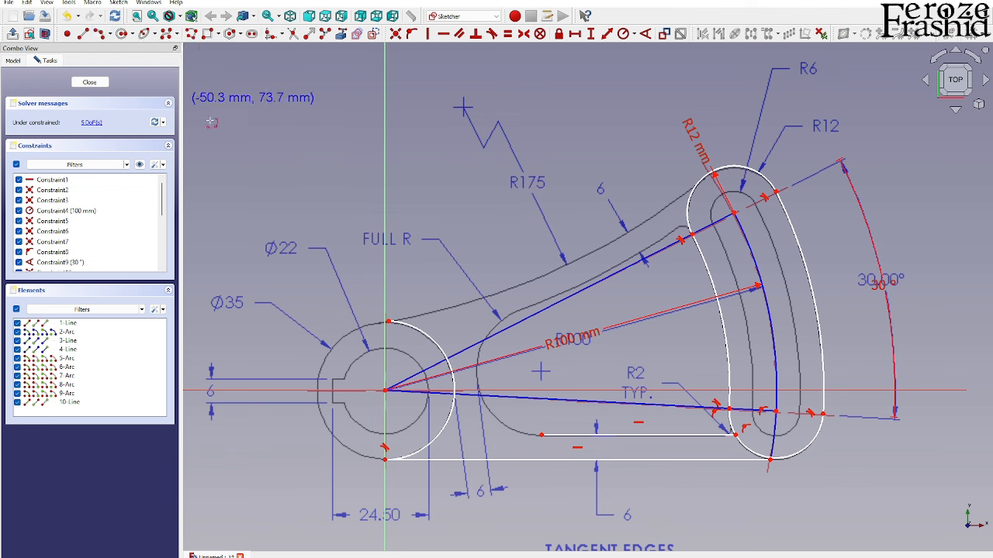
{"action": "left_click", "coordinate": [389, 322]}
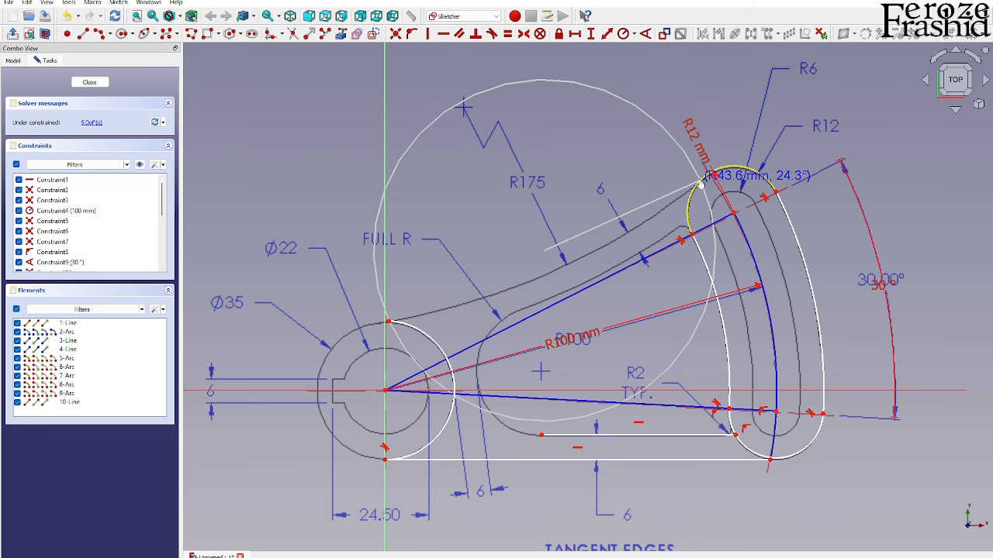
{"action": "left_click", "coordinate": [701, 183]}
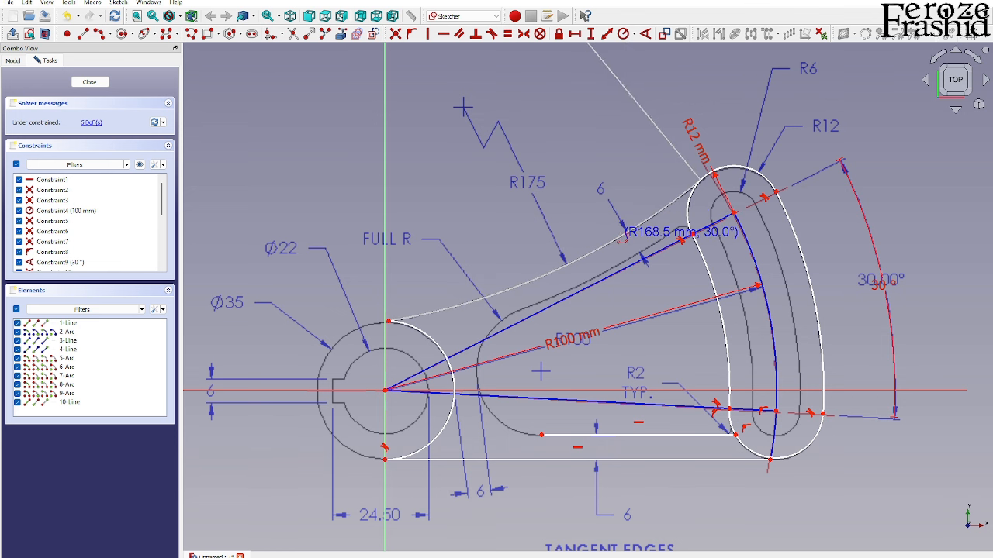
{"action": "left_click", "coordinate": [644, 221]}
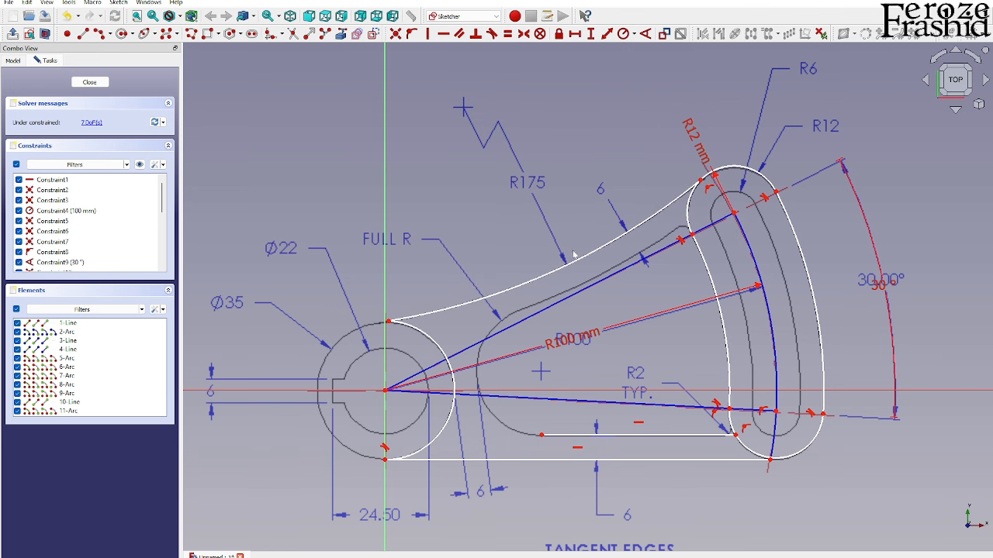
Make the long upper edge arc tangent to the arm's upper end arc and to the hub arc
{"action": "left_click", "coordinate": [494, 37]}
{"action": "left_click", "coordinate": [683, 194]}
{"action": "left_click", "coordinate": [691, 194]}
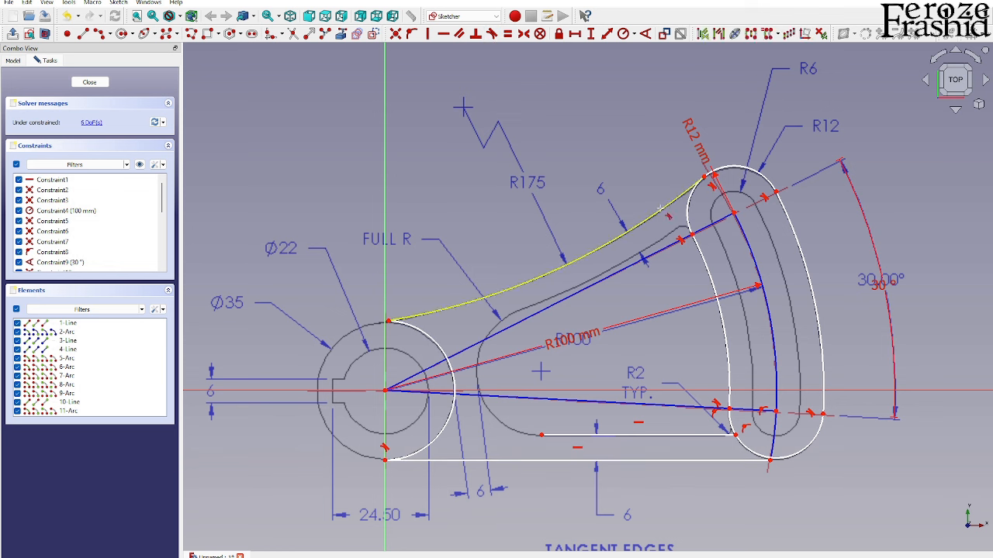
{"action": "left_click", "coordinate": [407, 315]}
{"action": "left_click", "coordinate": [408, 325]}
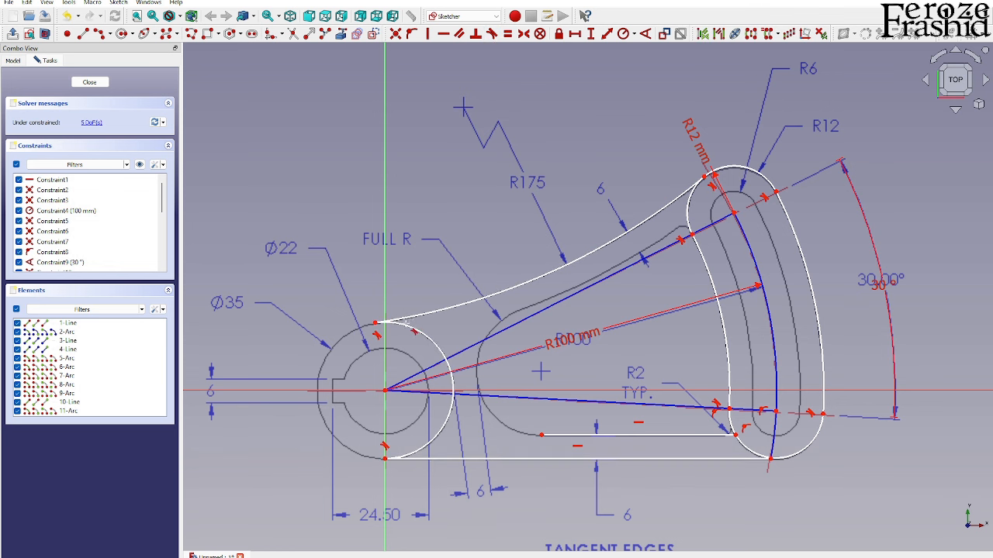
Constrain the radius of the long upper edge arc to 175 mm
{"action": "left_click", "coordinate": [546, 275]}
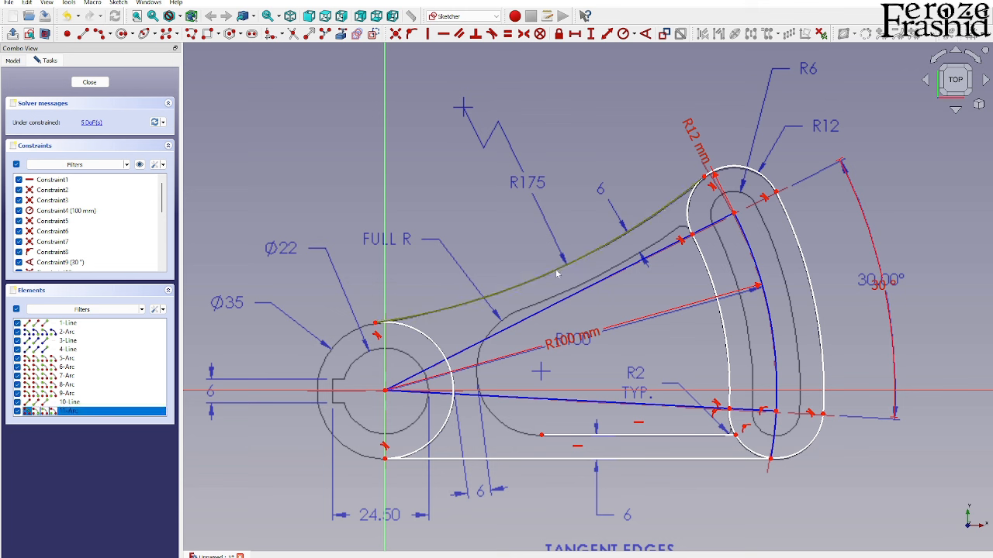
{"action": "left_click", "coordinate": [624, 33]}
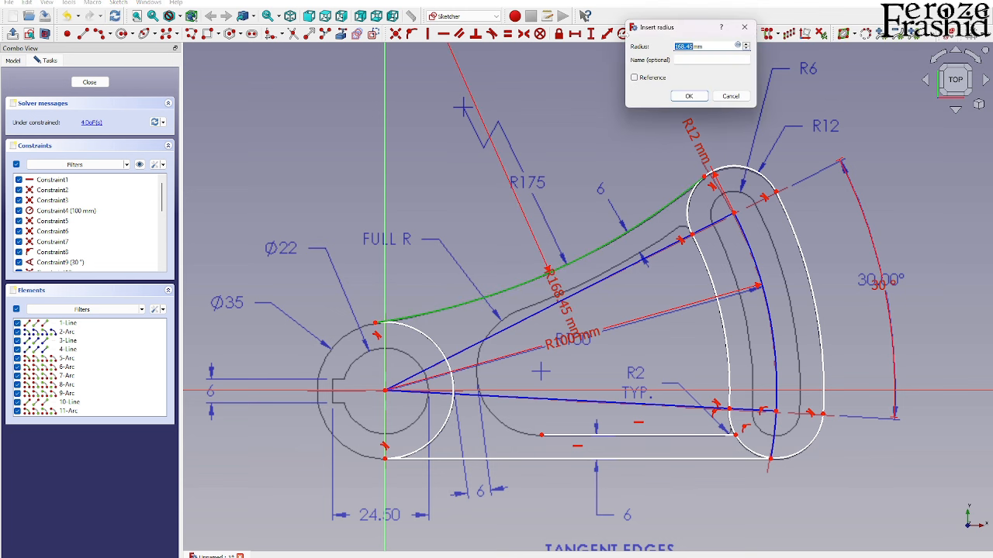
{"action": "type", "text": "175"}
{"action": "key", "text": "Return"}
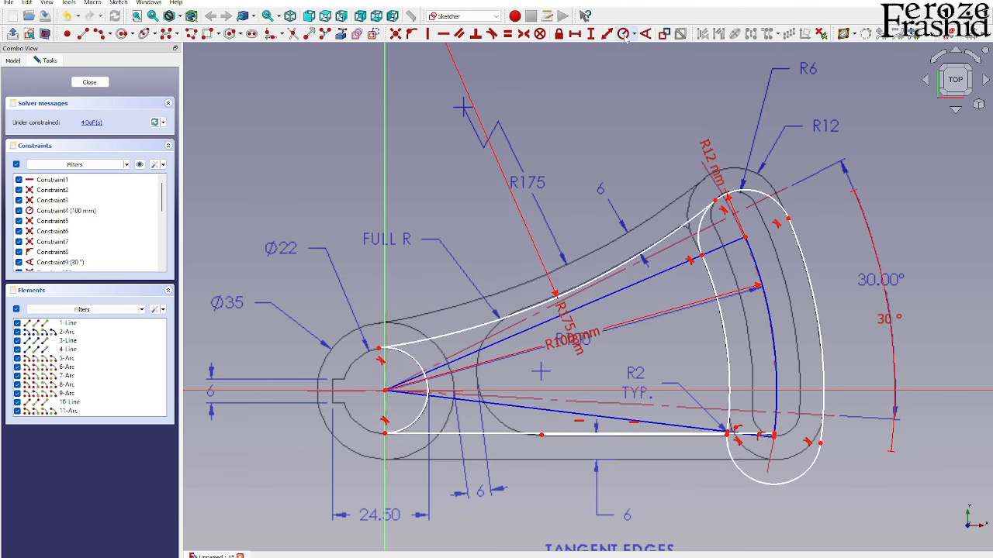
Move the arm's upper end and the profile's bottom line back onto the reference drawing's outline
{"action": "mouse_move", "coordinate": [723, 200]}
{"action": "left_mouse_down"}
{"action": "mouse_move", "coordinate": [706, 225]}
{"action": "mouse_move", "coordinate": [712, 167]}
{"action": "mouse_move", "coordinate": [712, 177]}
{"action": "mouse_move", "coordinate": [702, 167]}
{"action": "mouse_move", "coordinate": [712, 178]}
{"action": "left_mouse_up"}
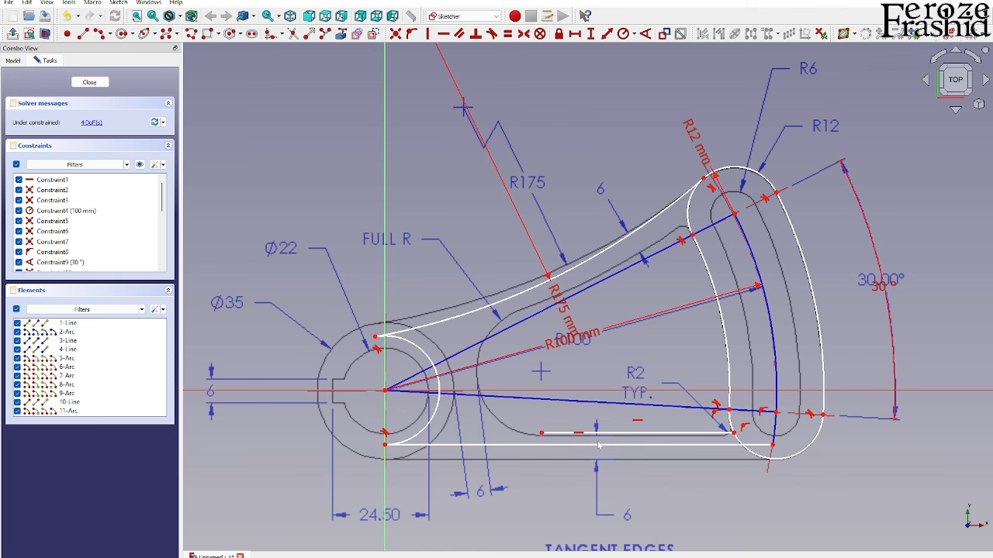
{"action": "left_click_drag", "start_coordinate": [597, 447], "coordinate": [599, 464]}
{"action": "left_click_drag", "start_coordinate": [758, 454], "coordinate": [759, 460]}
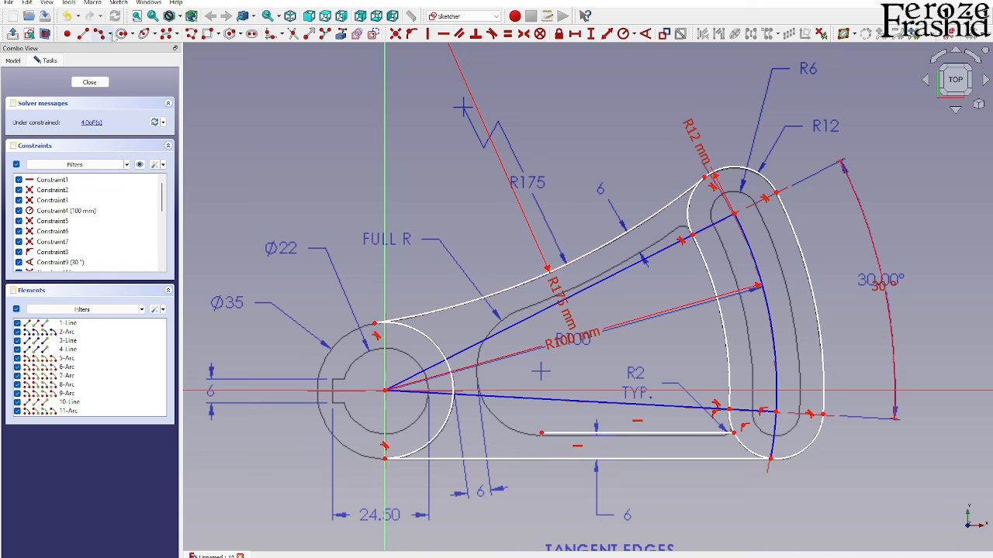
Draw the curved slot's inner and outer side arcs, both centered on the origin, following the slot edges of the reference drawing
{"action": "left_click", "coordinate": [112, 35]}
{"action": "left_click", "coordinate": [114, 47]}
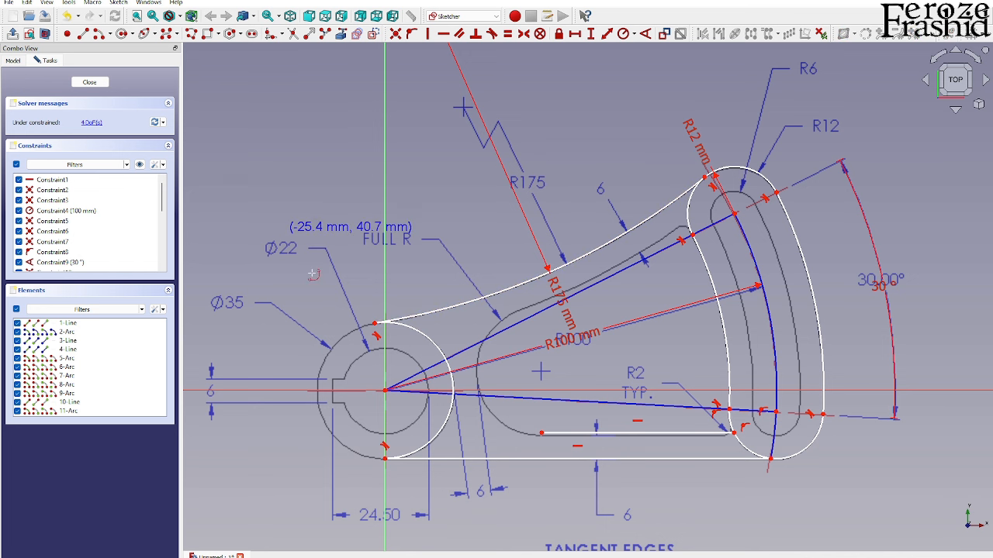
{"action": "left_click", "coordinate": [385, 390]}
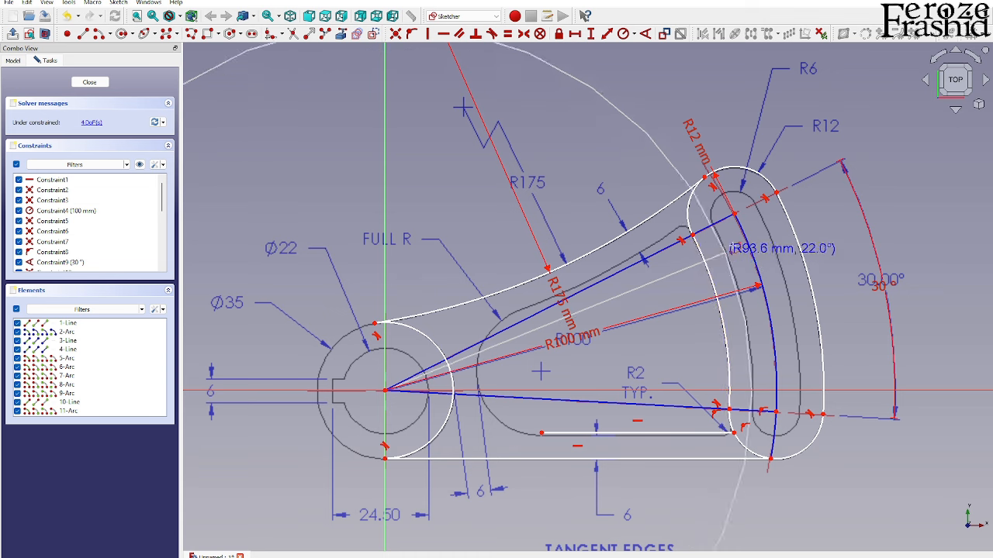
{"action": "left_click", "coordinate": [708, 225]}
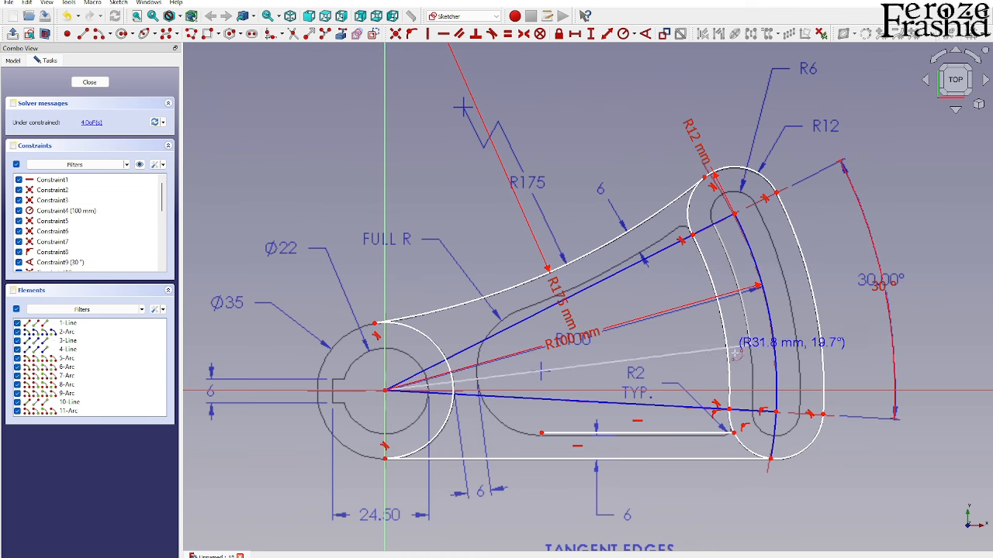
{"action": "left_click", "coordinate": [748, 408]}
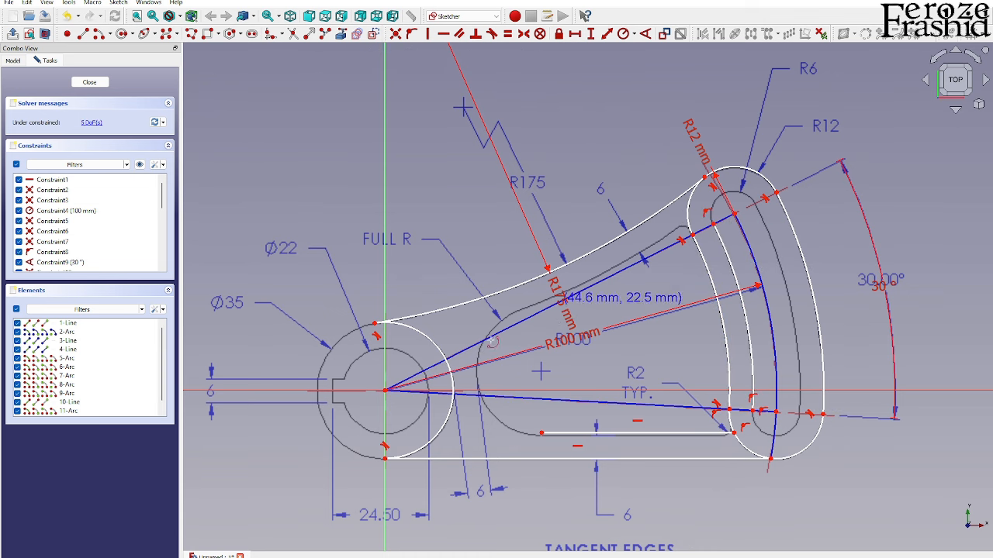
{"action": "left_click", "coordinate": [384, 390]}
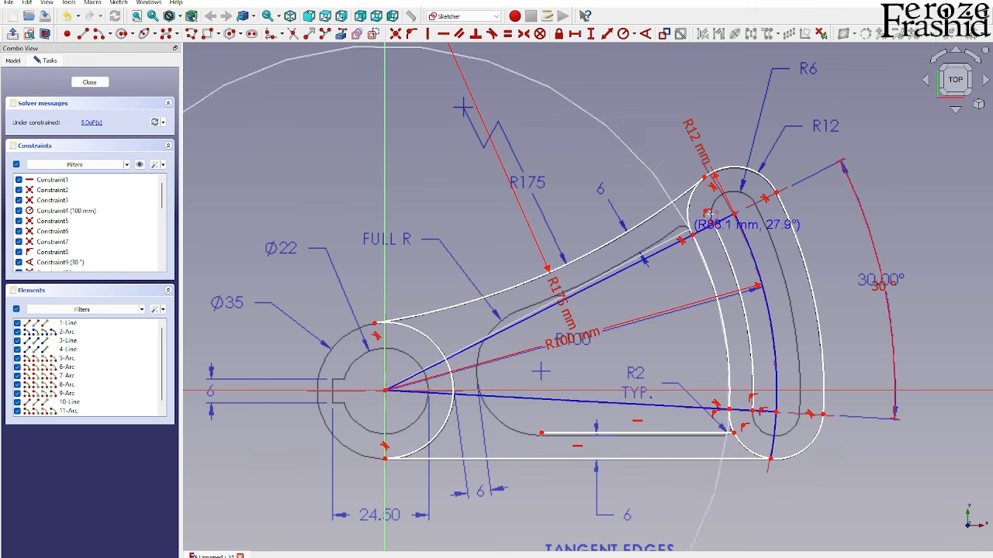
{"action": "left_click", "coordinate": [748, 196]}
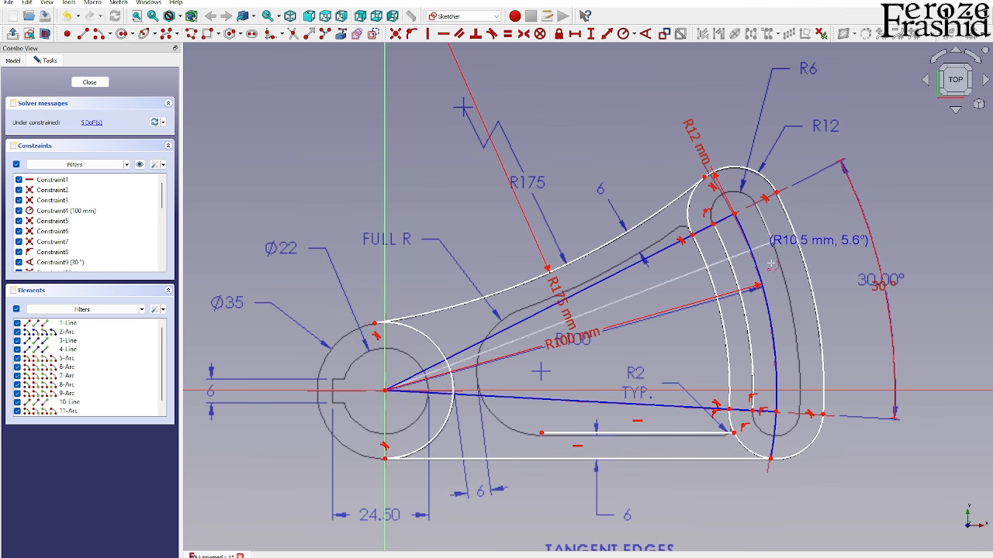
{"action": "left_click", "coordinate": [799, 414]}
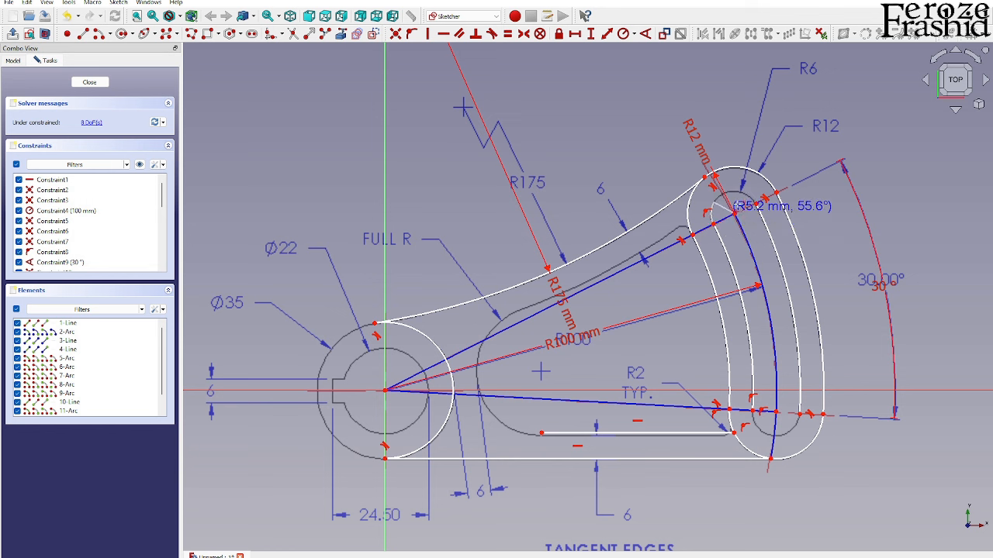
Close the curved slot with upper and lower end arcs centered on the ends of the R100 construction arc
{"action": "left_click", "coordinate": [765, 197]}
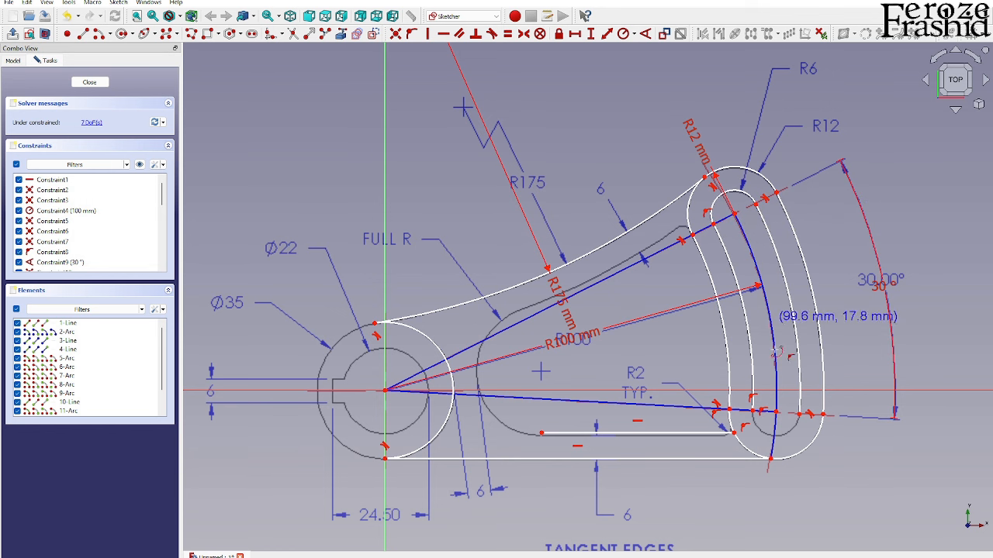
{"action": "left_click", "coordinate": [776, 412]}
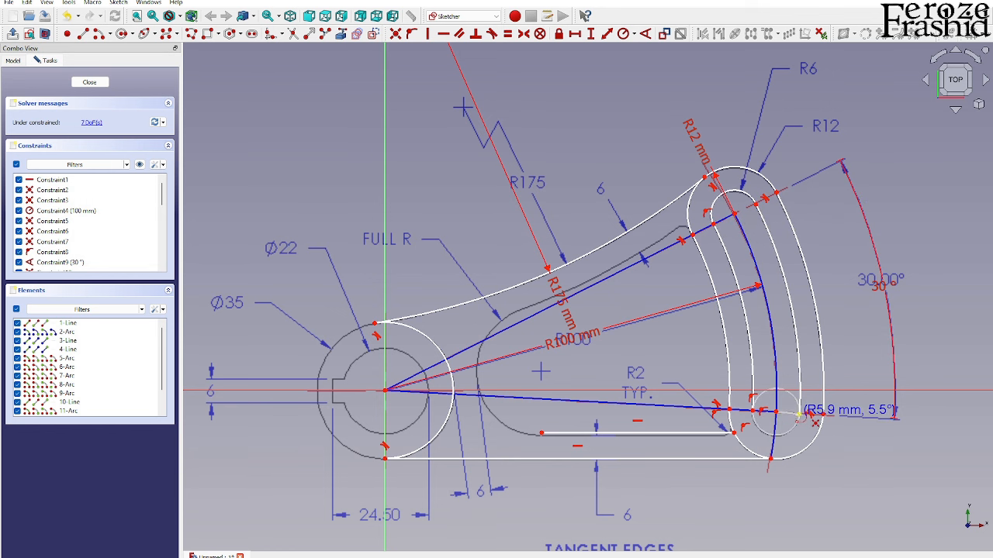
{"action": "left_click", "coordinate": [800, 415]}
{"action": "left_click", "coordinate": [752, 411]}
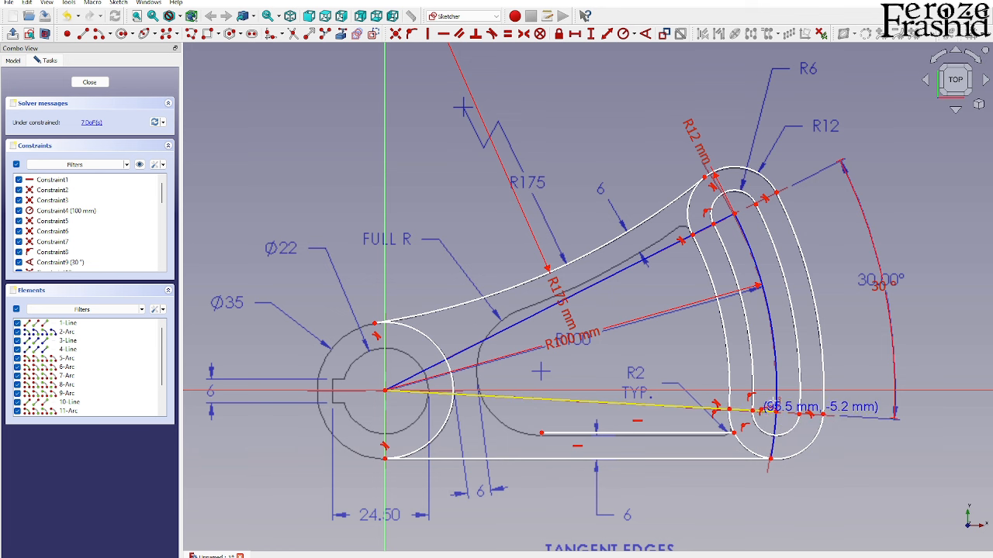
{"action": "key", "text": "Escape"}
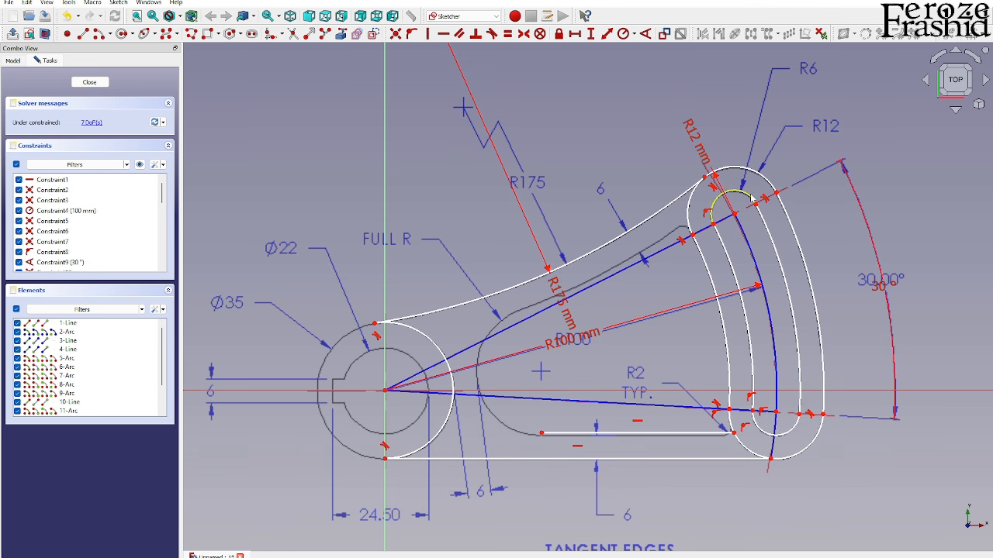
Constrain the radius of the slot's upper end arc to 6 mm
{"action": "left_click", "coordinate": [752, 198]}
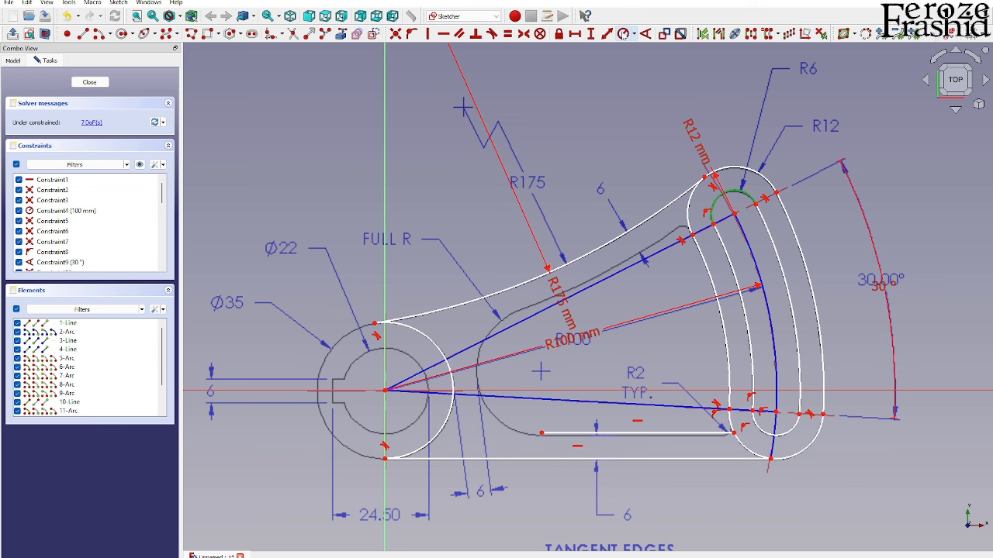
{"action": "left_click", "coordinate": [623, 34]}
{"action": "type", "text": "6.98"}
{"action": "key", "text": "Return"}
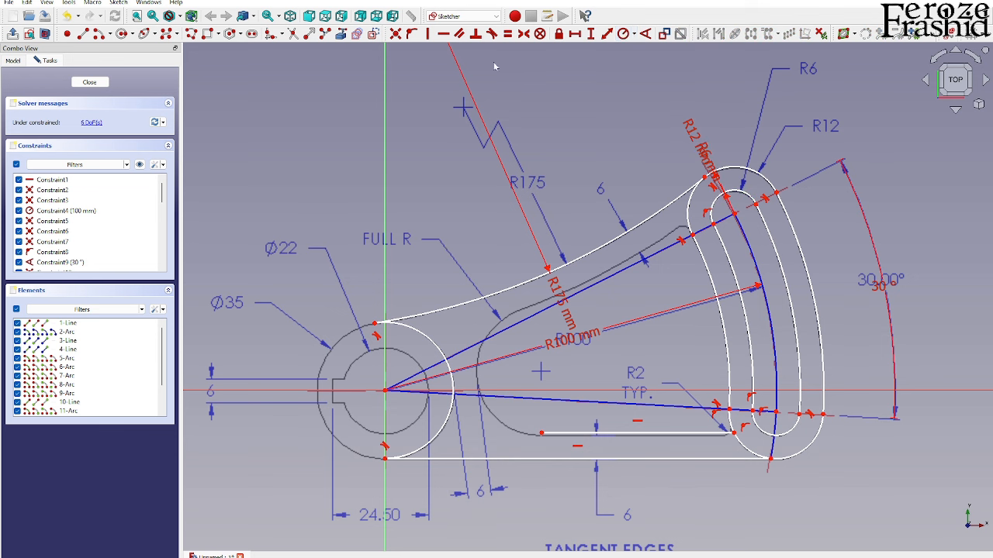
Make the slot's upper and lower end arcs tangent to its inner and outer side arcs
{"action": "left_click", "coordinate": [717, 231]}
{"action": "left_click", "coordinate": [712, 215]}
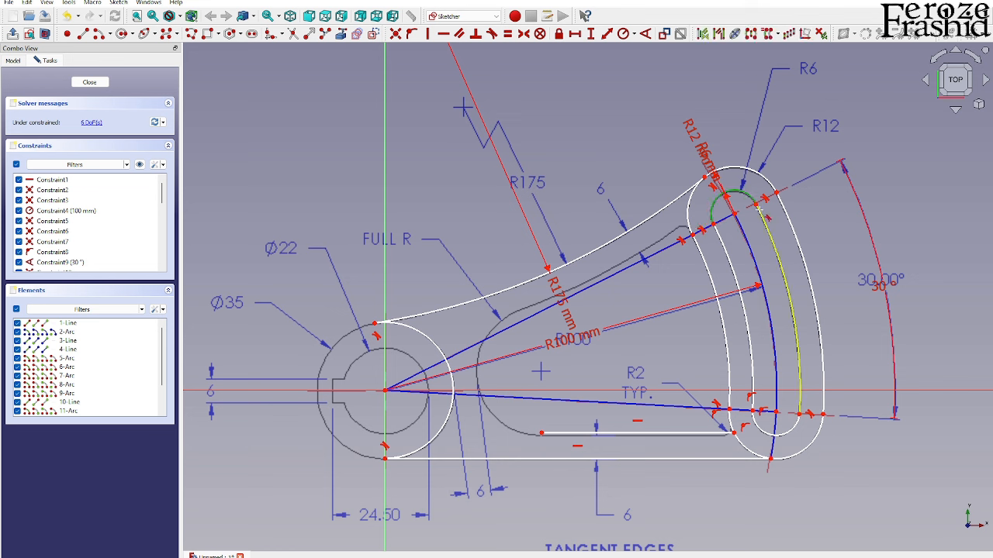
{"action": "left_click", "coordinate": [796, 428]}
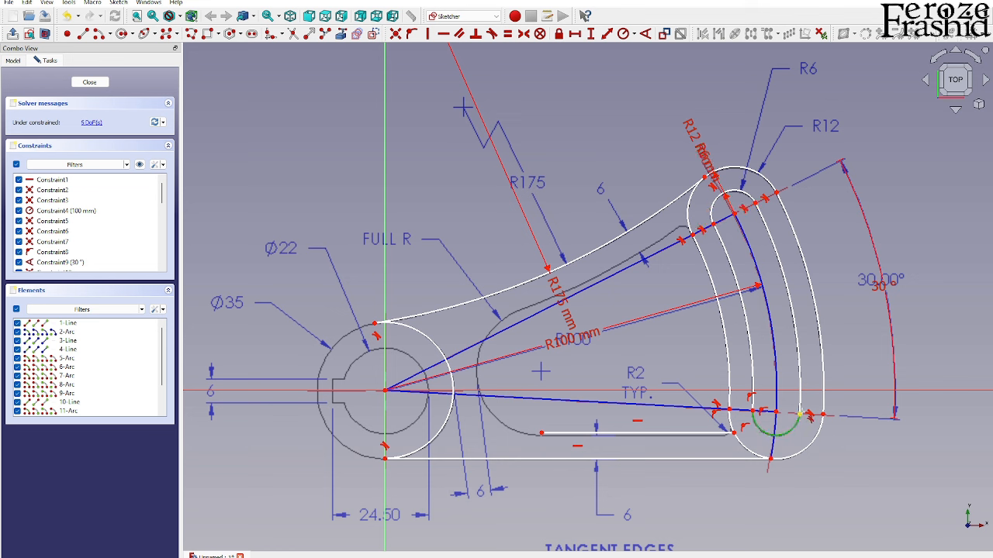
{"action": "left_click", "coordinate": [803, 409]}
{"action": "left_click", "coordinate": [801, 408]}
{"action": "left_click", "coordinate": [799, 426]}
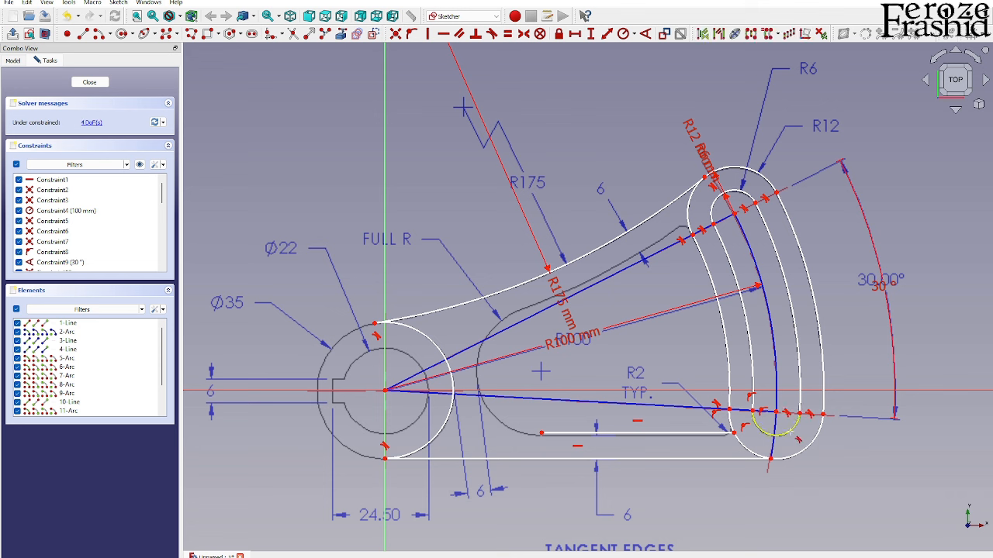
{"action": "left_click", "coordinate": [797, 426]}
{"action": "left_click", "coordinate": [752, 387]}
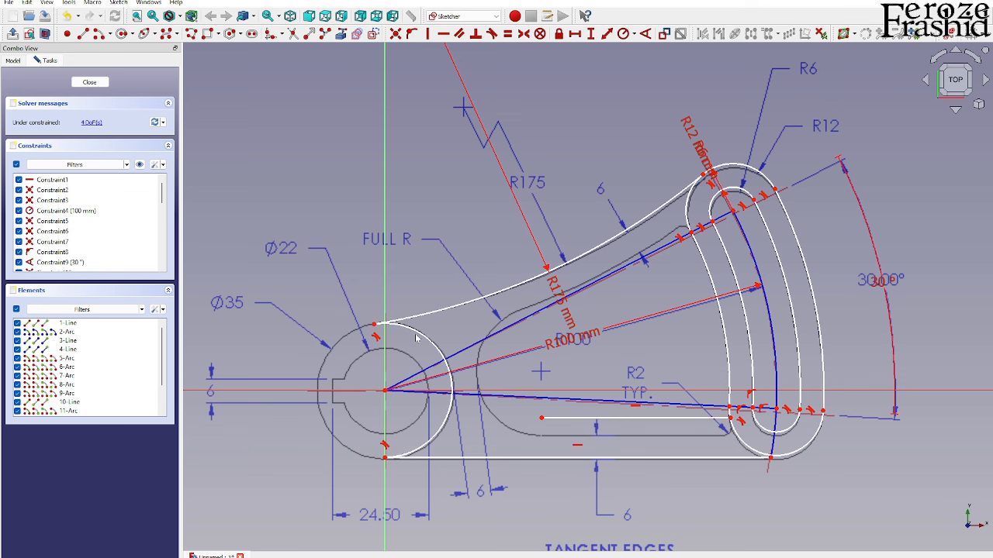
Constrain the radius of the hub arc around the origin to 17.5 mm
{"action": "left_click", "coordinate": [418, 336]}
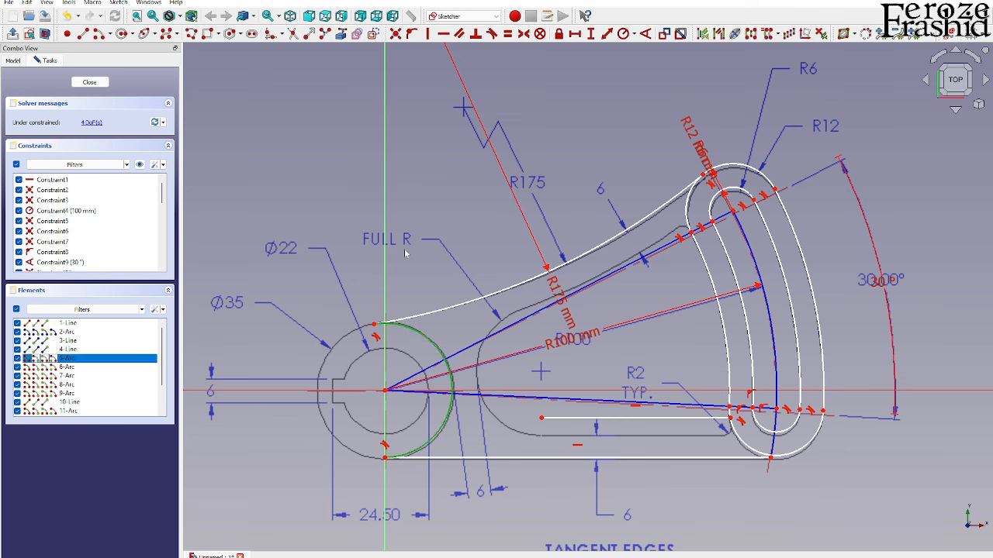
{"action": "left_click", "coordinate": [622, 33]}
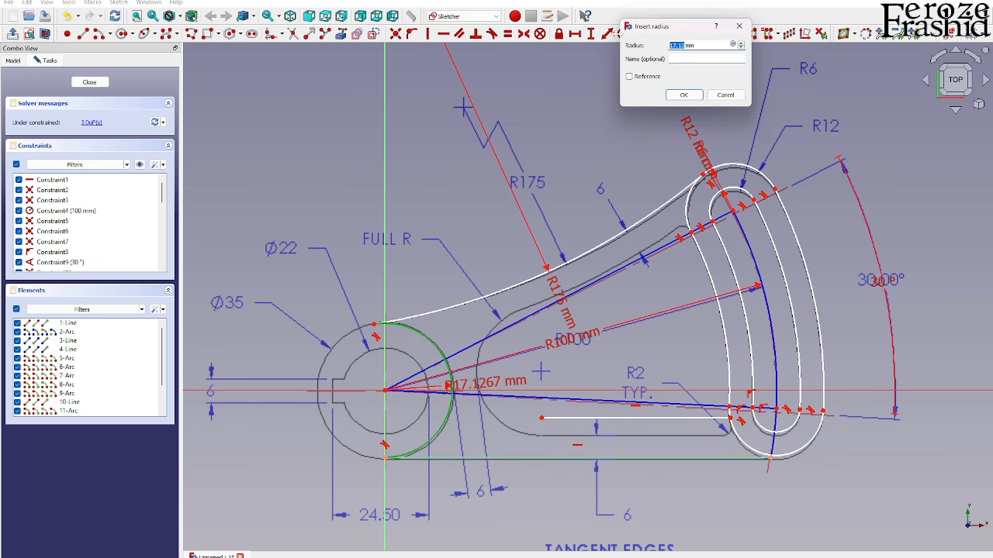
{"action": "type", "text": "17.5"}
{"action": "key", "text": "Return"}
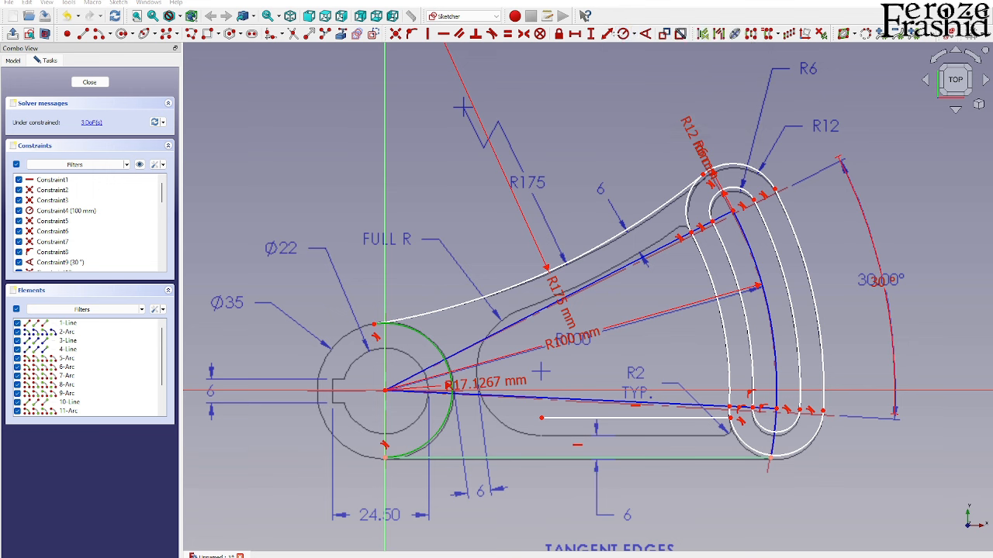
Constrain the slot-side end of the profile's bottom line onto the lower R12 outer arc with a point-on-object constraint
{"action": "mouse_move", "coordinate": [707, 423]}
{"action": "left_mouse_down"}
{"action": "mouse_move", "coordinate": [689, 439]}
{"action": "mouse_move", "coordinate": [693, 414]}
{"action": "left_mouse_up"}
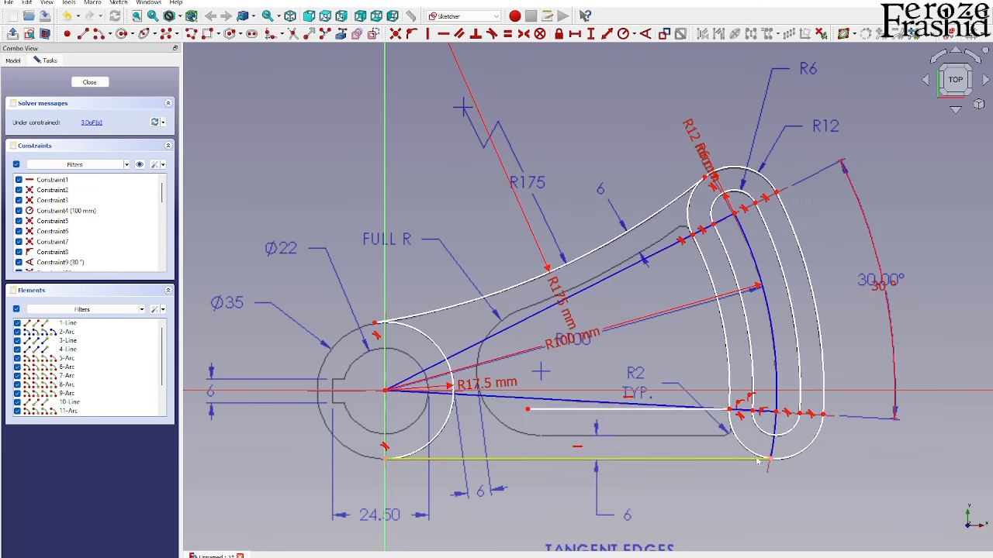
{"action": "left_click", "coordinate": [773, 460]}
{"action": "left_click", "coordinate": [782, 462]}
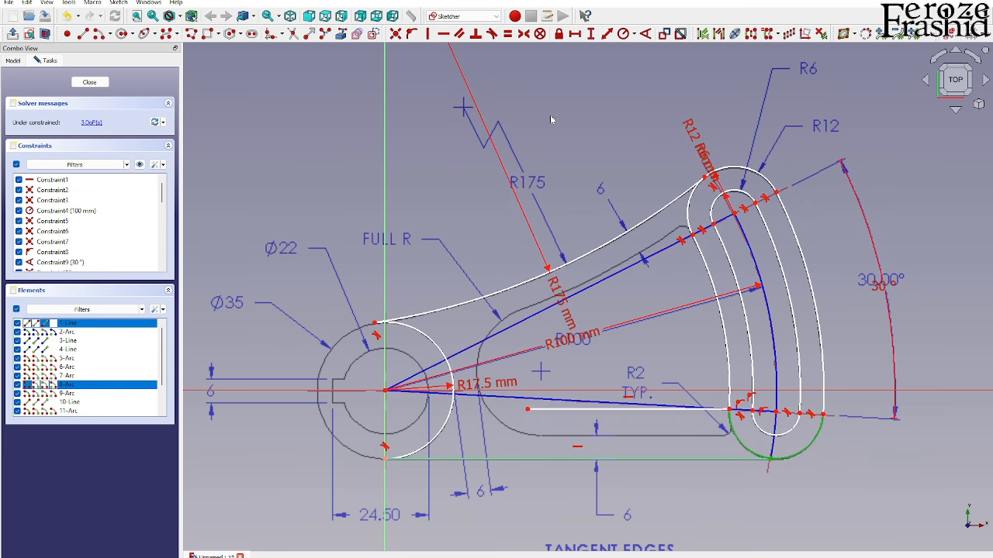
{"action": "left_click", "coordinate": [412, 35]}
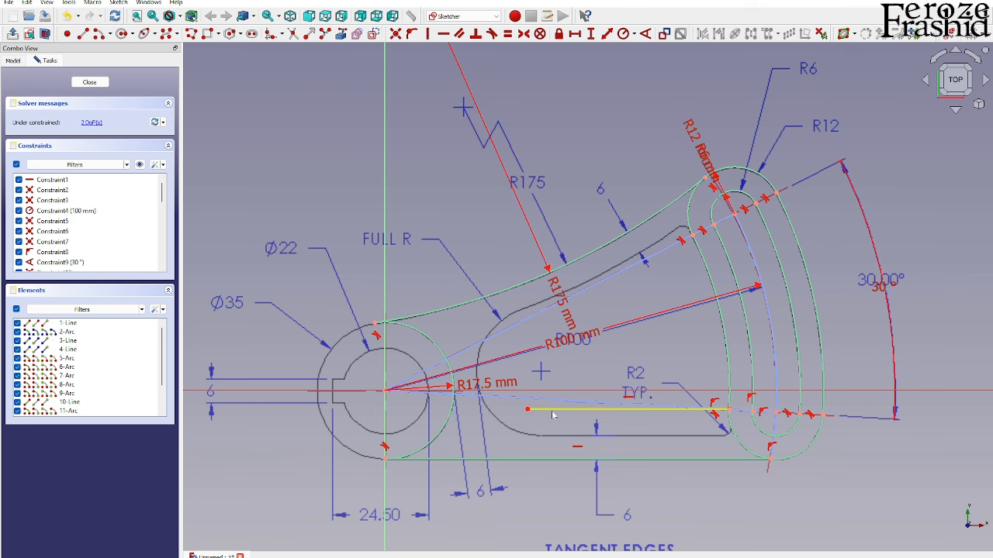
Move the pocket's bottom line onto the traced edge and draw the full-radius arc, about 17.2 mm radius, from its hub-side end
{"action": "left_click_drag", "start_coordinate": [553, 420], "coordinate": [560, 441]}
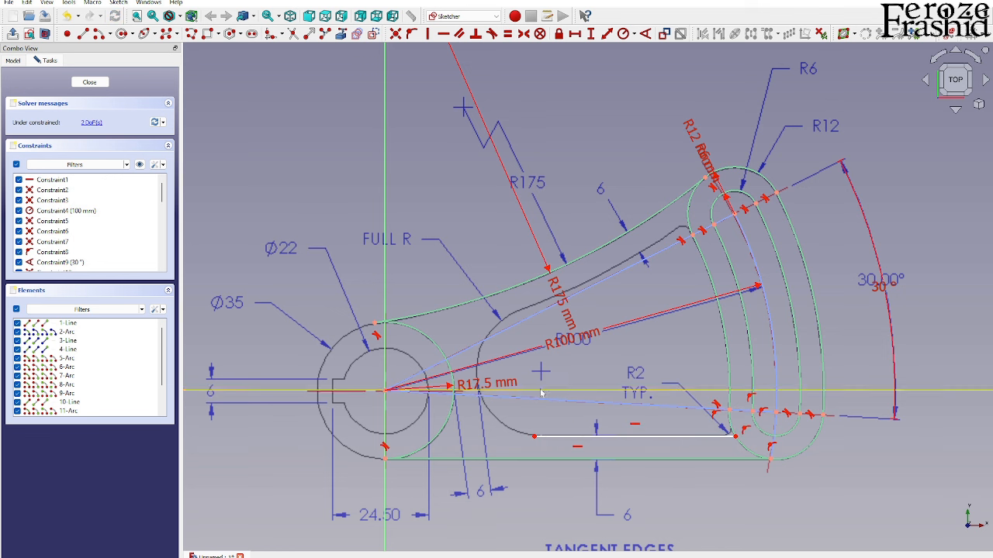
{"action": "left_click", "coordinate": [101, 34]}
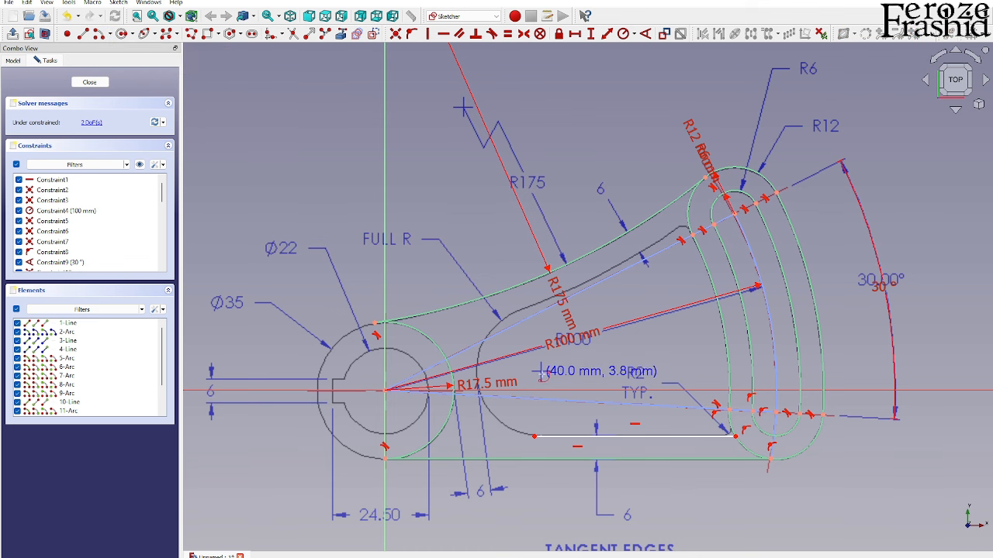
{"action": "left_click", "coordinate": [540, 370]}
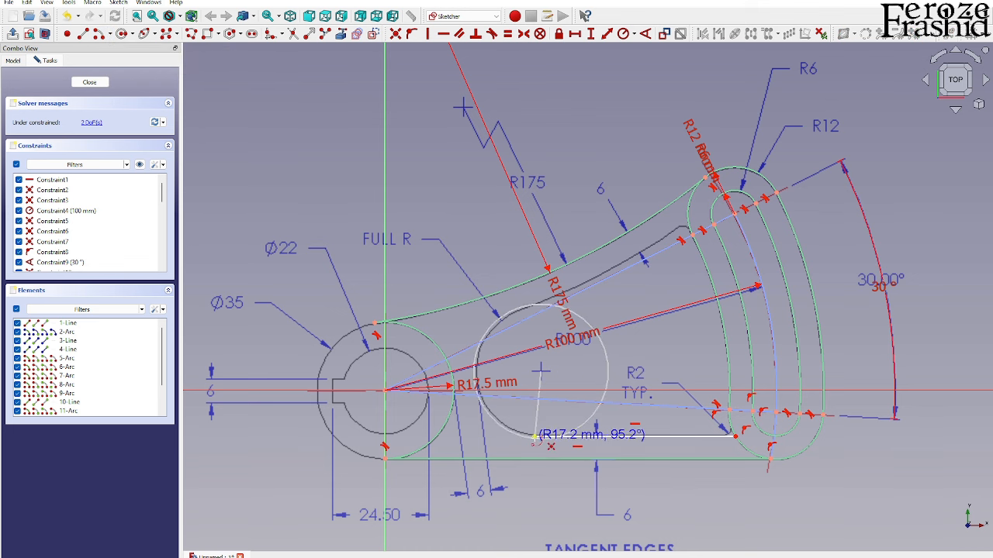
{"action": "left_click", "coordinate": [535, 440]}
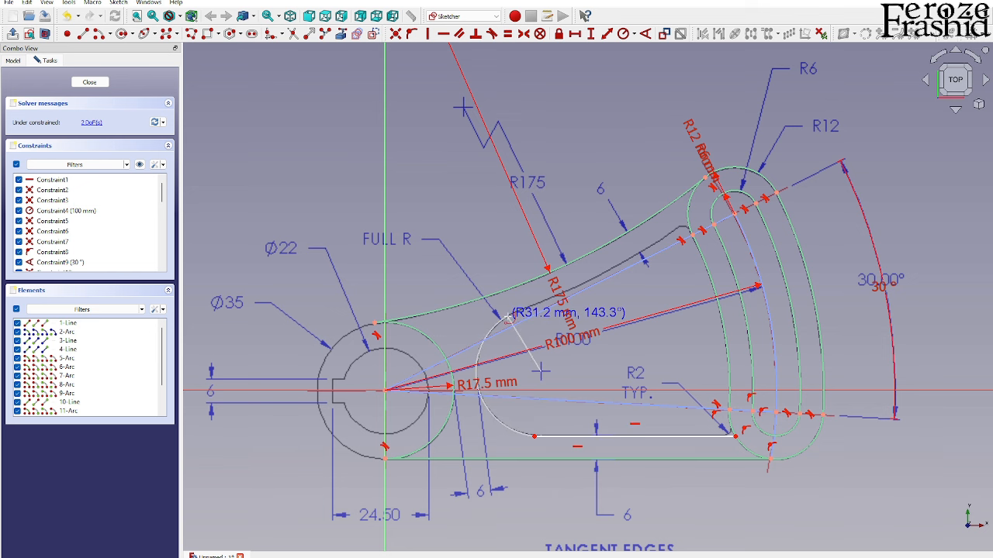
{"action": "left_click", "coordinate": [475, 266]}
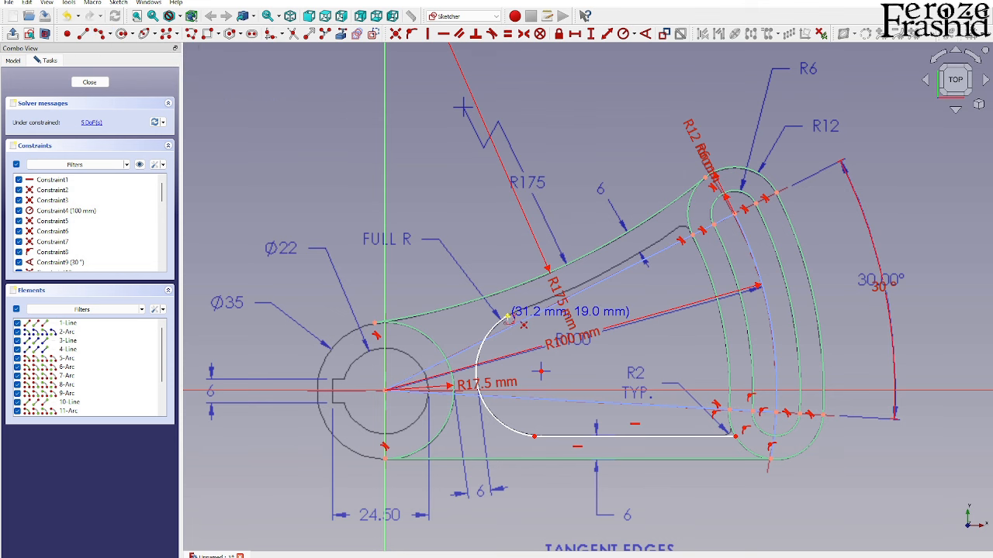
Draw the pocket's upper edge as a three-point arc from the full-radius arc to the upper R12 arc, tangent to the full-radius arc
{"action": "left_click", "coordinate": [507, 316]}
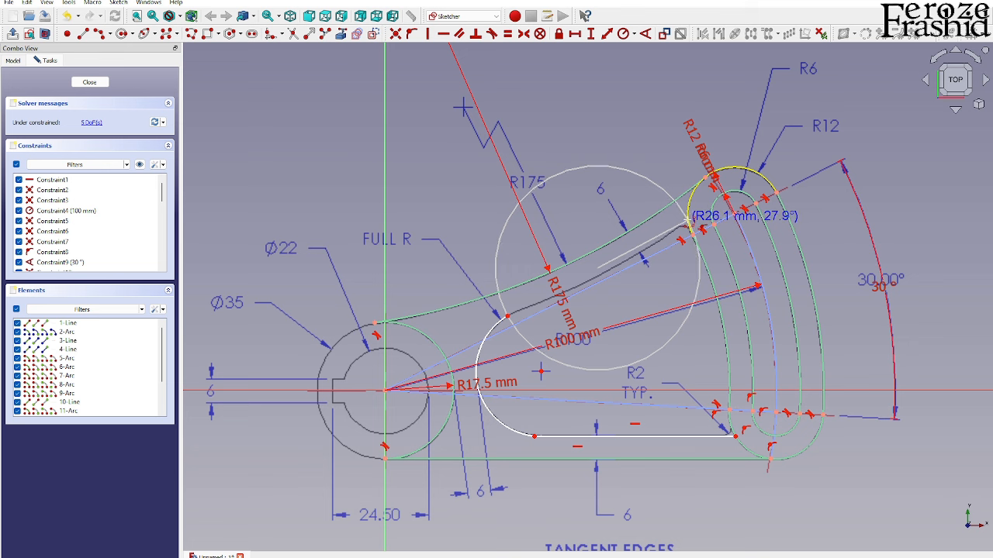
{"action": "left_click", "coordinate": [688, 222]}
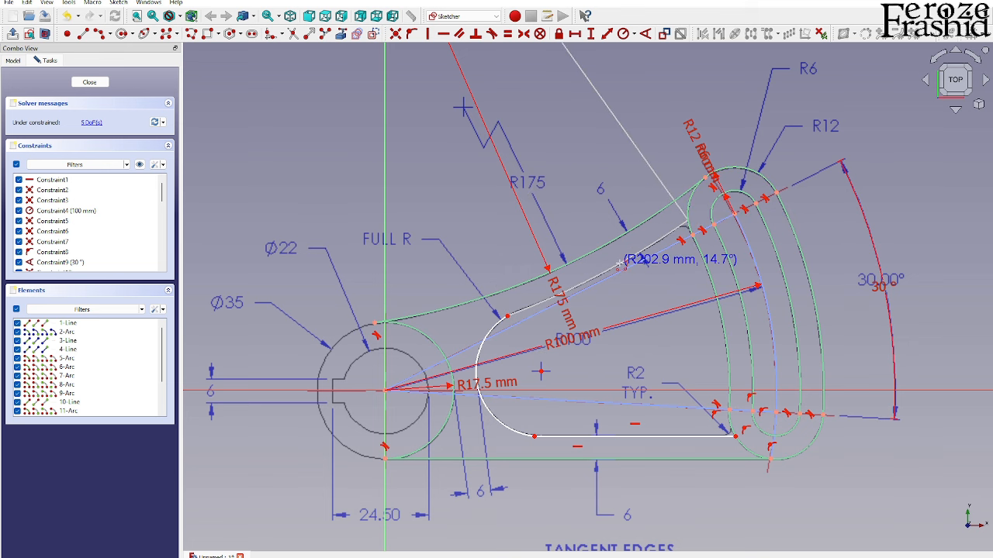
{"action": "left_click", "coordinate": [652, 286]}
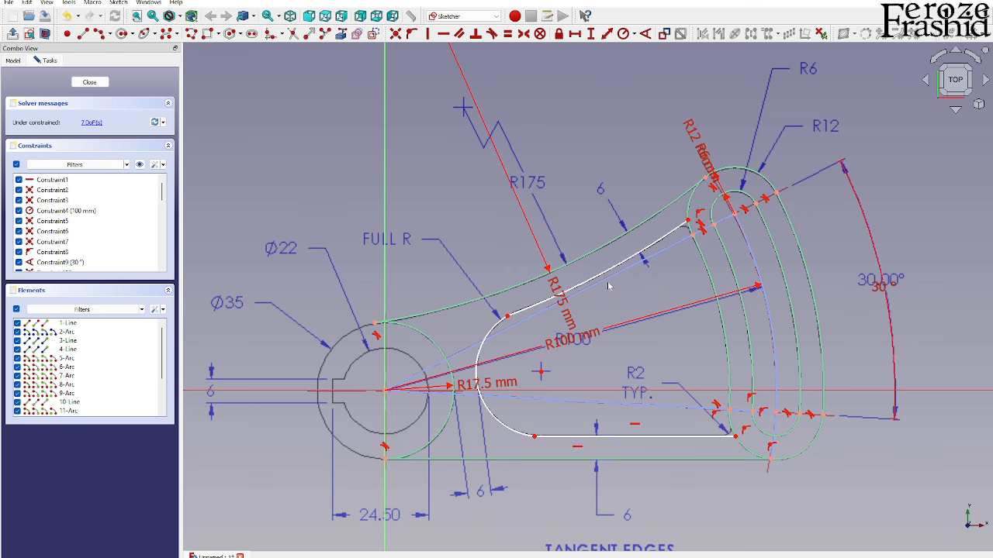
{"action": "left_click", "coordinate": [510, 318]}
{"action": "left_click", "coordinate": [545, 302]}
{"action": "key", "text": "t"}
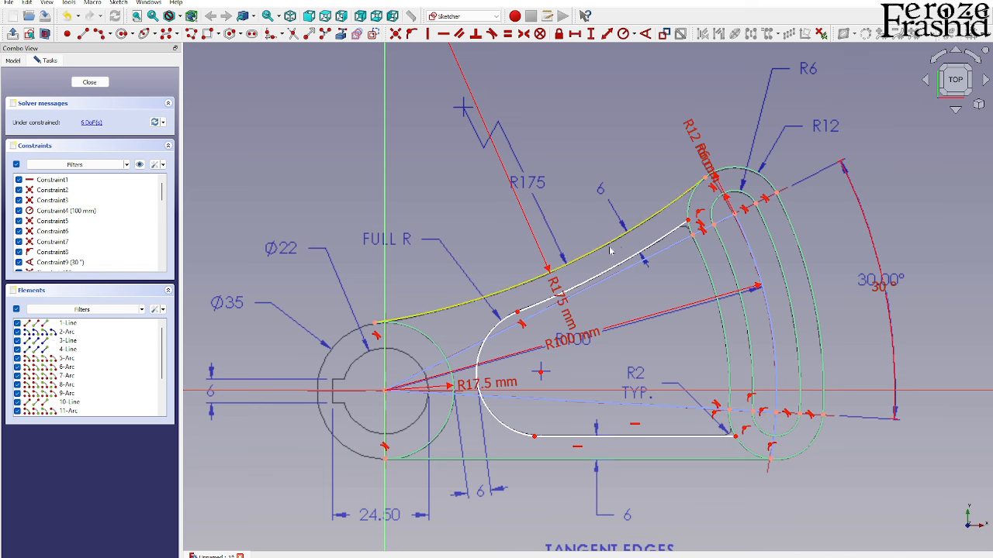
Make the center of the pocket's upper arc coincident with the center of the R175 arc
{"action": "scroll", "coordinate": [647, 403], "scroll_direction": "down", "scroll_amount": 4}
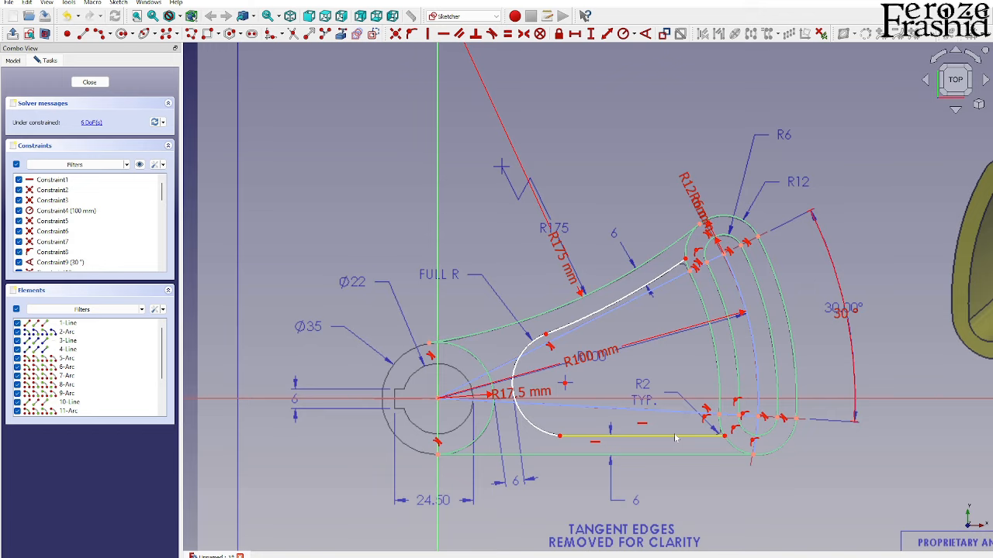
{"action": "scroll", "coordinate": [658, 450], "scroll_direction": "down", "scroll_amount": 2}
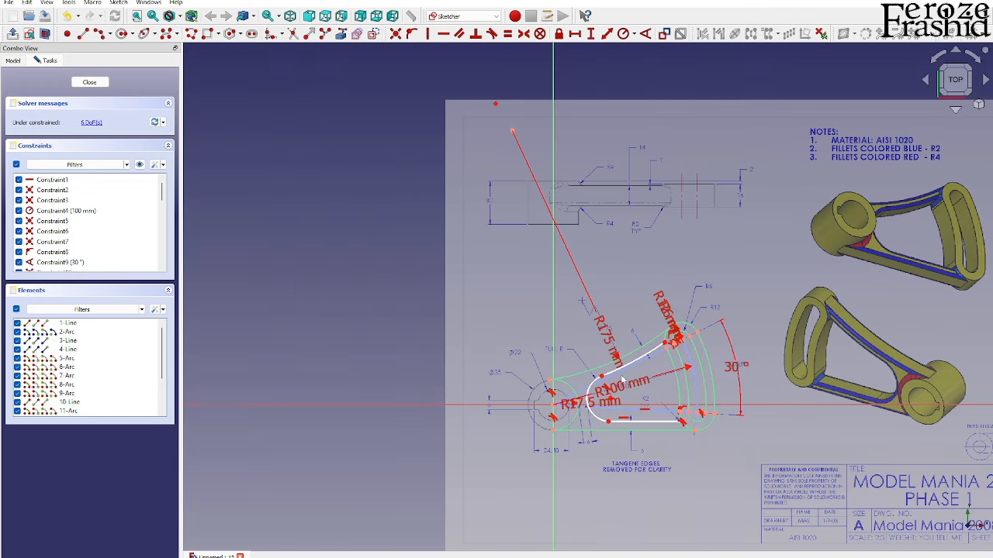
{"action": "left_click", "coordinate": [496, 104]}
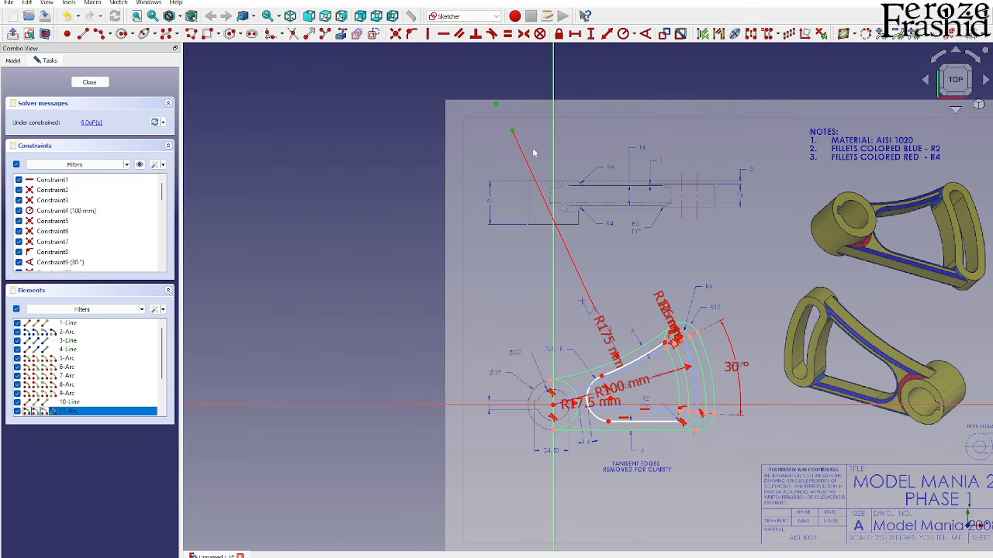
{"action": "left_click", "coordinate": [395, 34]}
Constrain the radius of the pocket's upper arc to 181 mm using the formula editor
{"action": "scroll", "coordinate": [675, 361], "scroll_direction": "up", "scroll_amount": 4}
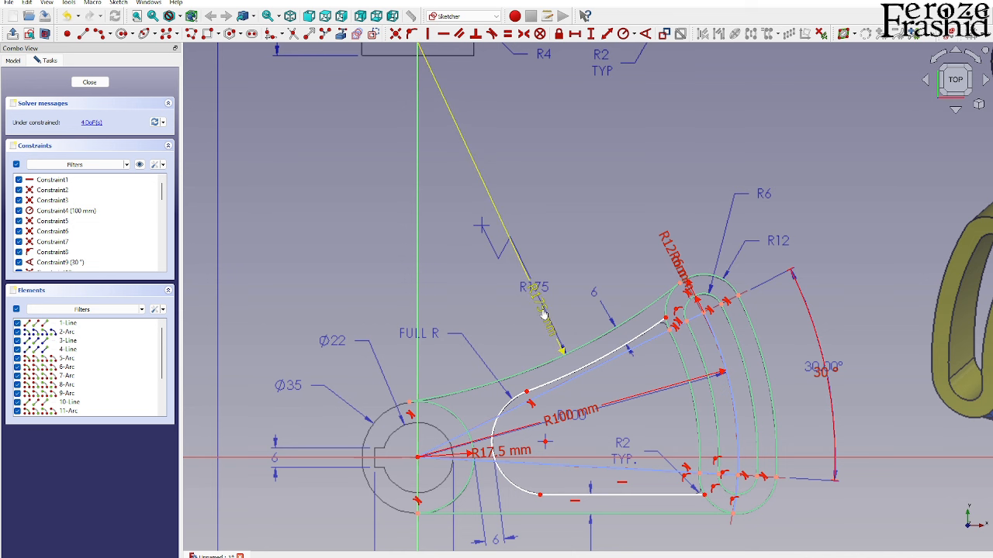
{"action": "left_click", "coordinate": [594, 369]}
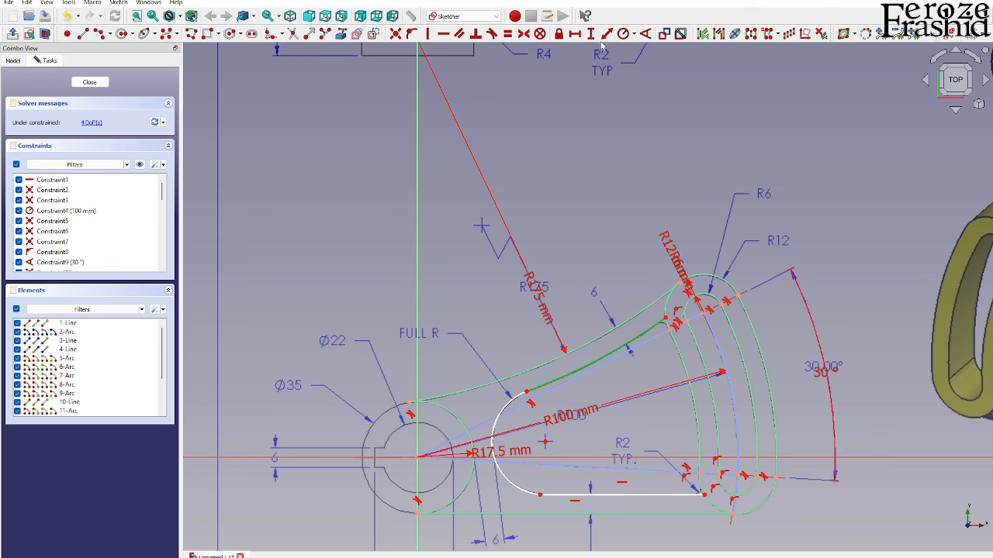
{"action": "left_click", "coordinate": [623, 33]}
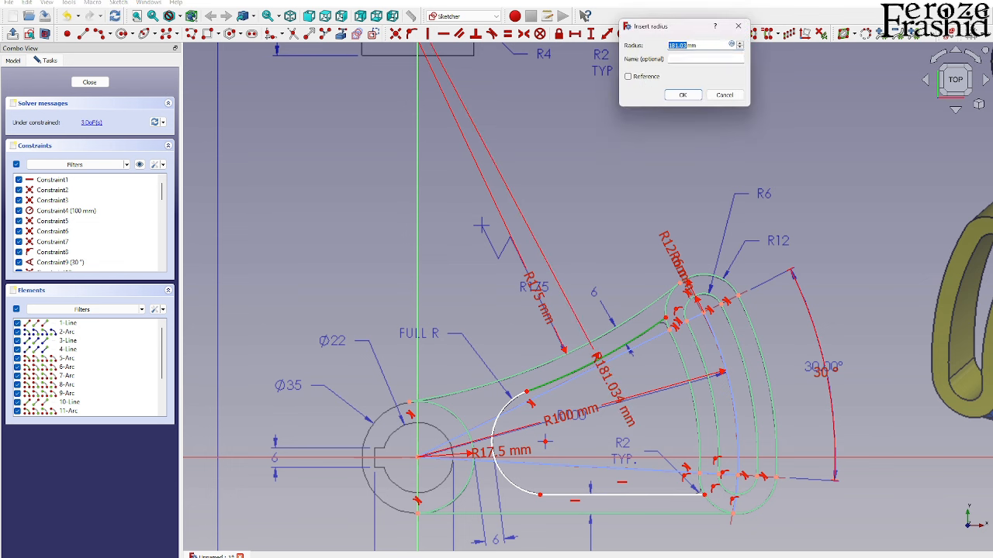
{"action": "left_click", "coordinate": [731, 45]}
{"action": "type", "text": "175"}
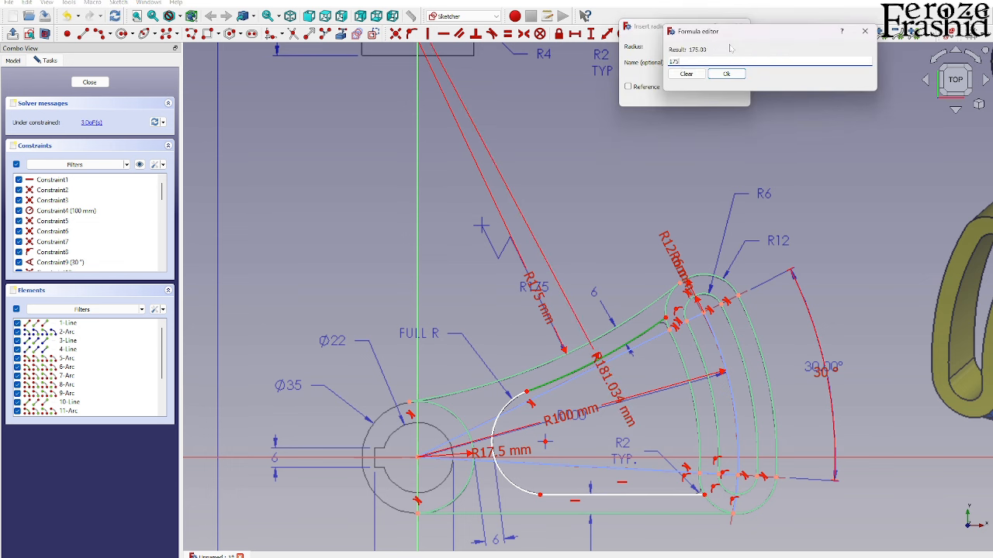
{"action": "type", "text": "7.5"}
{"action": "key", "text": "Return"}
{"action": "key", "text": "Return"}
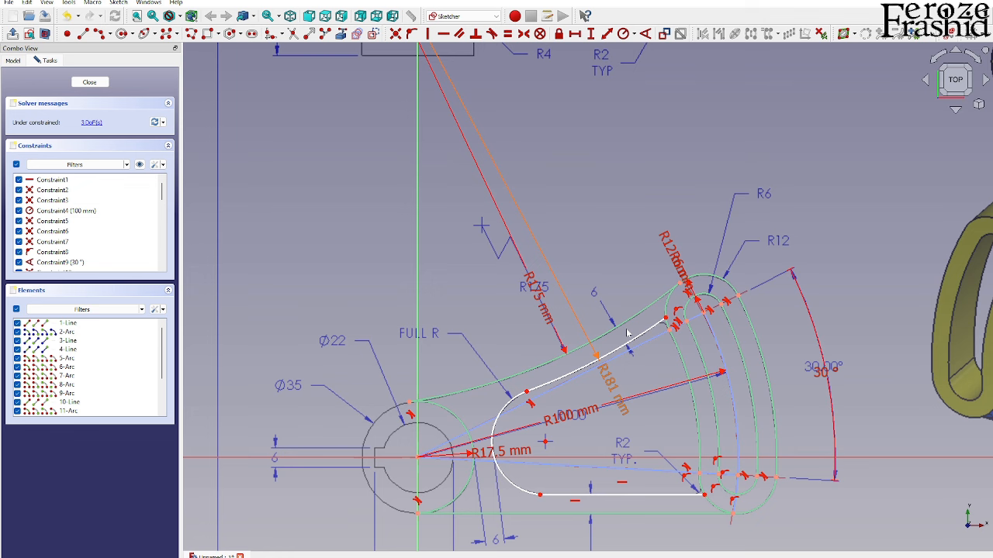
Constrain the distance between the pocket's bottom line and the profile's bottom line to 6 mm and move the dimension below the profile
{"action": "scroll", "coordinate": [659, 454], "scroll_direction": "down", "scroll_amount": 2}
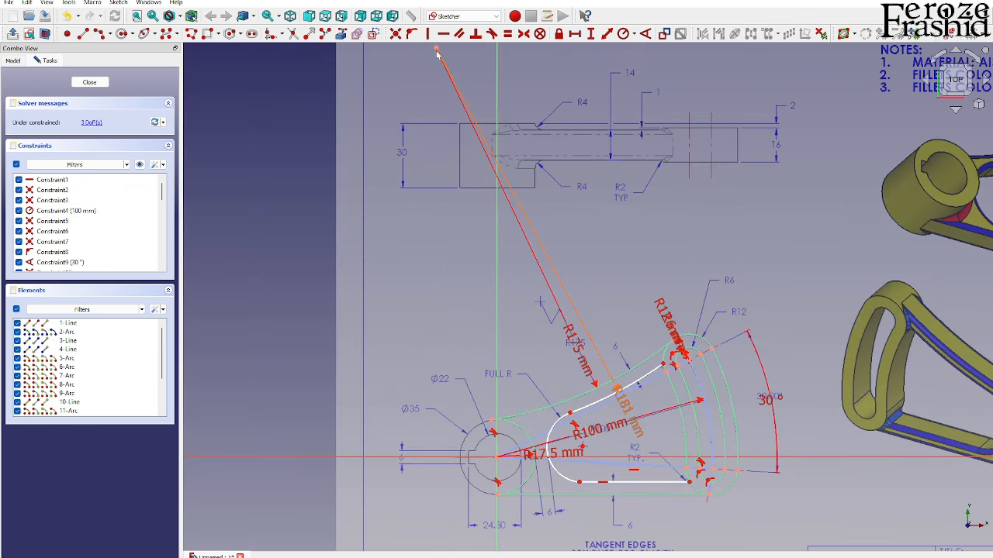
{"action": "scroll", "coordinate": [566, 223], "scroll_direction": "up", "scroll_amount": 5}
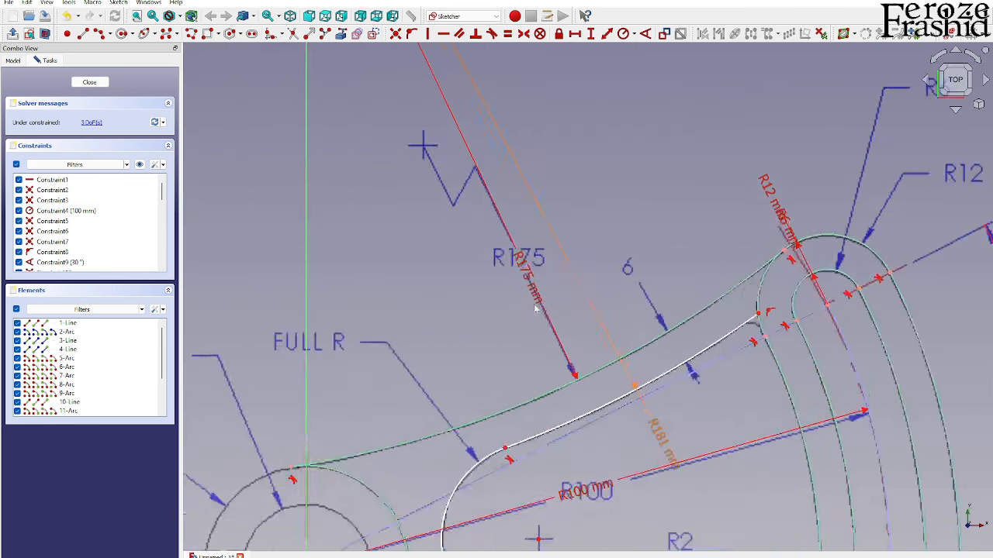
{"action": "scroll", "coordinate": [492, 334], "scroll_direction": "down", "scroll_amount": 2}
{"action": "scroll", "coordinate": [492, 334], "scroll_direction": "down", "scroll_amount": 1}
{"action": "scroll", "coordinate": [450, 388], "scroll_direction": "up", "scroll_amount": 4}
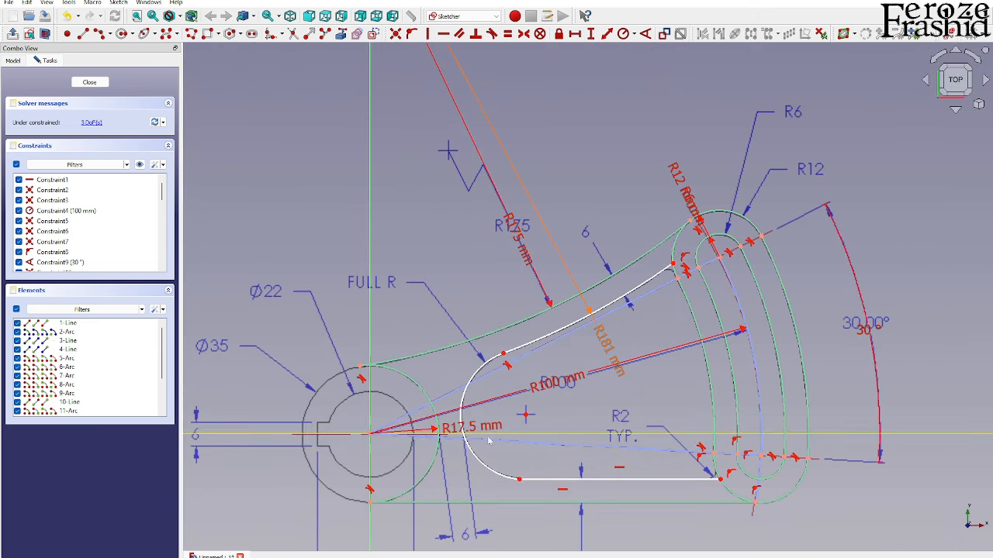
{"action": "scroll", "coordinate": [450, 389], "scroll_direction": "down", "scroll_amount": 2}
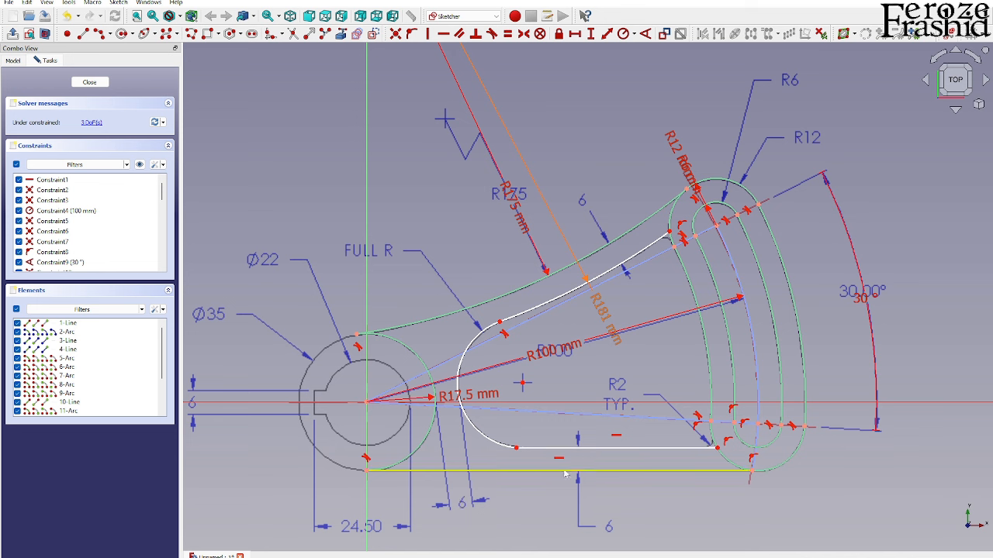
{"action": "left_click", "coordinate": [516, 449]}
{"action": "left_click", "coordinate": [520, 471]}
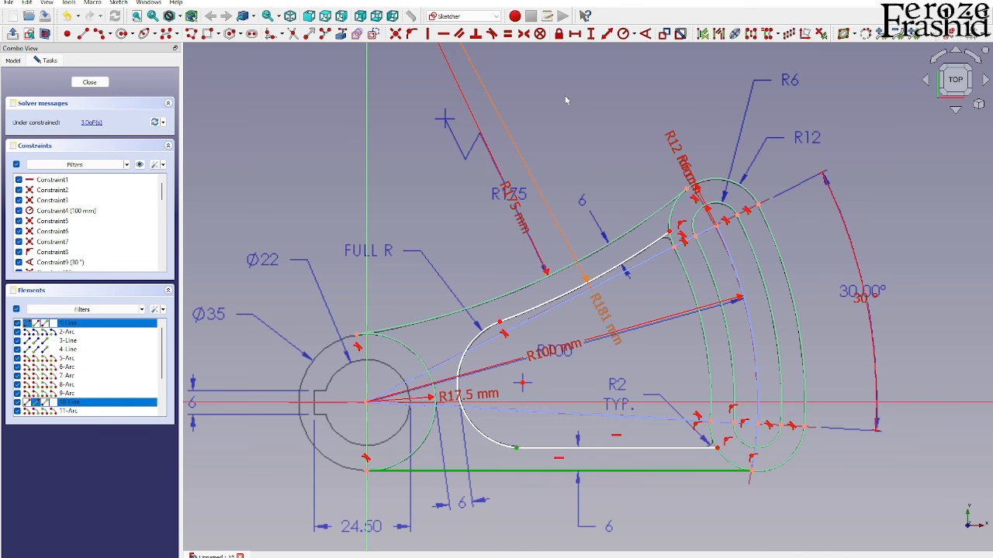
{"action": "left_click", "coordinate": [604, 36]}
{"action": "type", "text": "6"}
{"action": "key", "text": "Return"}
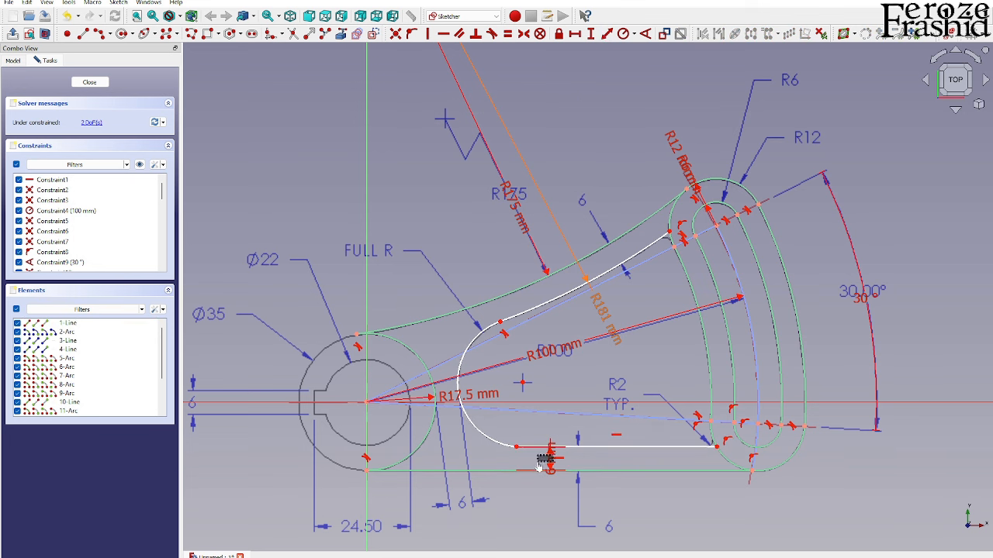
{"action": "left_click_drag", "start_coordinate": [550, 466], "coordinate": [532, 515]}
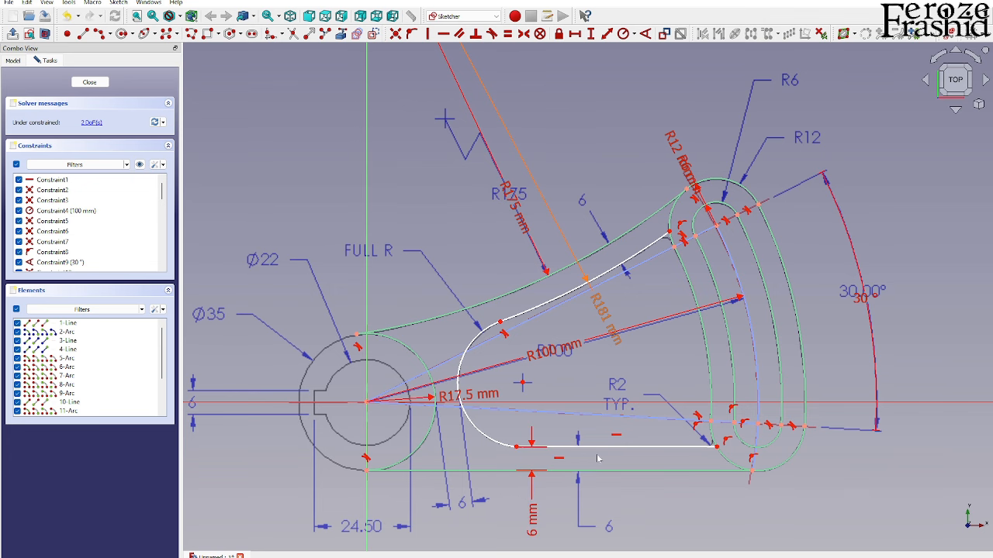
Draw a construction line from the origin to the center of the pocket's full-radius arc
{"action": "scroll", "coordinate": [436, 397], "scroll_direction": "up", "scroll_amount": 5}
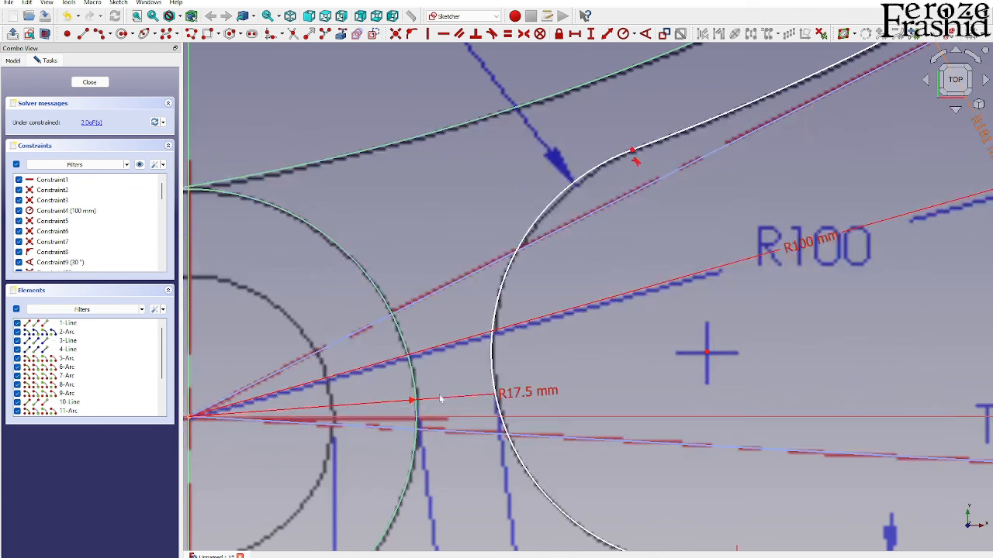
{"action": "scroll", "coordinate": [498, 393], "scroll_direction": "down", "scroll_amount": 1}
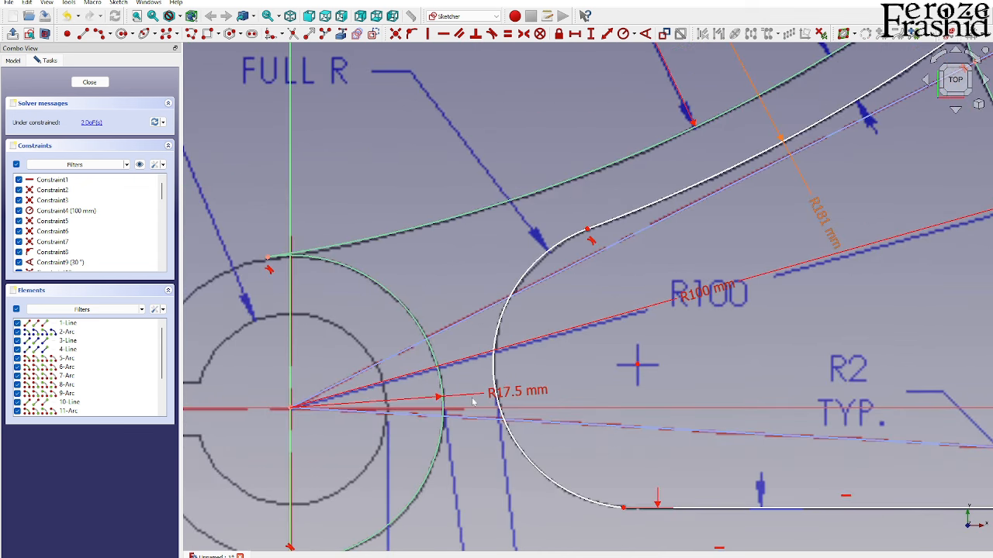
{"action": "scroll", "coordinate": [448, 399], "scroll_direction": "down", "scroll_amount": 1}
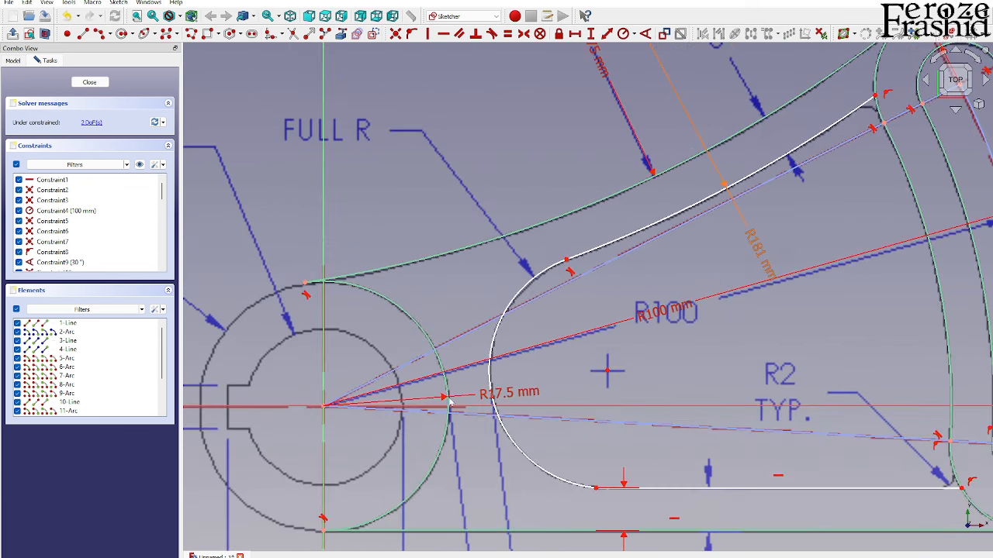
{"action": "left_click", "coordinate": [82, 37]}
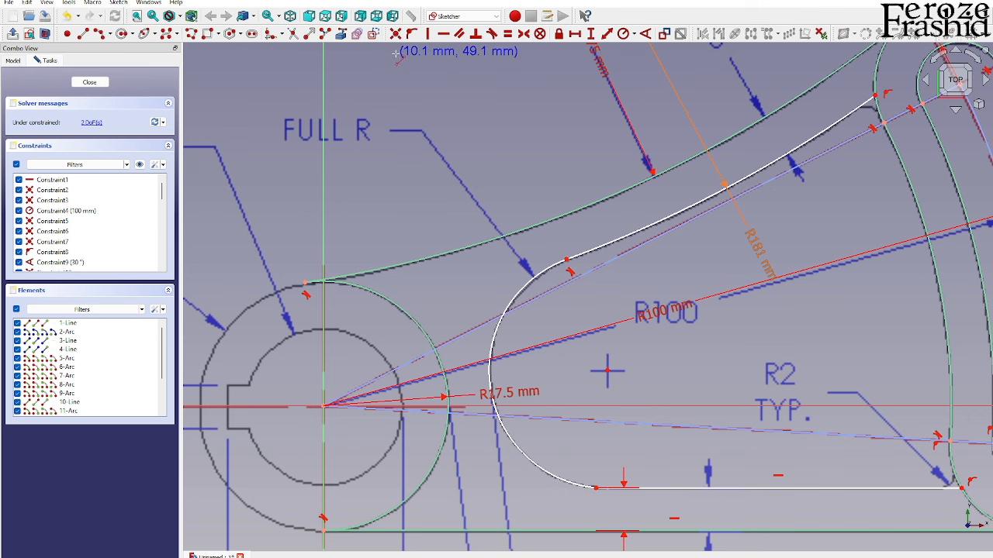
{"action": "left_click", "coordinate": [324, 405]}
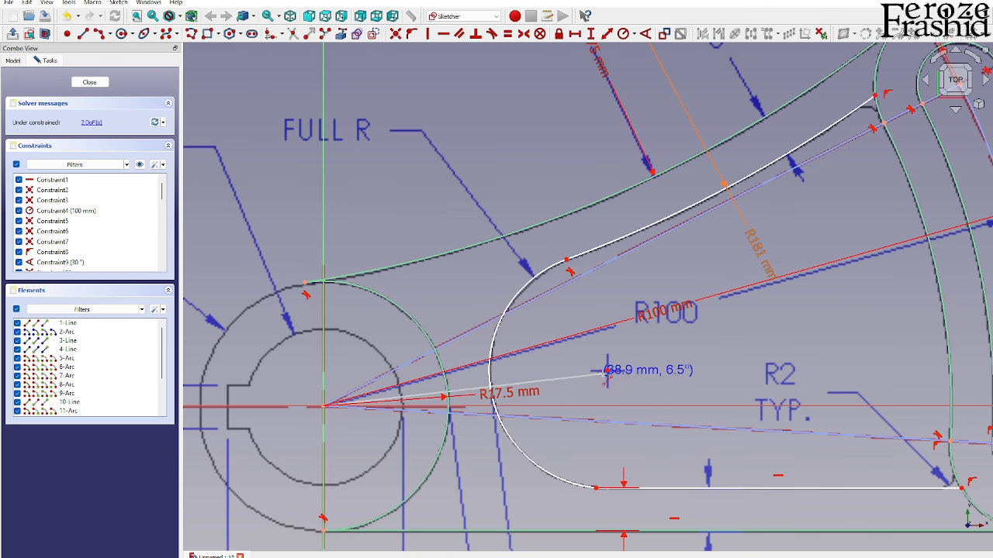
{"action": "left_click", "coordinate": [607, 372]}
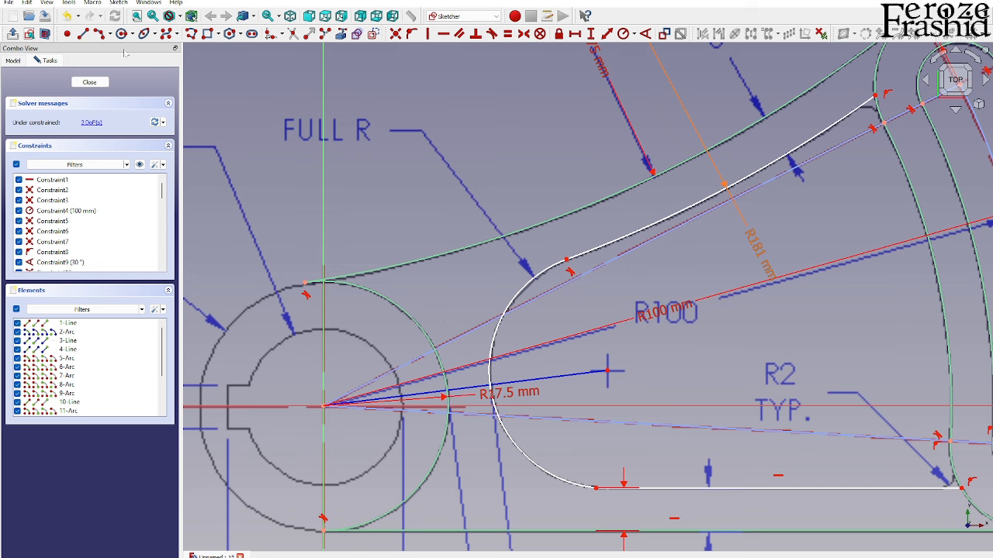
Place two points on the new construction line between the hub arc and the pocket's full-radius arc
{"action": "left_click", "coordinate": [71, 37]}
{"action": "scroll", "coordinate": [446, 389], "scroll_direction": "up", "scroll_amount": 3}
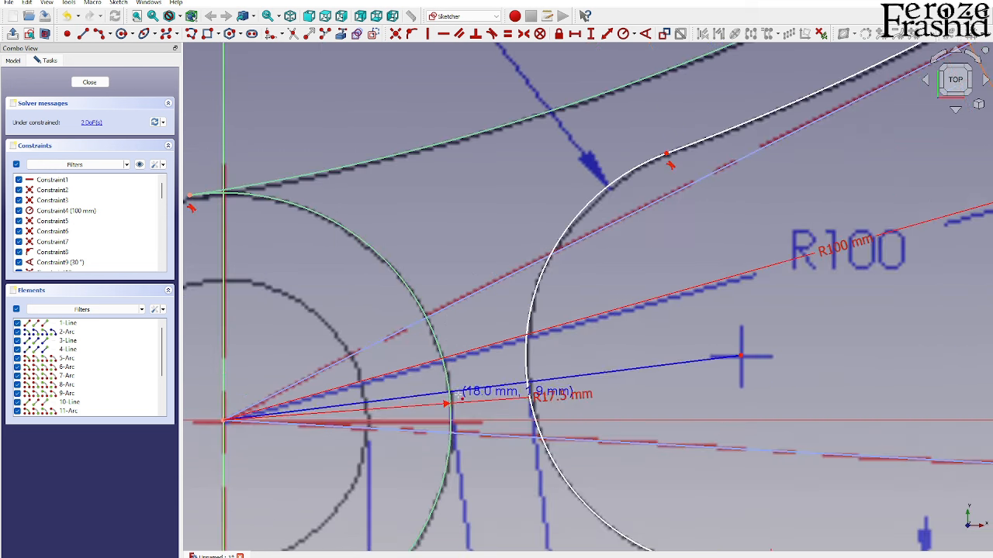
{"action": "left_click", "coordinate": [482, 387]}
{"action": "left_click", "coordinate": [510, 386]}
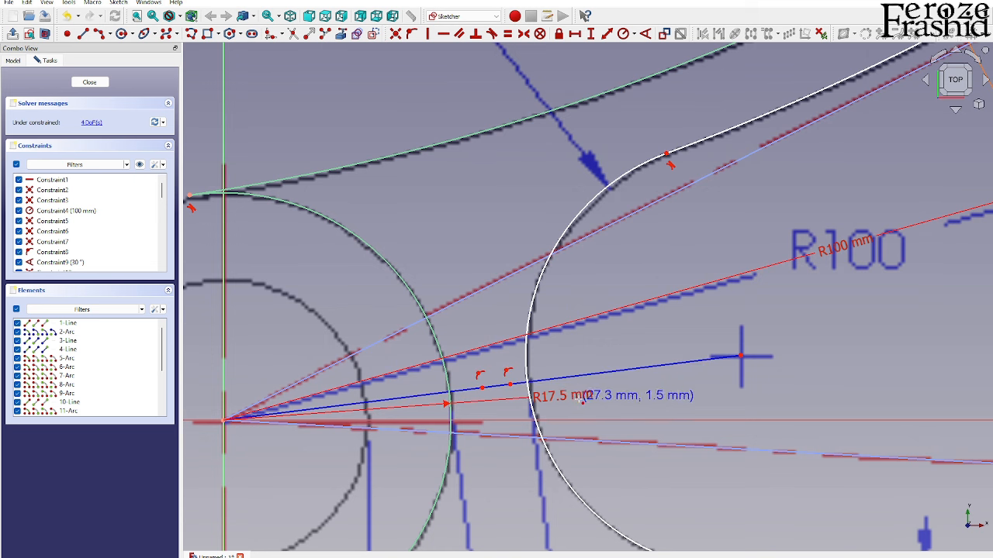
Constrain the two construction-line points onto the arcs, one on the pocket's full-radius arc and the other on the hub arc
{"action": "left_click", "coordinate": [510, 385]}
{"action": "left_click", "coordinate": [527, 374]}
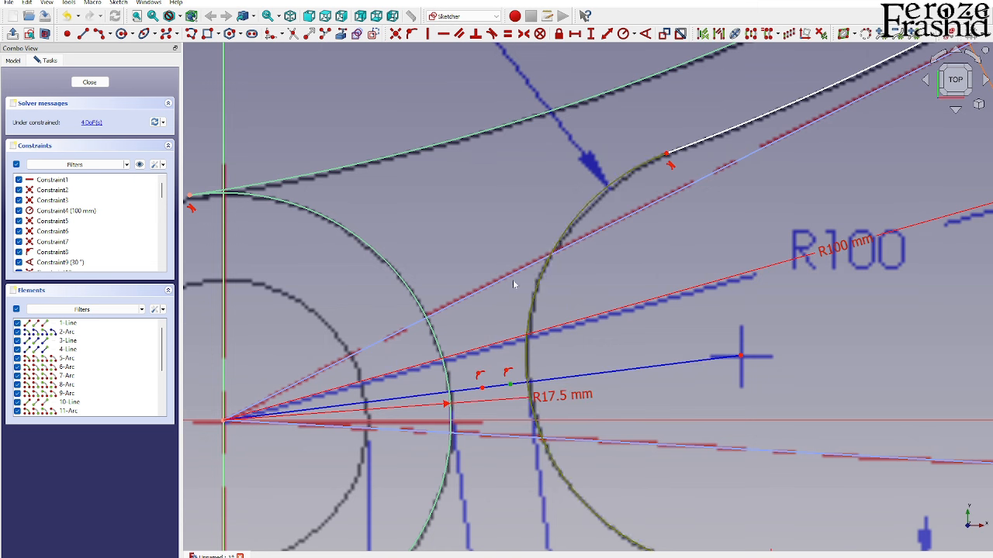
{"action": "left_click", "coordinate": [411, 35]}
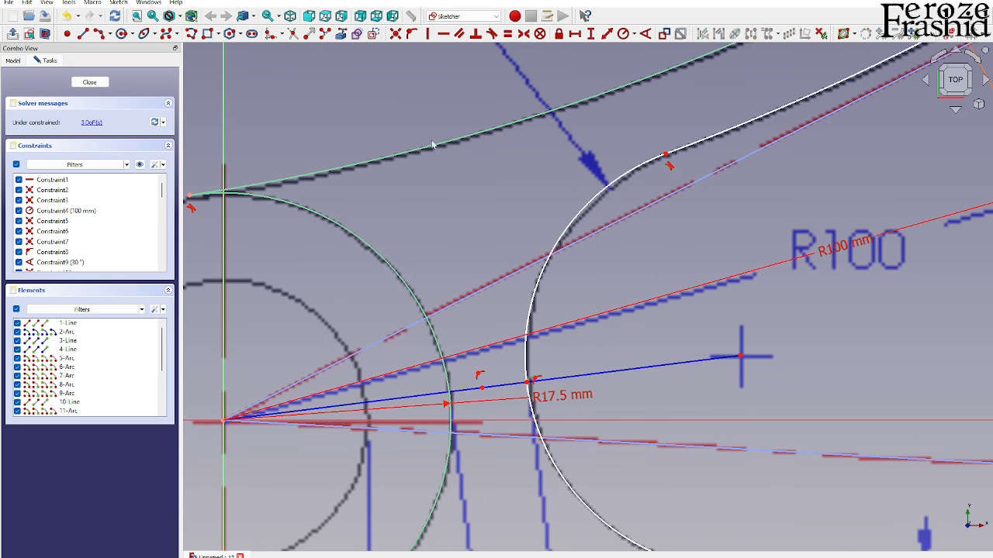
{"action": "left_click", "coordinate": [481, 386]}
{"action": "left_click", "coordinate": [450, 392]}
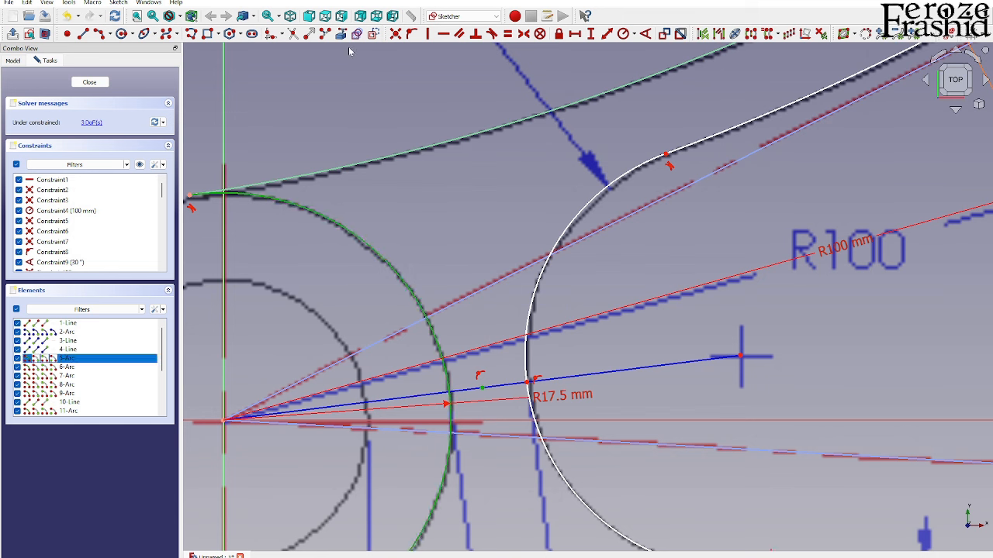
{"action": "left_click", "coordinate": [411, 34]}
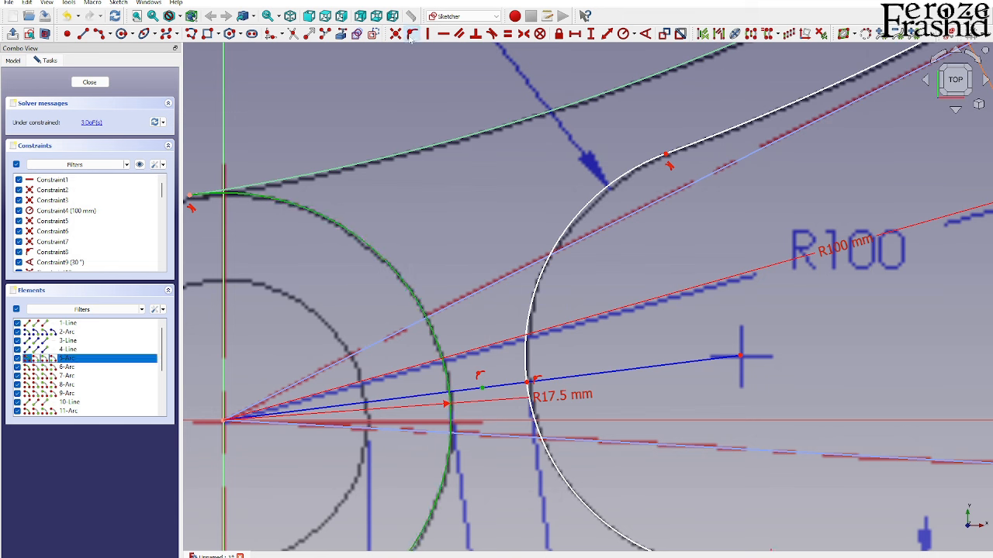
Constrain the distance between the points on the hub arc and pocket arc to 6 mm and move the dimension below the profile
{"action": "left_click", "coordinate": [450, 394]}
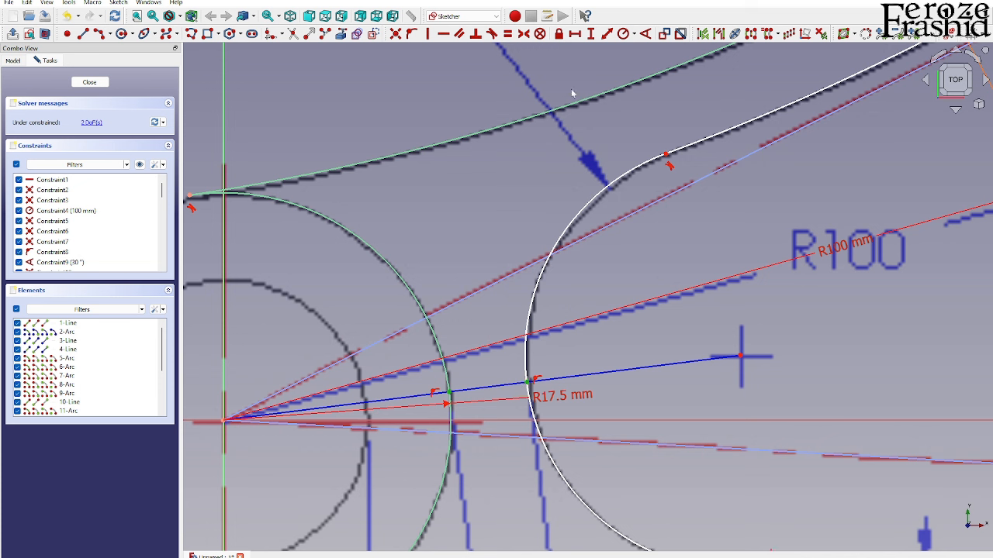
{"action": "left_click", "coordinate": [607, 34]}
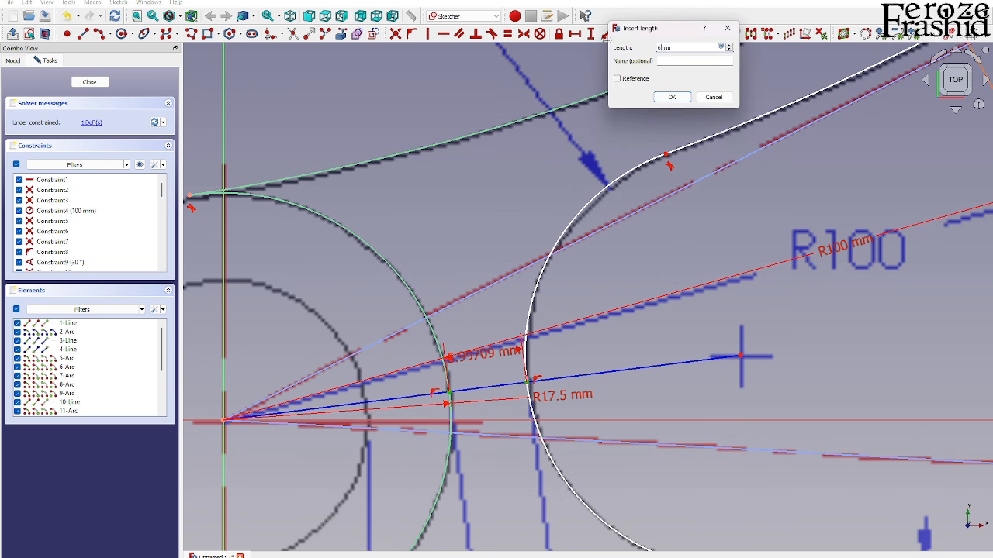
{"action": "key", "text": "Return"}
{"action": "scroll", "coordinate": [422, 185], "scroll_direction": "down", "scroll_amount": 3}
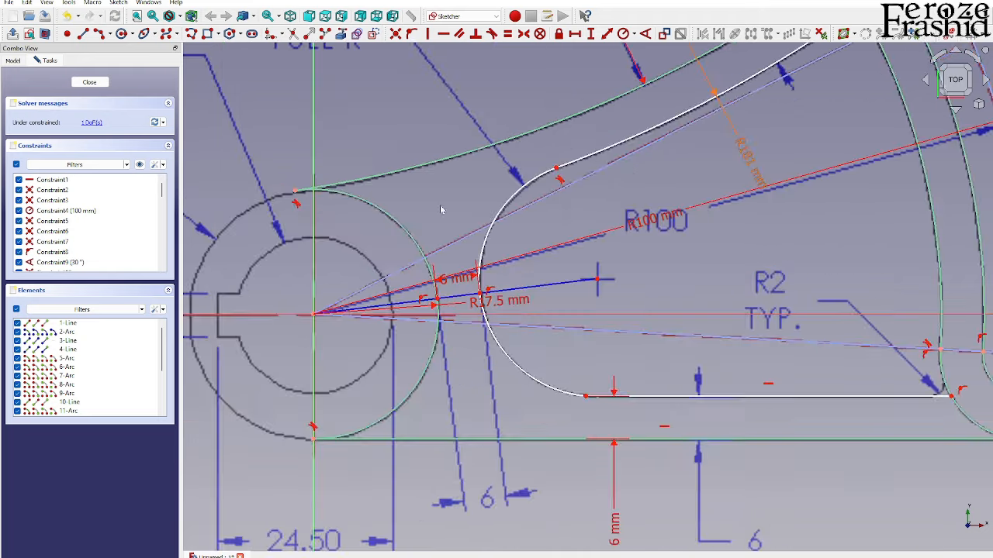
{"action": "left_click_drag", "start_coordinate": [462, 279], "coordinate": [485, 498]}
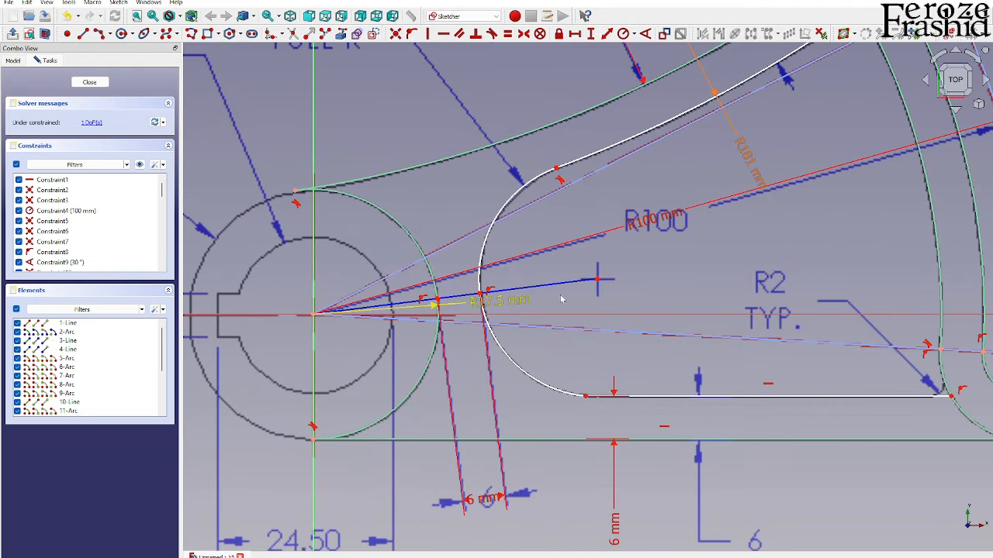
Highlight the under-constrained elements and make the pocket's full-radius arc tangent to the pocket's bottom line
{"action": "scroll", "coordinate": [563, 338], "scroll_direction": "down", "scroll_amount": 1}
{"action": "scroll", "coordinate": [560, 315], "scroll_direction": "down", "scroll_amount": 1}
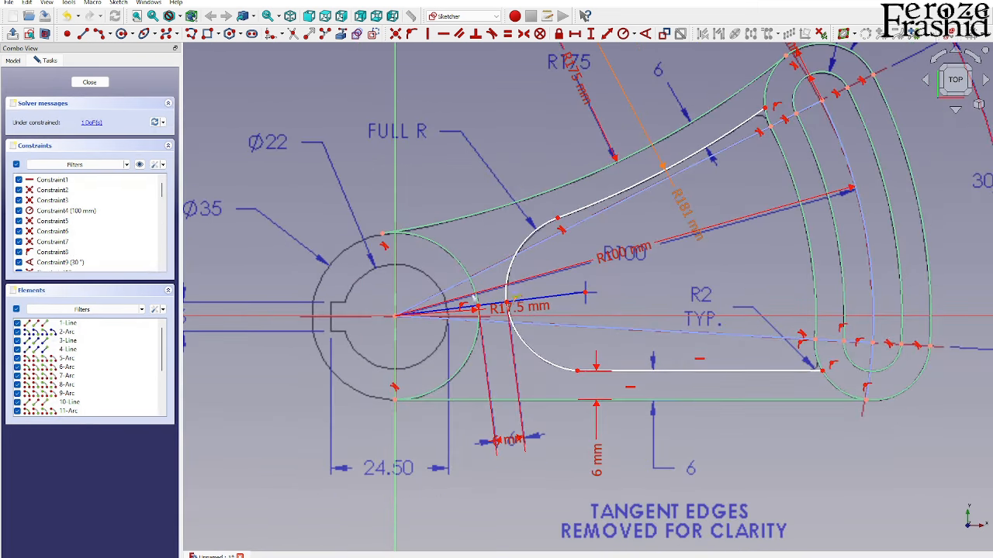
{"action": "left_click", "coordinate": [91, 123]}
{"action": "scroll", "coordinate": [358, 394], "scroll_direction": "down", "scroll_amount": 1}
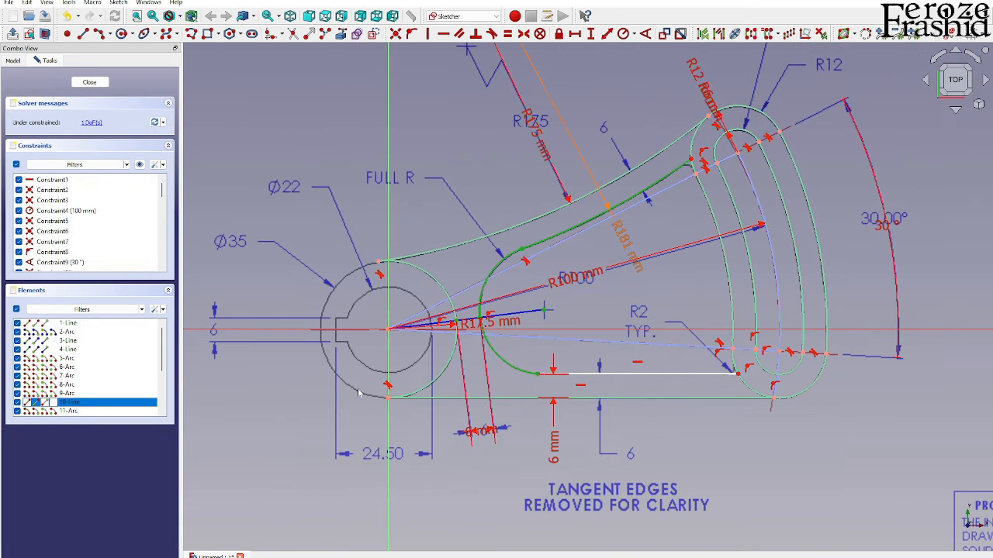
{"action": "left_click", "coordinate": [625, 281]}
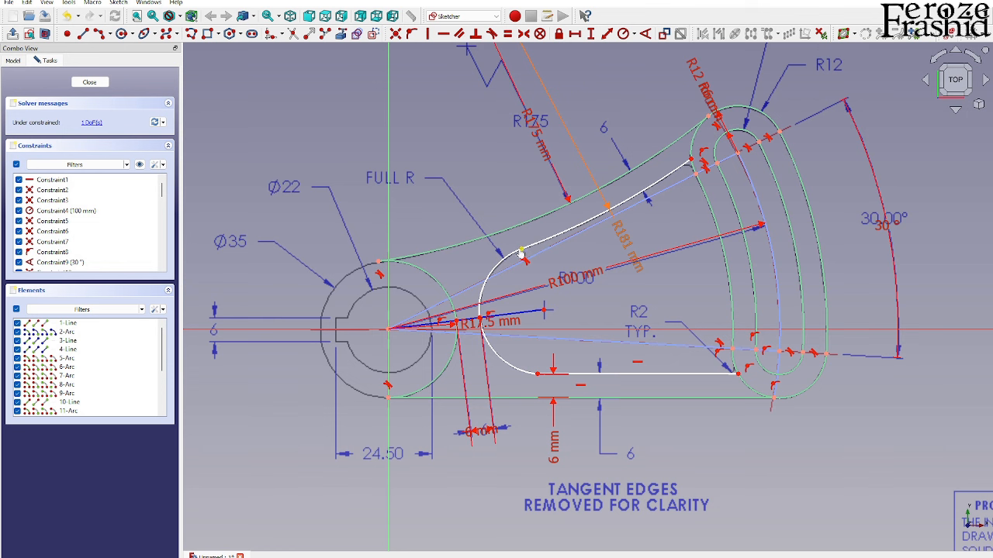
{"action": "left_click_drag", "start_coordinate": [545, 374], "coordinate": [538, 374]}
{"action": "left_click", "coordinate": [533, 373]}
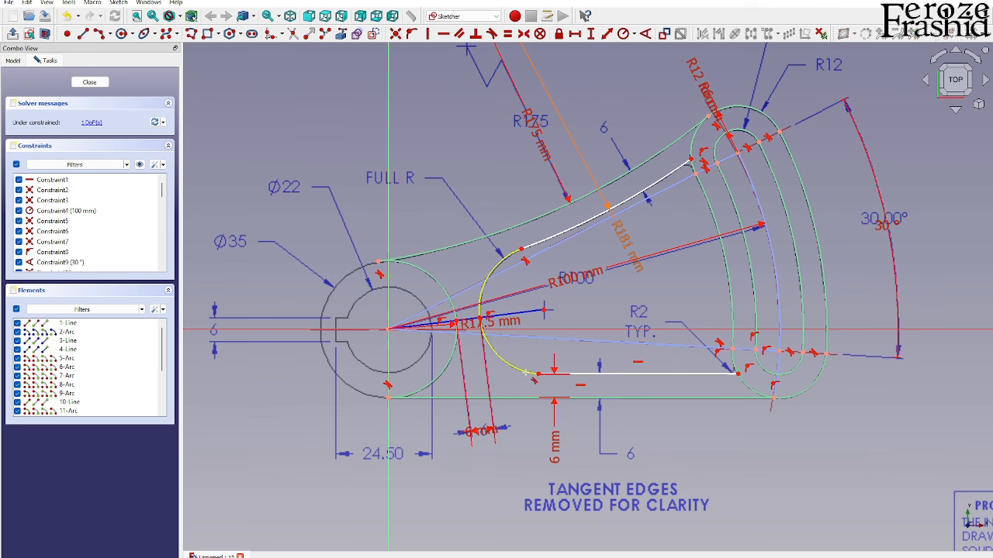
{"action": "left_click", "coordinate": [570, 374]}
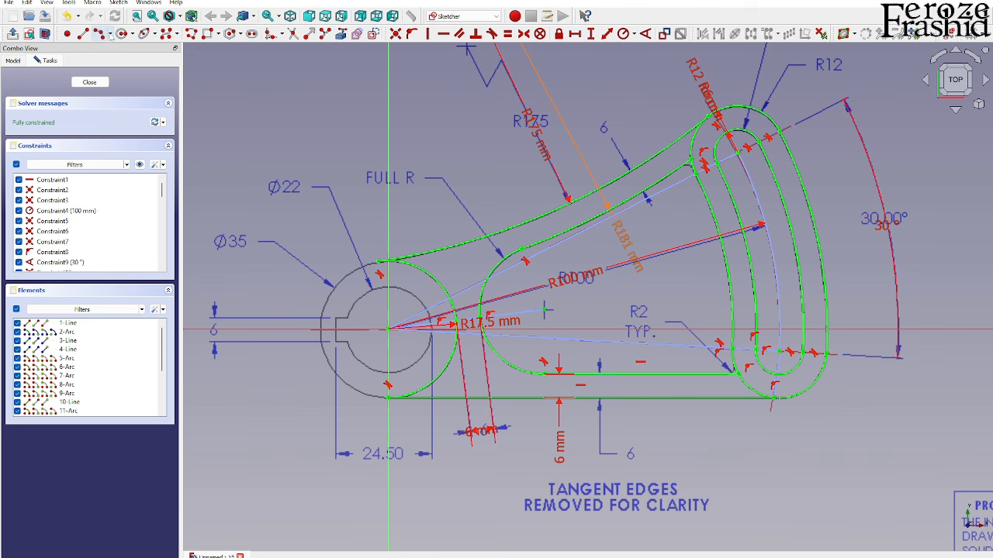
Draw an arc centered on the origin along the hub's upper-left outline, from the keyway's upper edge level to the existing hub arc's upper end
{"action": "left_click", "coordinate": [111, 34]}
{"action": "left_click", "coordinate": [113, 60]}
{"action": "scroll", "coordinate": [411, 283], "scroll_direction": "up", "scroll_amount": 3}
{"action": "scroll", "coordinate": [644, 318], "scroll_direction": "down", "scroll_amount": 1}
{"action": "scroll", "coordinate": [646, 326], "scroll_direction": "down", "scroll_amount": 3}
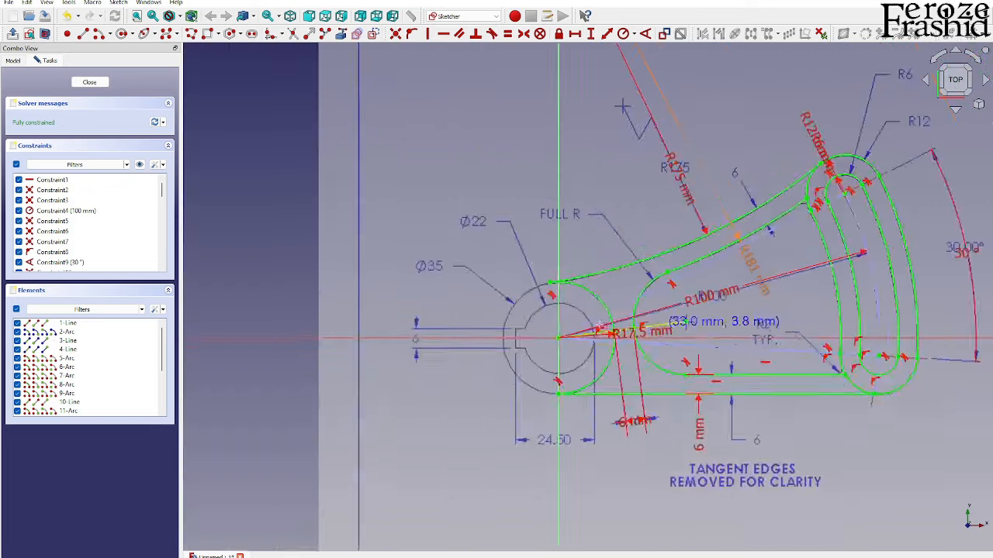
{"action": "scroll", "coordinate": [543, 279], "scroll_direction": "up", "scroll_amount": 5}
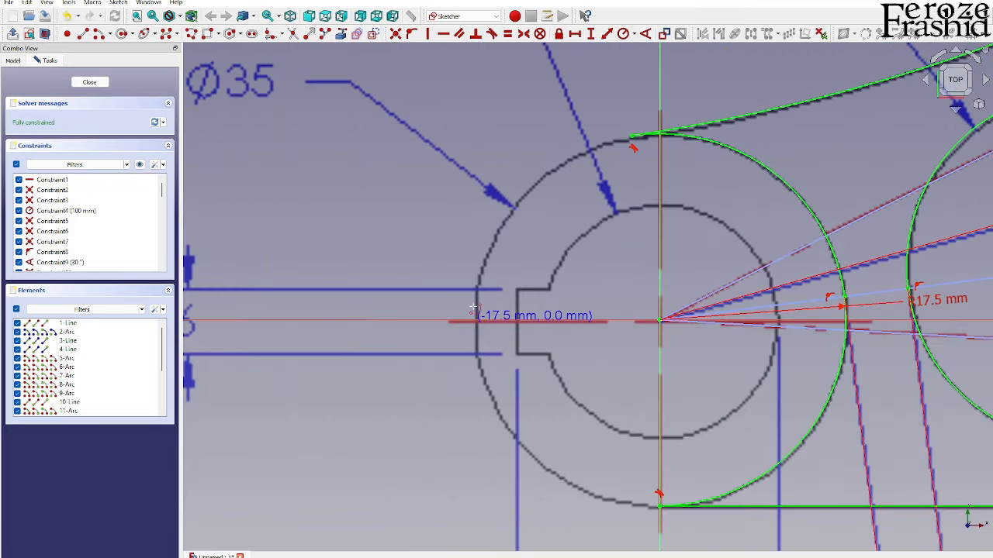
{"action": "scroll", "coordinate": [483, 350], "scroll_direction": "down", "scroll_amount": 2}
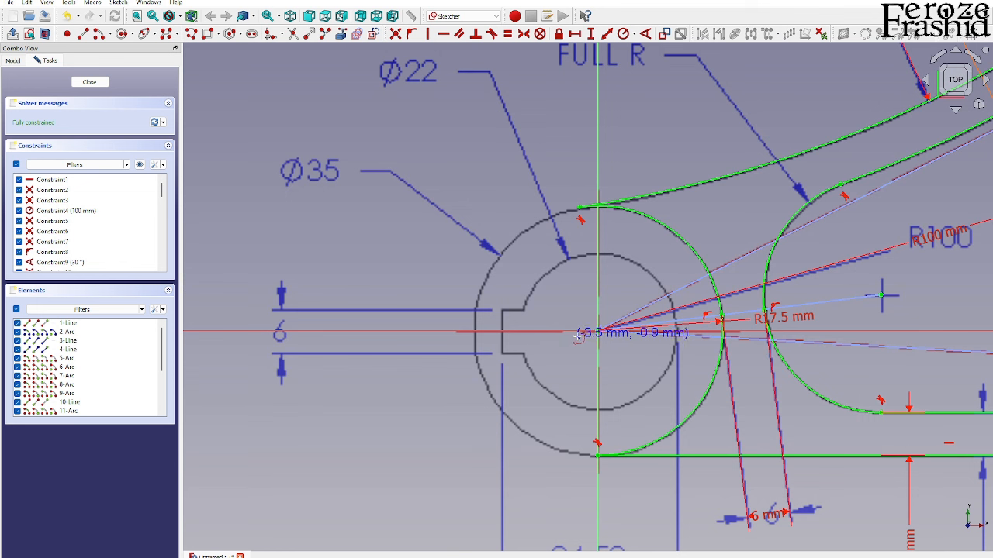
{"action": "left_click", "coordinate": [598, 330]}
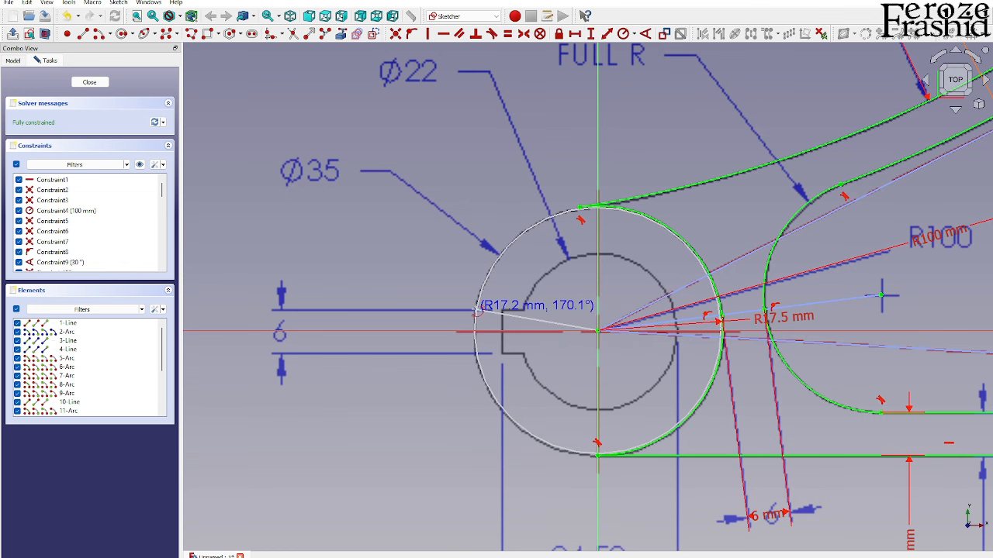
{"action": "left_click", "coordinate": [477, 310]}
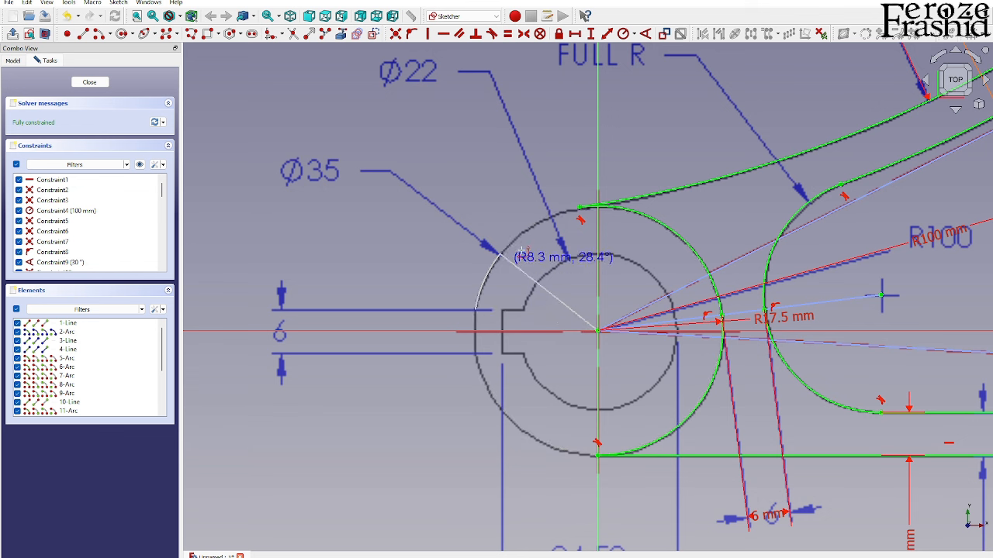
{"action": "left_click", "coordinate": [578, 210]}
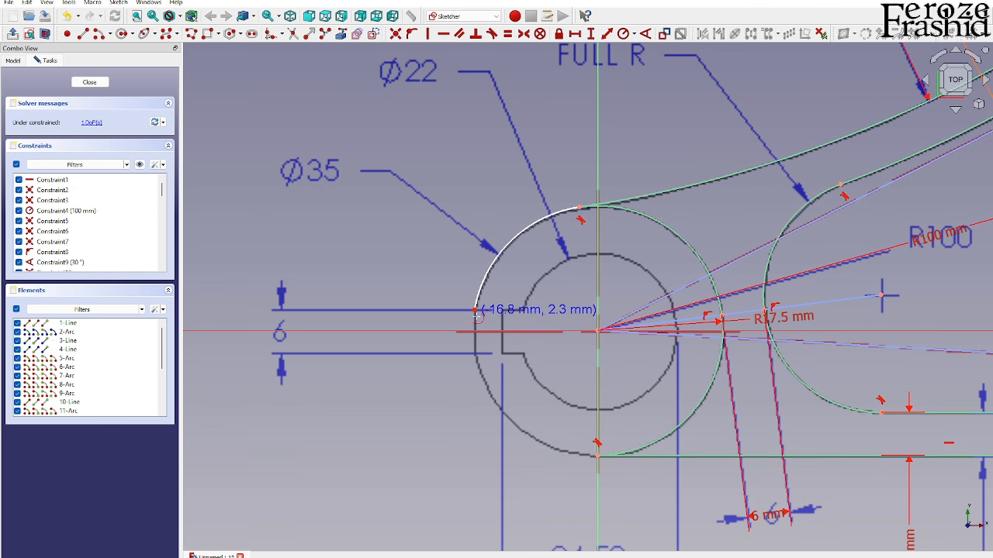
Draw an arc centered on the origin along the hub's lower-left outline, from the bottom tangent point to the keyway's lower edge level
{"action": "left_click", "coordinate": [598, 331]}
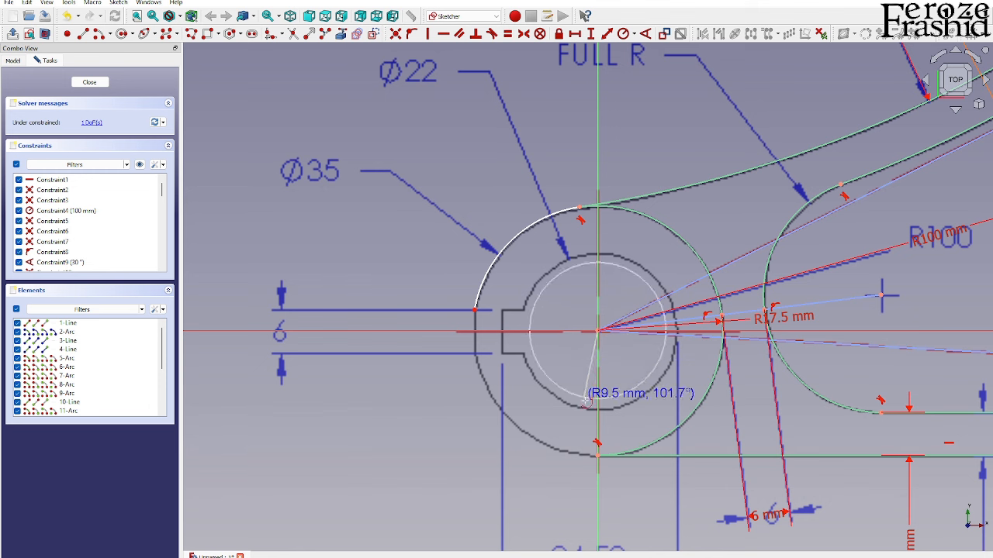
{"action": "left_click", "coordinate": [597, 457]}
{"action": "left_click", "coordinate": [477, 359]}
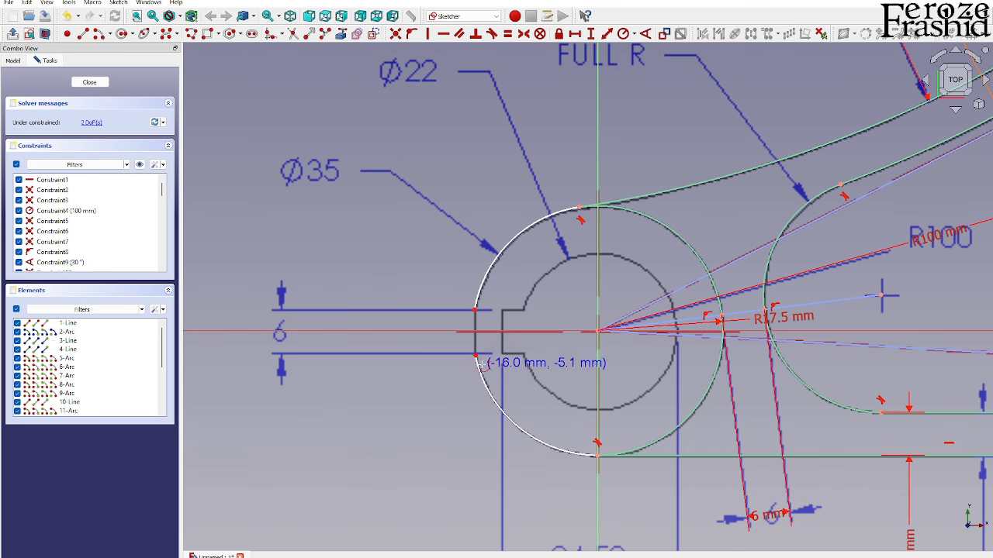
Draw a vertical line about 6.4 mm long joining the open ends of the two left hub arcs
{"action": "left_click", "coordinate": [83, 34]}
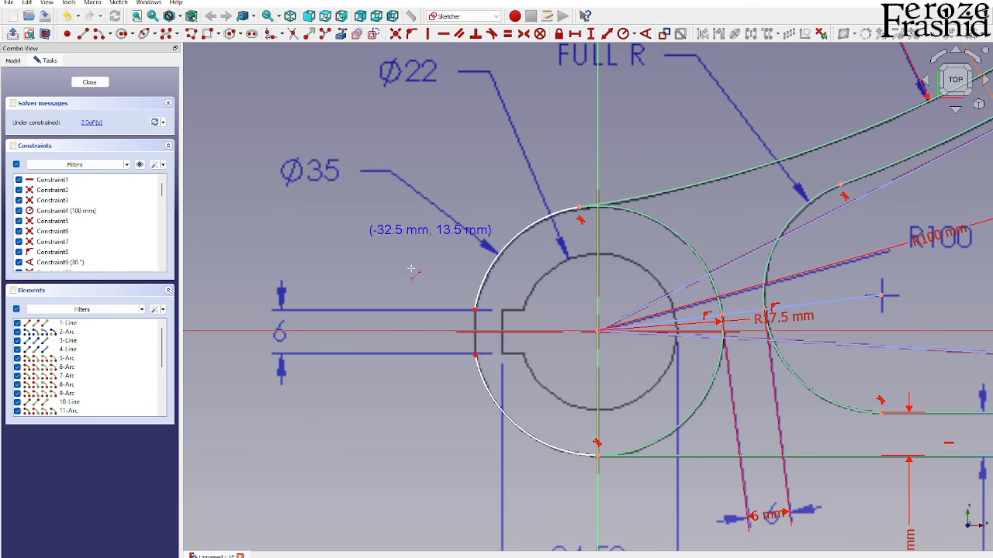
{"action": "left_click", "coordinate": [475, 311]}
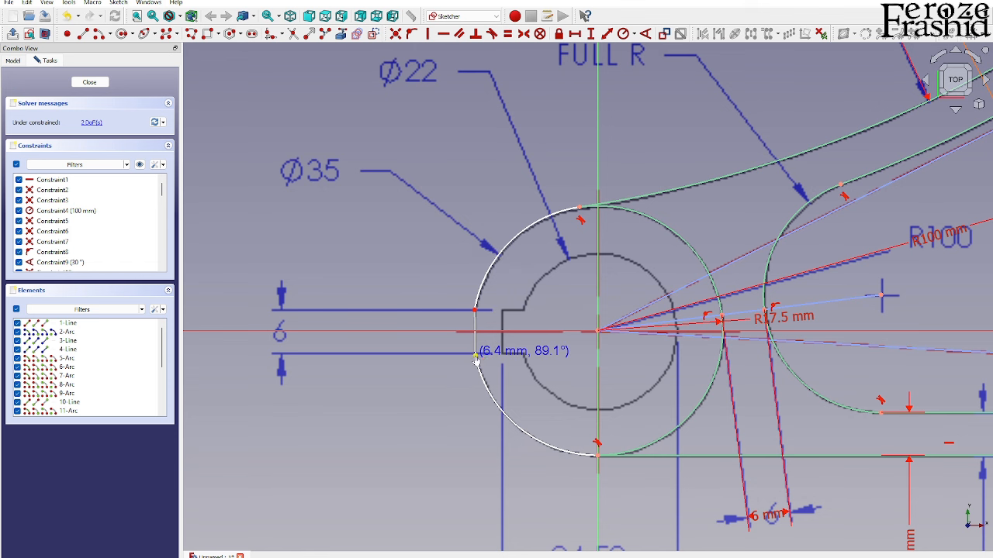
{"action": "left_click", "coordinate": [475, 354]}
Constrain the hub's short vertical line to a length of 6 mm and move the dimension onto the drawing's matching keyway dimension
{"action": "left_click", "coordinate": [478, 335]}
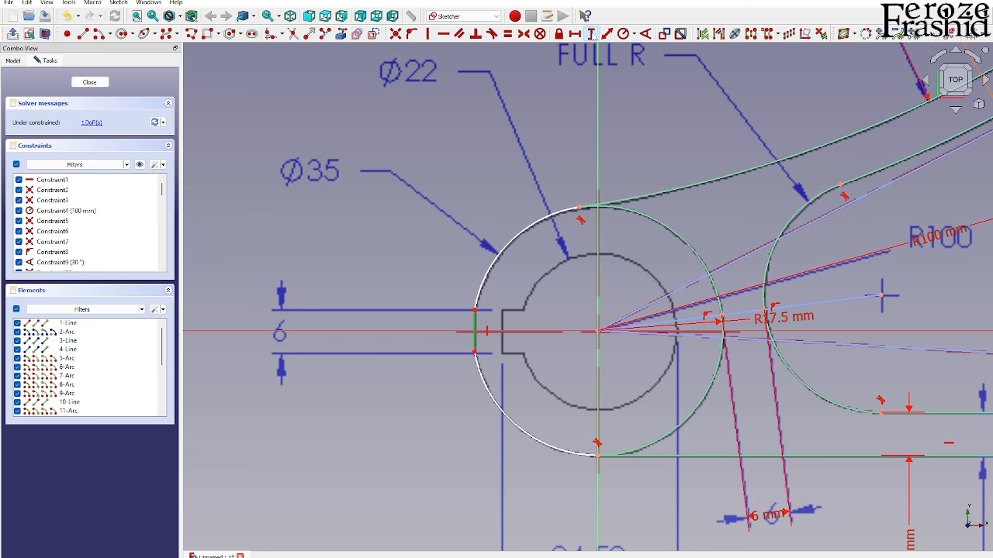
{"action": "left_click", "coordinate": [591, 34]}
{"action": "type", "text": "6"}
{"action": "key", "text": "Return"}
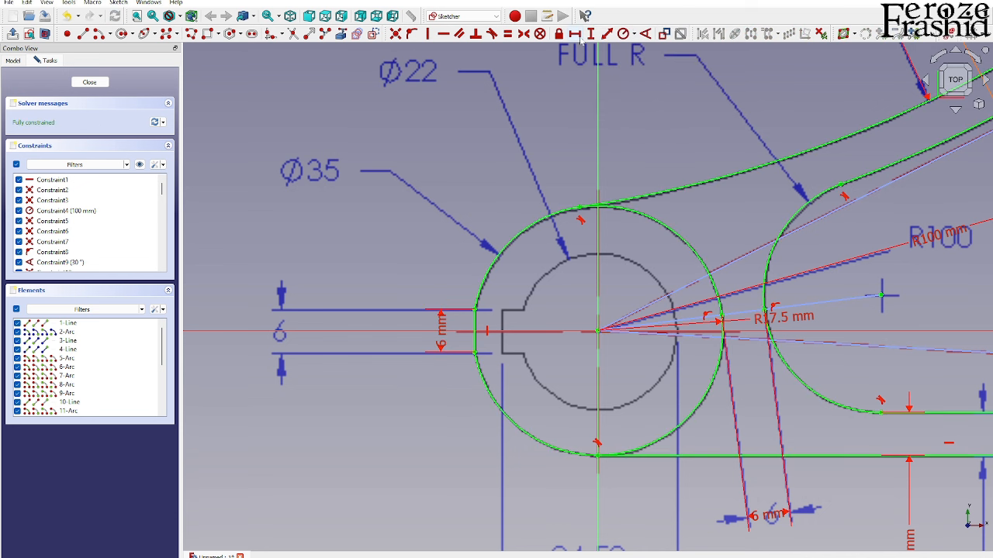
{"action": "left_click_drag", "start_coordinate": [440, 332], "coordinate": [280, 329]}
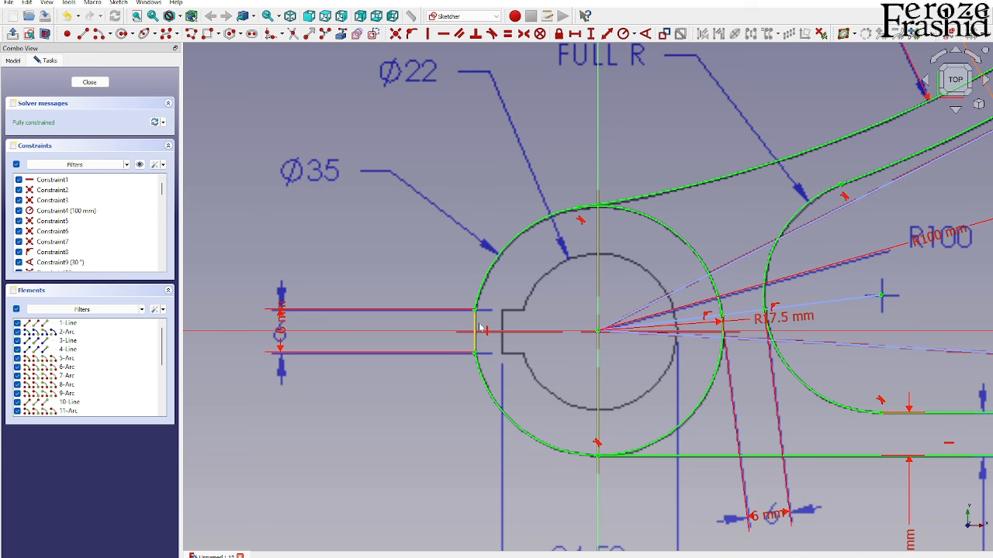
Trace the 22 mm bore with an arc centered on the origin, running from the keyway's upper corner around to its lower corner
{"action": "left_click", "coordinate": [100, 33]}
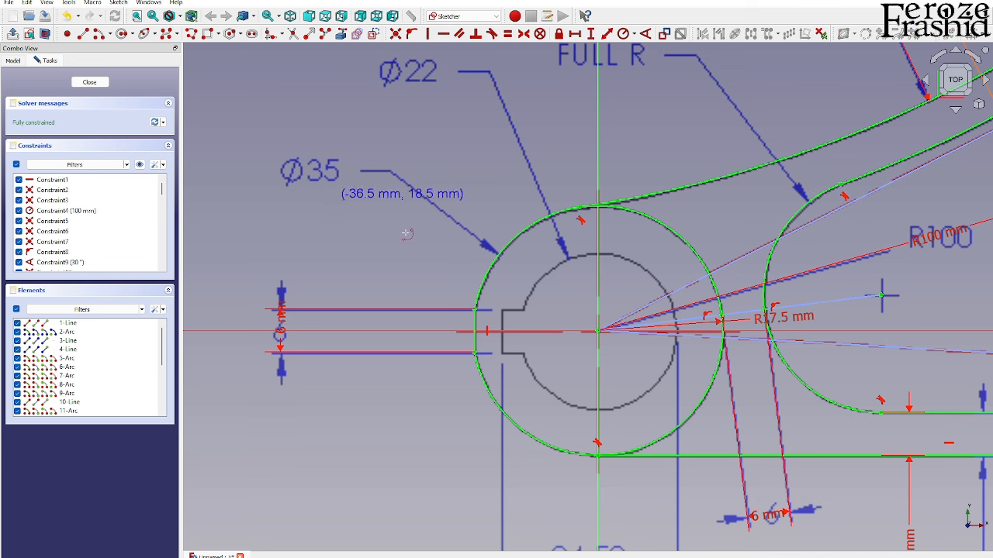
{"action": "left_click", "coordinate": [597, 331]}
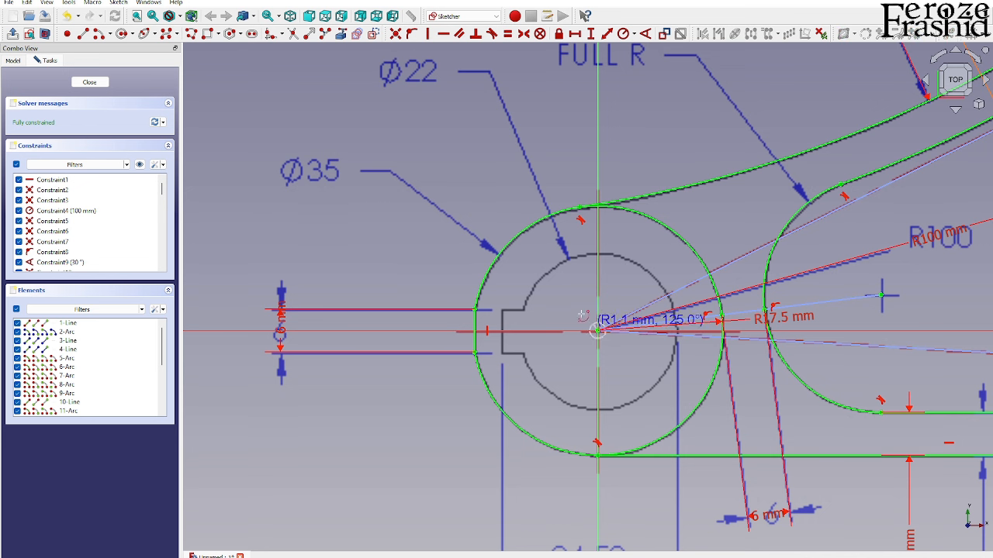
{"action": "left_click", "coordinate": [529, 306]}
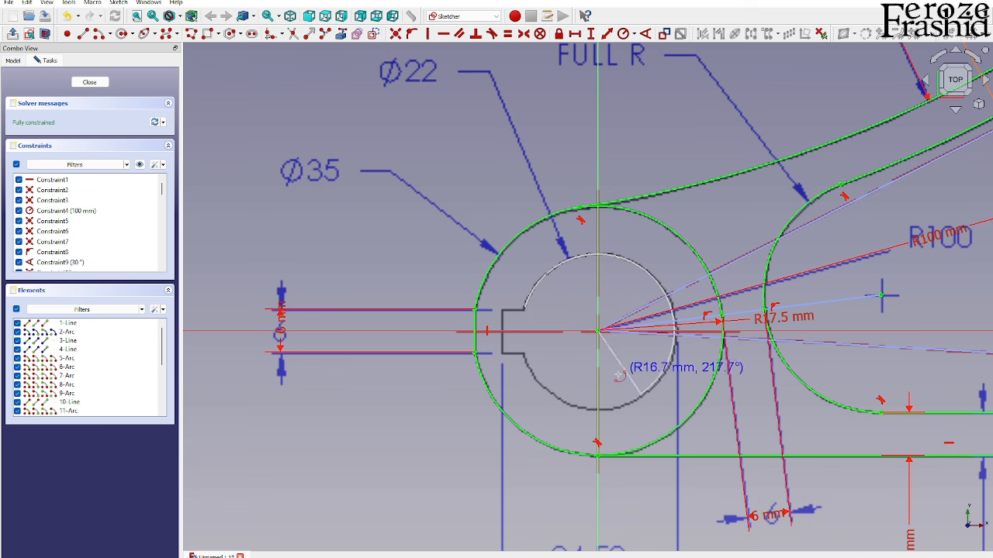
{"action": "left_click", "coordinate": [526, 355]}
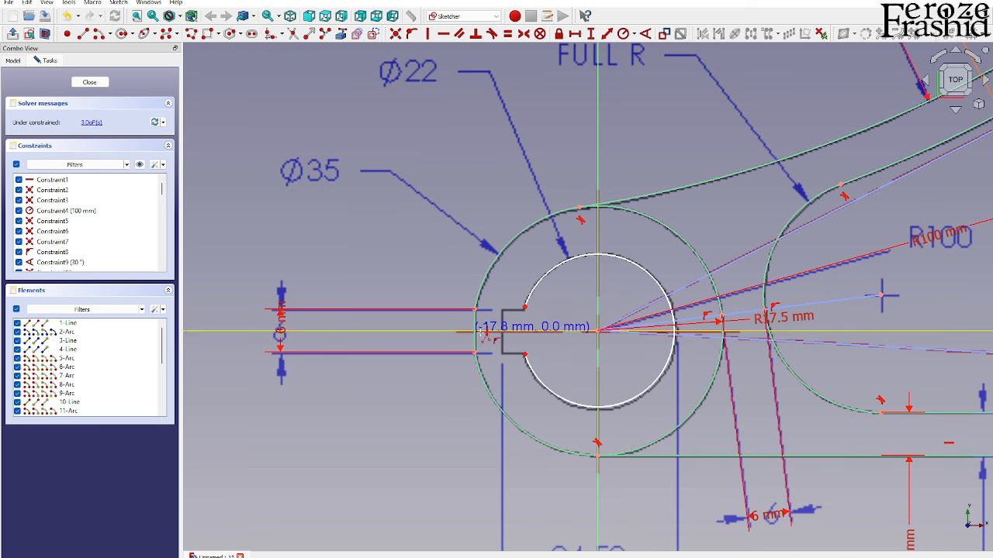
Trace the keyway with connected lines between the bore arc's ends, about 3.1 mm deep, with an intermediate point on the horizontal axis
{"action": "left_click", "coordinate": [525, 307]}
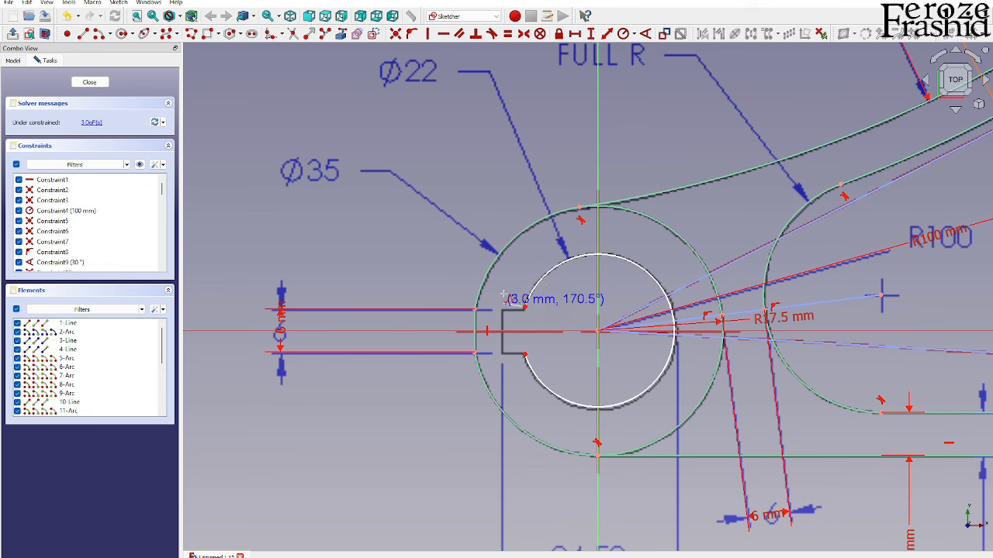
{"action": "scroll", "coordinate": [501, 311], "scroll_direction": "up", "scroll_amount": 3}
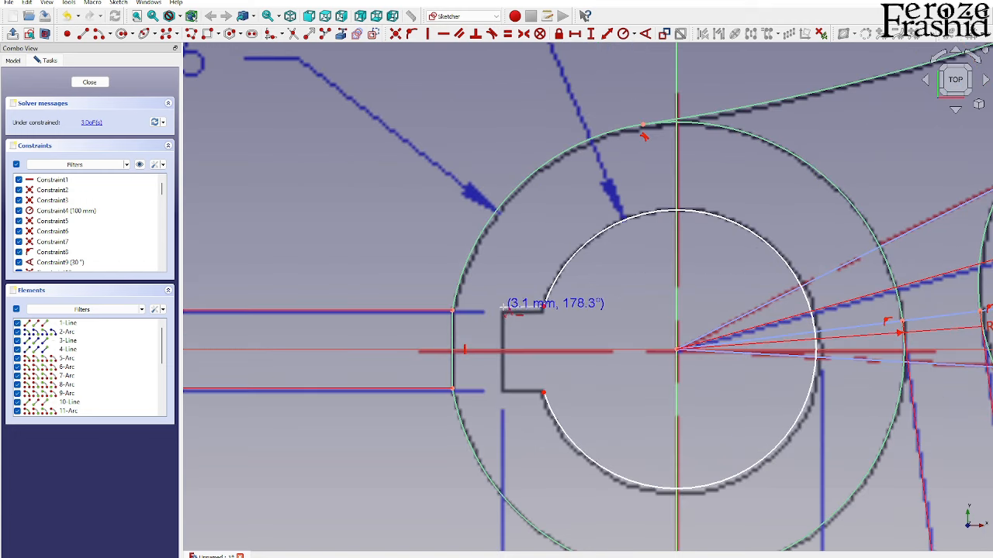
{"action": "left_click", "coordinate": [502, 307]}
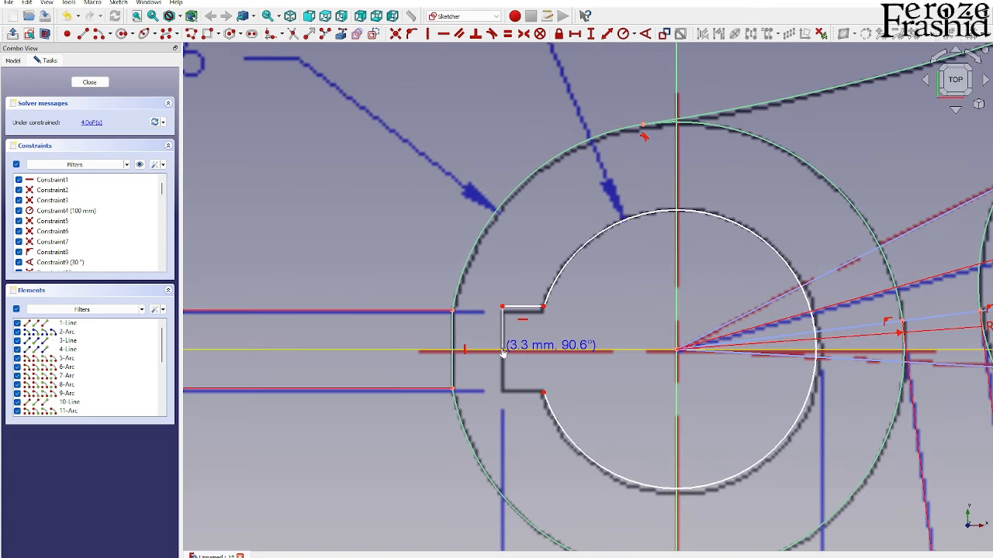
{"action": "left_click", "coordinate": [502, 394]}
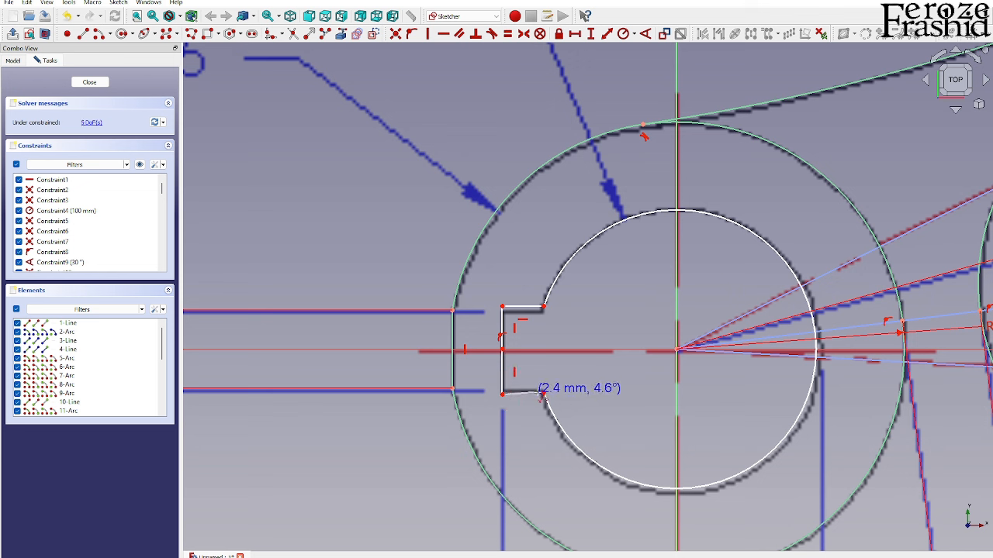
{"action": "left_click", "coordinate": [544, 394]}
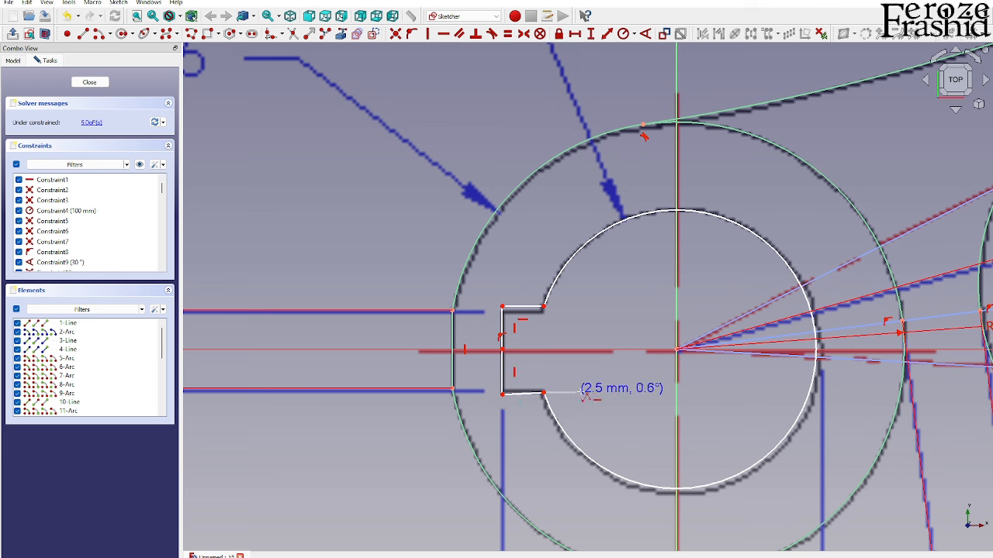
Make the keyway's lower short line horizontal and constrain the two vertical halves of its back edge to equal length
{"action": "key", "text": "Escape"}
{"action": "key", "text": "Escape"}
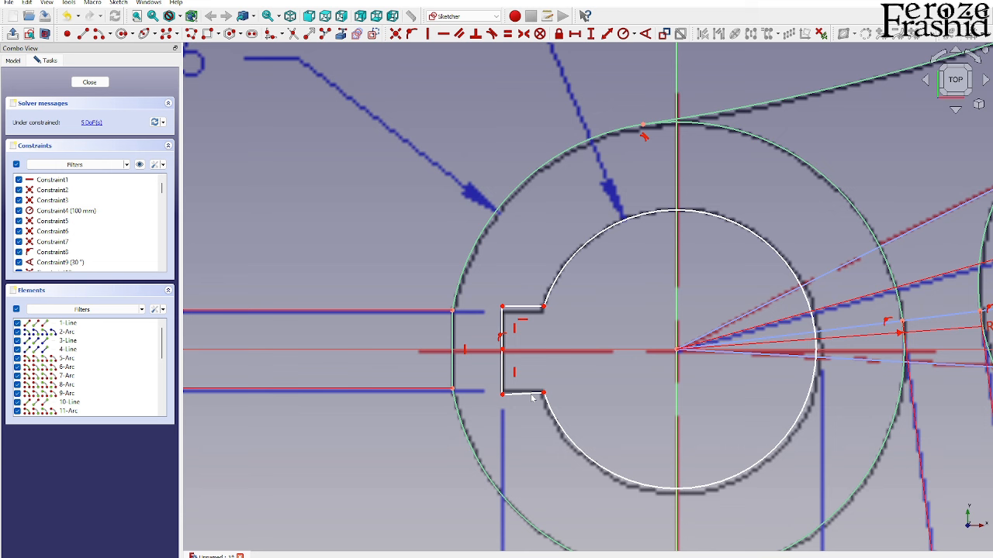
{"action": "left_click", "coordinate": [530, 394]}
{"action": "left_click", "coordinate": [443, 33]}
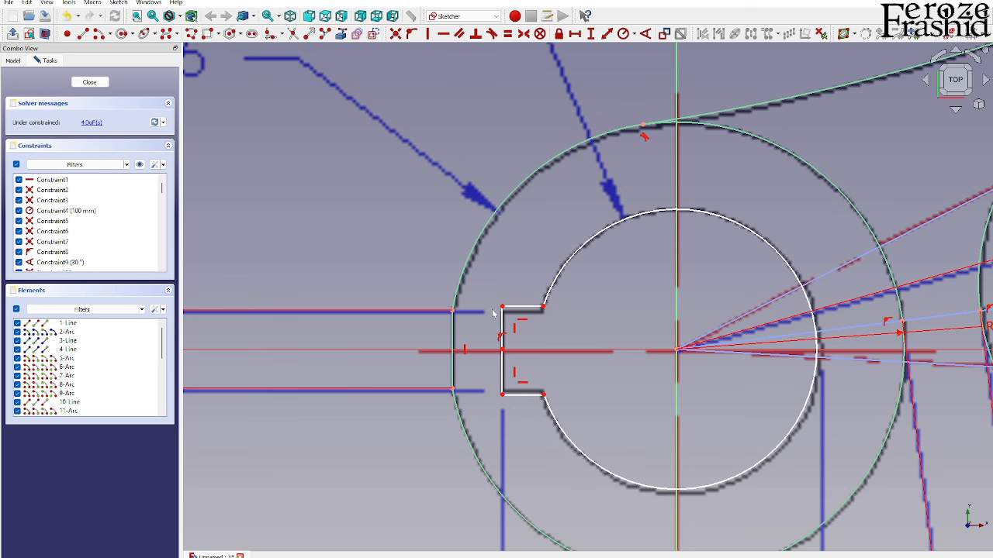
{"action": "left_click", "coordinate": [503, 368]}
{"action": "left_click", "coordinate": [504, 345]}
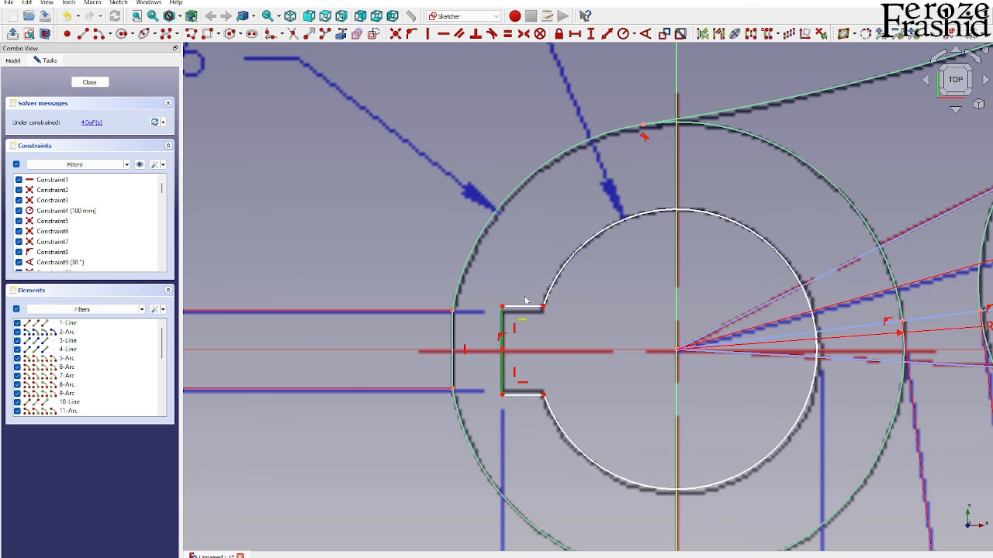
{"action": "left_click", "coordinate": [507, 34]}
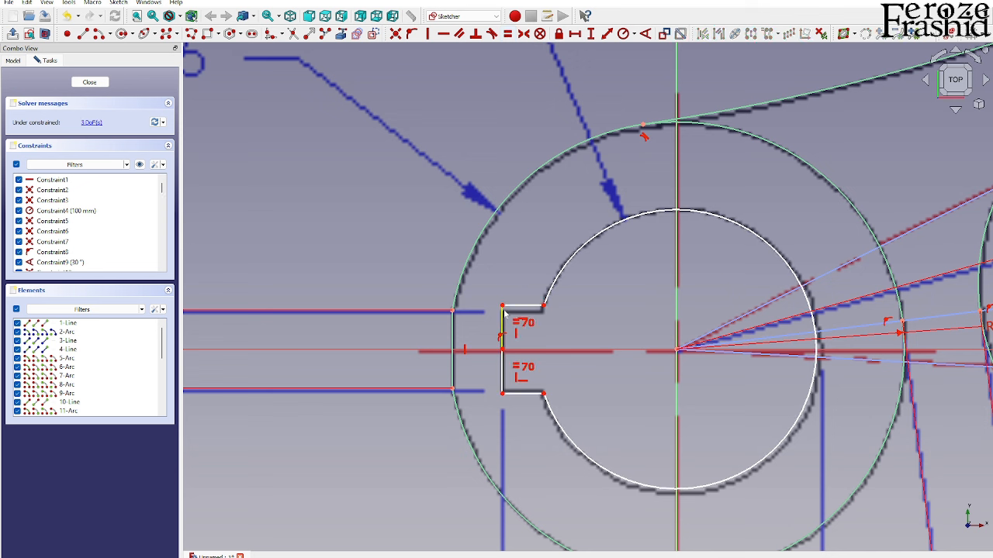
Constrain the upper vertical half of the keyway's back edge to a length of 3 mm
{"action": "left_click", "coordinate": [504, 314]}
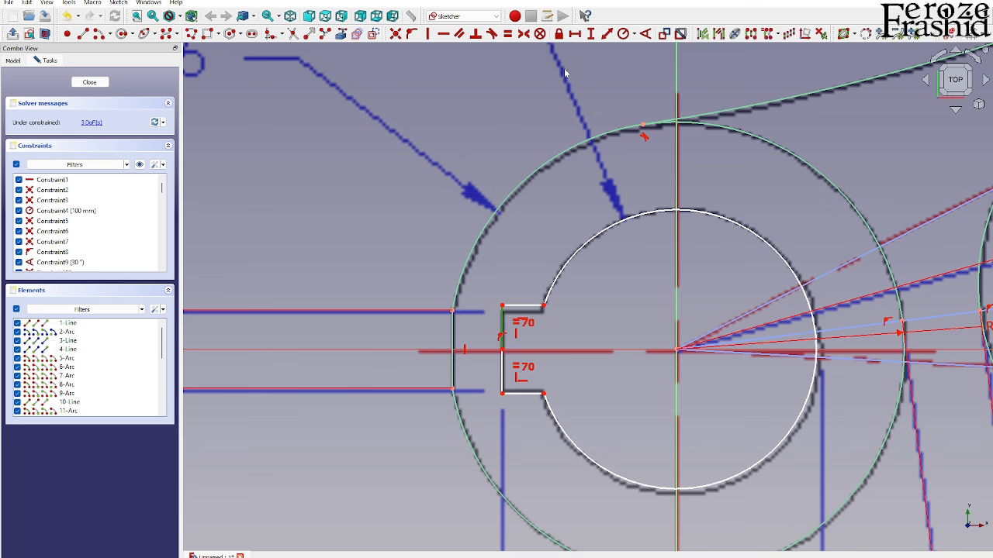
{"action": "left_click", "coordinate": [590, 34]}
{"action": "type", "text": "3.39"}
{"action": "key", "text": "Return"}
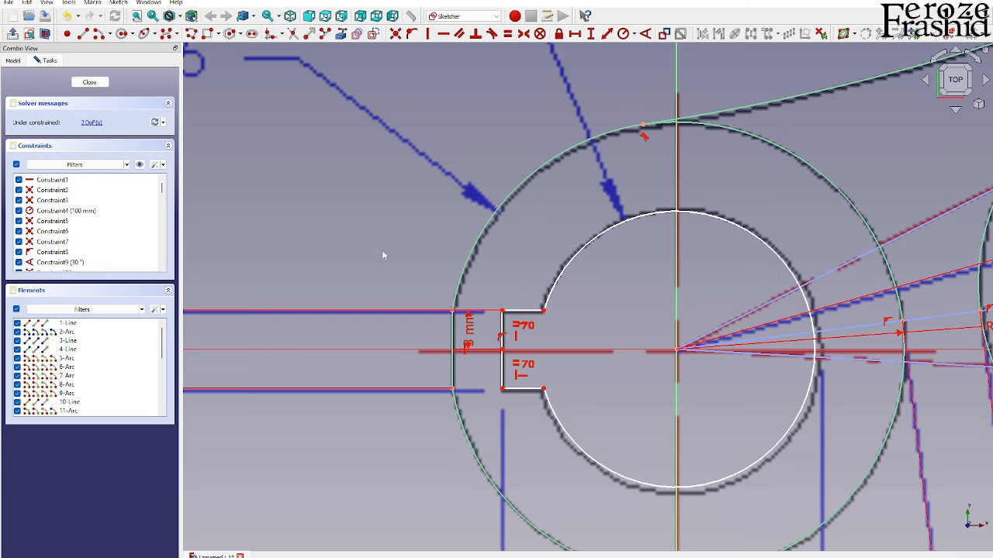
Constrain the bore arc's radius to 11 mm and move the dimension beside the drawing's Ø22 callout
{"action": "scroll", "coordinate": [382, 255], "scroll_direction": "down", "scroll_amount": 3}
{"action": "left_click", "coordinate": [506, 248]}
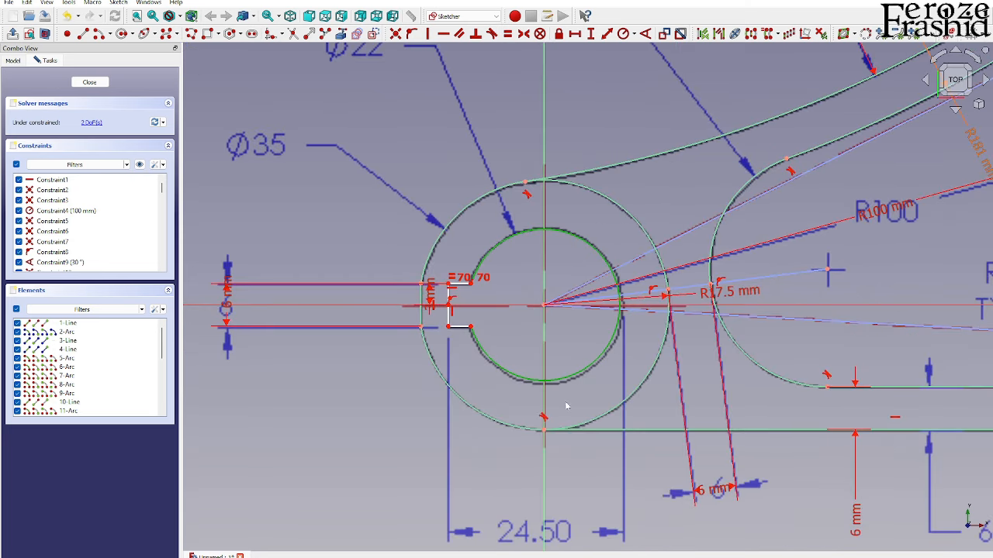
{"action": "scroll", "coordinate": [565, 402], "scroll_direction": "down", "scroll_amount": 2}
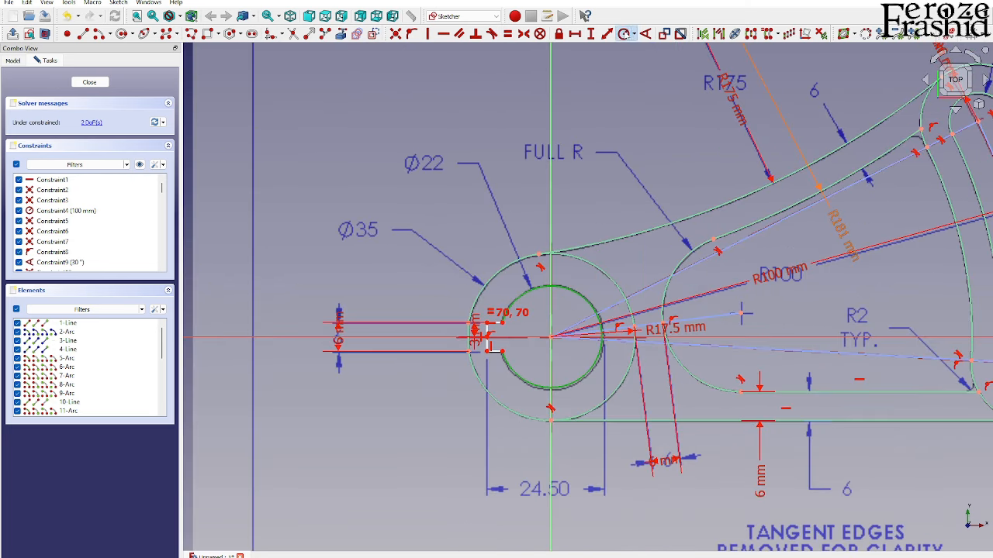
{"action": "left_click", "coordinate": [623, 33]}
{"action": "type", "text": "11"}
{"action": "key", "text": "Return"}
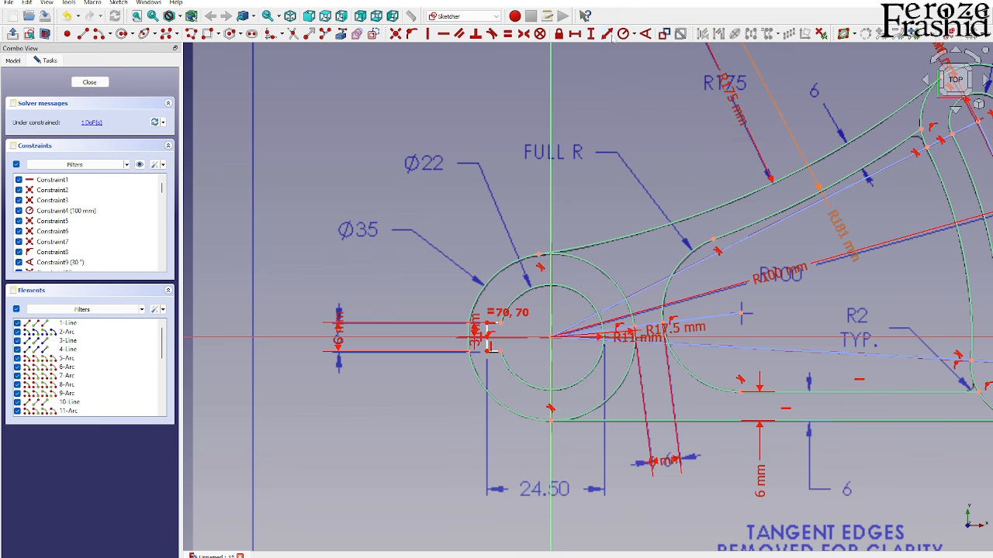
{"action": "left_click_drag", "start_coordinate": [640, 342], "coordinate": [440, 165]}
{"action": "scroll", "coordinate": [497, 344], "scroll_direction": "up", "scroll_amount": 3}
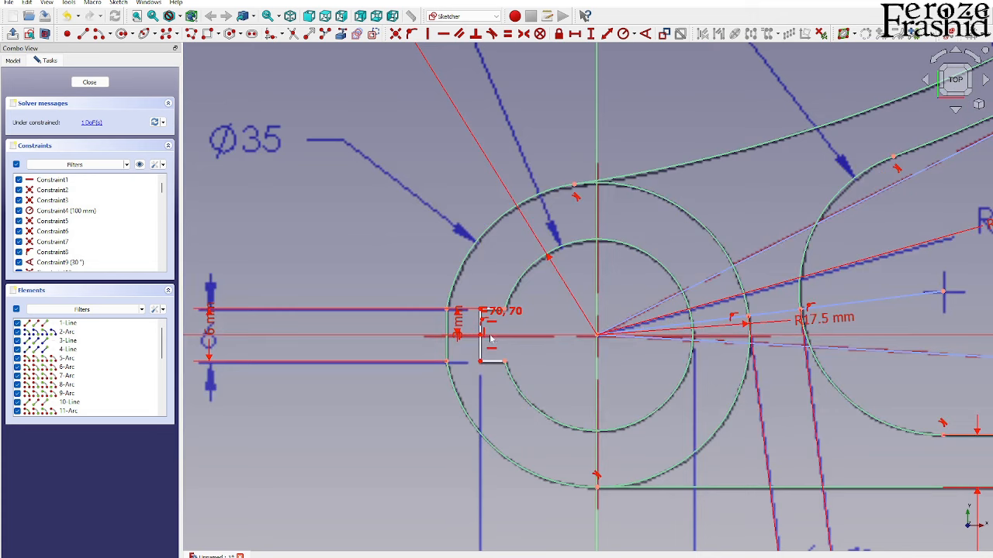
{"action": "scroll", "coordinate": [497, 345], "scroll_direction": "down", "scroll_amount": 2}
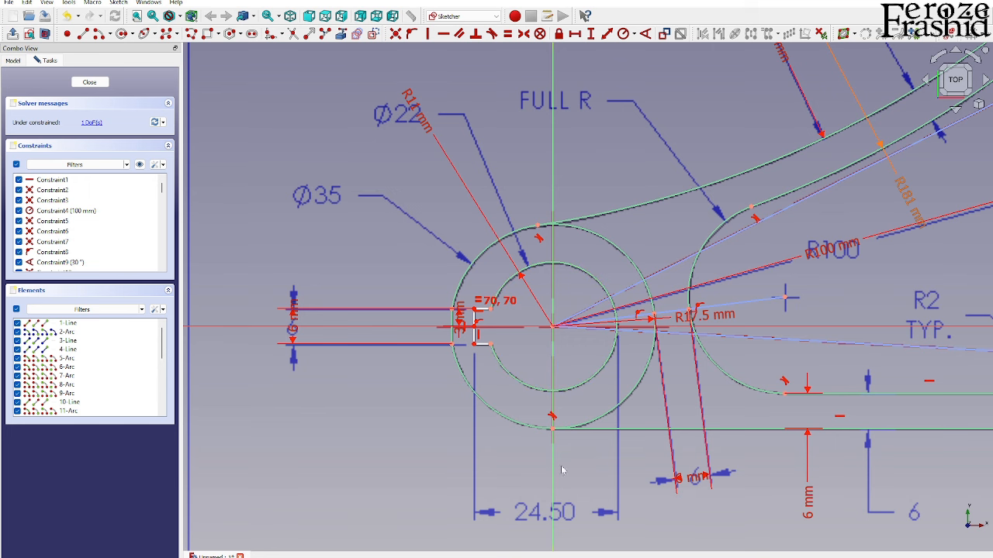
Place a point on the bore arc opposite the keyway and constrain it to the horizontal axis
{"action": "left_click", "coordinate": [68, 34]}
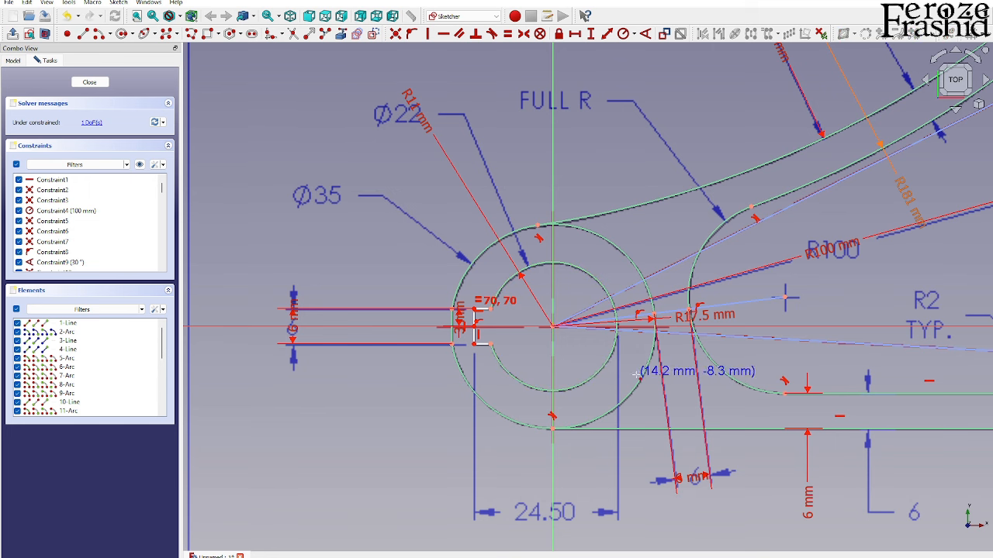
{"action": "scroll", "coordinate": [640, 374], "scroll_direction": "up", "scroll_amount": 2}
{"action": "left_click", "coordinate": [601, 287]}
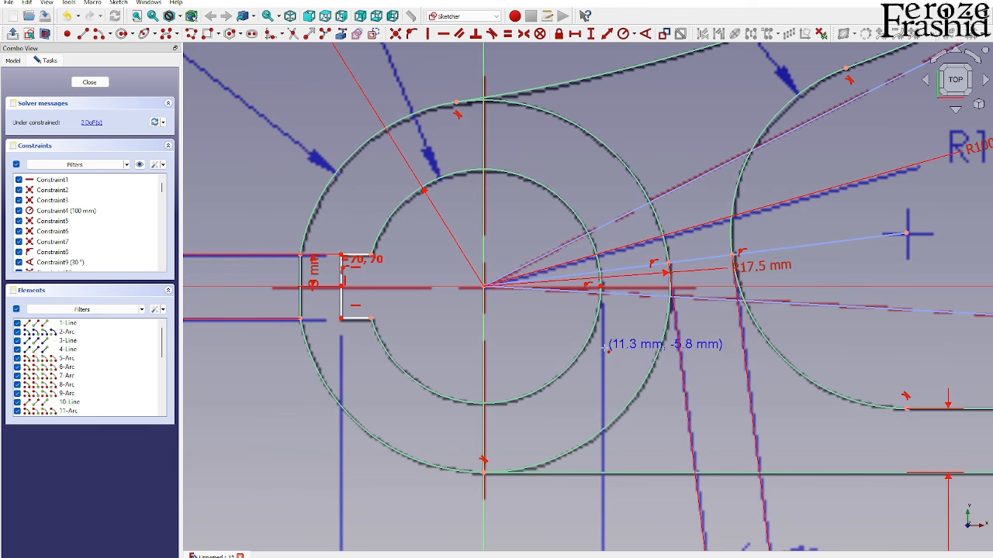
{"action": "scroll", "coordinate": [602, 290], "scroll_direction": "up", "scroll_amount": 2}
{"action": "left_click", "coordinate": [602, 308]}
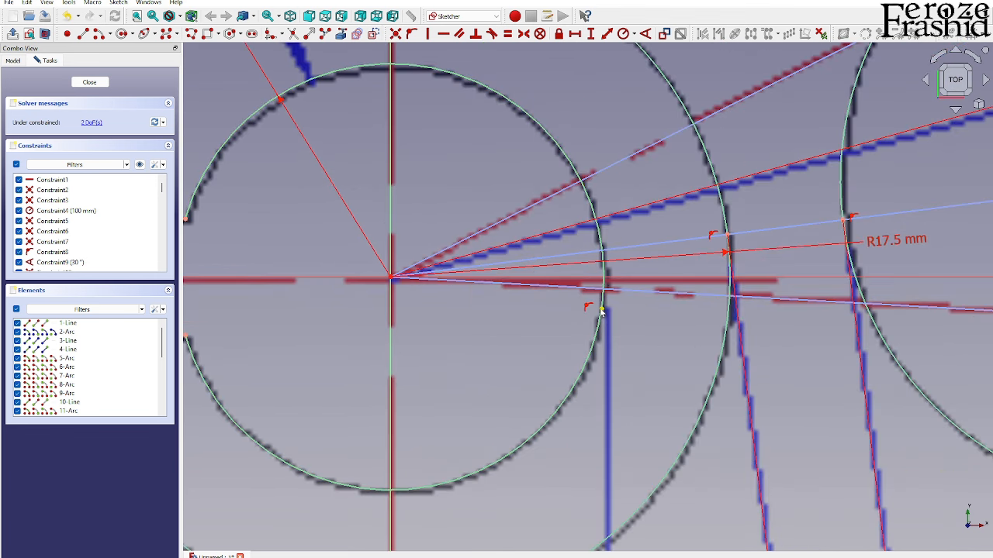
{"action": "left_click", "coordinate": [632, 281]}
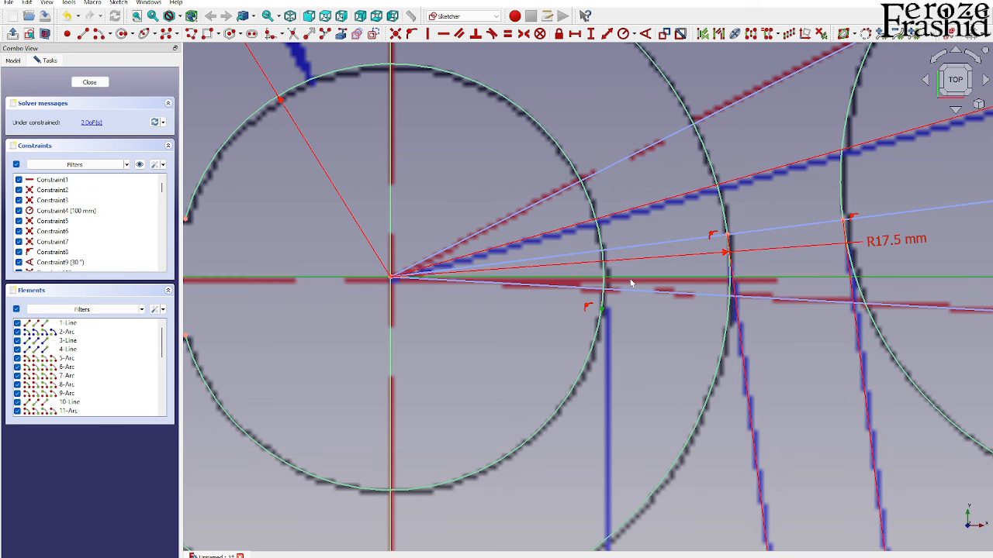
{"action": "left_click", "coordinate": [412, 33]}
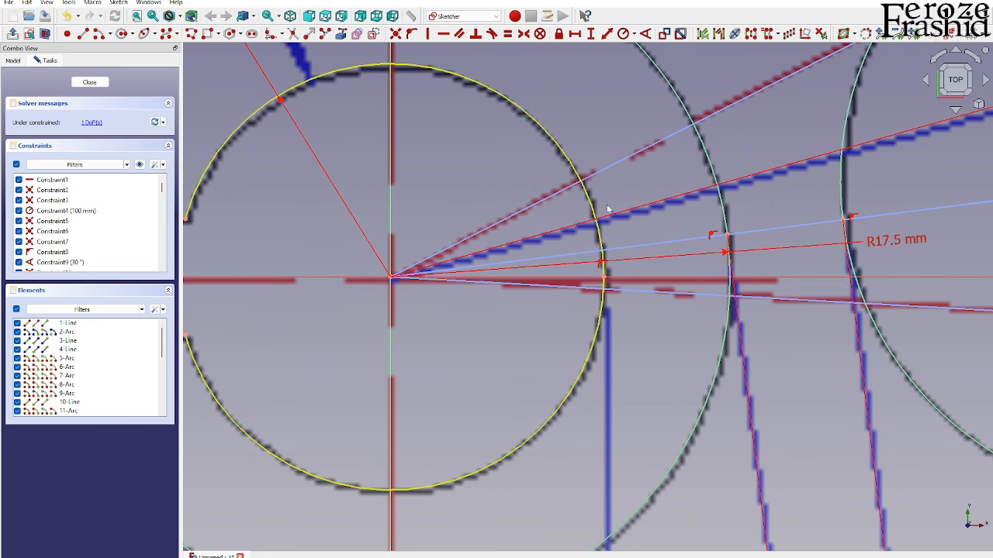
{"action": "scroll", "coordinate": [644, 264], "scroll_direction": "down", "scroll_amount": 3}
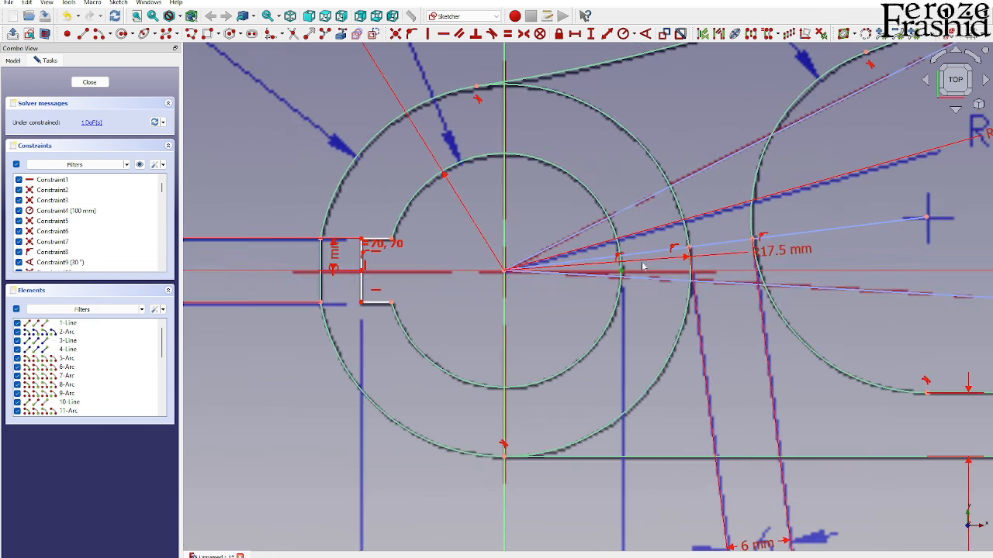
Constrain the horizontal distance between the keyway's lower back corner and the point on the bore arc to 24.5 mm
{"action": "left_click", "coordinate": [363, 303]}
{"action": "left_click", "coordinate": [574, 33]}
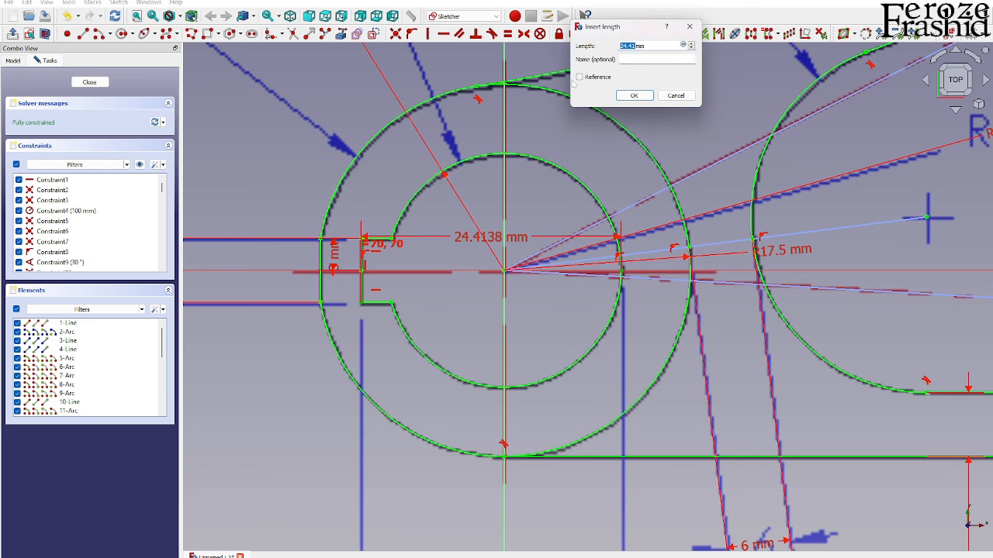
{"action": "type", "text": "4"}
{"action": "key", "text": "Return"}
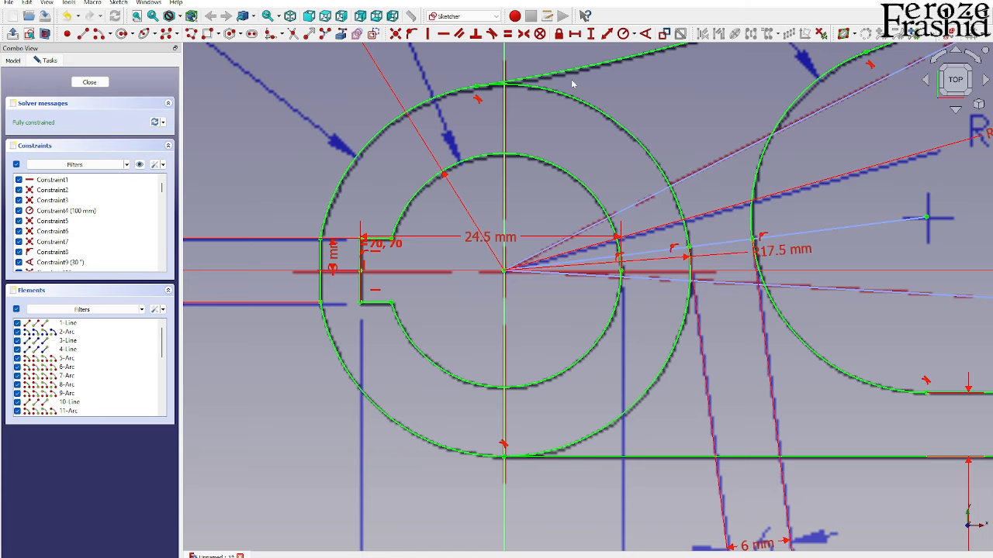
Finish editing the profile sketch and rename it sksMaster
{"action": "scroll", "coordinate": [453, 272], "scroll_direction": "down", "scroll_amount": 7}
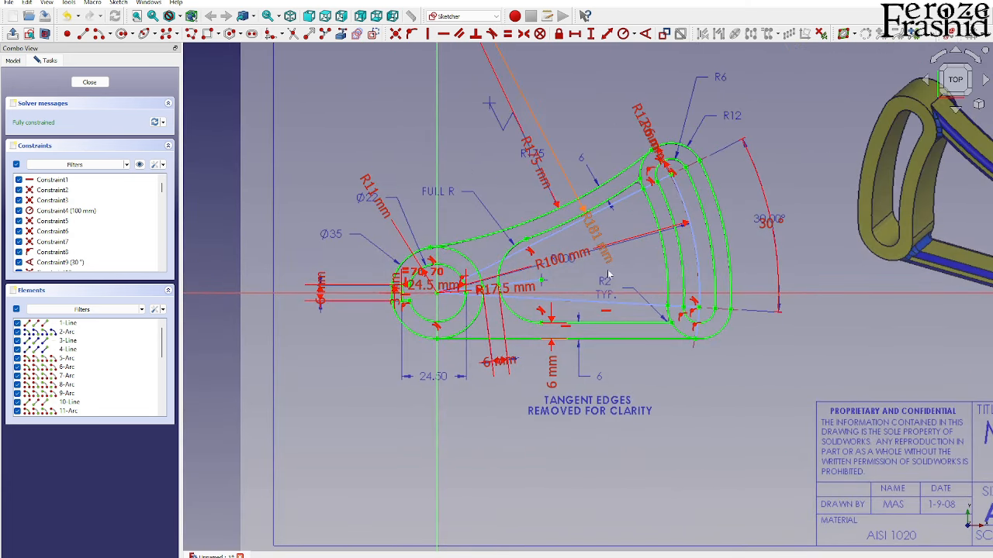
{"action": "scroll", "coordinate": [621, 287], "scroll_direction": "up", "scroll_amount": 4}
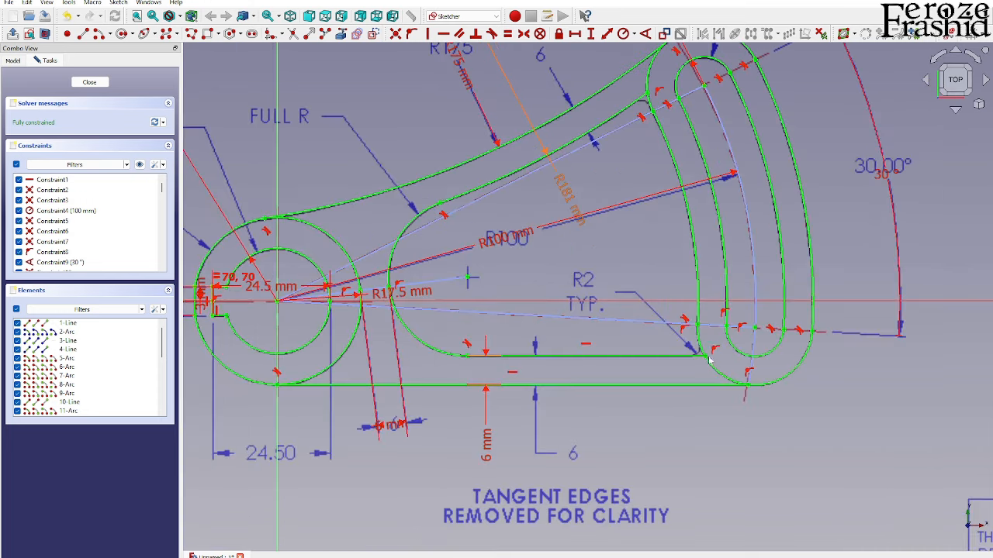
{"action": "scroll", "coordinate": [687, 394], "scroll_direction": "down", "scroll_amount": 1}
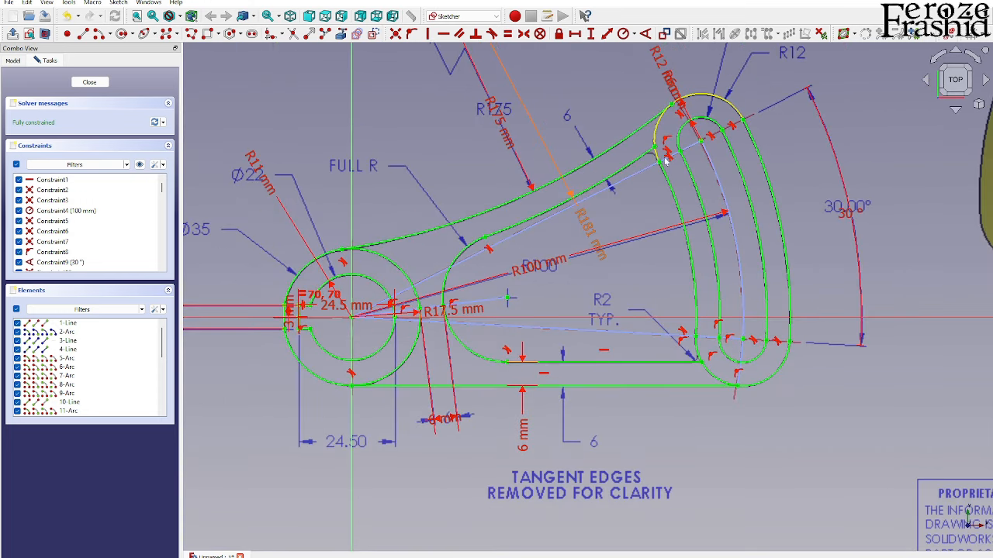
{"action": "scroll", "coordinate": [670, 259], "scroll_direction": "down", "scroll_amount": 2}
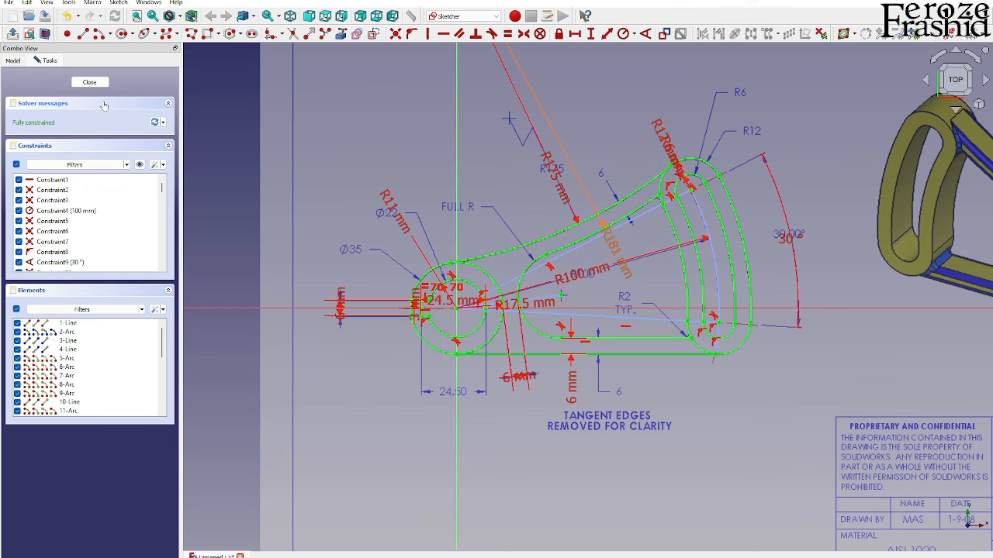
{"action": "left_click", "coordinate": [89, 82]}
{"action": "left_click", "coordinate": [50, 92]}
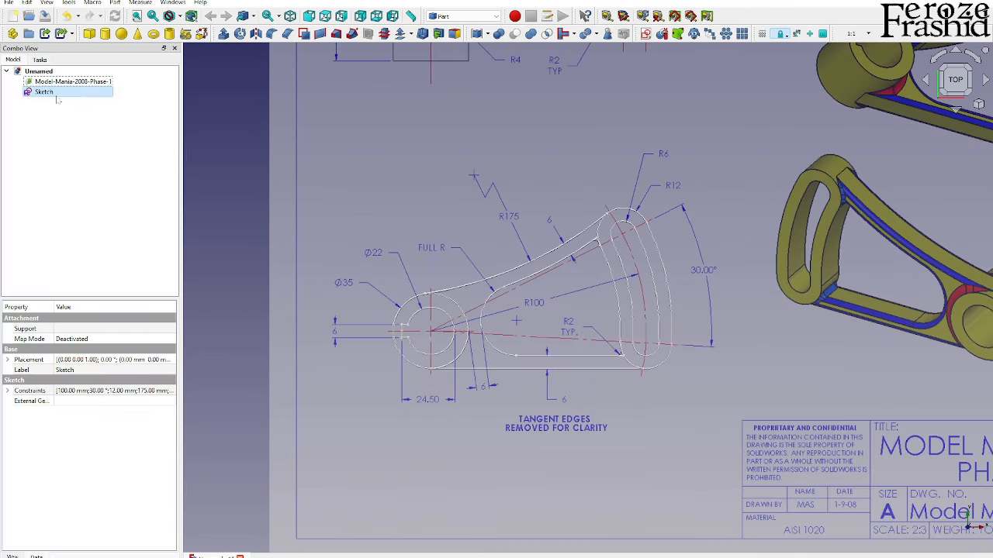
{"action": "left_click", "coordinate": [108, 91]}
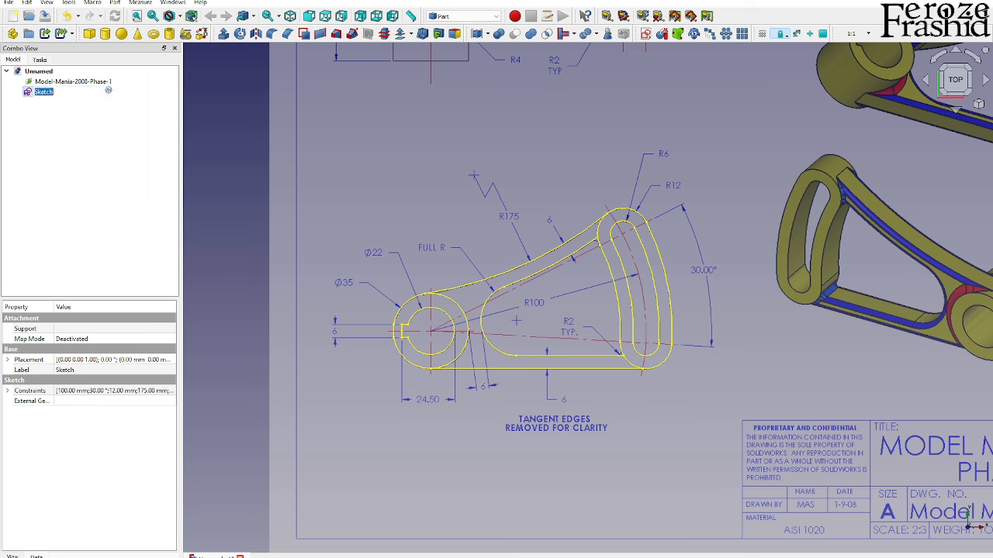
{"action": "type", "text": "ske"}
{"action": "type", "text": "Master"}
{"action": "key", "text": "Return"}
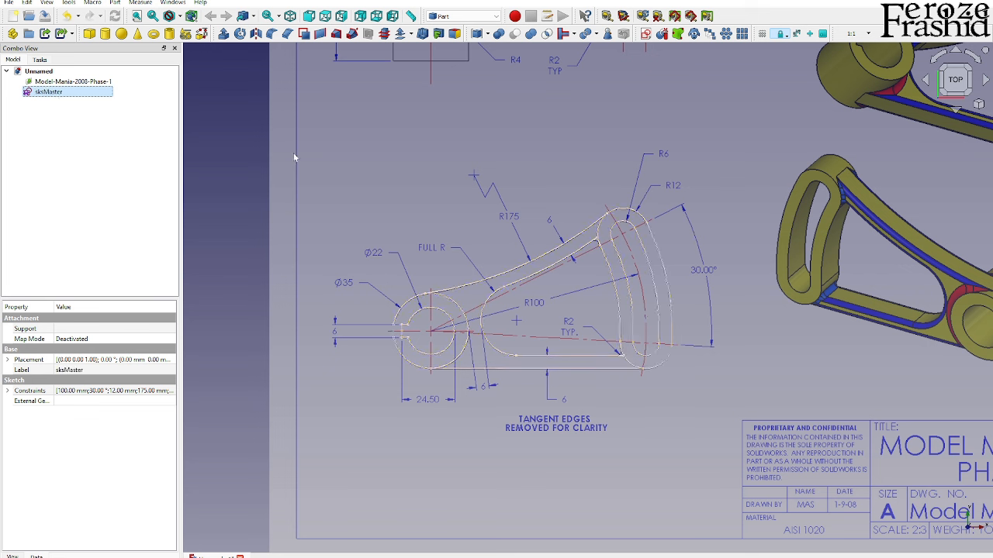
Make three copies of the sksMaster sketch in the document
{"action": "scroll", "coordinate": [499, 288], "scroll_direction": "down", "scroll_amount": 3}
{"action": "scroll", "coordinate": [660, 306], "scroll_direction": "up", "scroll_amount": 2}
{"action": "scroll", "coordinate": [613, 423], "scroll_direction": "down", "scroll_amount": 2}
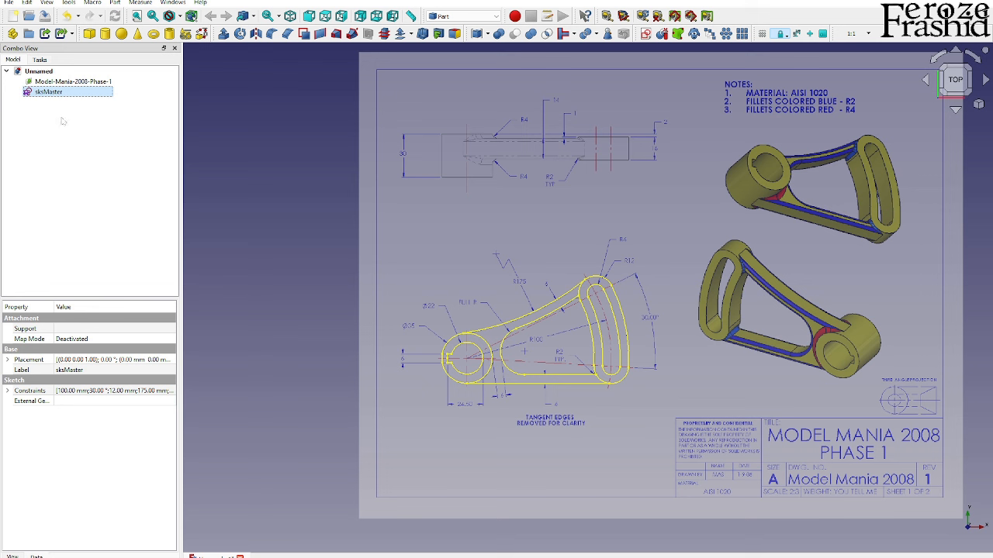
{"action": "left_click", "coordinate": [63, 121]}
{"action": "key", "text": "ctrl+v"}
{"action": "key", "text": "ctrl+v"}
{"action": "key", "text": "ctrl+v"}
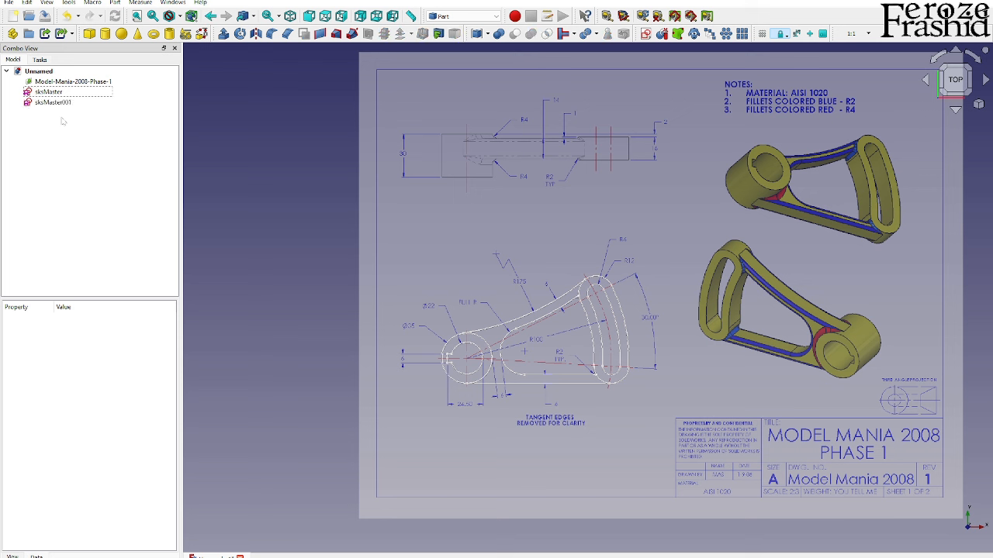
Rename the first sketch copy sksLeft and the second one sksMiddle
{"action": "left_click", "coordinate": [53, 102]}
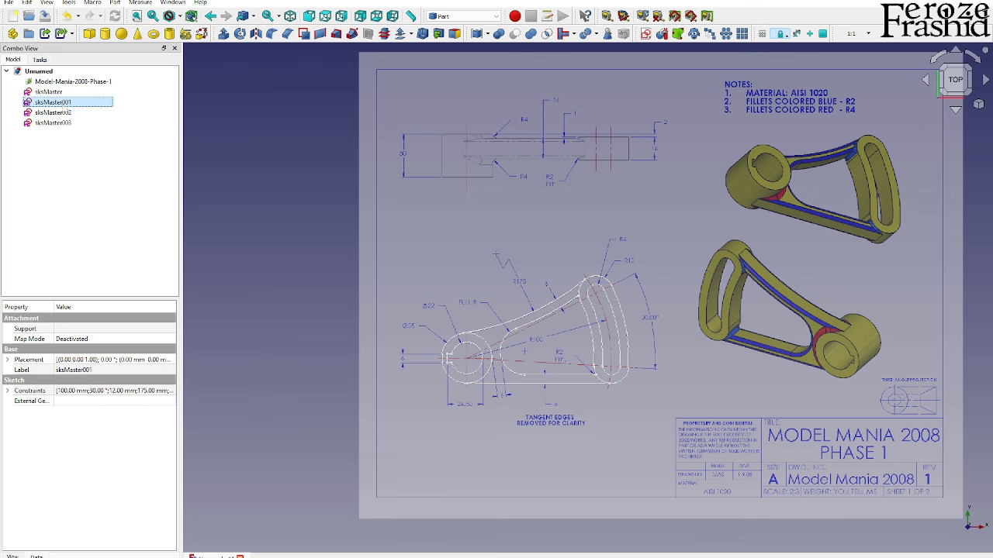
{"action": "type", "text": "sksLeft"}
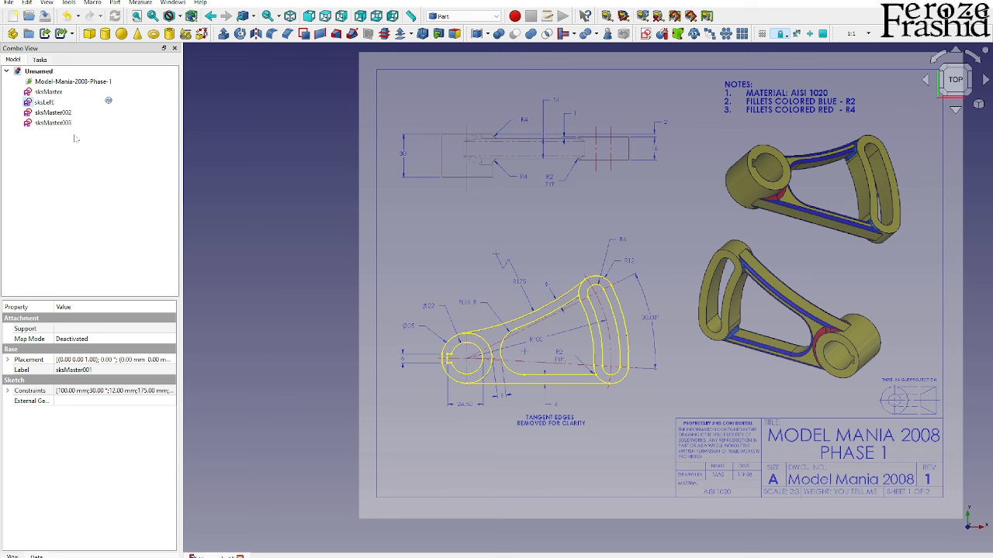
{"action": "key", "text": "Return"}
{"action": "left_click", "coordinate": [75, 138]}
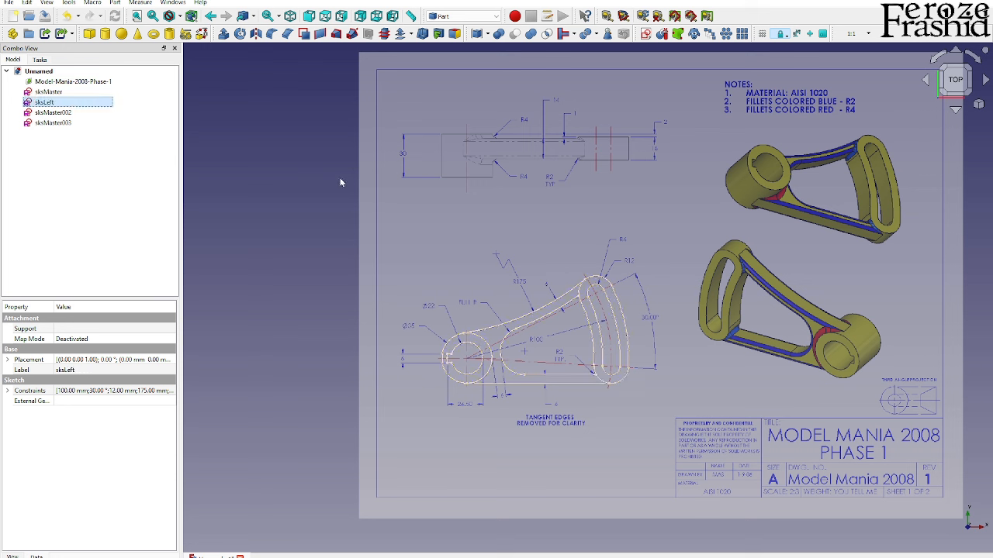
{"action": "left_click", "coordinate": [59, 115]}
{"action": "type", "text": "sksMiddle"}
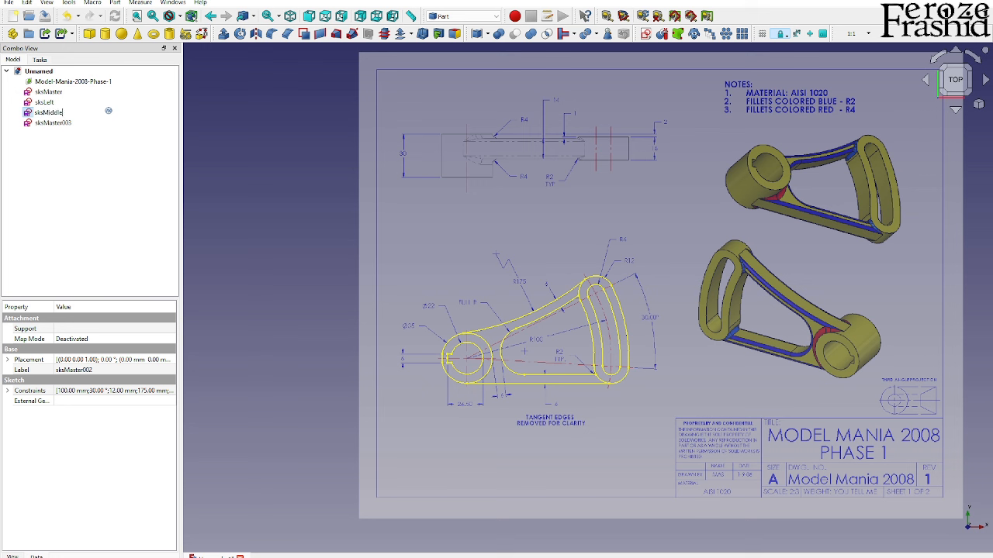
{"action": "key", "text": "Return"}
Rename the third sketch copy sksRight
{"action": "left_click", "coordinate": [54, 122]}
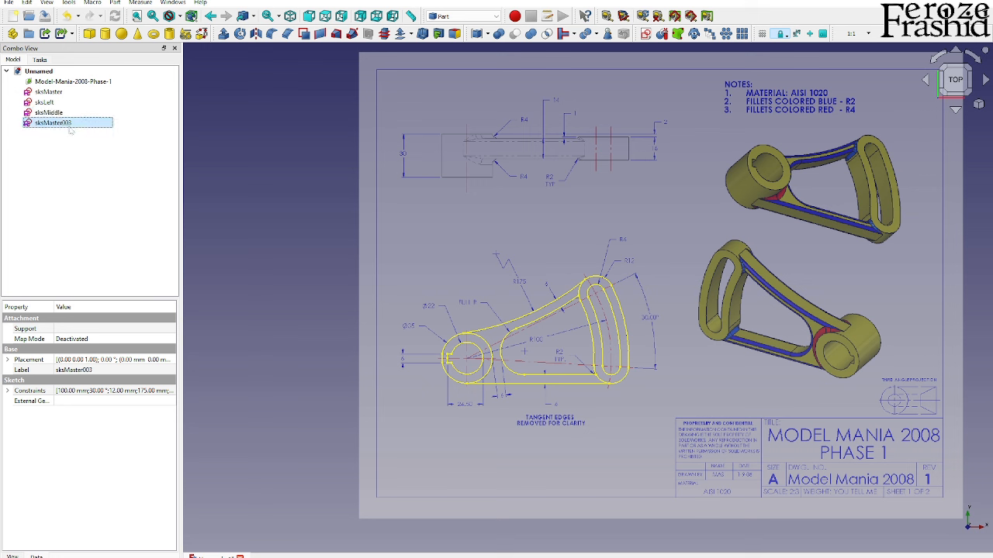
{"action": "key", "text": "F2"}
{"action": "type", "text": "sks"}
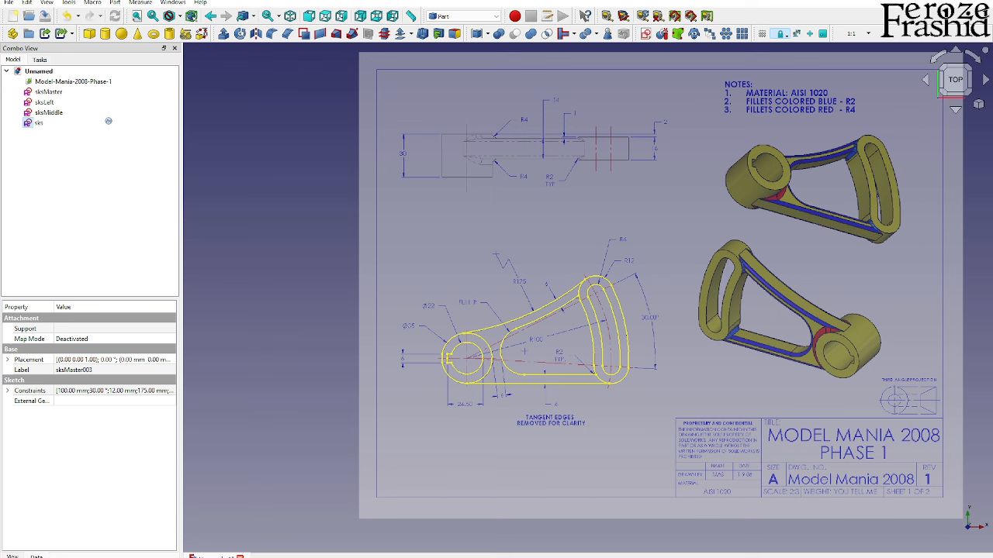
{"action": "type", "text": "Right"}
{"action": "key", "text": "Return"}
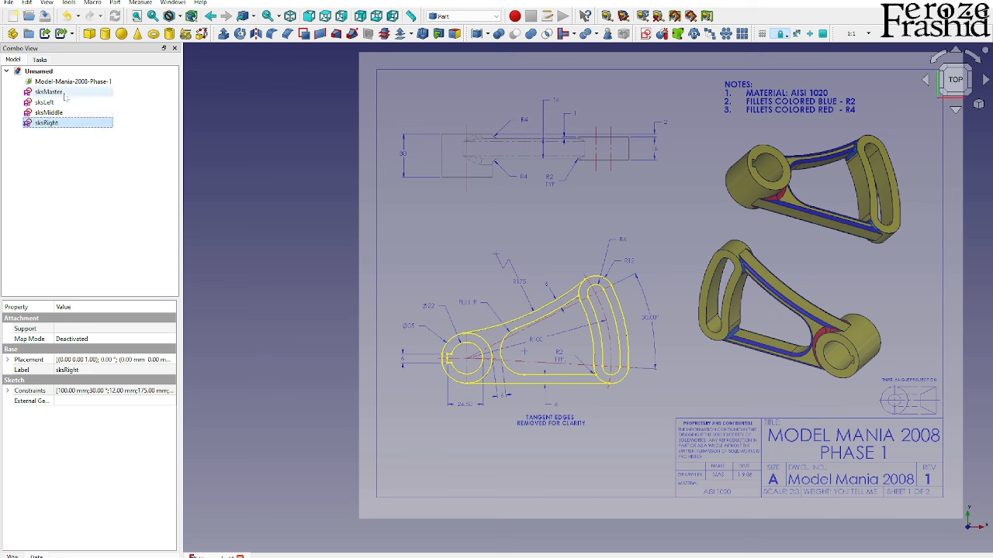
Hide the sksMaster, sksMiddle and sksRight sketches, leaving only sksLeft shown
{"action": "left_click", "coordinate": [65, 96]}
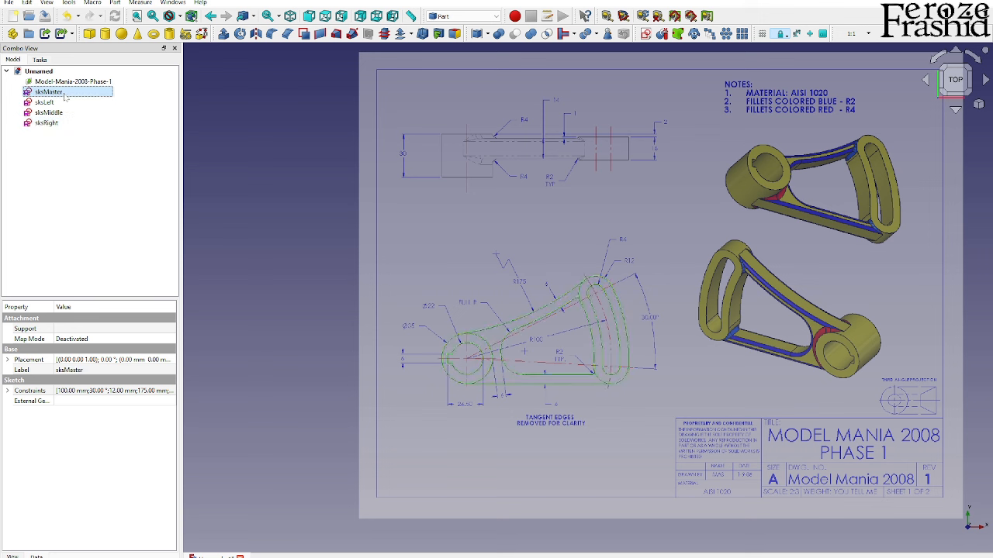
{"action": "key", "text": "space"}
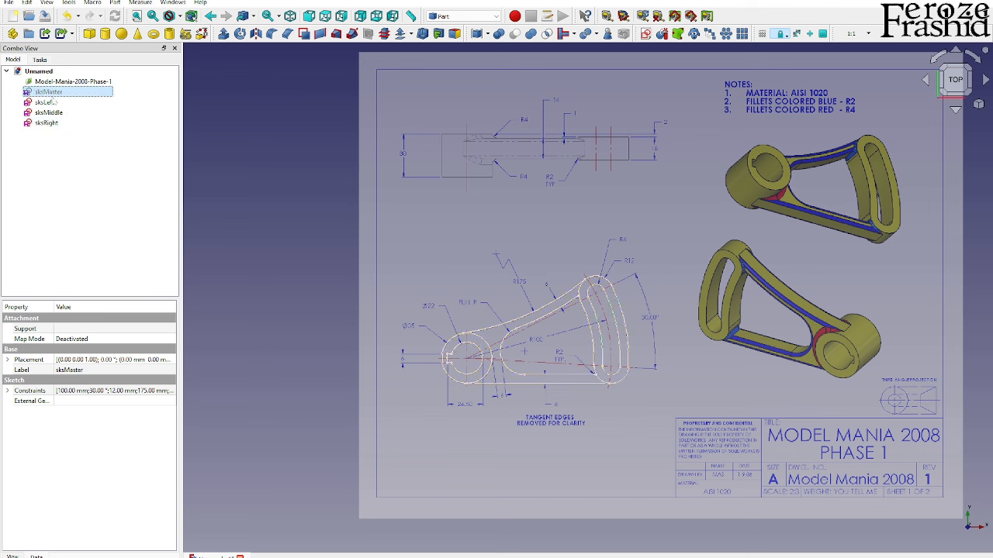
{"action": "left_click", "coordinate": [53, 101]}
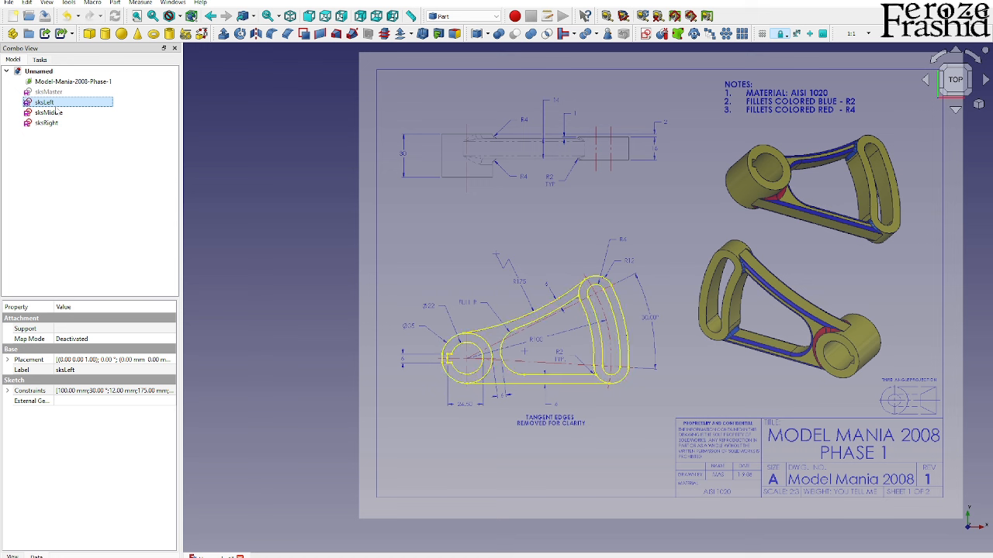
{"action": "left_click_drag", "start_coordinate": [53, 132], "coordinate": [50, 115]}
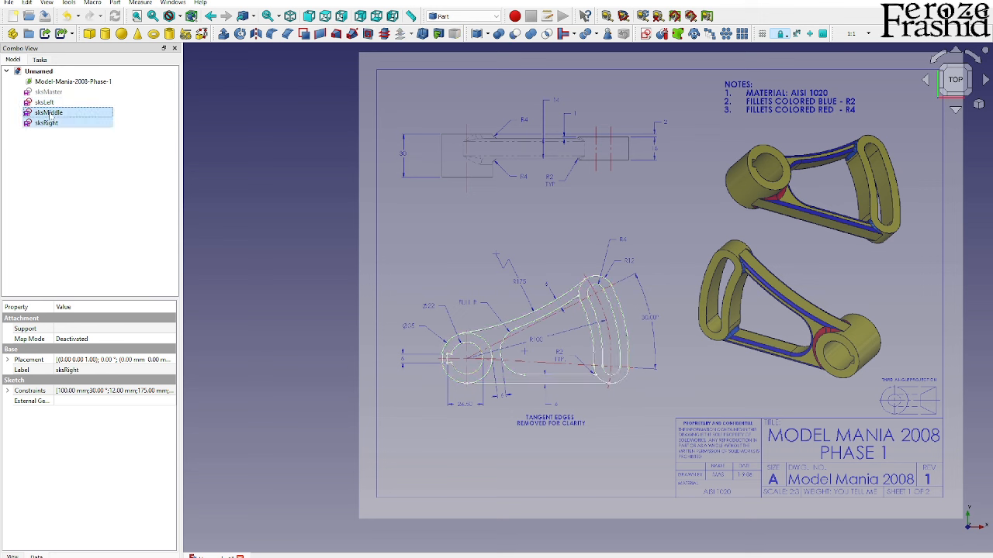
{"action": "left_click", "coordinate": [54, 102]}
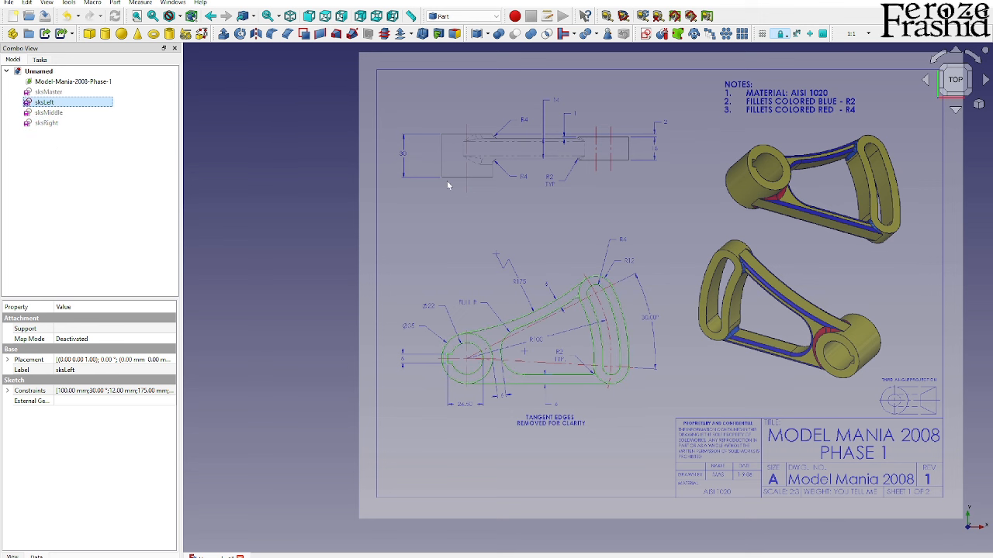
In sksLeft, convert everything except the hub circles and keyway to construction geometry and finish editing the sketch
{"action": "double_click", "coordinate": [48, 103]}
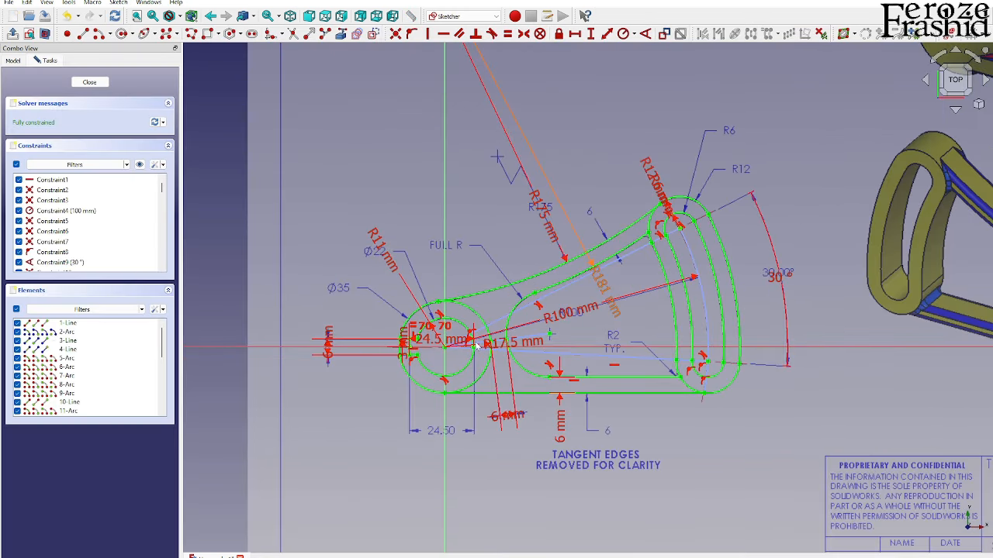
{"action": "scroll", "coordinate": [500, 355], "scroll_direction": "down", "scroll_amount": 1}
{"action": "mouse_move", "coordinate": [709, 407]}
{"action": "left_mouse_down"}
{"action": "mouse_move", "coordinate": [591, 238]}
{"action": "mouse_move", "coordinate": [535, 202]}
{"action": "mouse_move", "coordinate": [519, 205]}
{"action": "left_mouse_up"}
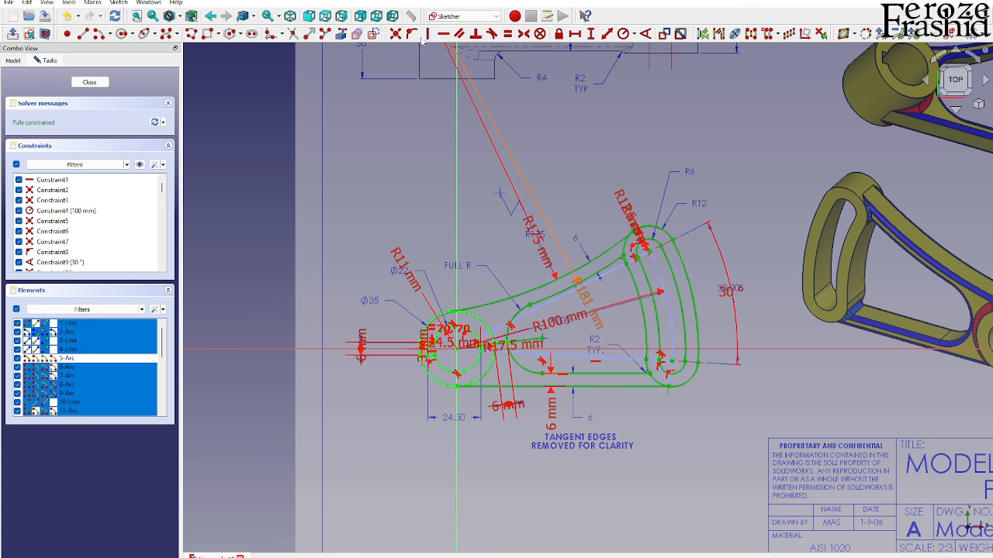
{"action": "left_click", "coordinate": [388, 82]}
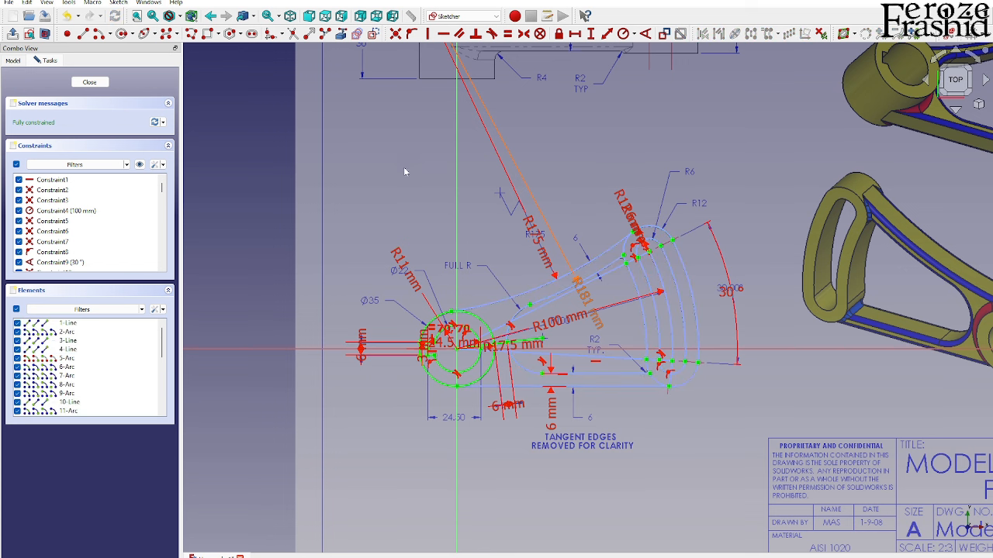
{"action": "scroll", "coordinate": [531, 343], "scroll_direction": "up", "scroll_amount": 4}
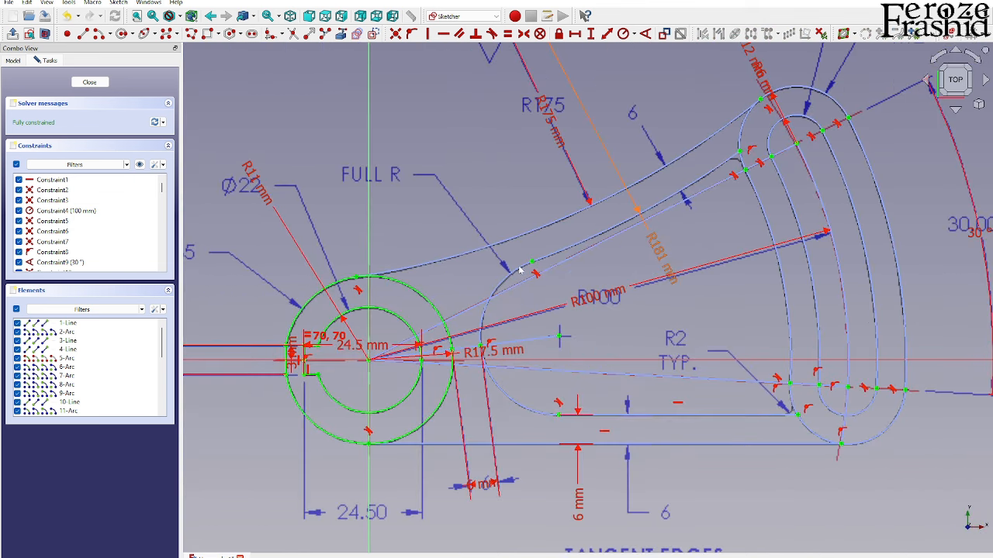
{"action": "scroll", "coordinate": [599, 330], "scroll_direction": "down", "scroll_amount": 4}
{"action": "left_click", "coordinate": [90, 78]}
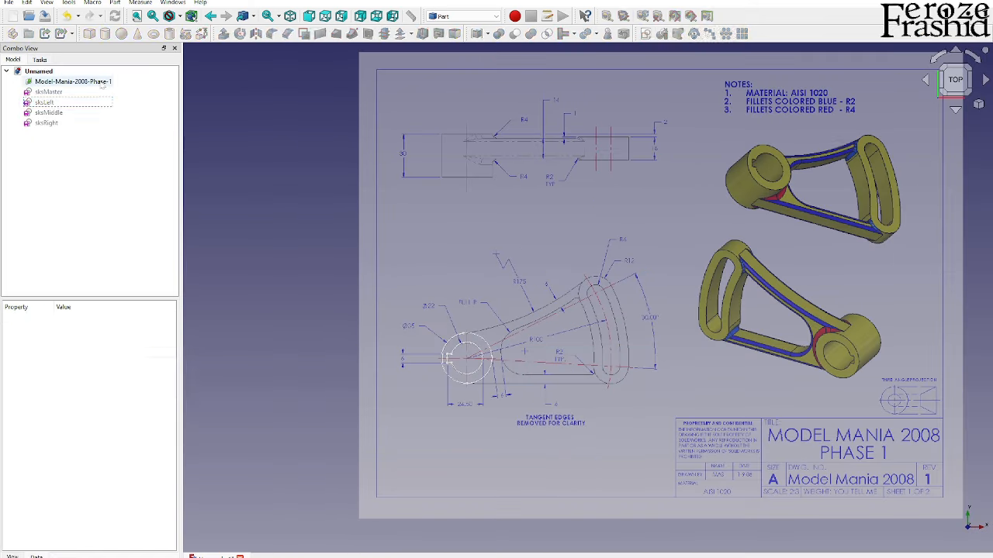
Hide the Model-Mania-2008-Phase-1 reference image
{"action": "left_click", "coordinate": [464, 332]}
{"action": "key", "text": "space"}
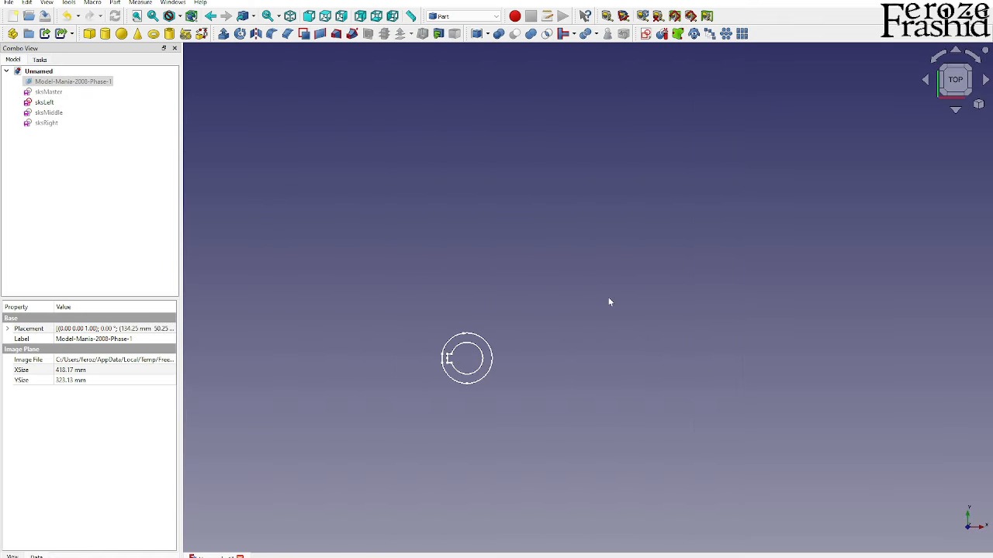
{"action": "scroll", "coordinate": [467, 370], "scroll_direction": "up", "scroll_amount": 3}
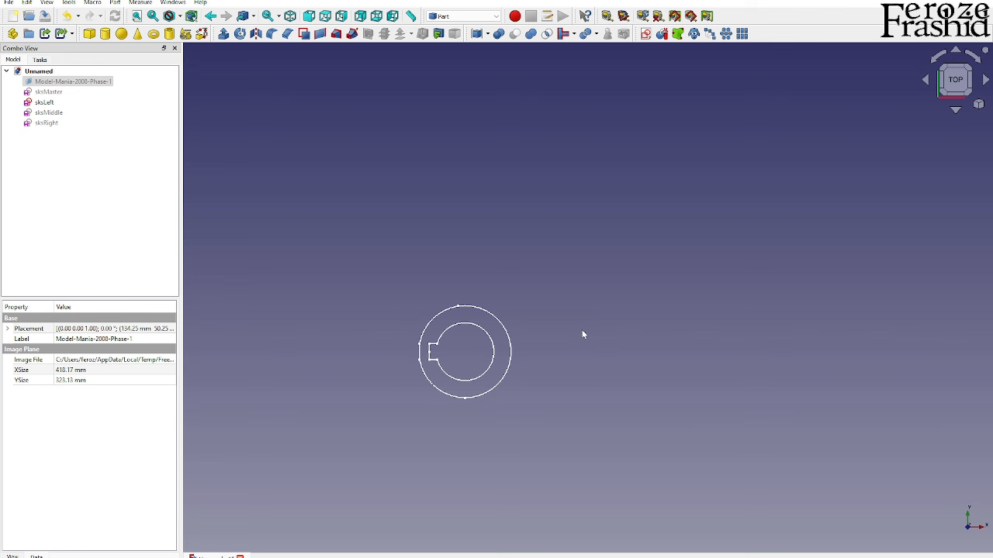
{"action": "scroll", "coordinate": [471, 365], "scroll_direction": "up", "scroll_amount": 3}
{"action": "scroll", "coordinate": [488, 322], "scroll_direction": "down", "scroll_amount": 2}
{"action": "scroll", "coordinate": [488, 323], "scroll_direction": "down", "scroll_amount": 1}
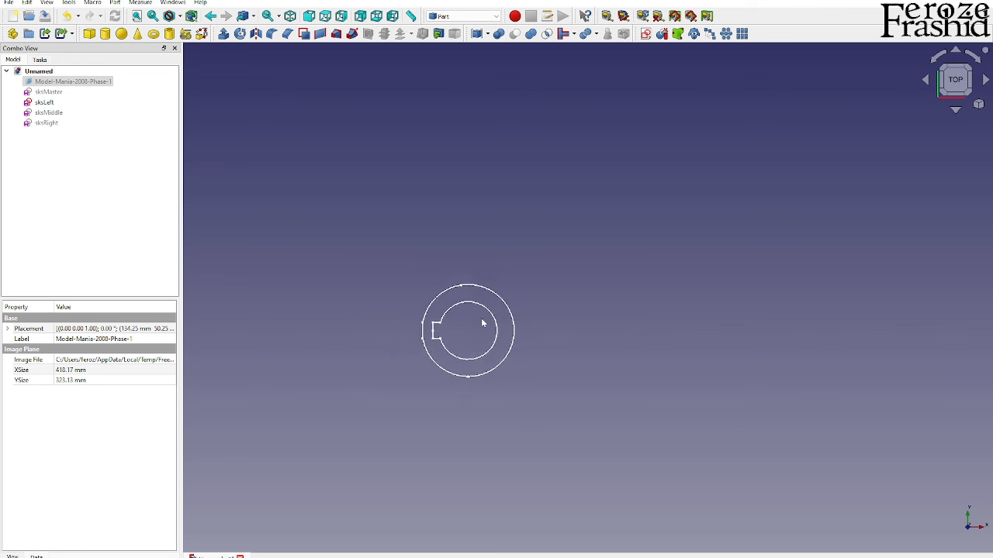
Hide the sksLeft sketch and show the sksMiddle sketch
{"action": "left_click", "coordinate": [45, 101]}
{"action": "key", "text": "space"}
{"action": "left_click", "coordinate": [48, 113]}
{"action": "key", "text": "space"}
In sksMiddle, convert the hub bore, keyway and outer hub arc on the side away from the arm to construction geometry
{"action": "double_click", "coordinate": [49, 112]}
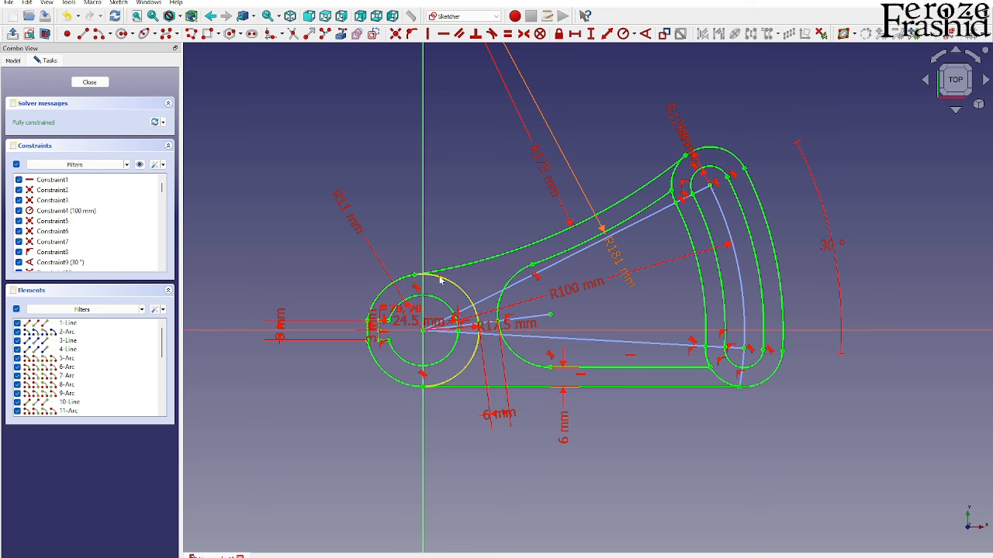
{"action": "left_click", "coordinate": [406, 284]}
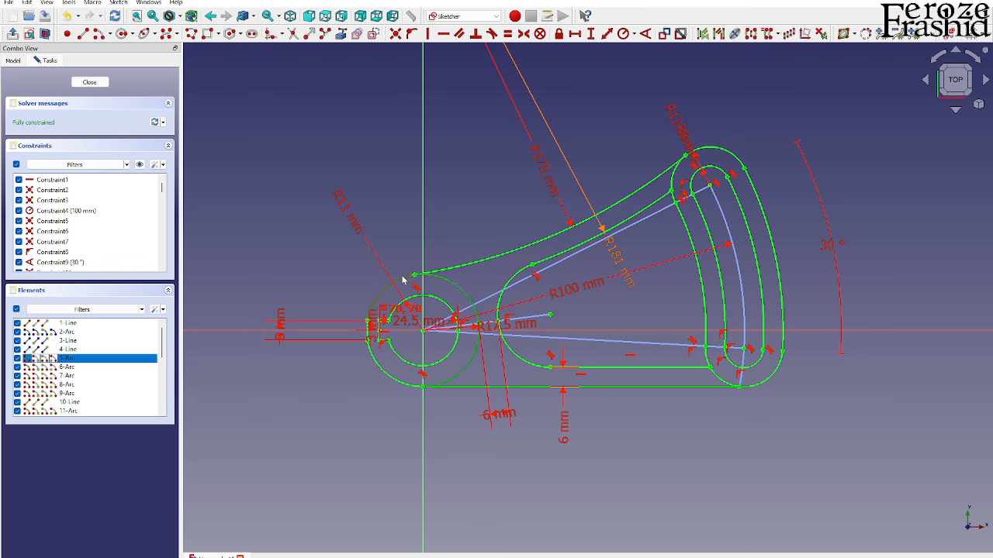
{"action": "left_click", "coordinate": [348, 276]}
{"action": "mouse_move", "coordinate": [349, 257]}
{"action": "left_mouse_down"}
{"action": "mouse_move", "coordinate": [404, 398]}
{"action": "mouse_move", "coordinate": [335, 266]}
{"action": "left_mouse_up"}
{"action": "left_click", "coordinate": [374, 39]}
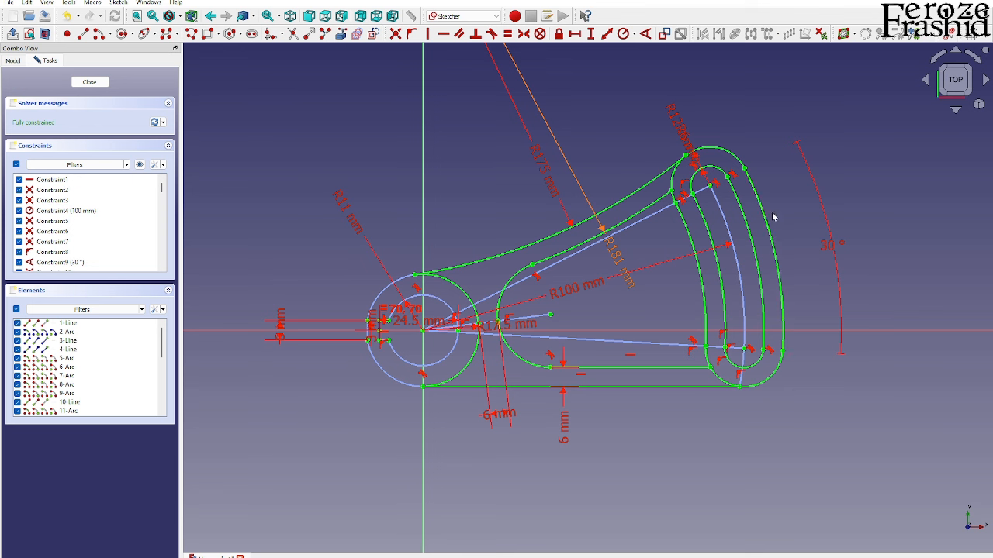
Convert the inner and outer arcs of the curved slot end to construction geometry in sksMiddle
{"action": "left_click_drag", "start_coordinate": [771, 212], "coordinate": [724, 149]}
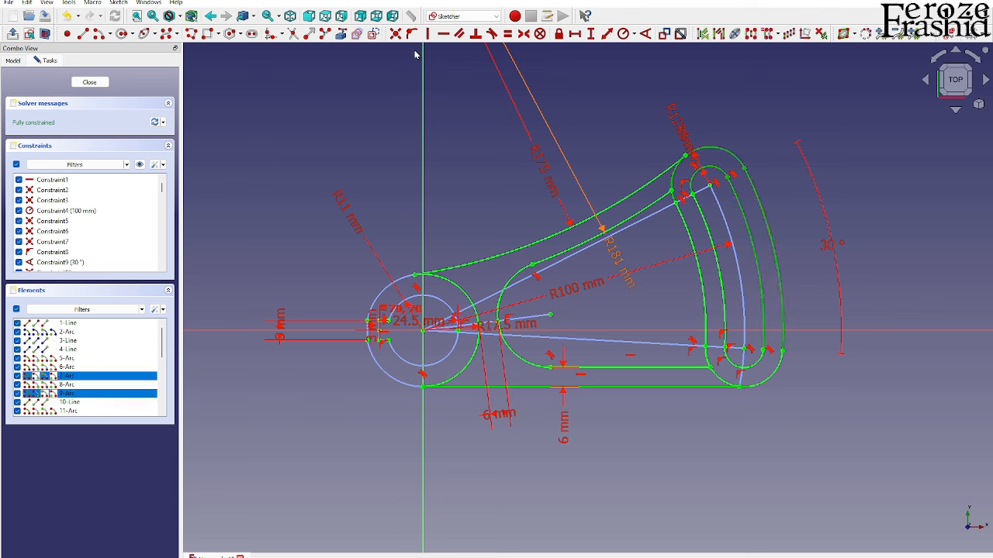
{"action": "left_click", "coordinate": [374, 34]}
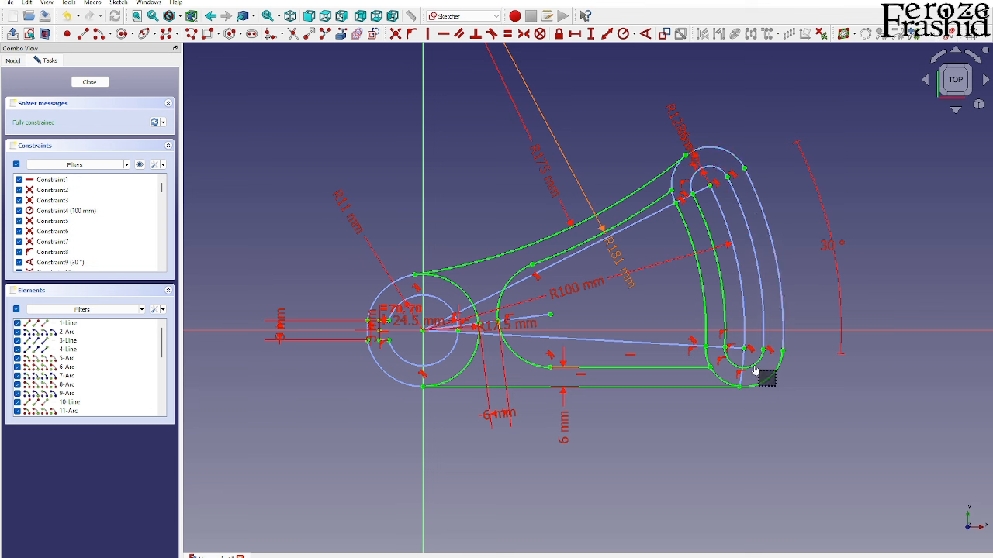
{"action": "left_click", "coordinate": [374, 34]}
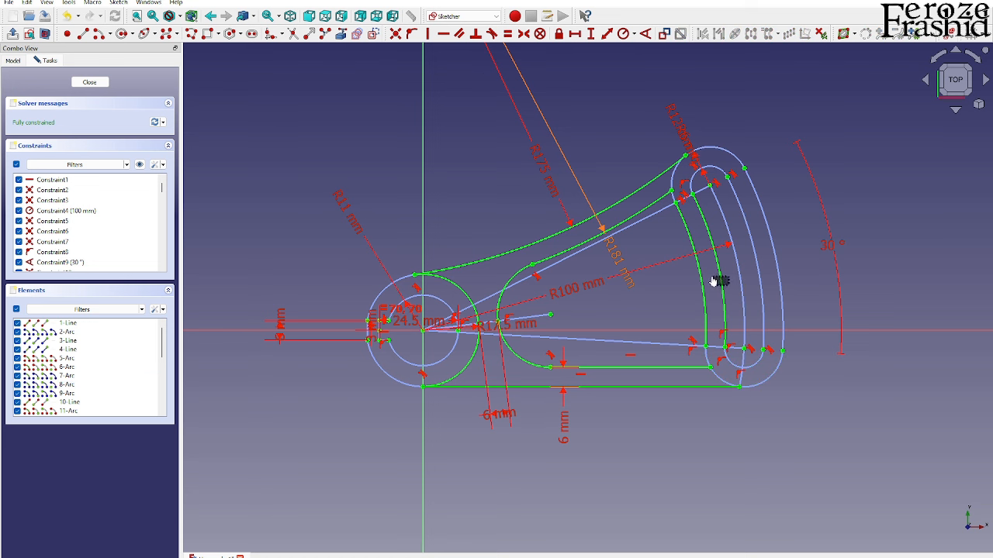
{"action": "left_click_drag", "start_coordinate": [712, 278], "coordinate": [698, 274]}
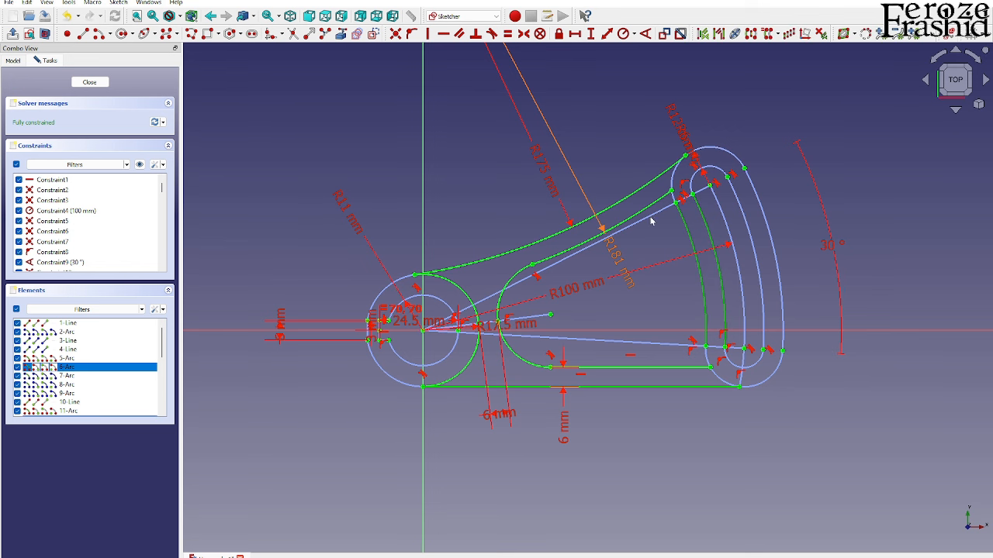
{"action": "left_click", "coordinate": [373, 35]}
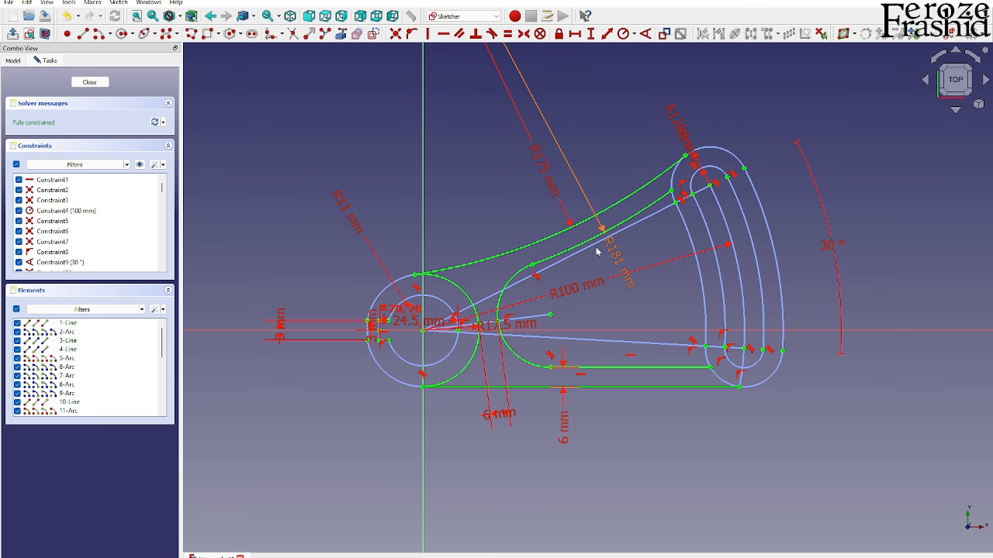
Reopen the sksMiddle sketch and draw an arc centred on the upper slot centre, spanning the open end of the upper arm
{"action": "left_click", "coordinate": [93, 82]}
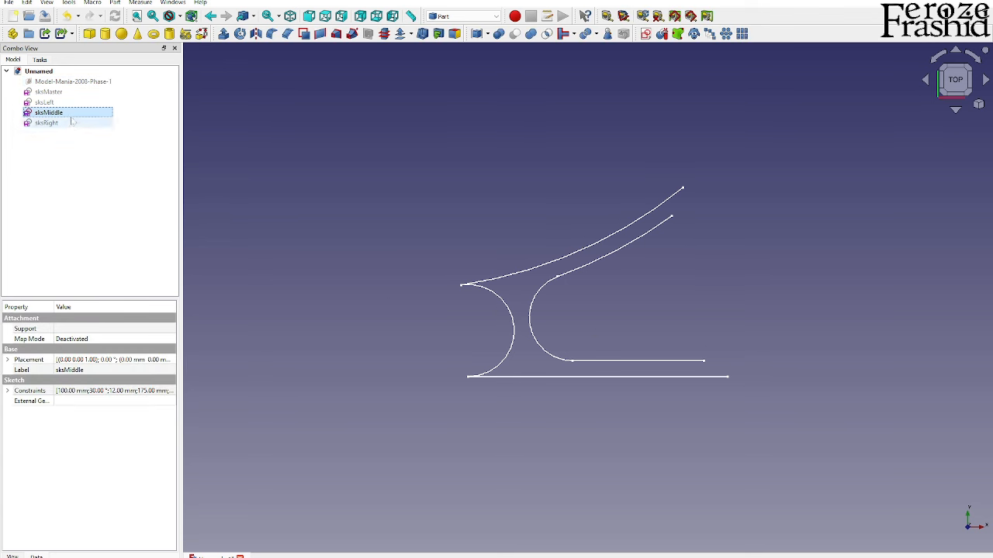
{"action": "double_click", "coordinate": [48, 112]}
{"action": "scroll", "coordinate": [671, 186], "scroll_direction": "up", "scroll_amount": 5}
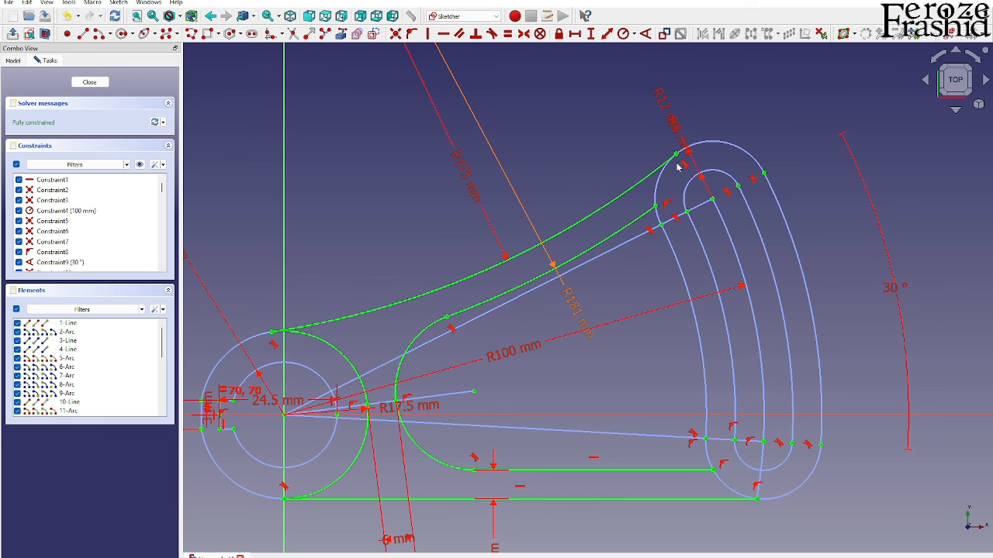
{"action": "left_click", "coordinate": [98, 36]}
{"action": "scroll", "coordinate": [720, 197], "scroll_direction": "up", "scroll_amount": 3}
{"action": "left_click", "coordinate": [710, 200]}
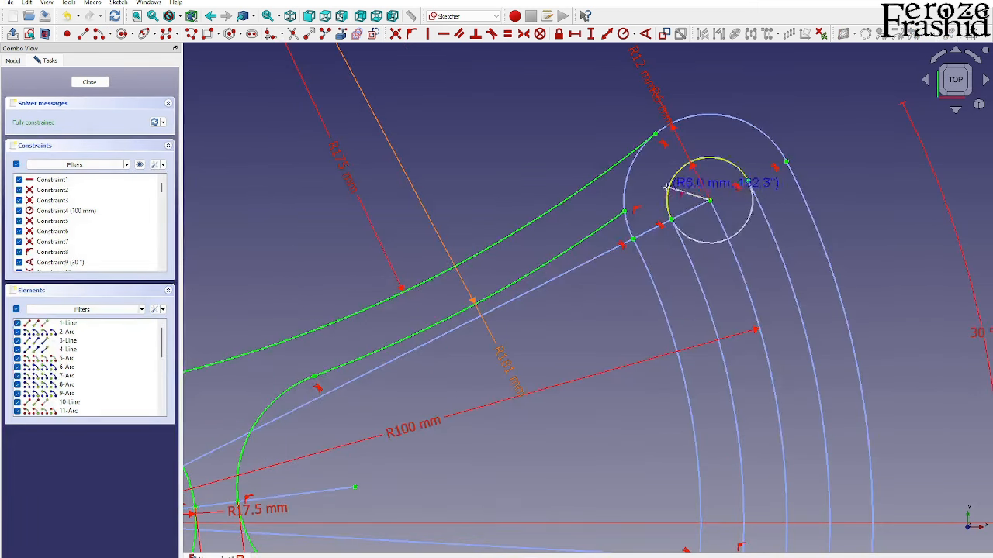
{"action": "left_click", "coordinate": [611, 204]}
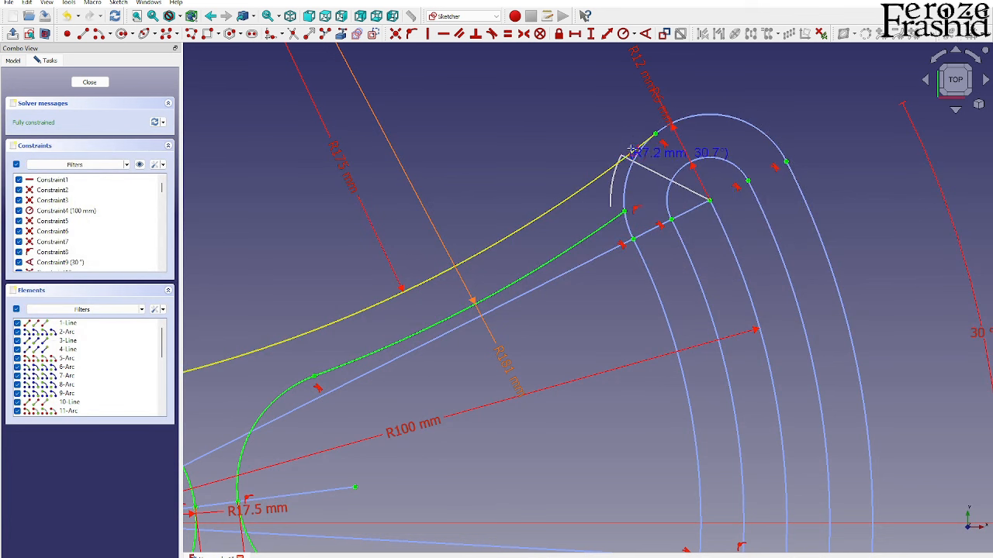
{"action": "left_click", "coordinate": [644, 128]}
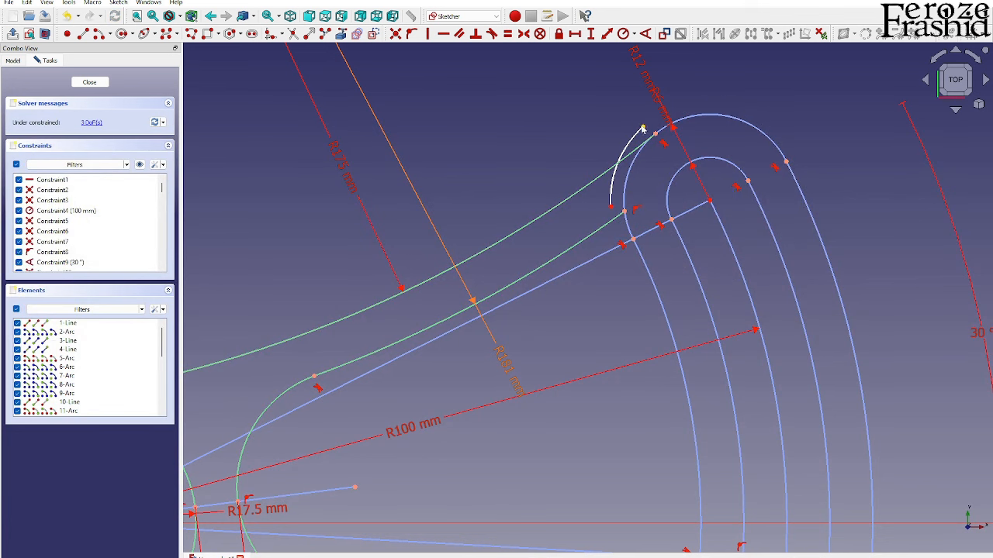
Make the new arc's upper end coincident with the endpoint of the outer R175 arm curve
{"action": "left_click", "coordinate": [643, 128]}
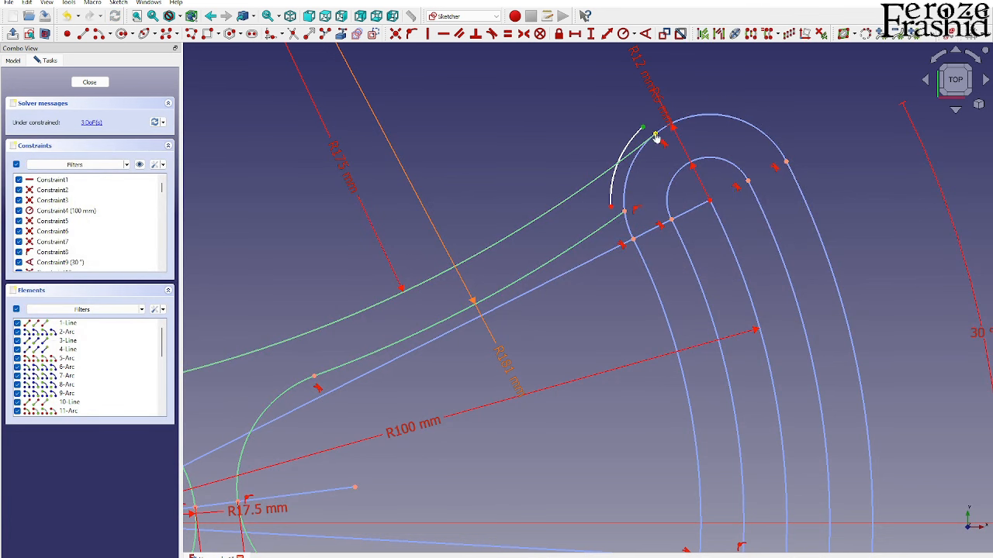
{"action": "left_click", "coordinate": [656, 135]}
{"action": "left_click", "coordinate": [395, 33]}
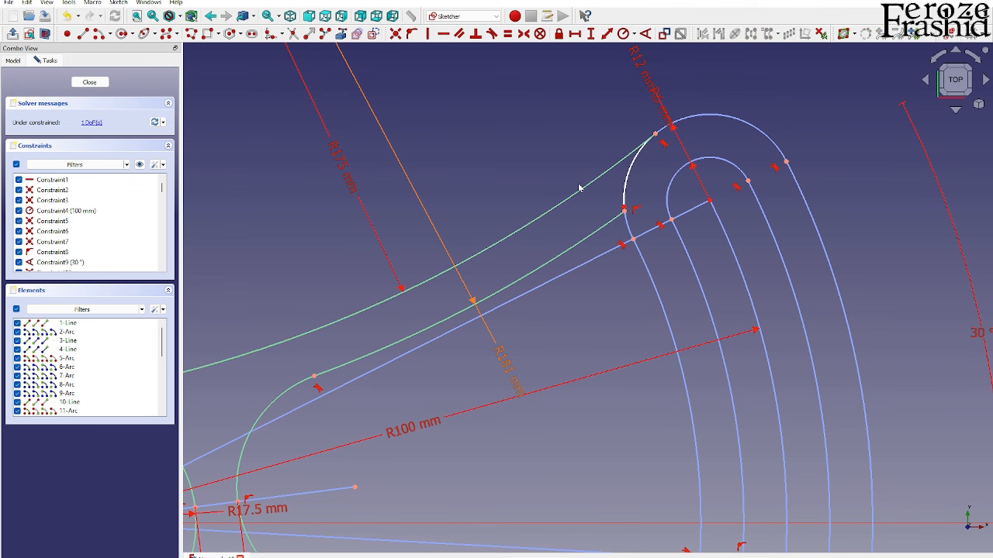
Try to make the arc's lower end coincident with the inner arm curve's endpoint, and undo that constraint
{"action": "scroll", "coordinate": [625, 209], "scroll_direction": "up", "scroll_amount": 2}
{"action": "left_click", "coordinate": [621, 208]}
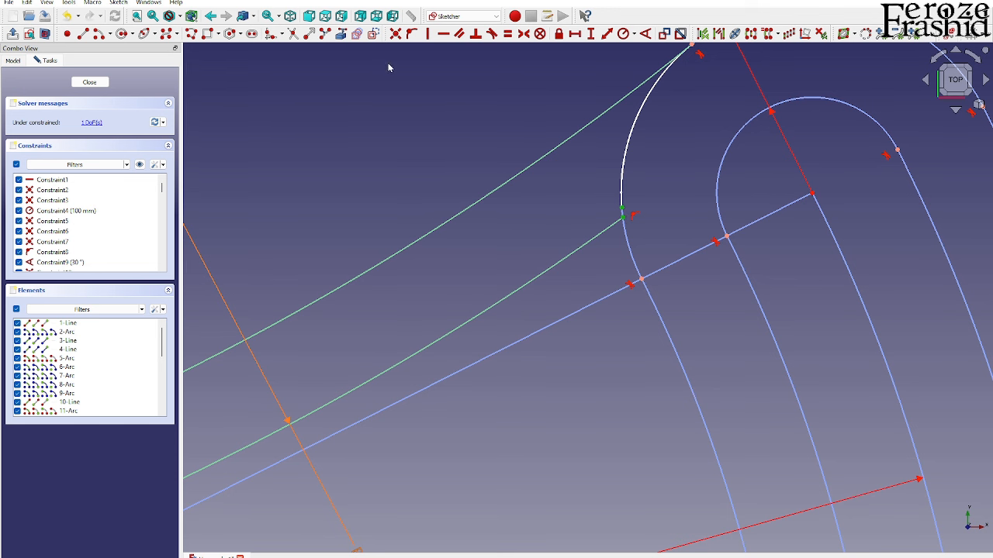
{"action": "left_click", "coordinate": [395, 33]}
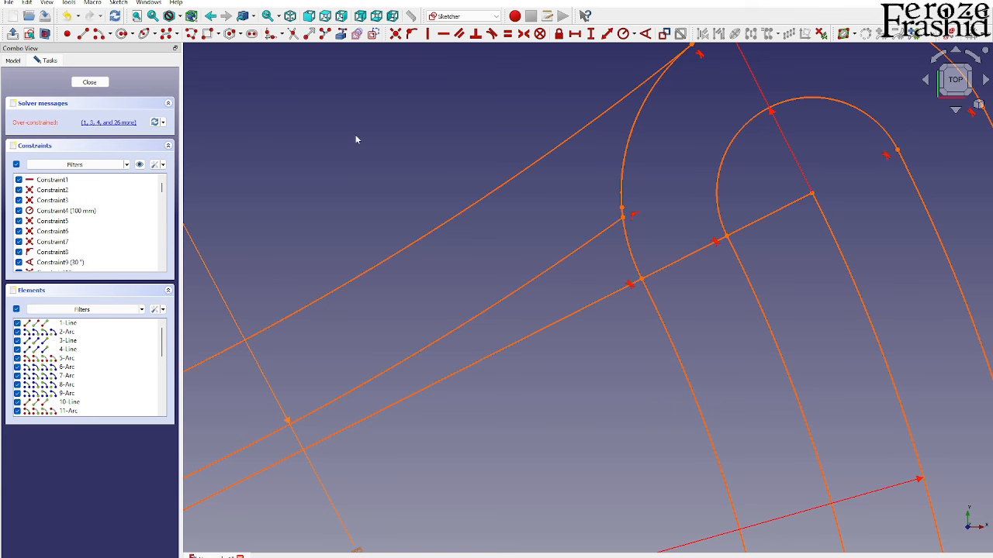
{"action": "key", "text": "ctrl+z"}
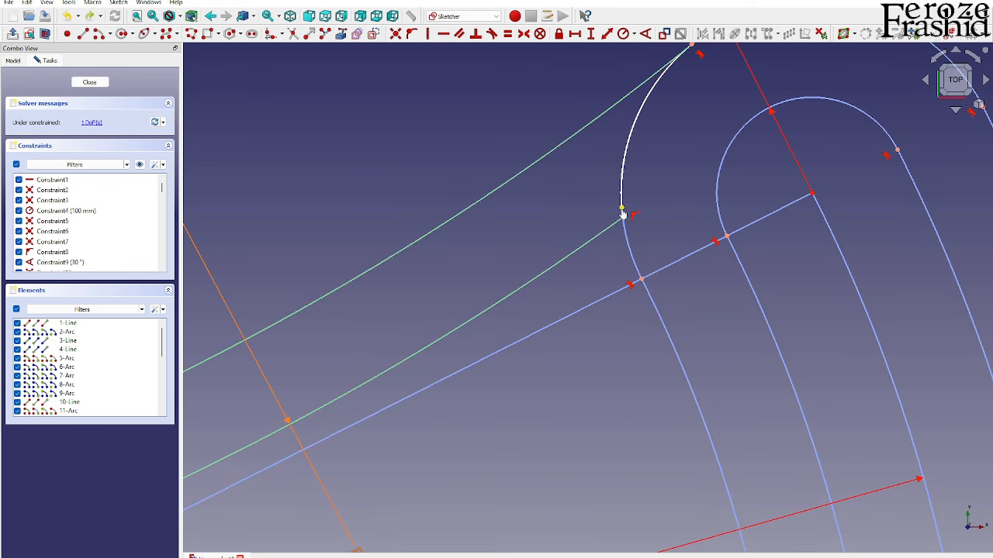
Constrain the arc's lower end to lie on the inner R181 arm curve
{"action": "mouse_move", "coordinate": [622, 209]}
{"action": "left_mouse_down"}
{"action": "mouse_move", "coordinate": [613, 224]}
{"action": "mouse_move", "coordinate": [605, 202]}
{"action": "mouse_move", "coordinate": [621, 199]}
{"action": "left_mouse_up"}
{"action": "left_click", "coordinate": [615, 224]}
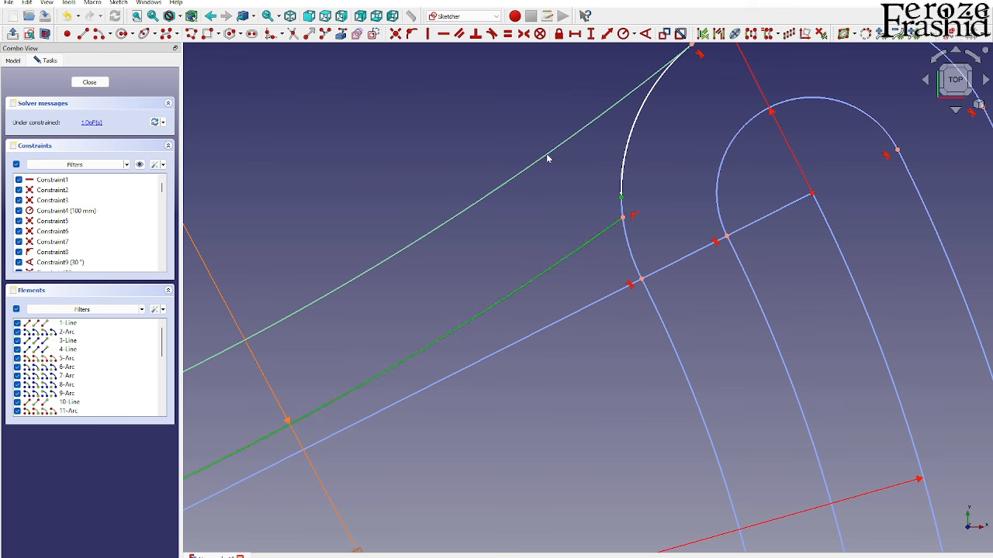
{"action": "left_click", "coordinate": [411, 35]}
Draw a second arc centred on the lower slot centre, spanning the open end of the lower arm
{"action": "scroll", "coordinate": [551, 162], "scroll_direction": "down", "scroll_amount": 3}
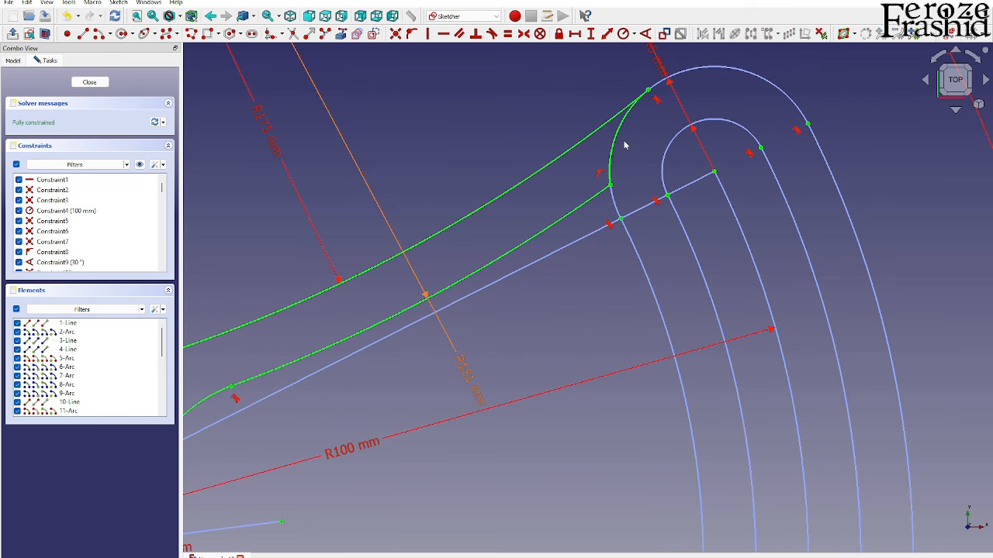
{"action": "scroll", "coordinate": [625, 146], "scroll_direction": "down", "scroll_amount": 4}
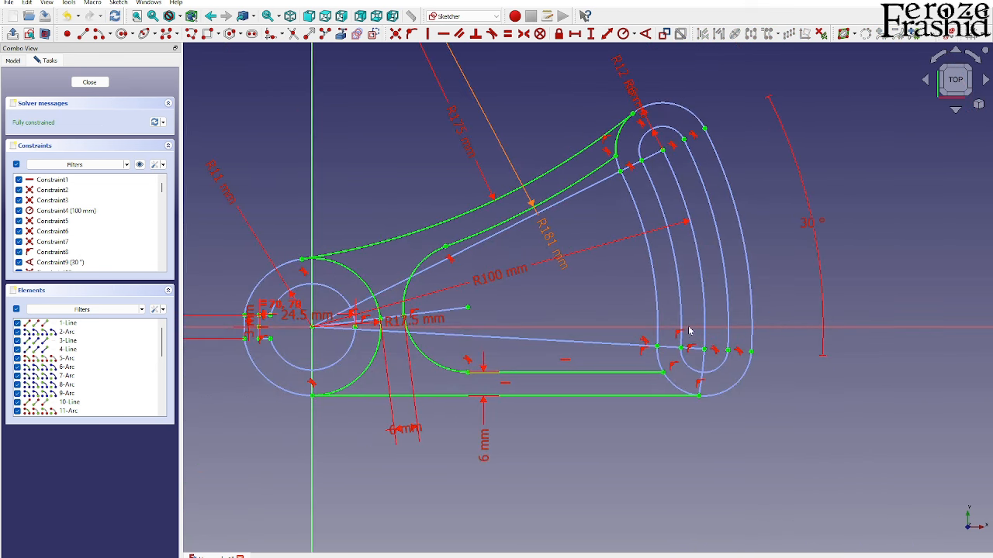
{"action": "scroll", "coordinate": [703, 412], "scroll_direction": "up", "scroll_amount": 2}
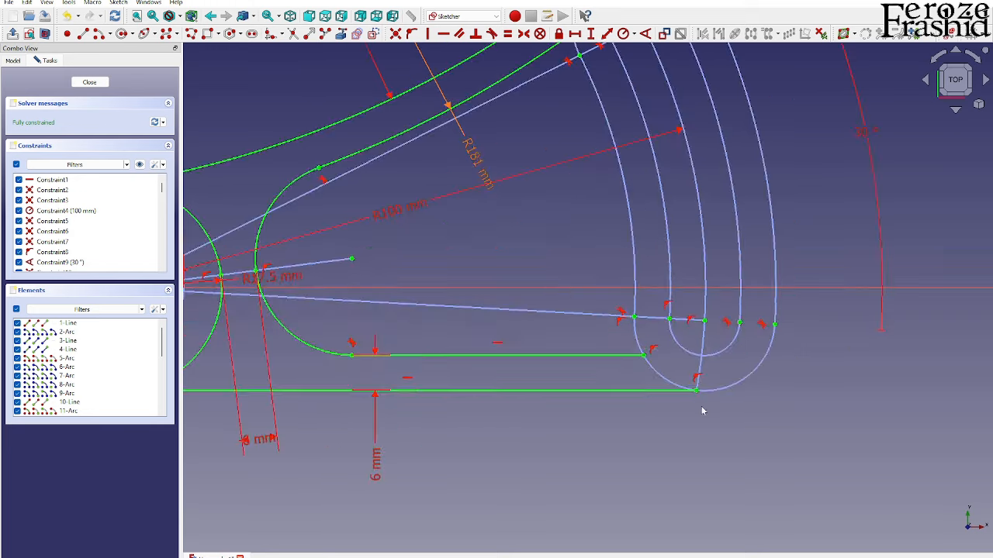
{"action": "left_click", "coordinate": [98, 34]}
{"action": "left_click", "coordinate": [704, 320]}
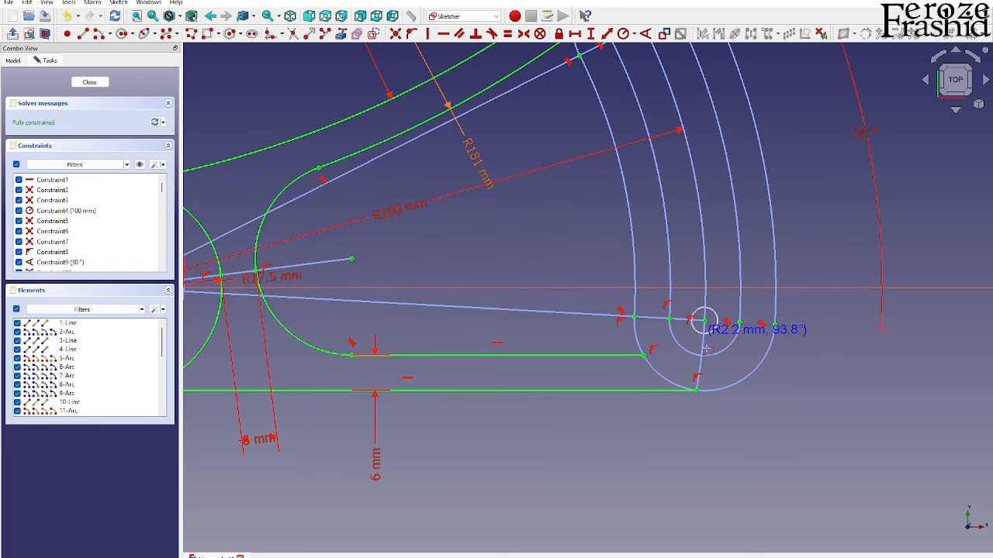
{"action": "left_click", "coordinate": [683, 403]}
{"action": "left_click", "coordinate": [630, 362]}
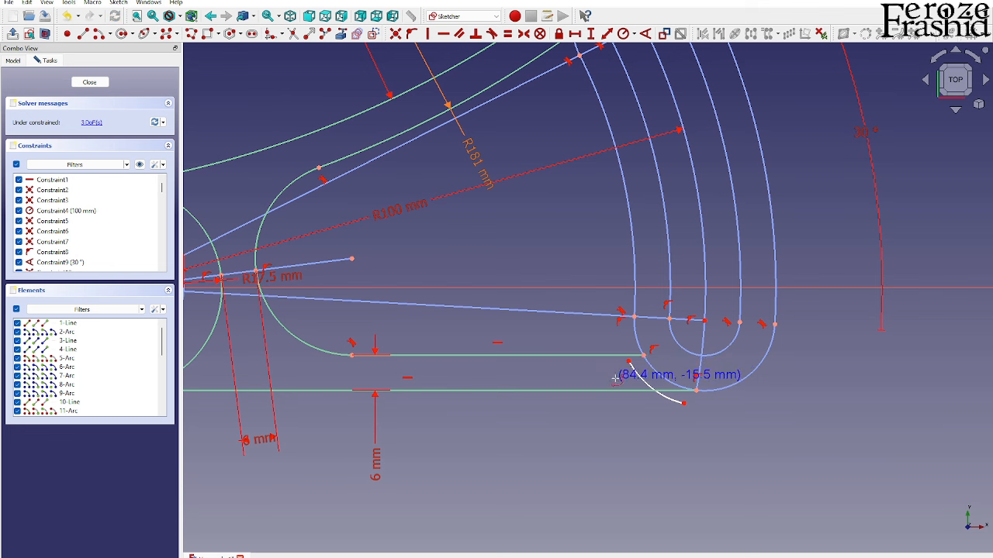
{"action": "right_click", "coordinate": [710, 436]}
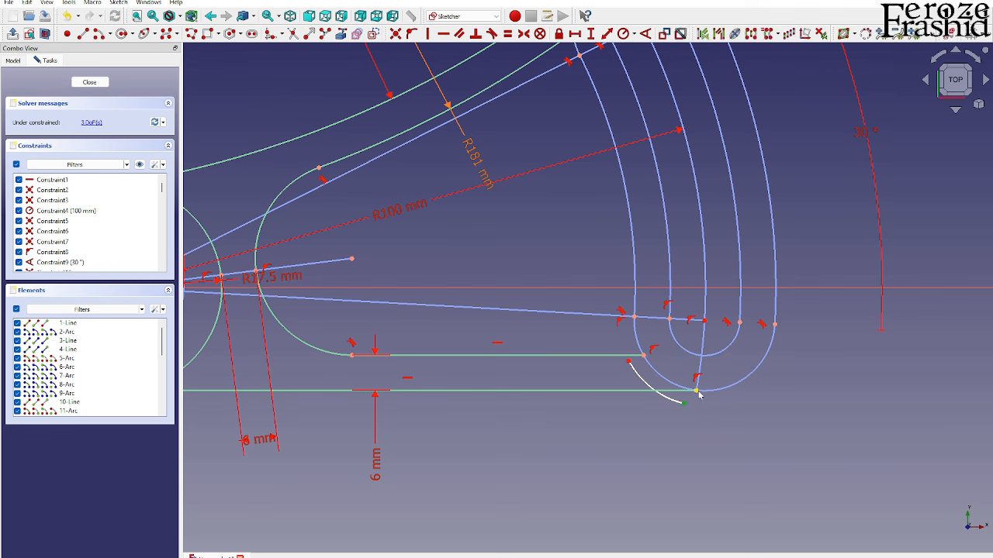
Attach the second arc's ends, one coincident with the bottom line's endpoint and the other lying on the arm's inner horizontal line
{"action": "left_click", "coordinate": [684, 404]}
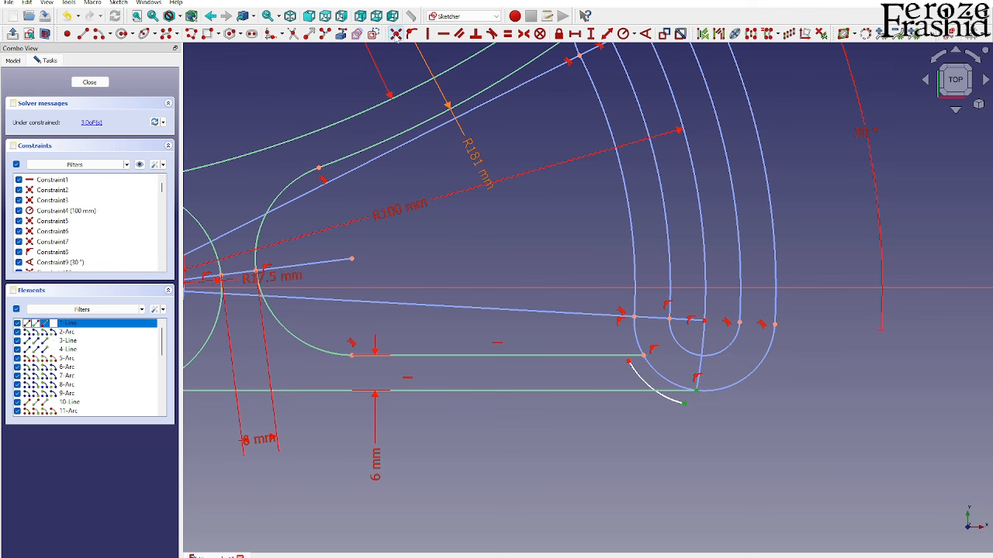
{"action": "left_click", "coordinate": [395, 34]}
{"action": "left_click", "coordinate": [643, 361]}
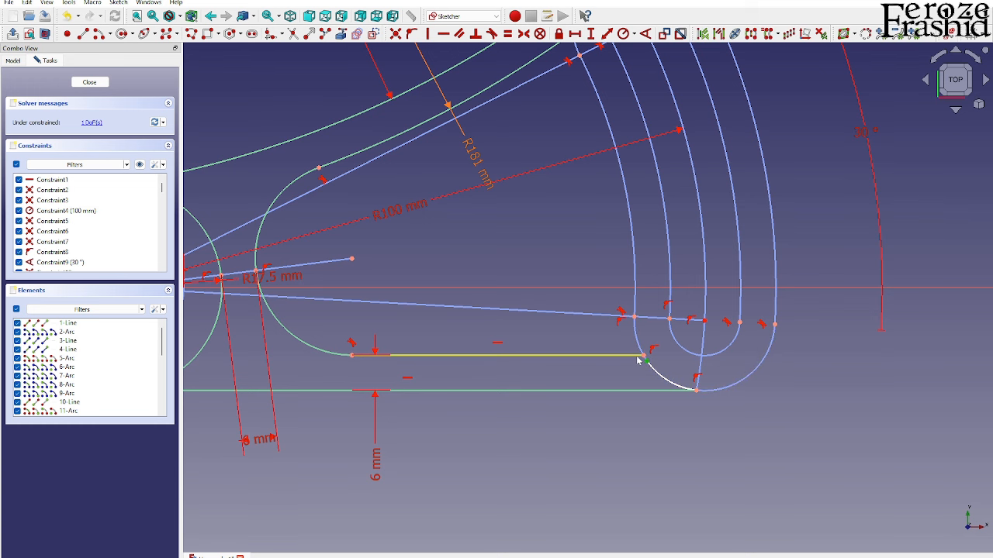
{"action": "left_click", "coordinate": [640, 356]}
{"action": "left_click", "coordinate": [412, 36]}
{"action": "scroll", "coordinate": [882, 507], "scroll_direction": "down", "scroll_amount": 3}
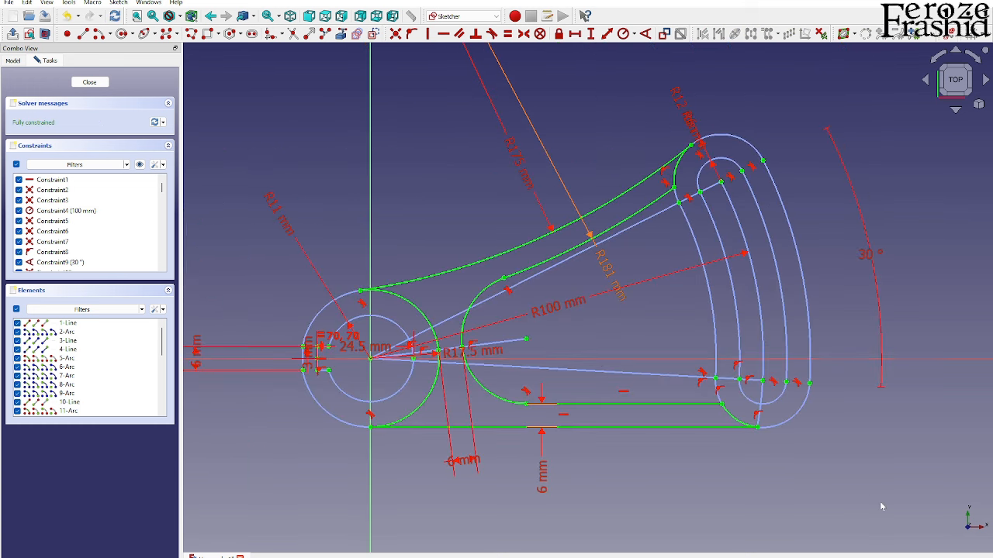
Finish editing sksMiddle, hide it and show the sksRight sketch
{"action": "left_click", "coordinate": [89, 82]}
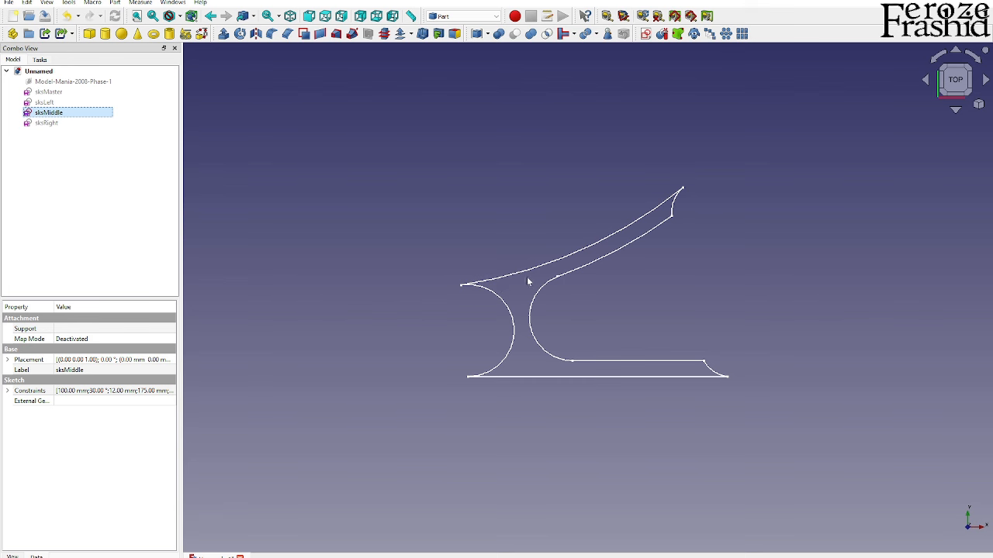
{"action": "key", "text": "space"}
{"action": "left_click", "coordinate": [55, 123]}
{"action": "key", "text": "space"}
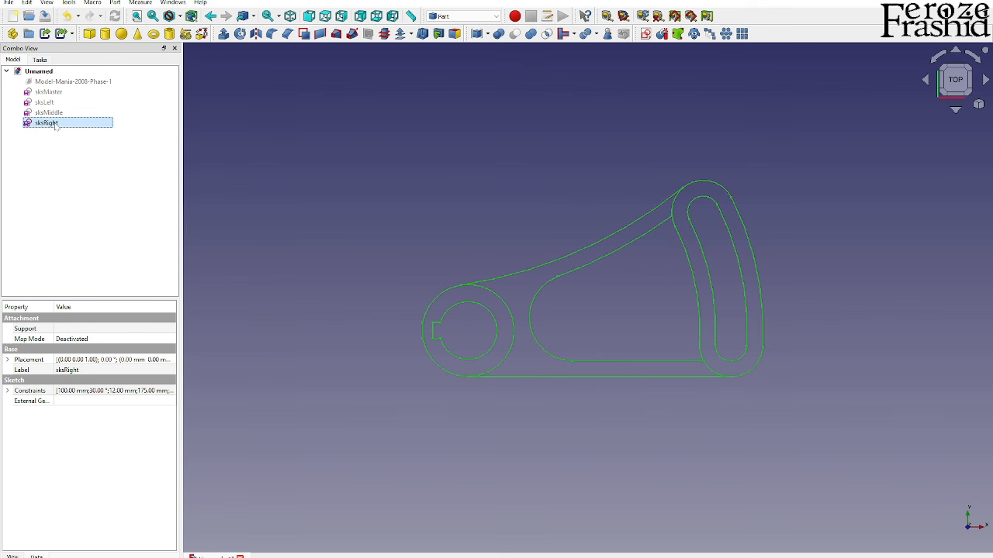
Open the sksRight sketch and convert the hub and arm geometry to construction, keeping the slot's inner and outer outlines as normal geometry
{"action": "double_click", "coordinate": [55, 124]}
{"action": "left_click_drag", "start_coordinate": [312, 158], "coordinate": [649, 443]}
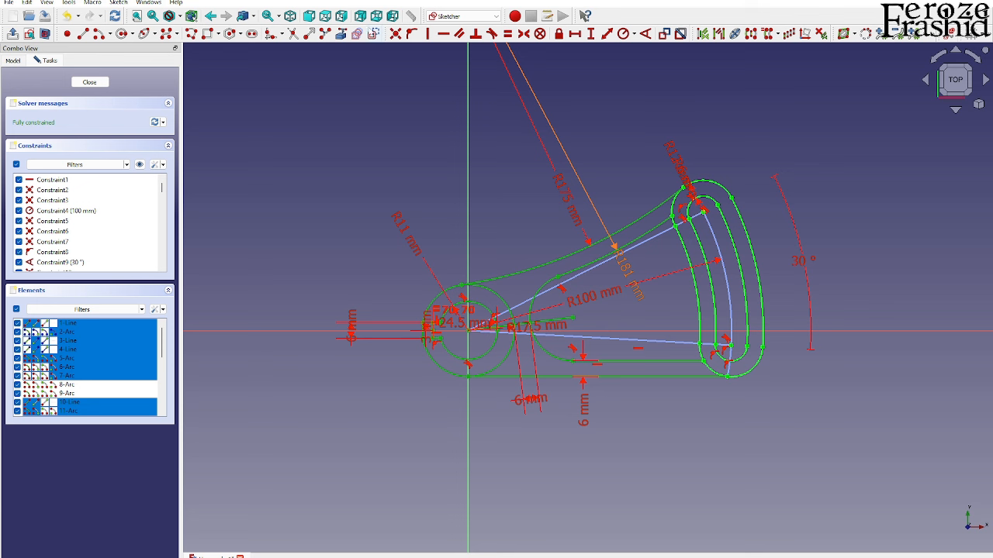
{"action": "left_click", "coordinate": [369, 30]}
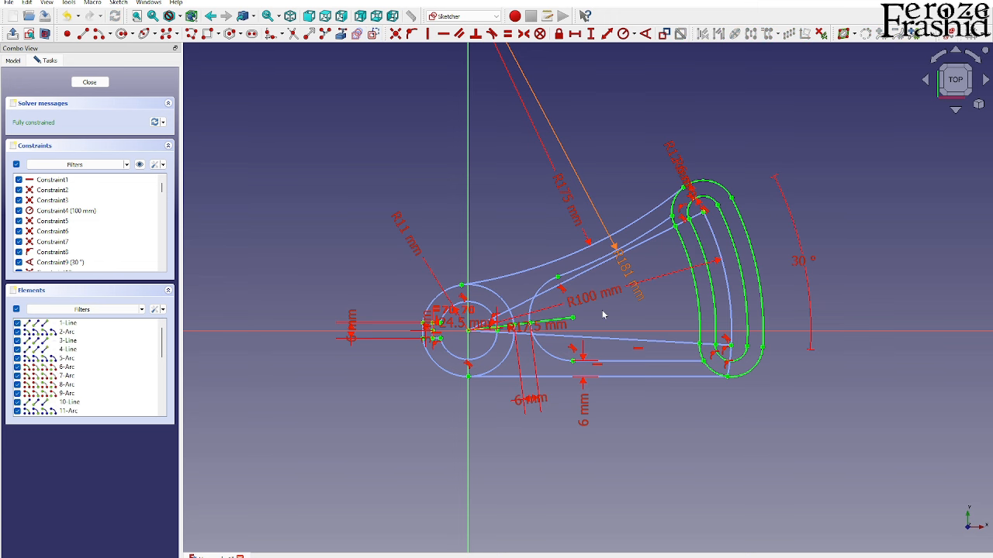
Turn the short line from the origin back into construction geometry and finish editing sksRight
{"action": "scroll", "coordinate": [603, 309], "scroll_direction": "up", "scroll_amount": 4}
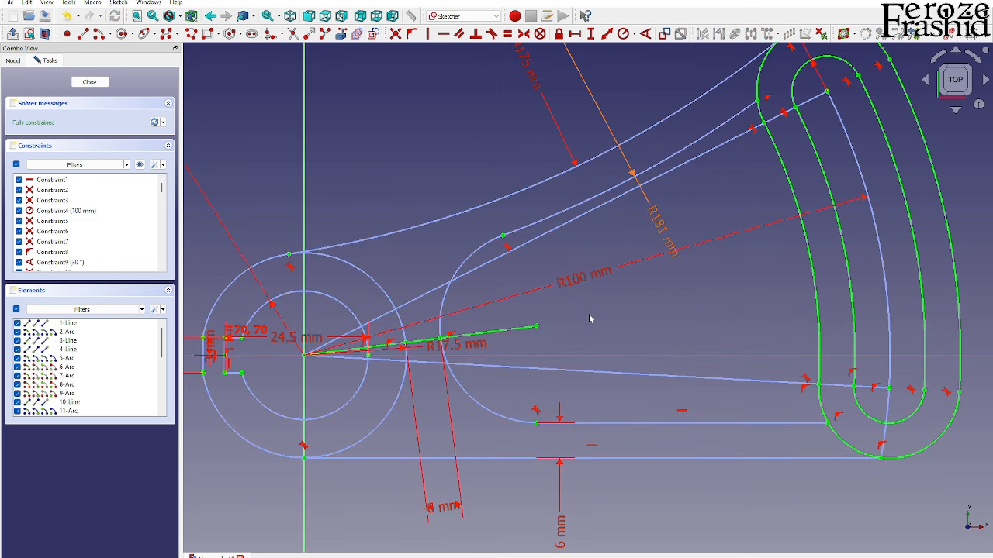
{"action": "left_click", "coordinate": [525, 328]}
{"action": "left_click", "coordinate": [372, 31]}
{"action": "scroll", "coordinate": [534, 262], "scroll_direction": "down", "scroll_amount": 4}
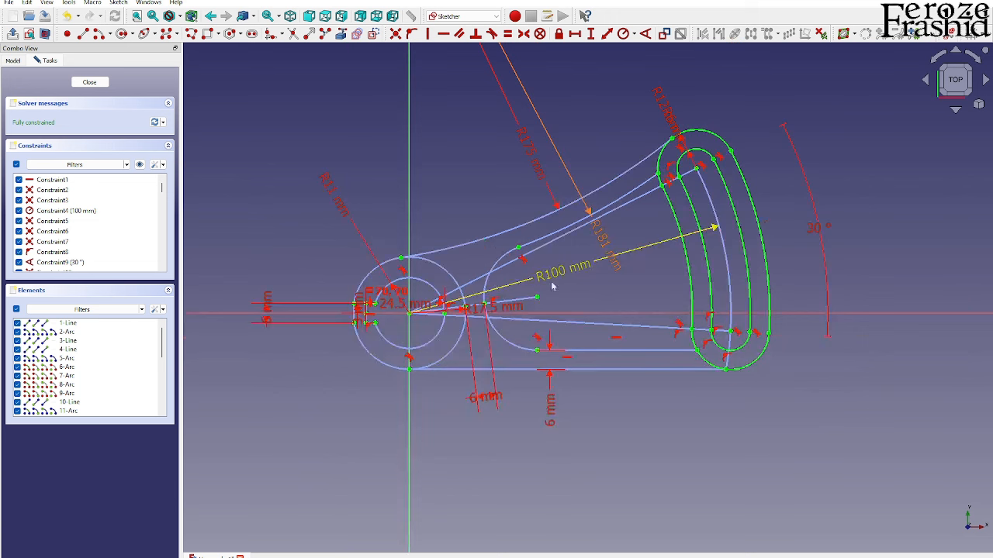
{"action": "left_click", "coordinate": [89, 82]}
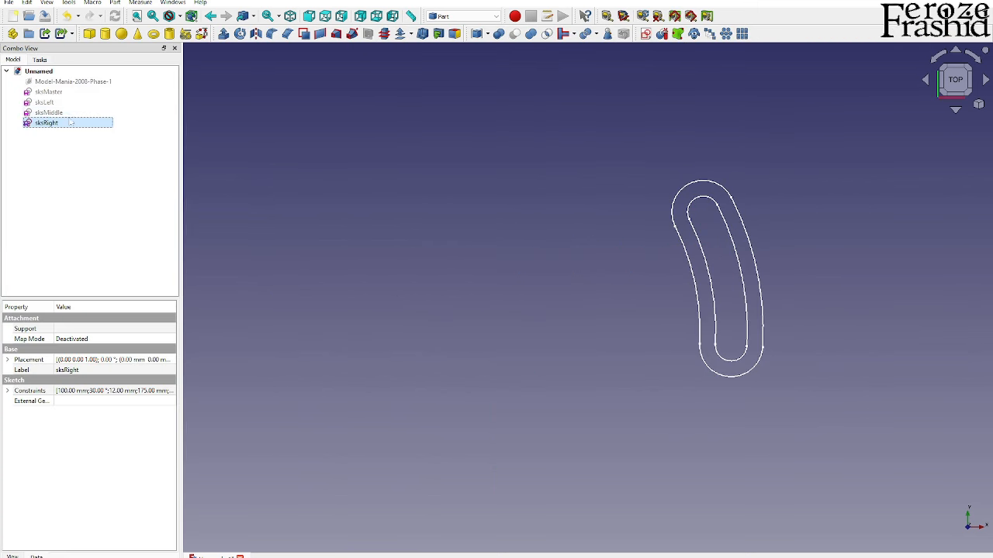
Show the sksLeft and sksMiddle sketches together with sksRight
{"action": "left_click", "coordinate": [46, 102]}
{"action": "key", "text": "space"}
{"action": "left_click", "coordinate": [69, 113]}
{"action": "key", "text": "space"}
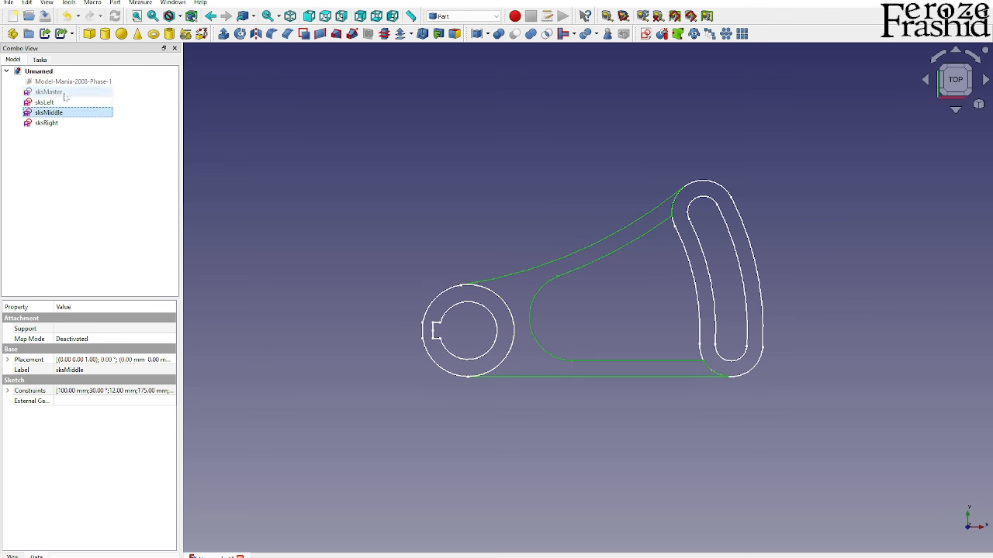
Show sksMaster over the three partial sketches for comparison, and hide it again
{"action": "left_click", "coordinate": [64, 92]}
{"action": "key", "text": "space"}
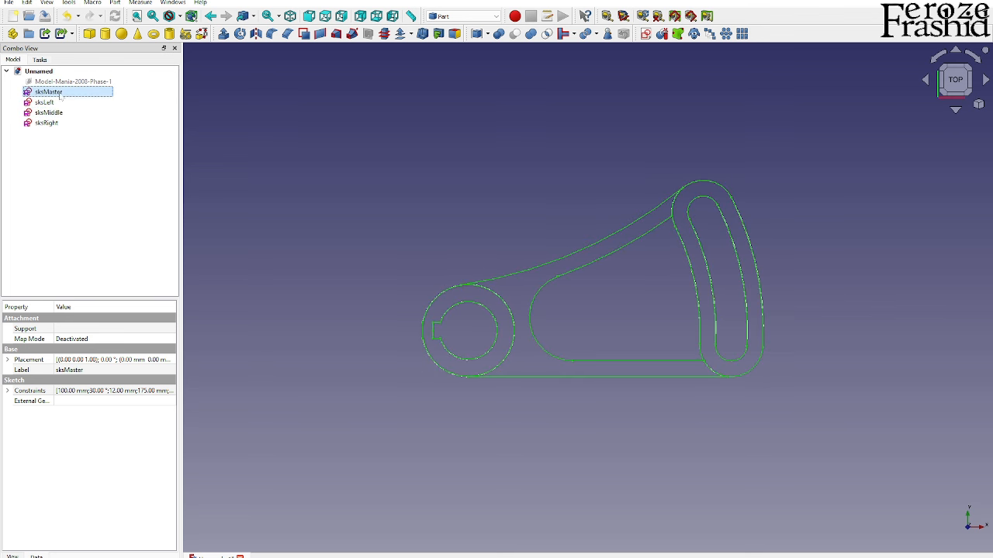
{"action": "key", "text": "space"}
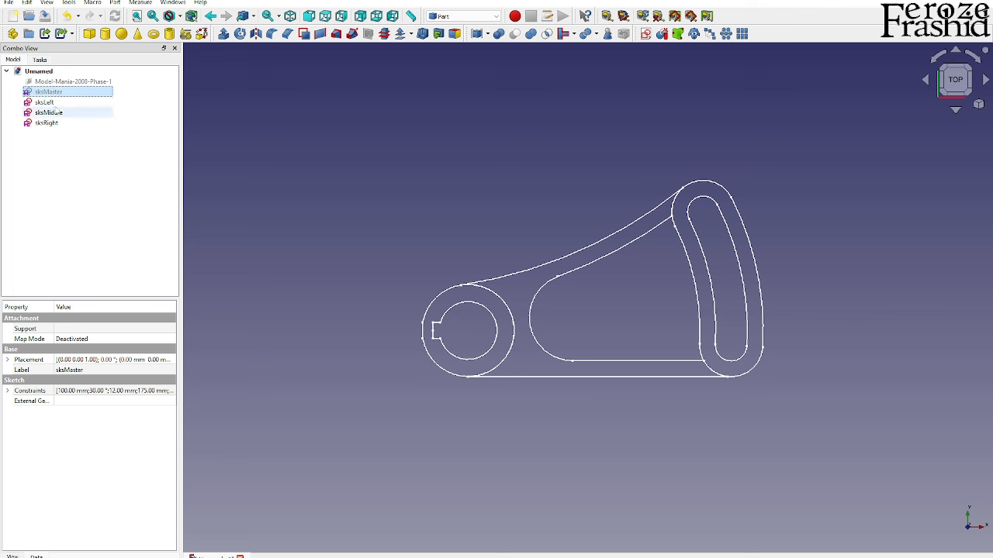
Show the Model-Mania-2008-Phase-1 reference image behind the sketches
{"action": "key", "text": "Down"}
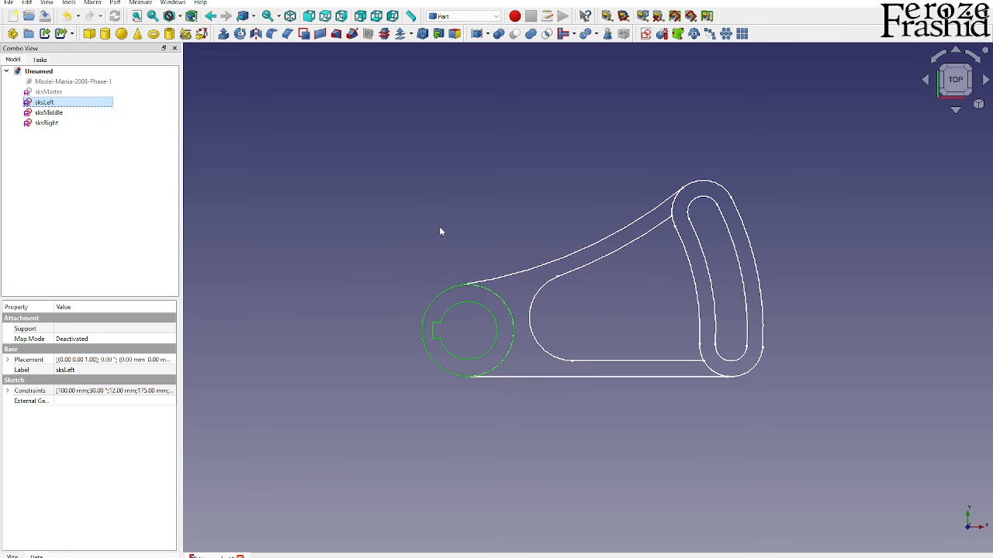
{"action": "key", "text": "Up"}
{"action": "key", "text": "Up"}
{"action": "key", "text": "space"}
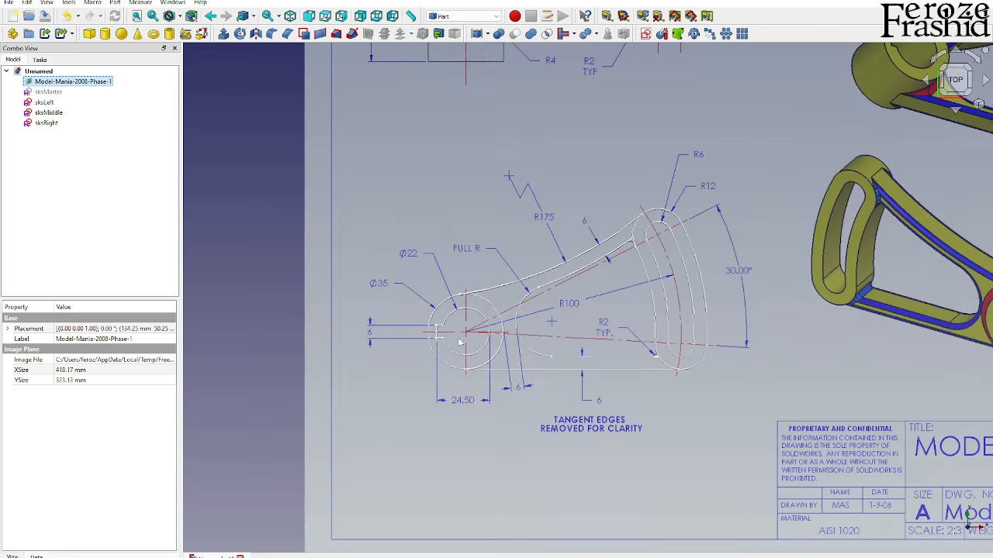
Examine the hub, arm and slot thicknesses about the centreline in the reference side view and its annotated copy
{"action": "scroll", "coordinate": [459, 342], "scroll_direction": "down", "scroll_amount": 3}
{"action": "scroll", "coordinate": [529, 175], "scroll_direction": "up", "scroll_amount": 6}
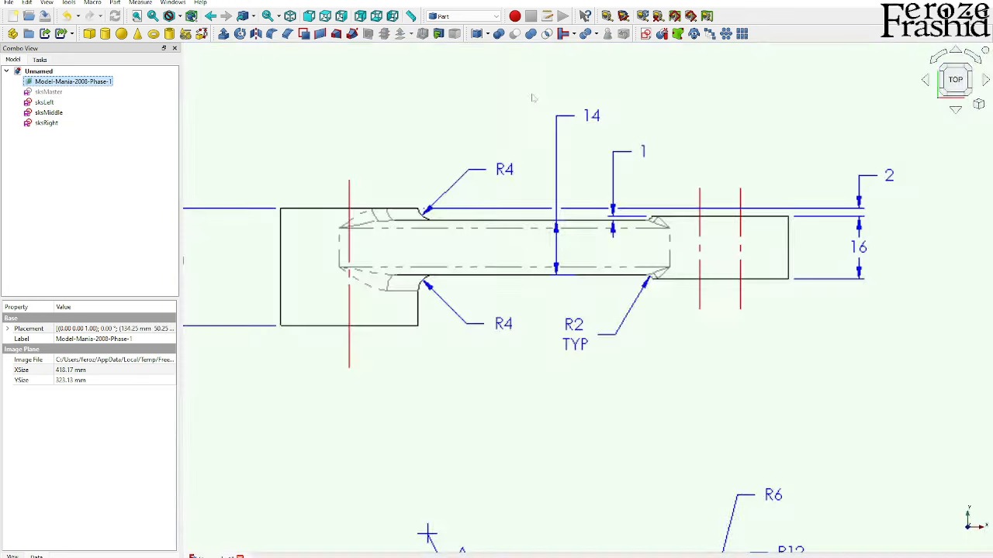
{"action": "scroll", "coordinate": [653, 124], "scroll_direction": "down", "scroll_amount": 2}
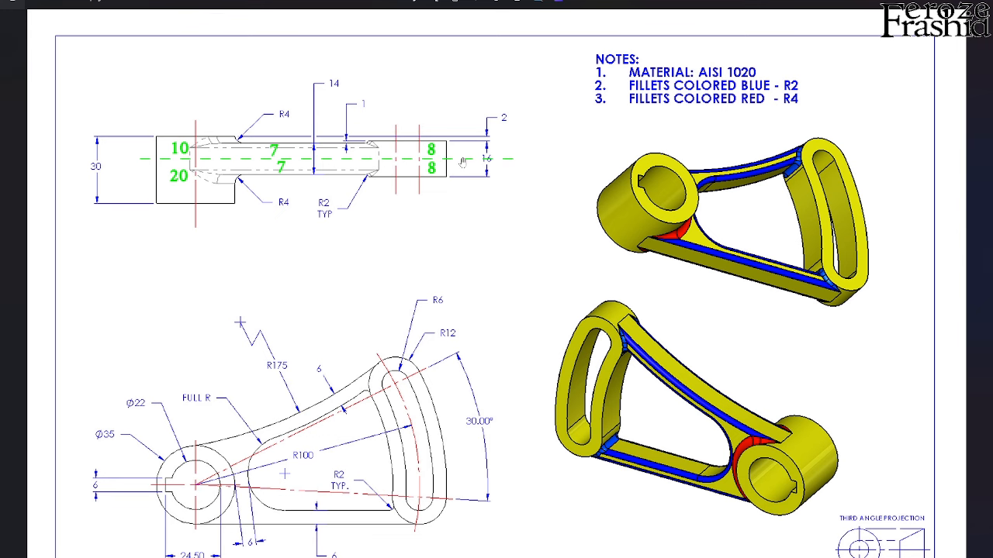
{"action": "mouse_move", "coordinate": [674, 2]}
{"action": "left_mouse_down"}
{"action": "mouse_move", "coordinate": [693, 98]}
{"action": "mouse_move", "coordinate": [992, 175]}
{"action": "left_mouse_up"}
{"action": "left_click", "coordinate": [930, 3]}
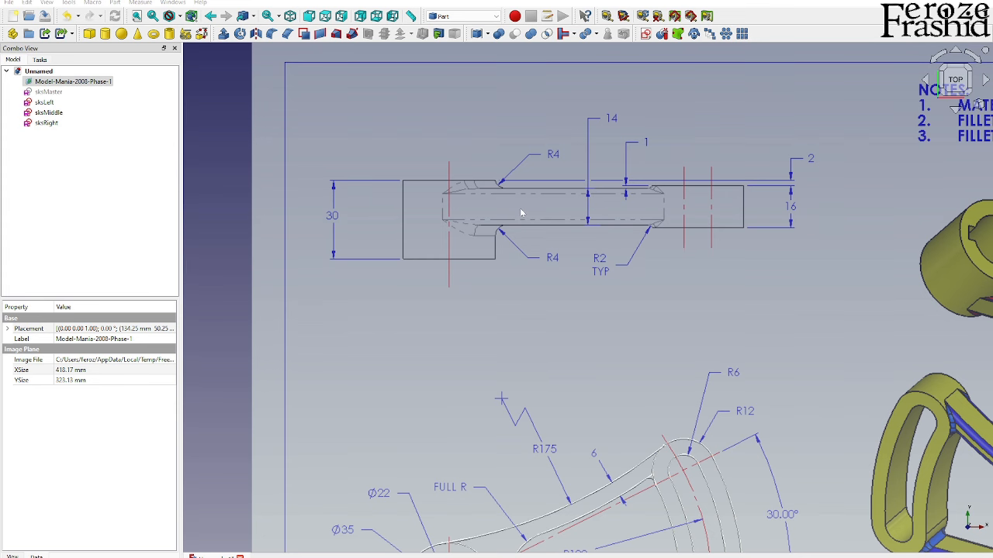
Extrude sksLeft as a solid, 10 mm along and 20 mm against its normal
{"action": "scroll", "coordinate": [393, 189], "scroll_direction": "down", "scroll_amount": 1}
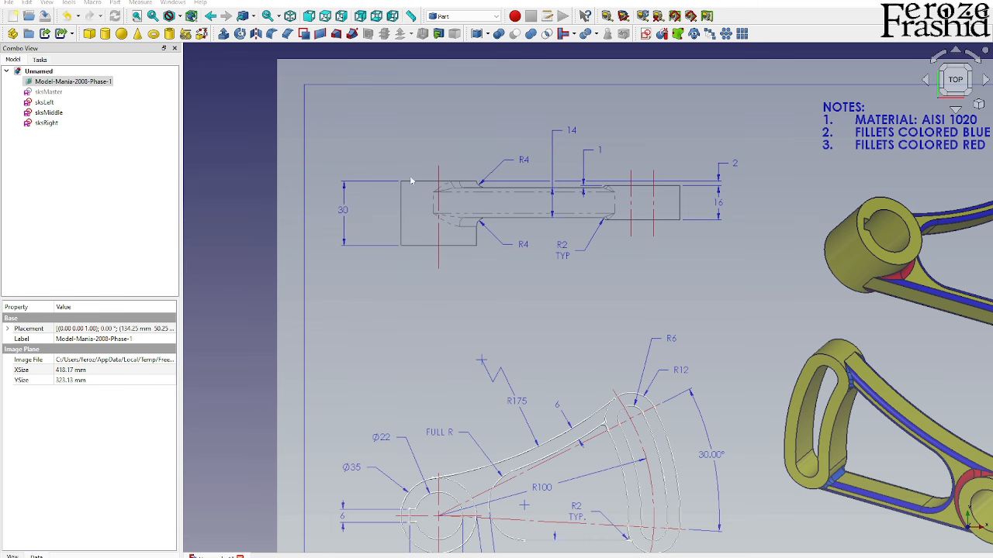
{"action": "scroll", "coordinate": [403, 151], "scroll_direction": "down", "scroll_amount": 2}
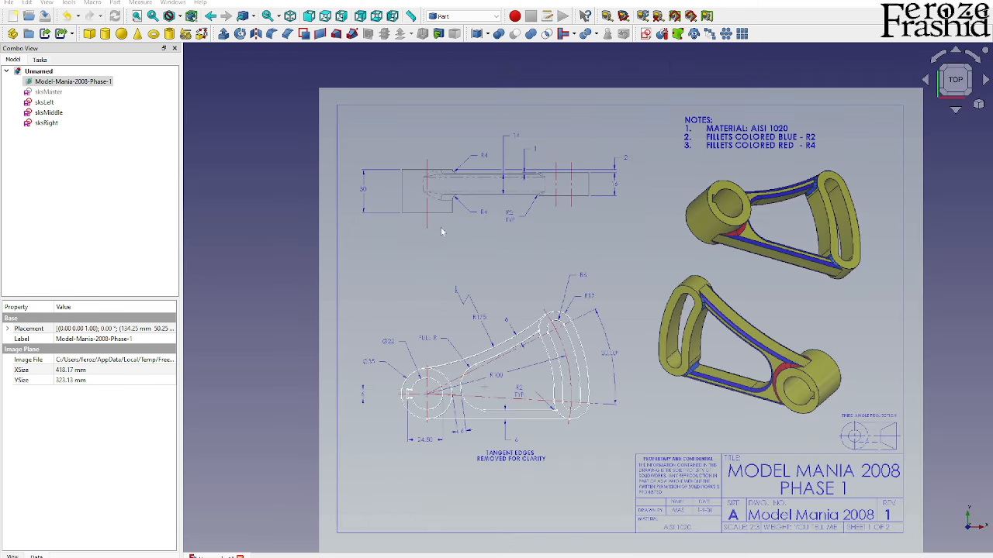
{"action": "left_click", "coordinate": [55, 104]}
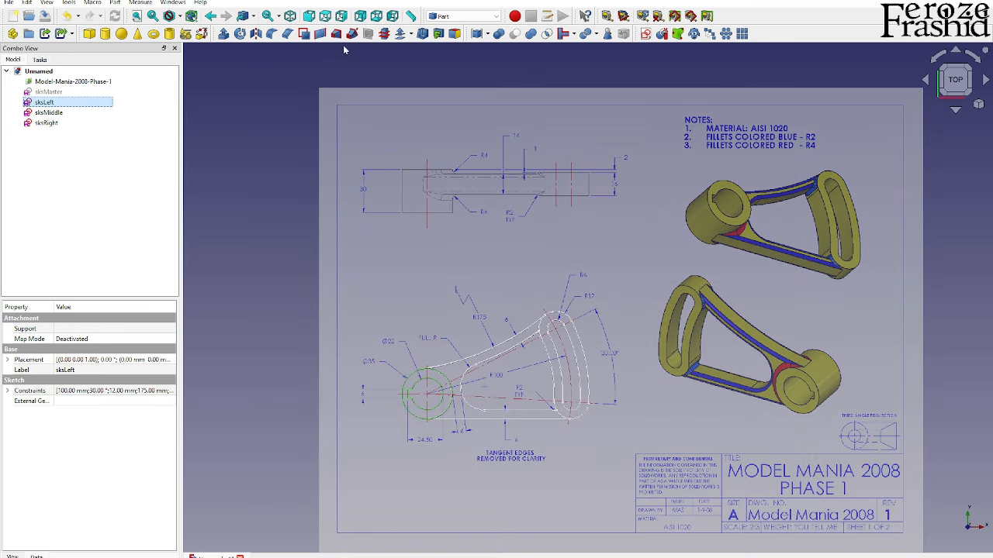
{"action": "left_click", "coordinate": [223, 34]}
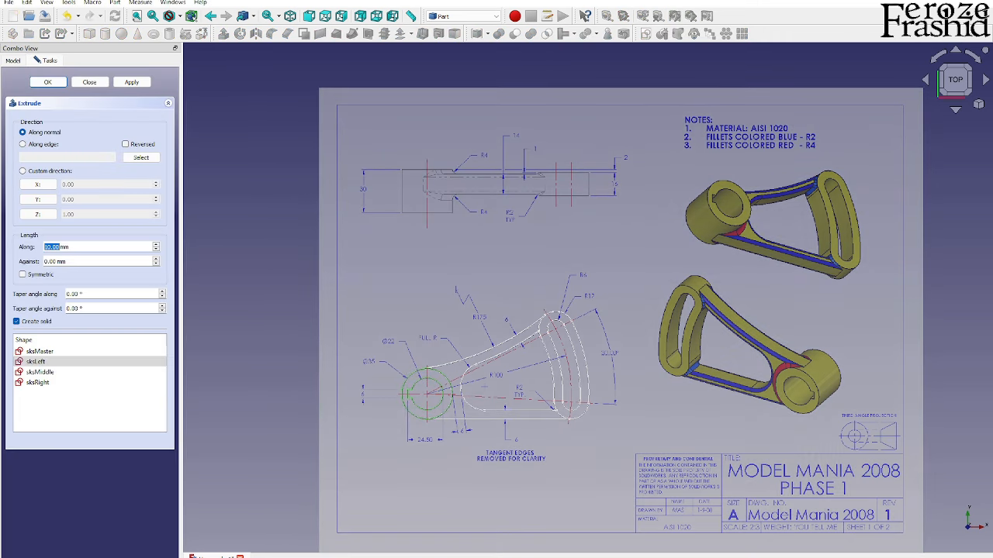
{"action": "left_click", "coordinate": [45, 262]}
{"action": "type", "text": "20"}
{"action": "left_click", "coordinate": [132, 82]}
{"action": "left_click", "coordinate": [98, 83]}
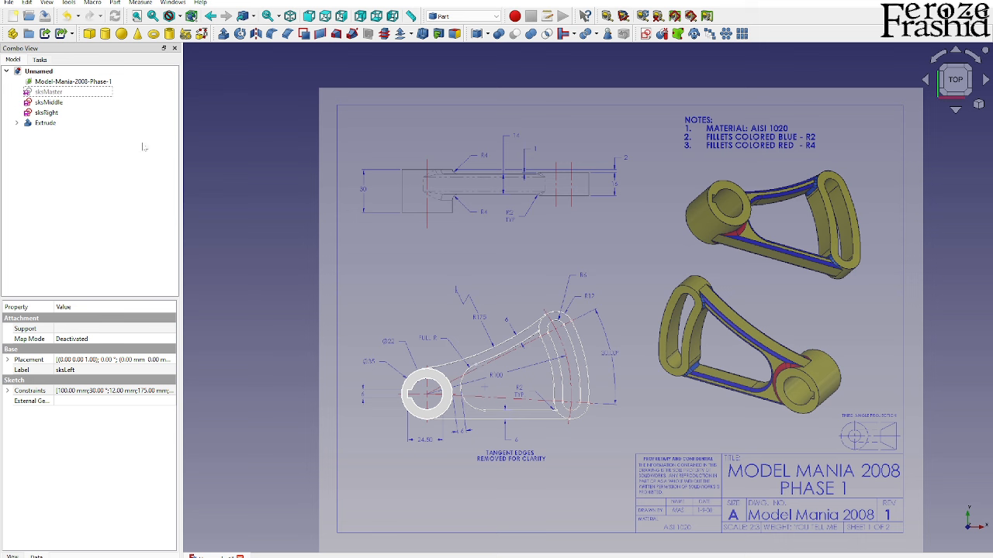
Extrude sksMiddle as a solid, 7 mm along and 7 mm against its normal
{"action": "left_click", "coordinate": [48, 102]}
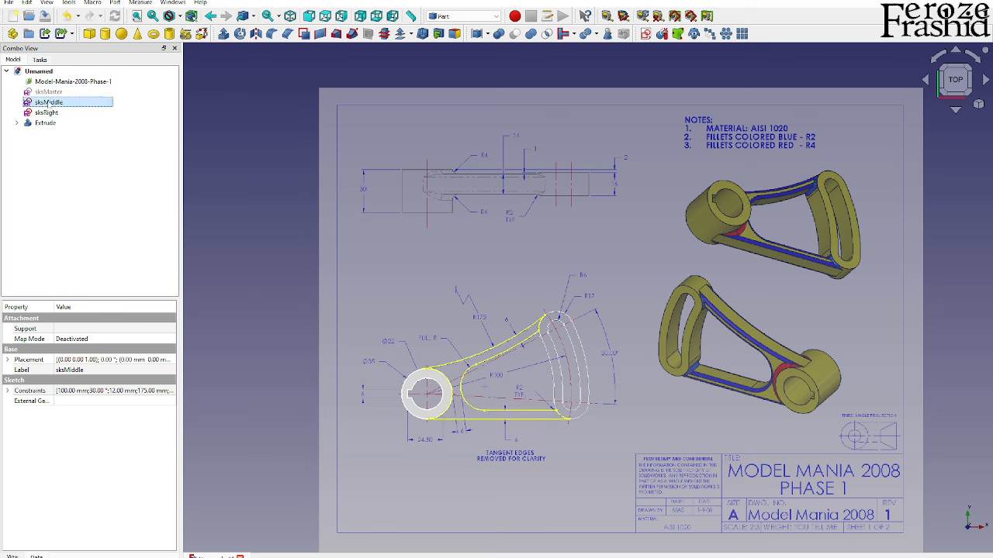
{"action": "left_click", "coordinate": [223, 34]}
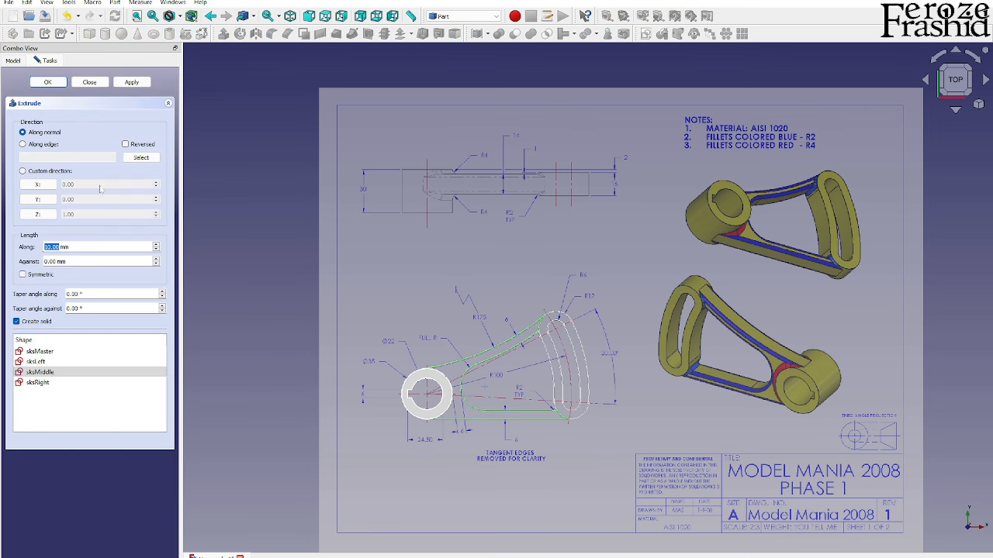
{"action": "type", "text": "7"}
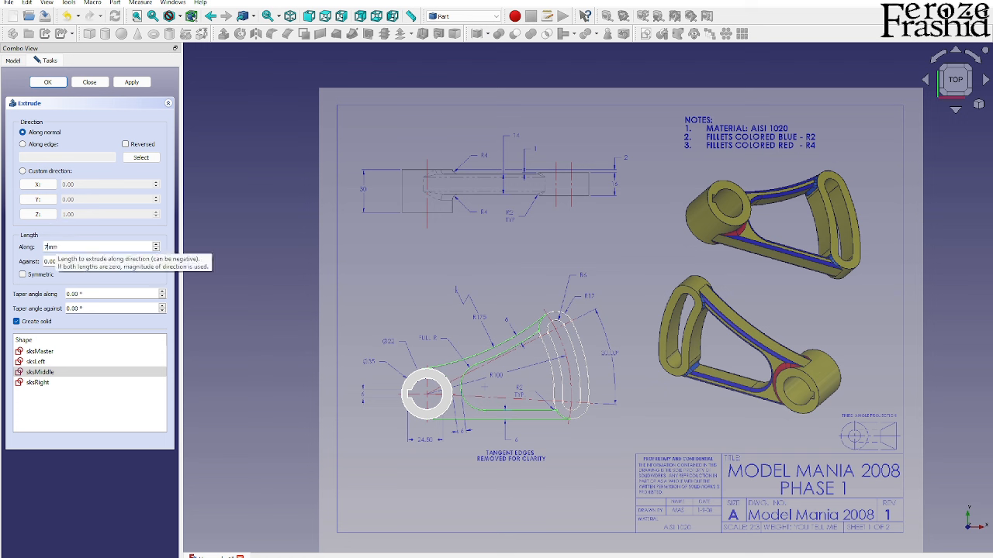
{"action": "key", "text": "Tab"}
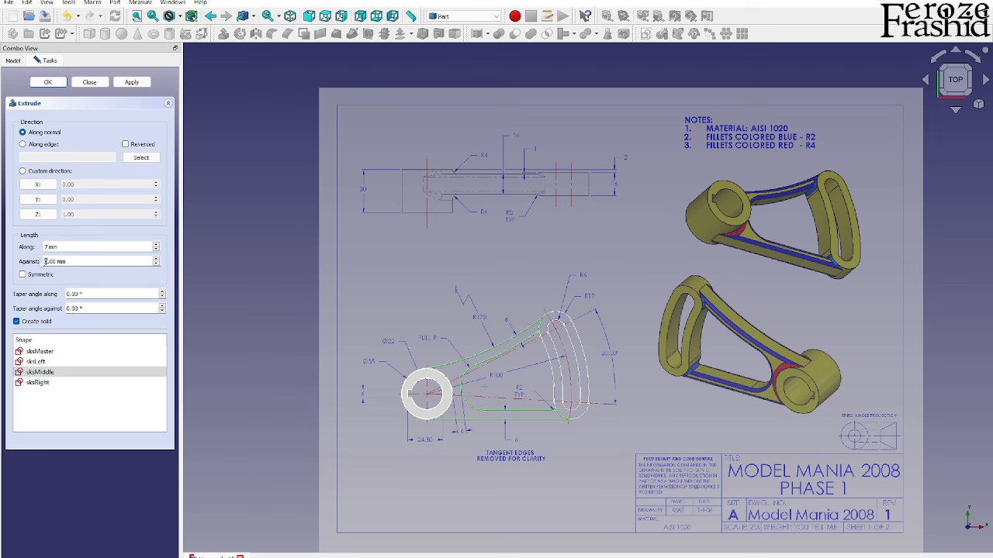
{"action": "left_click", "coordinate": [51, 82]}
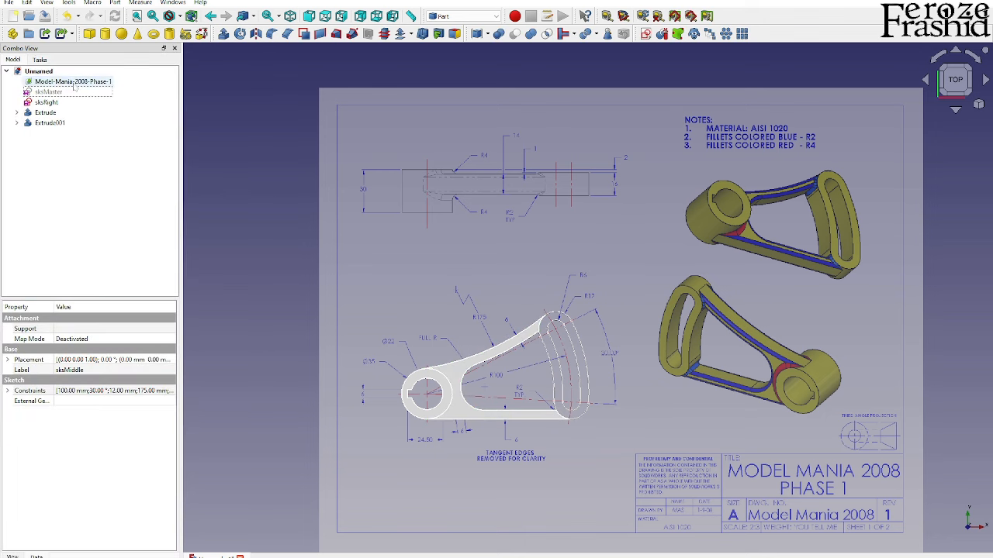
Extrude sksRight as a solid, 8 mm along and 8 mm against its normal
{"action": "left_click", "coordinate": [55, 102]}
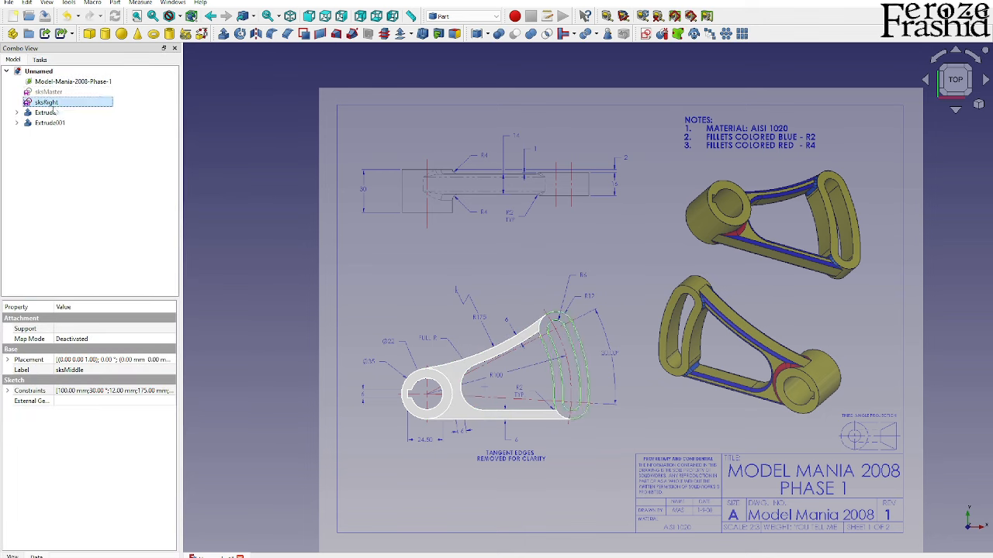
{"action": "left_click", "coordinate": [224, 35]}
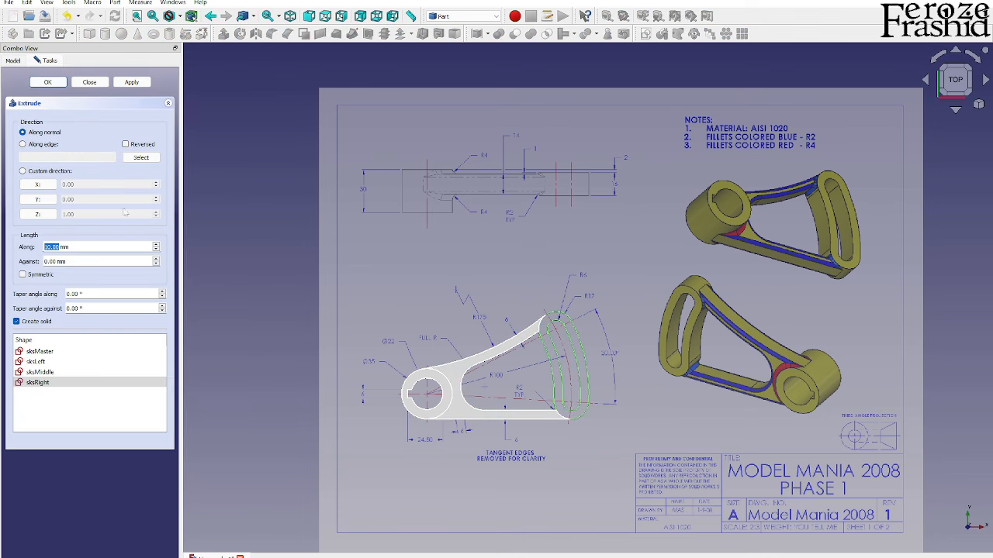
{"action": "type", "text": "8"}
{"action": "left_click_drag", "start_coordinate": [67, 261], "coordinate": [32, 262]}
{"action": "left_click", "coordinate": [131, 81]}
{"action": "left_click", "coordinate": [89, 82]}
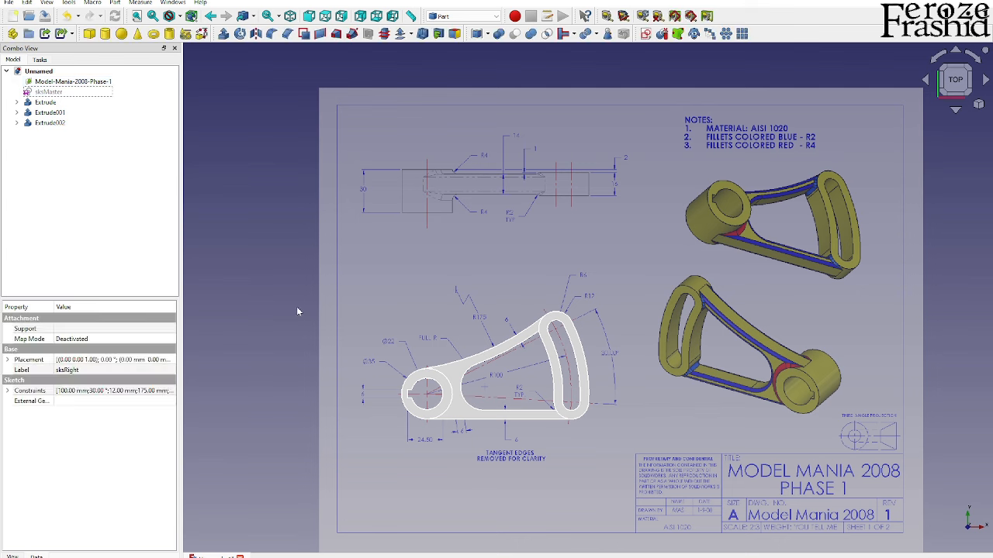
Hide the Model-Mania-2008-Phase-1 reference image beneath the extruded solids
{"action": "left_click", "coordinate": [297, 311]}
{"action": "middle_click_drag", "start_coordinate": [457, 372], "coordinate": [511, 251]}
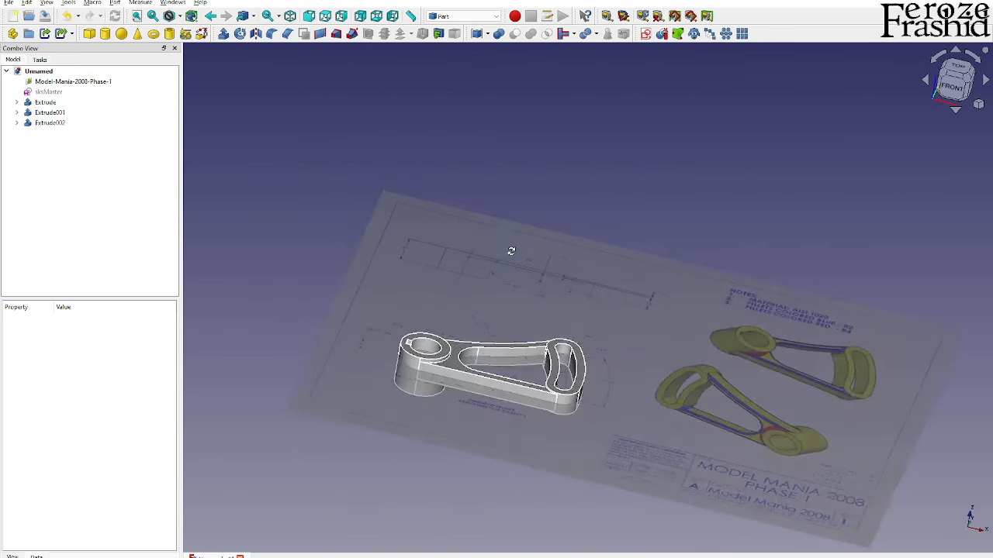
{"action": "left_click", "coordinate": [688, 312]}
{"action": "key", "text": "space"}
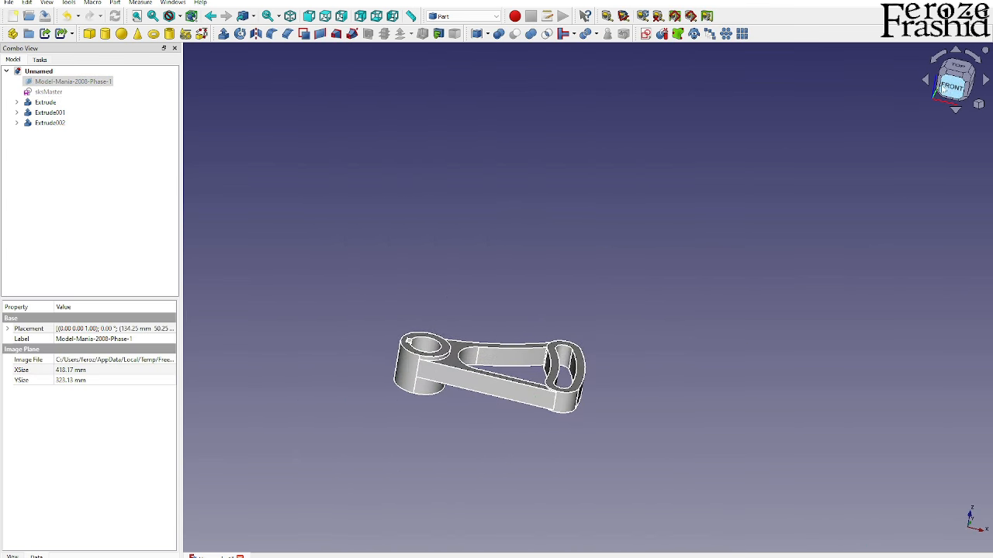
In the front view, measure the height offsets between the arm and the slotted end at their upper and lower edges
{"action": "left_click", "coordinate": [944, 89]}
{"action": "scroll", "coordinate": [550, 374], "scroll_direction": "up", "scroll_amount": 3}
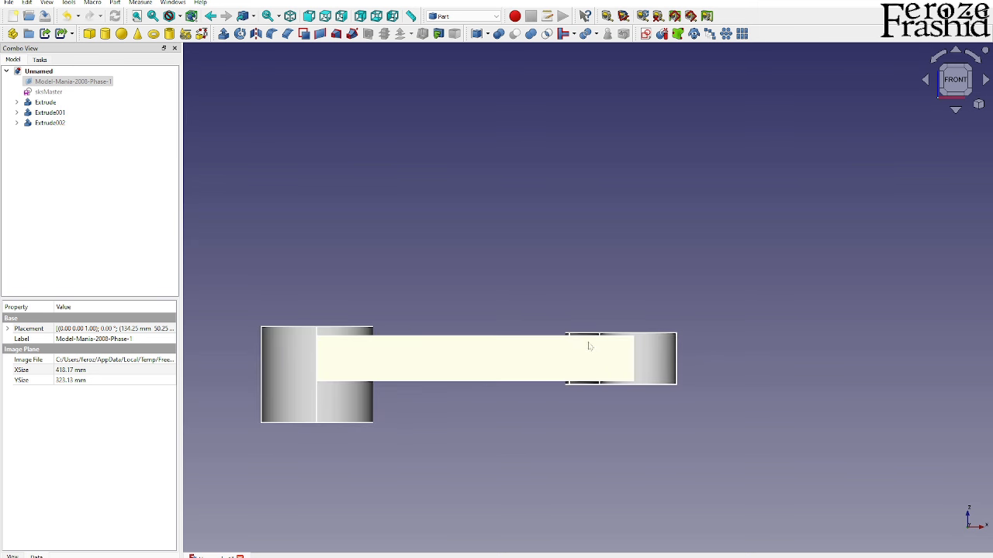
{"action": "scroll", "coordinate": [589, 342], "scroll_direction": "up", "scroll_amount": 3}
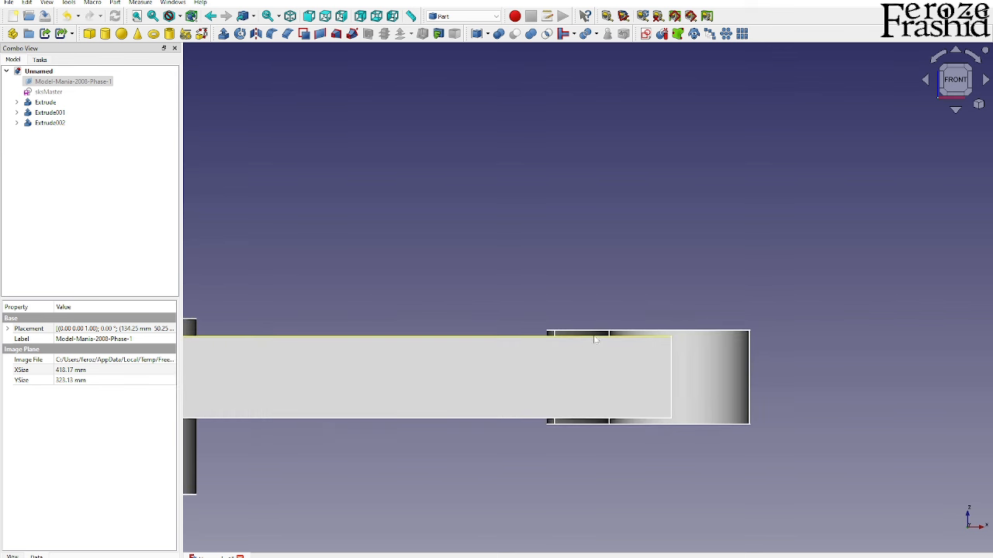
{"action": "left_click", "coordinate": [690, 143]}
{"action": "scroll", "coordinate": [729, 147], "scroll_direction": "down", "scroll_amount": 3}
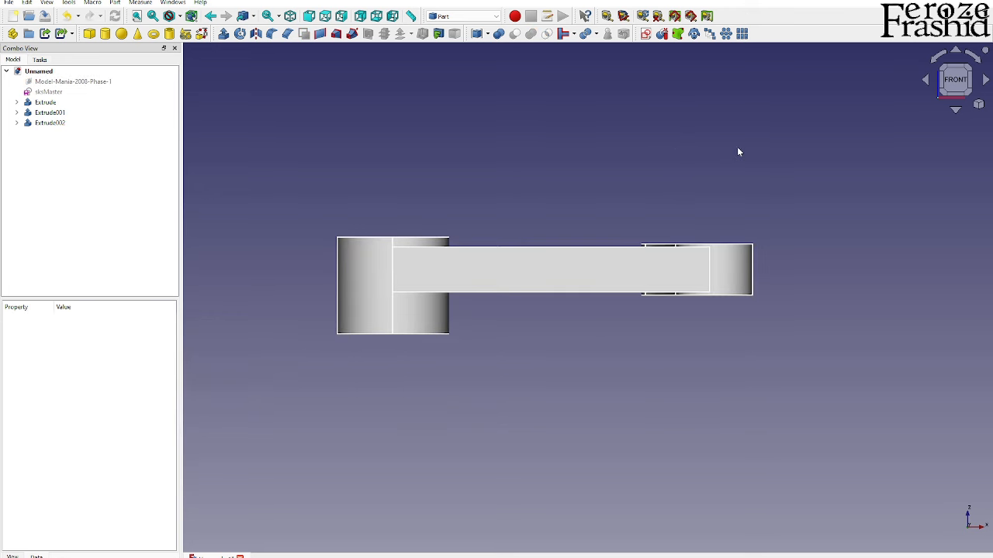
{"action": "scroll", "coordinate": [633, 115], "scroll_direction": "up", "scroll_amount": 1}
{"action": "left_click", "coordinate": [606, 15]}
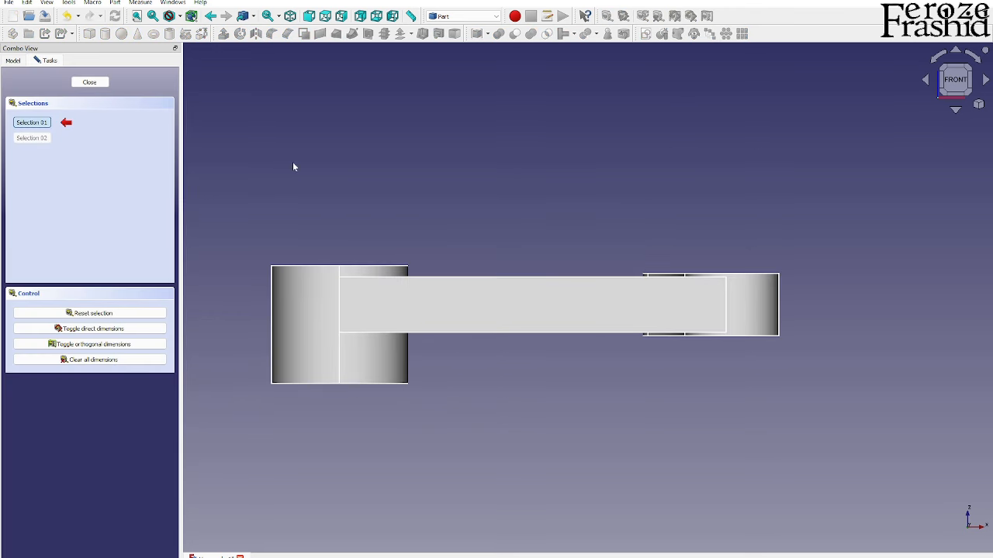
{"action": "left_click", "coordinate": [711, 275]}
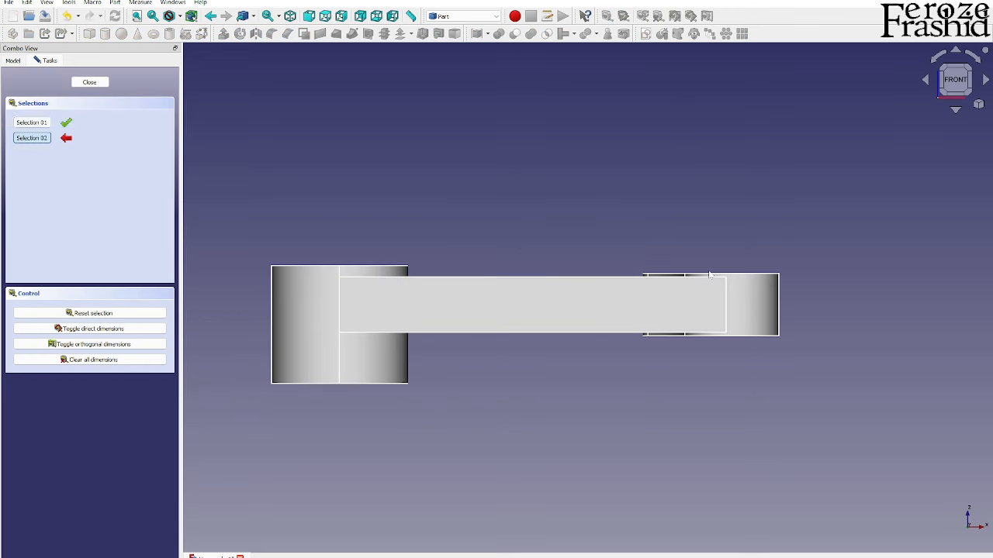
{"action": "left_click", "coordinate": [710, 280]}
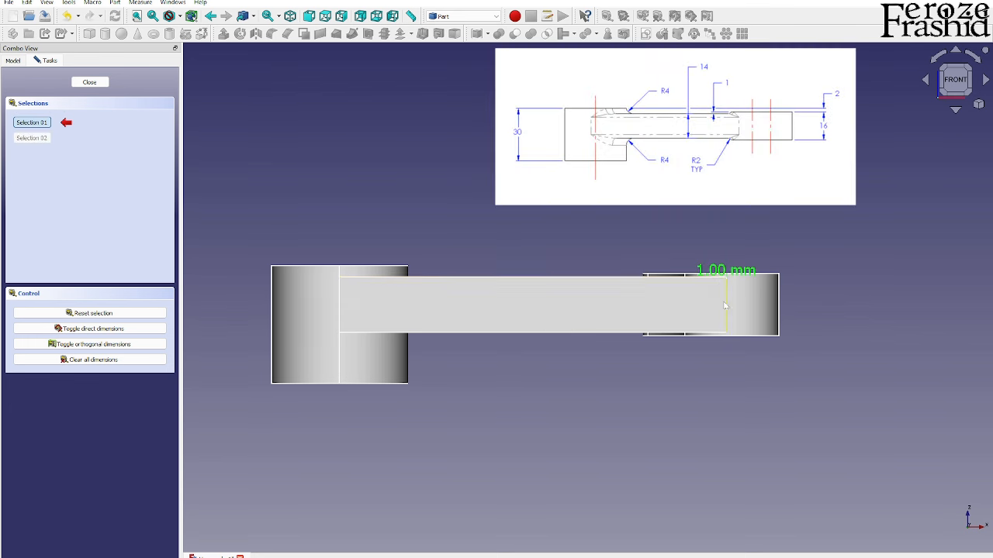
{"action": "left_click", "coordinate": [722, 335]}
{"action": "left_click", "coordinate": [723, 339]}
Measure how far the hub extends above and below the arm, and measure the arm's thickness
{"action": "left_click", "coordinate": [377, 268]}
{"action": "left_click", "coordinate": [378, 278]}
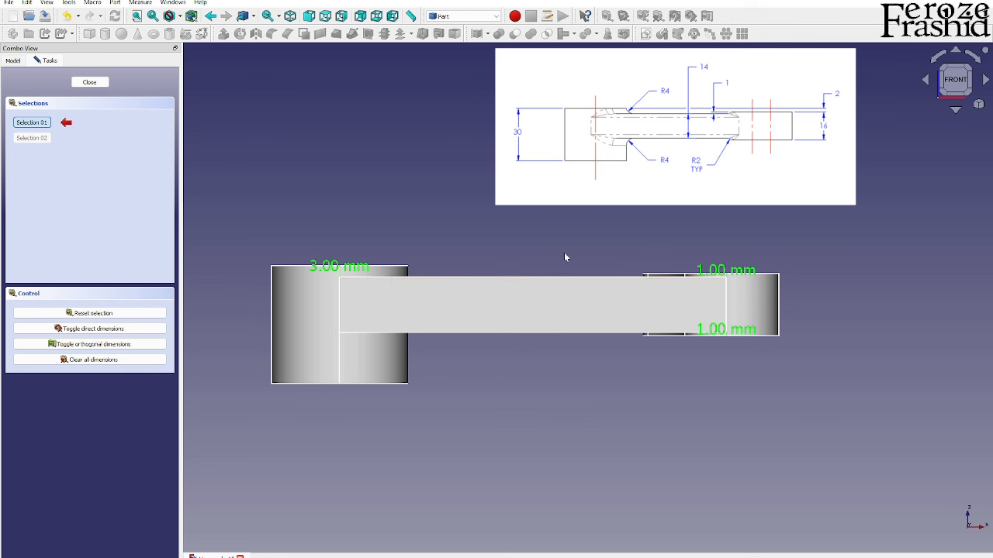
{"action": "left_click", "coordinate": [389, 335]}
{"action": "left_click", "coordinate": [373, 383]}
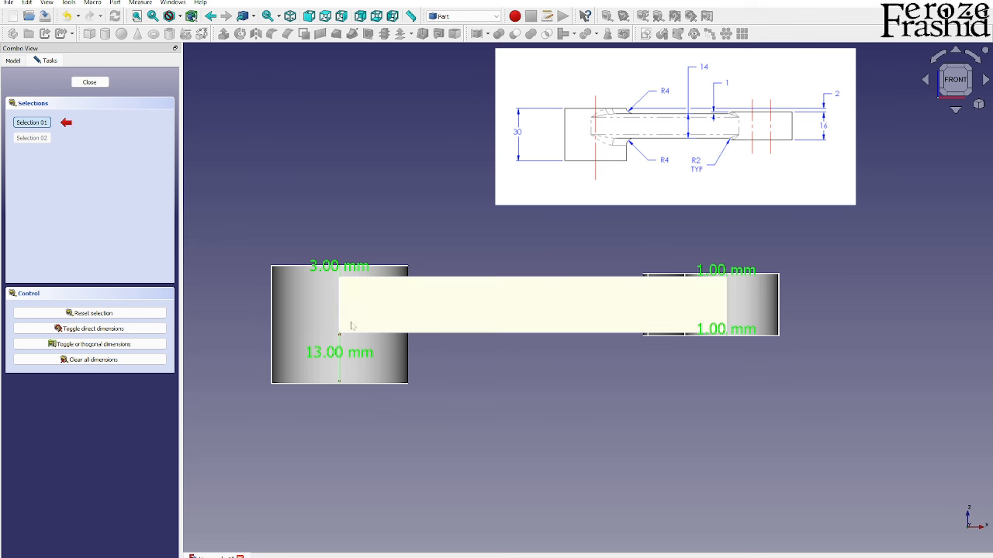
{"action": "left_click", "coordinate": [596, 279]}
{"action": "left_click", "coordinate": [588, 335]}
Measure the height difference between the hub's and the slotted end's upper edges, and clear all dimensions
{"action": "left_click", "coordinate": [405, 268]}
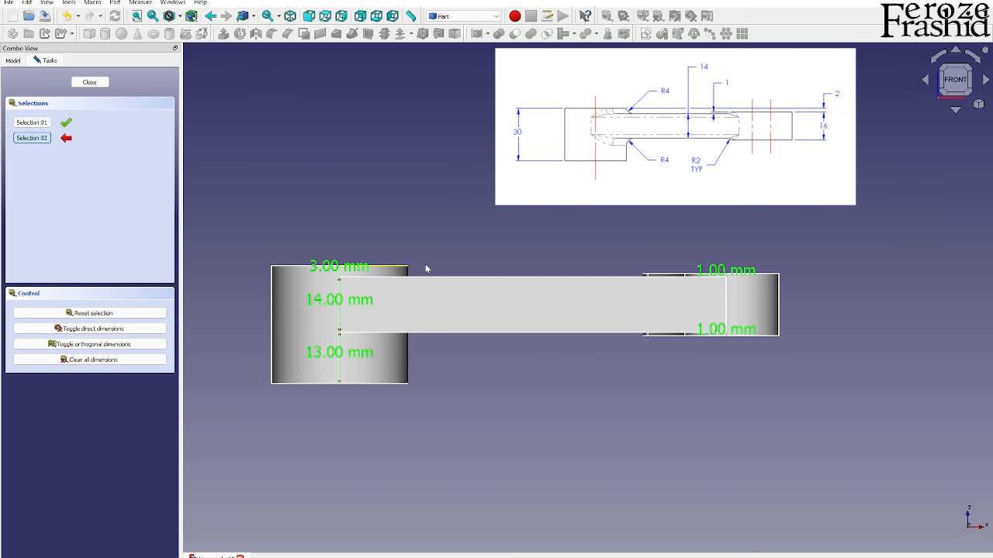
{"action": "left_click", "coordinate": [671, 276]}
{"action": "scroll", "coordinate": [612, 266], "scroll_direction": "up", "scroll_amount": 10}
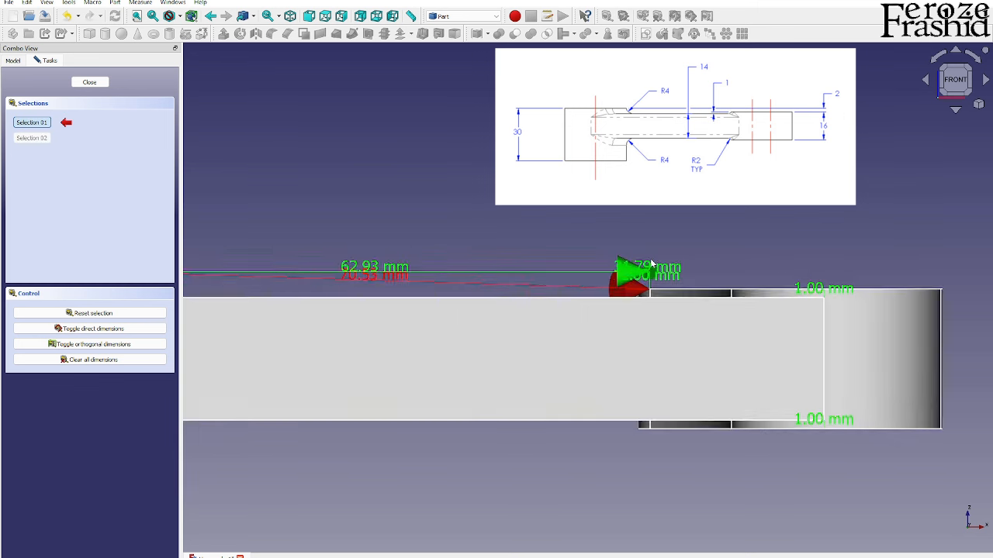
{"action": "scroll", "coordinate": [641, 304], "scroll_direction": "up", "scroll_amount": 4}
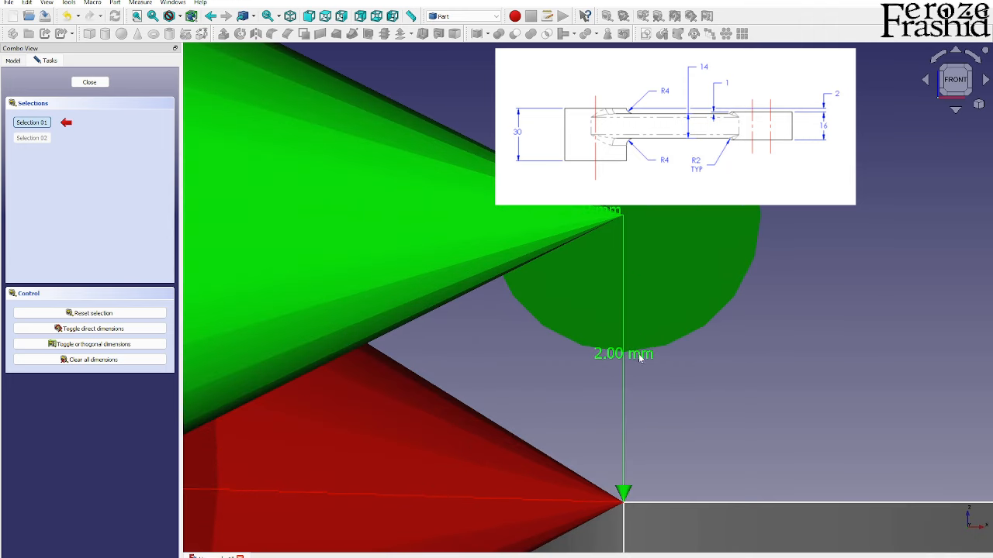
{"action": "scroll", "coordinate": [632, 289], "scroll_direction": "down", "scroll_amount": 10}
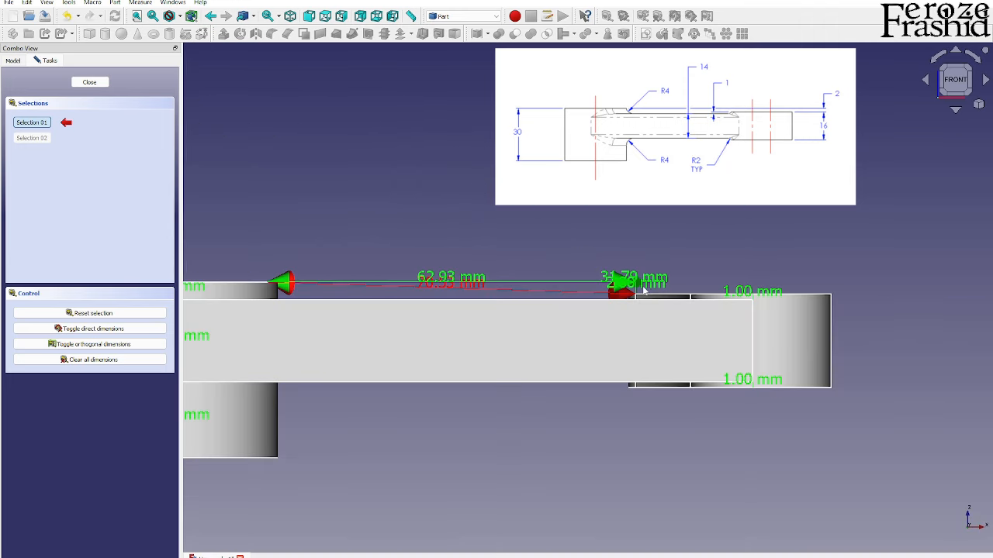
{"action": "scroll", "coordinate": [644, 291], "scroll_direction": "down", "scroll_amount": 3}
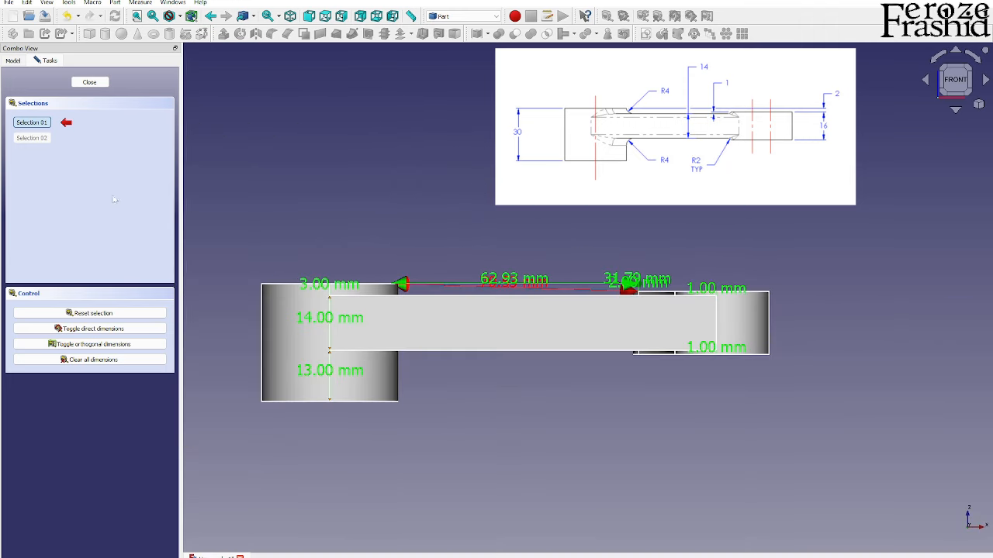
{"action": "left_click", "coordinate": [89, 359]}
{"action": "left_click", "coordinate": [89, 81]}
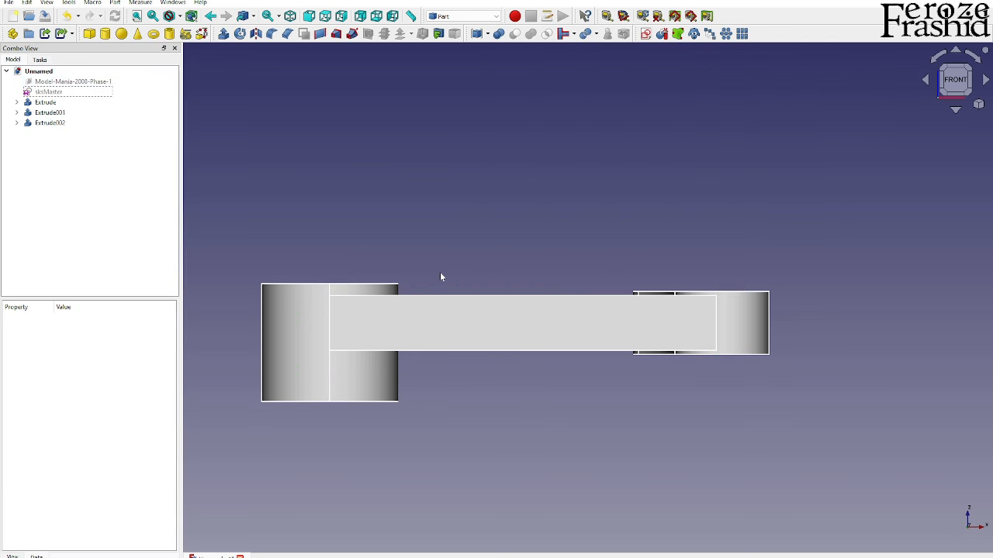
Examine the three extruded solids and the steps where they meet from angled views, highlighting all three together
{"action": "middle_click_drag", "start_coordinate": [440, 277], "coordinate": [576, 346]}
{"action": "middle_click_drag", "start_coordinate": [528, 393], "coordinate": [509, 394]}
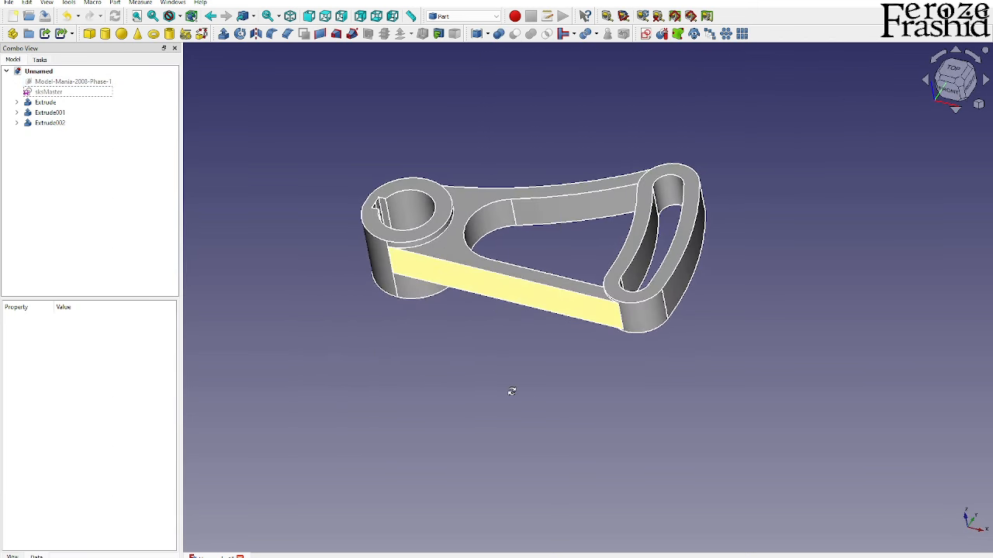
{"action": "middle_click_drag", "start_coordinate": [669, 285], "coordinate": [783, 276]}
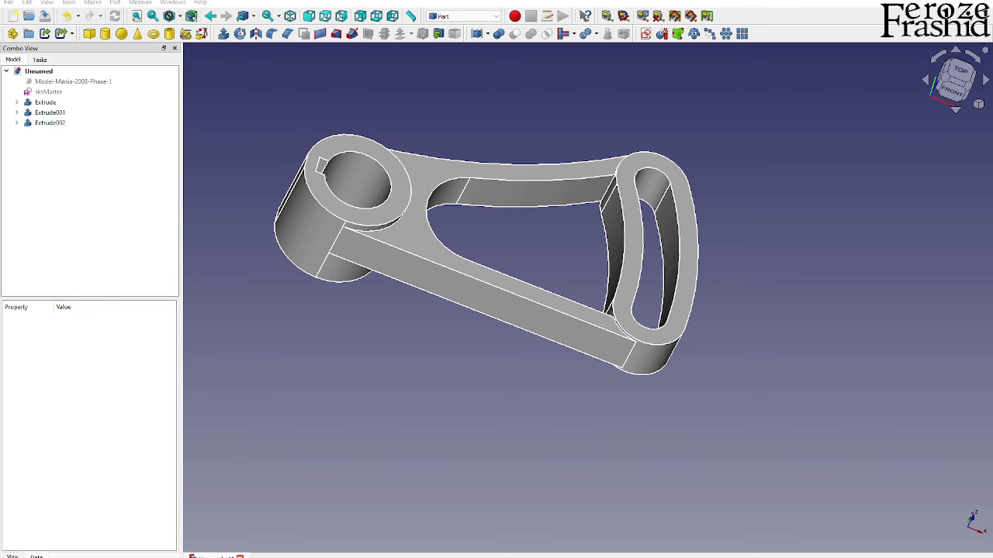
{"action": "scroll", "coordinate": [626, 198], "scroll_direction": "up", "scroll_amount": 3}
{"action": "middle_click_drag", "start_coordinate": [632, 362], "coordinate": [703, 316]}
{"action": "scroll", "coordinate": [704, 319], "scroll_direction": "down", "scroll_amount": 2}
{"action": "scroll", "coordinate": [607, 306], "scroll_direction": "up", "scroll_amount": 1}
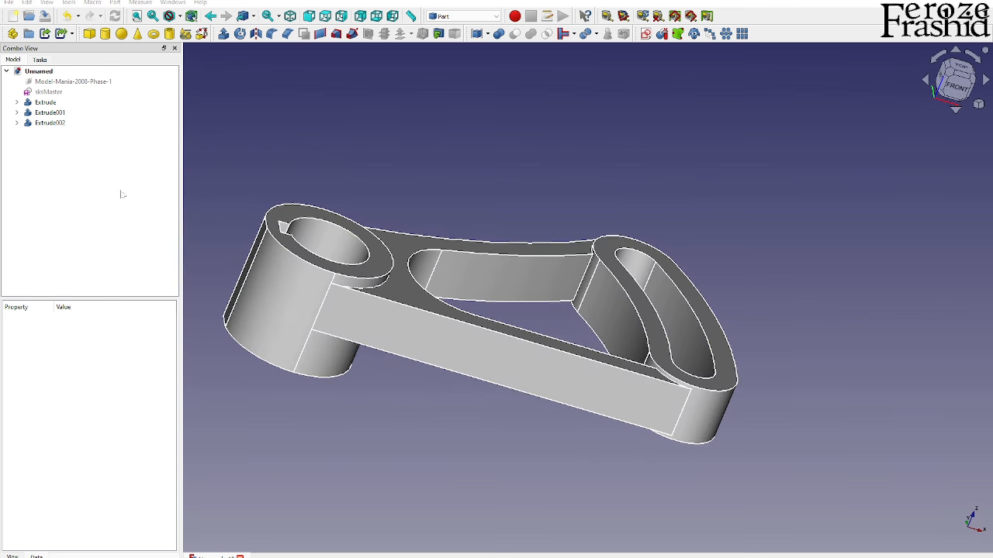
{"action": "left_click_drag", "start_coordinate": [70, 163], "coordinate": [62, 101]}
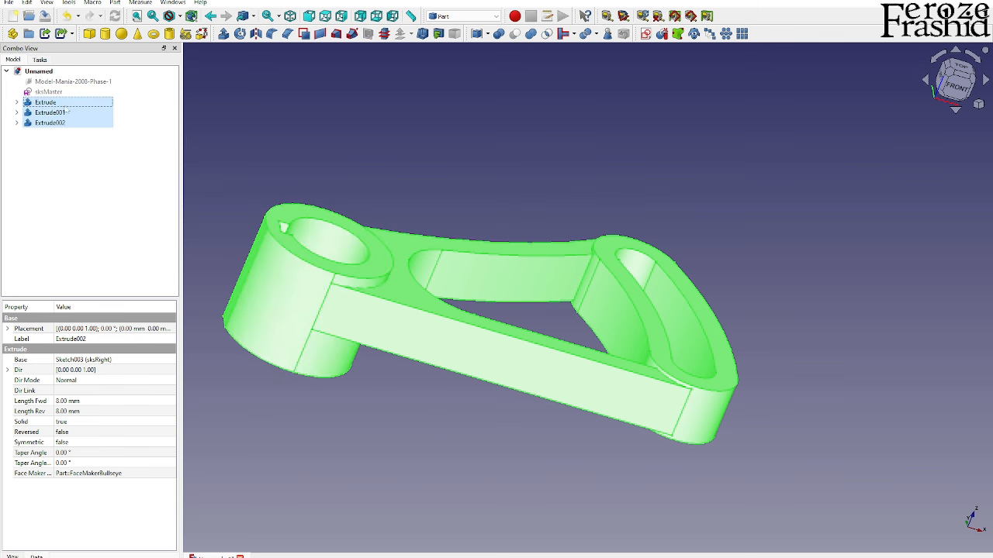
Rename the hub extrusion as Left
{"action": "left_click", "coordinate": [65, 105]}
{"action": "key", "text": "F2"}
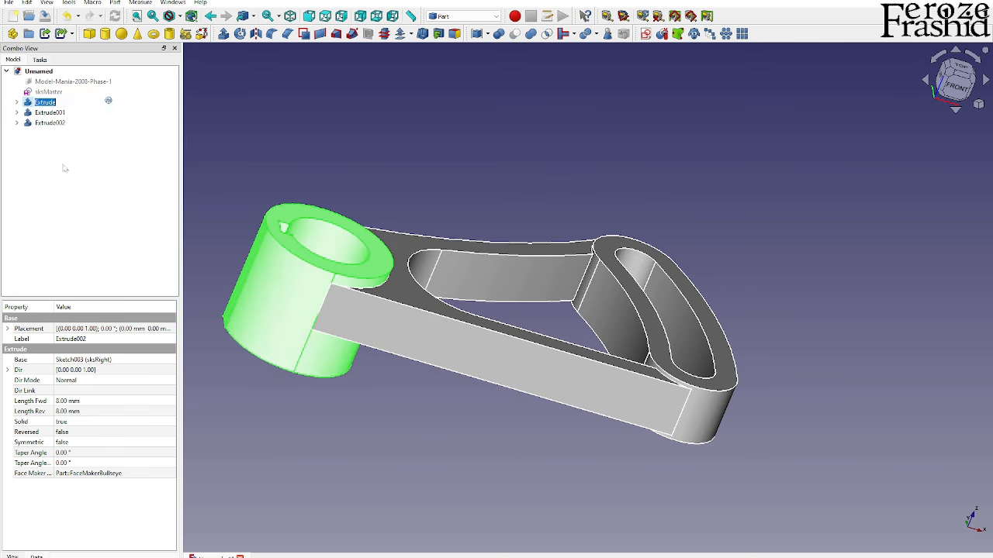
{"action": "type", "text": "Left"}
{"action": "key", "text": "Return"}
Rename the arm extrusion made from sksMiddle as Middle
{"action": "left_click", "coordinate": [50, 112]}
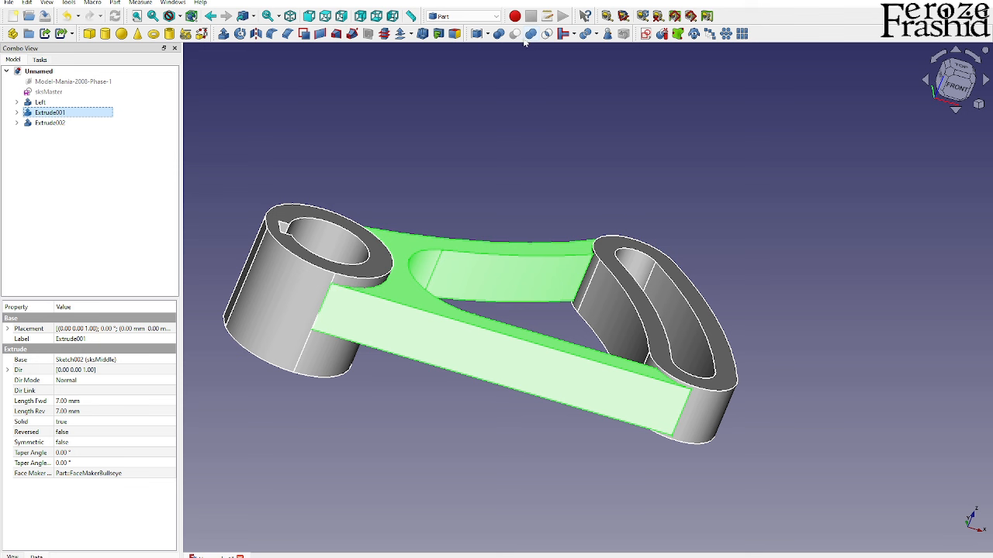
{"action": "key", "text": "F2"}
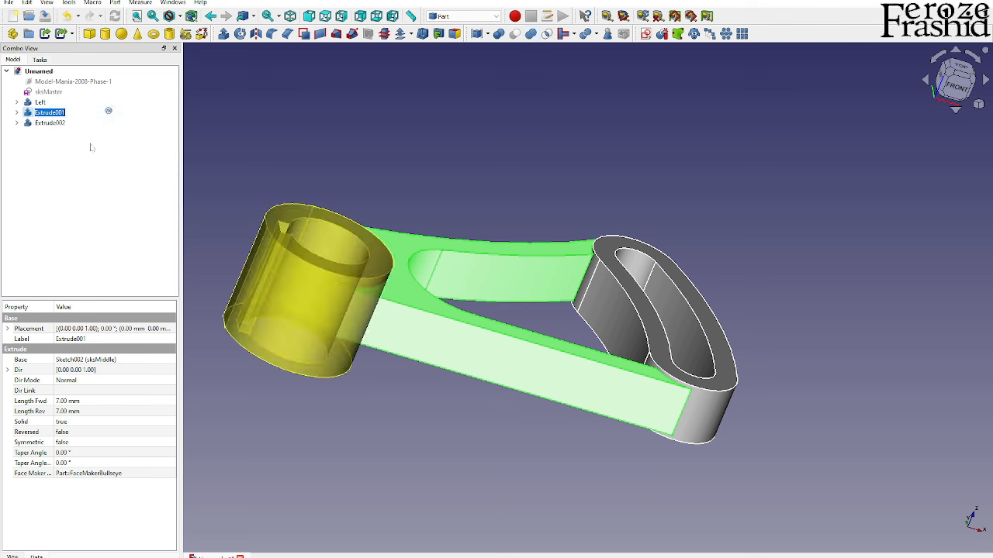
{"action": "type", "text": "Middle"}
{"action": "key", "text": "Return"}
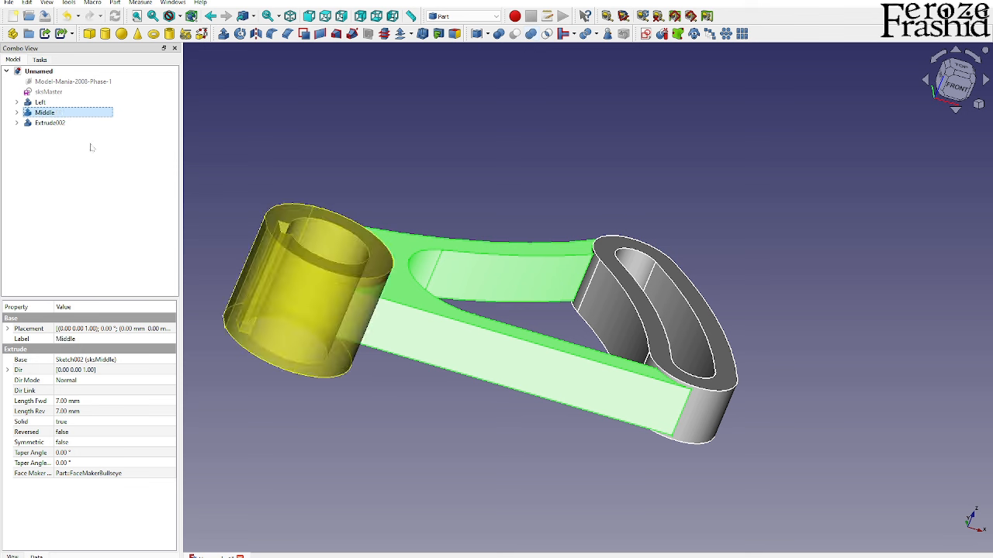
Rename the slotted end extrusion made from sksRight as Right
{"action": "left_click", "coordinate": [75, 123]}
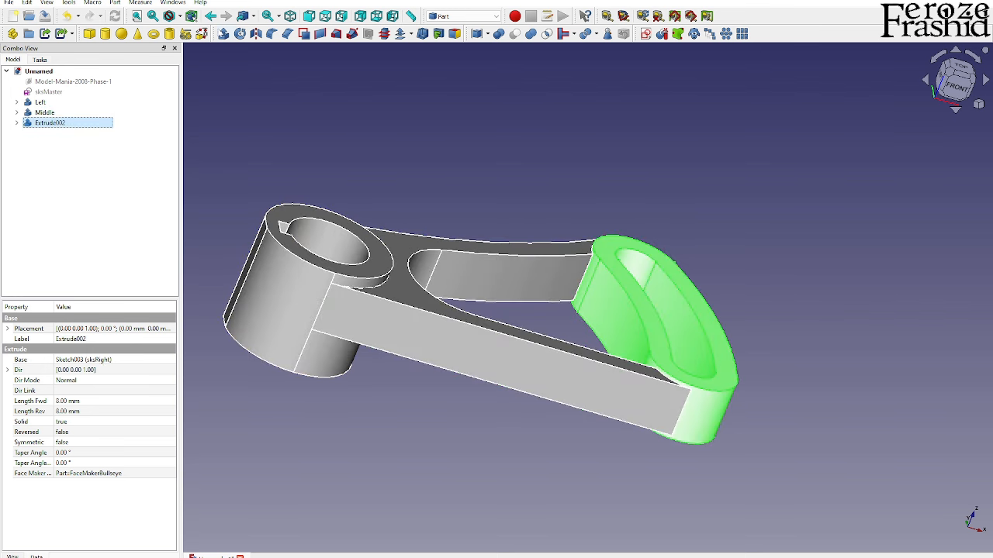
{"action": "key", "text": "F2"}
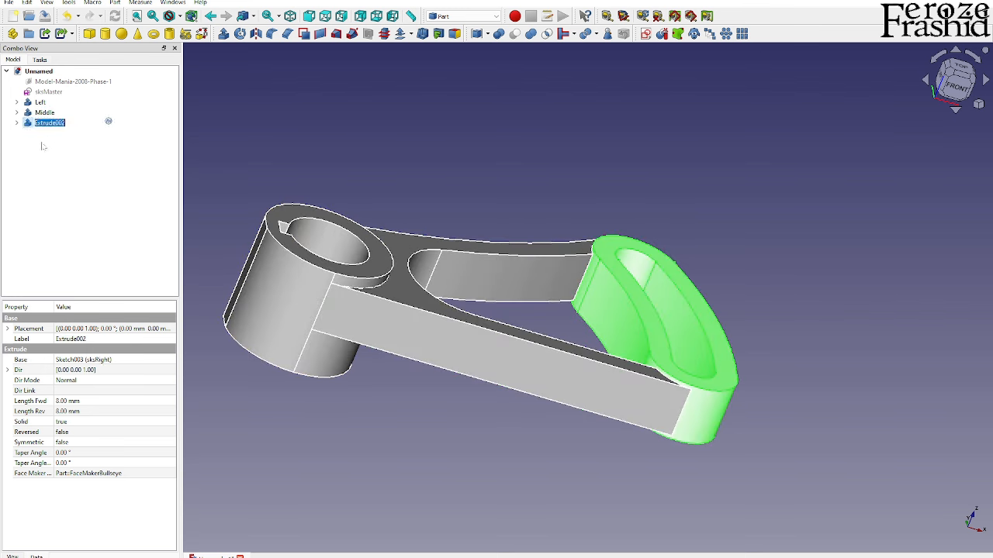
{"action": "type", "text": "Right"}
{"action": "key", "text": "Return"}
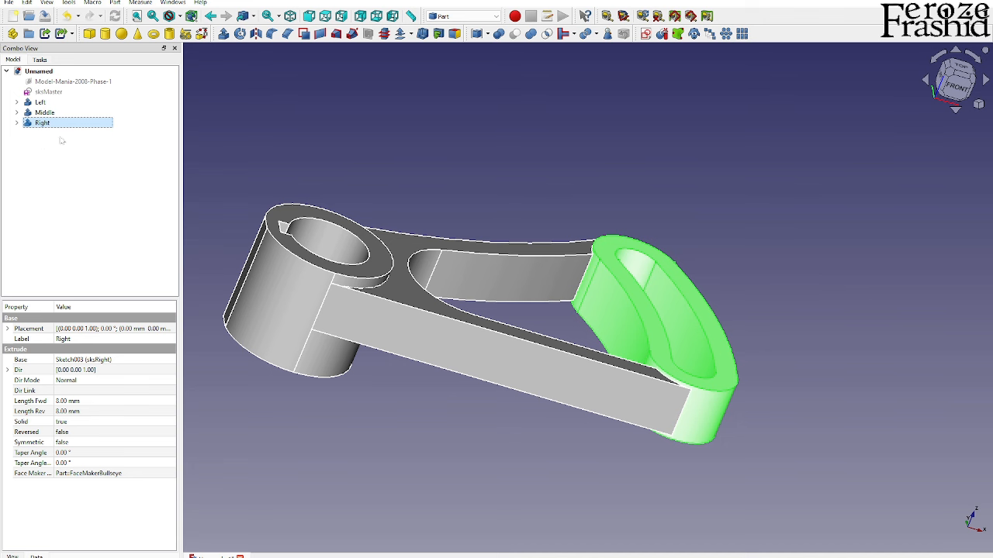
Fuse the Left, Middle and Right solids into one body and name it Phase-1
{"action": "left_click_drag", "start_coordinate": [53, 124], "coordinate": [43, 103]}
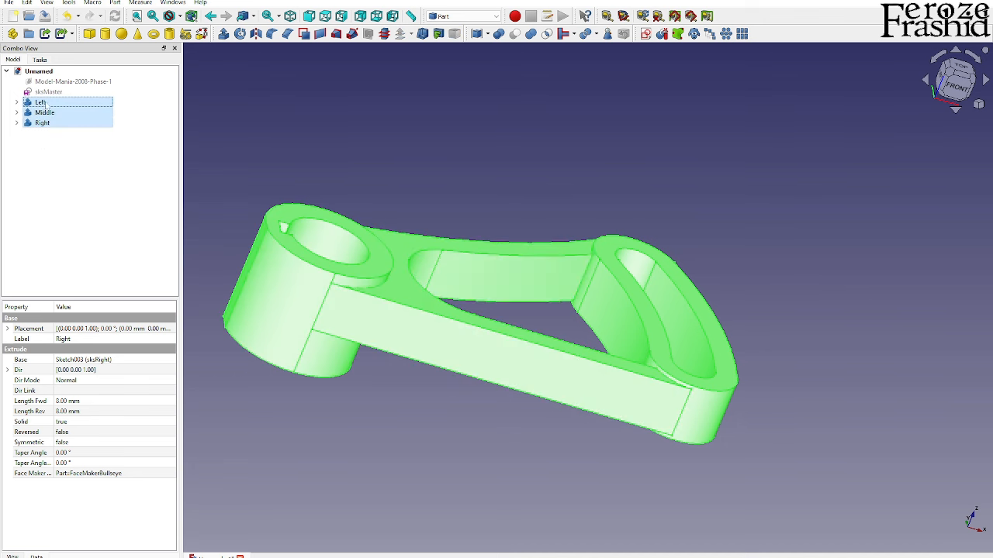
{"action": "left_click", "coordinate": [531, 33]}
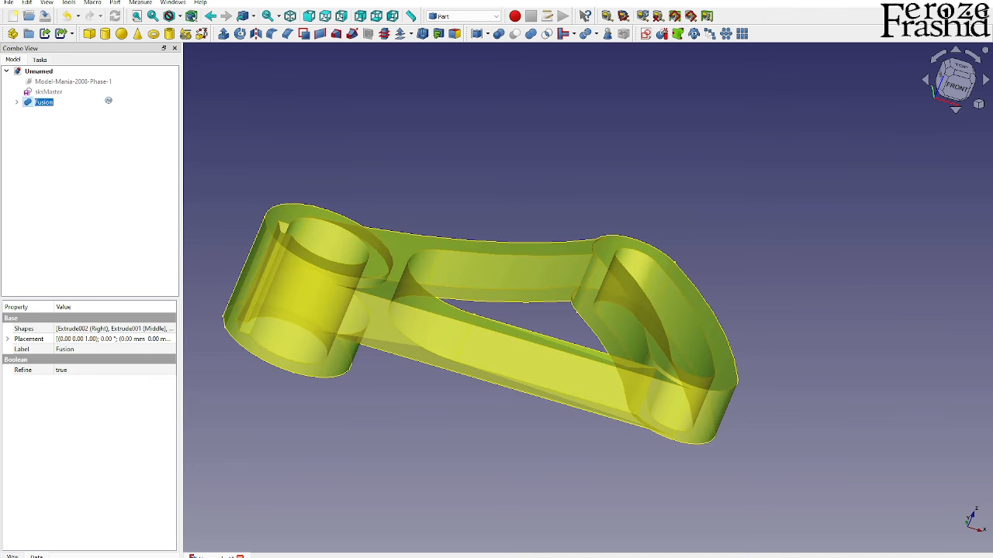
{"action": "type", "text": "Phase-1"}
{"action": "key", "text": "Return"}
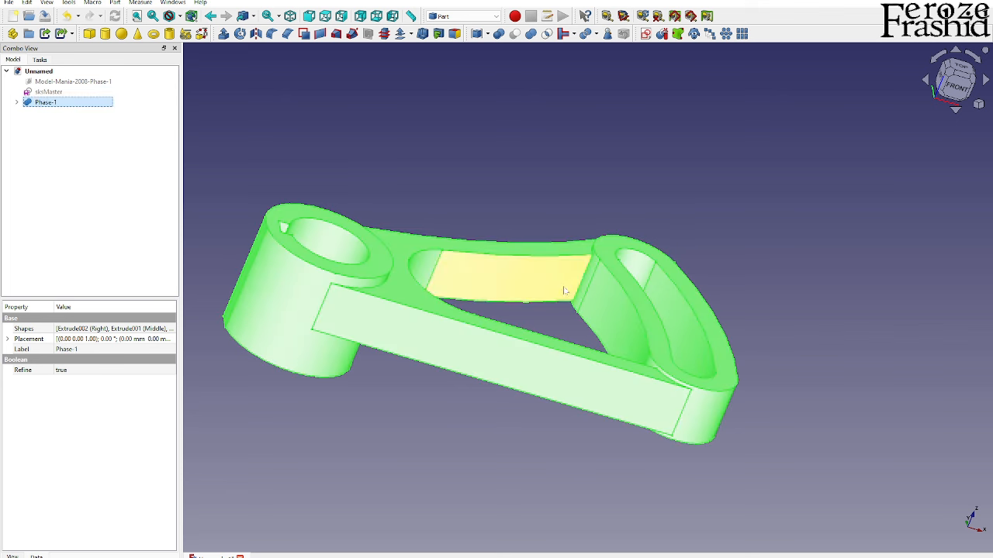
Fillet the two inner corner edges where the arms meet the slotted end with a 2 mm radius
{"action": "left_click", "coordinate": [564, 310]}
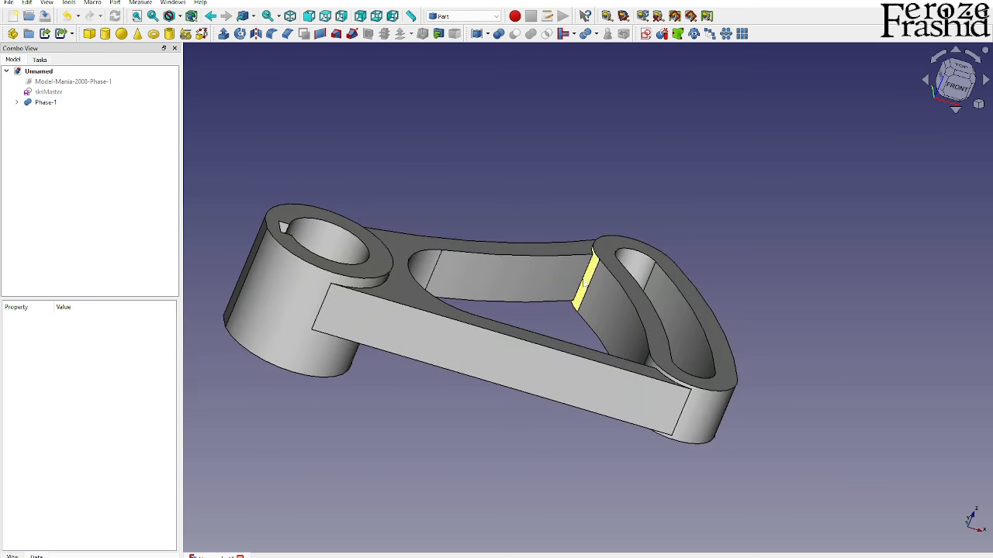
{"action": "left_click", "coordinate": [581, 289]}
{"action": "middle_click_drag", "start_coordinate": [596, 302], "coordinate": [695, 448]}
{"action": "left_click", "coordinate": [696, 447]}
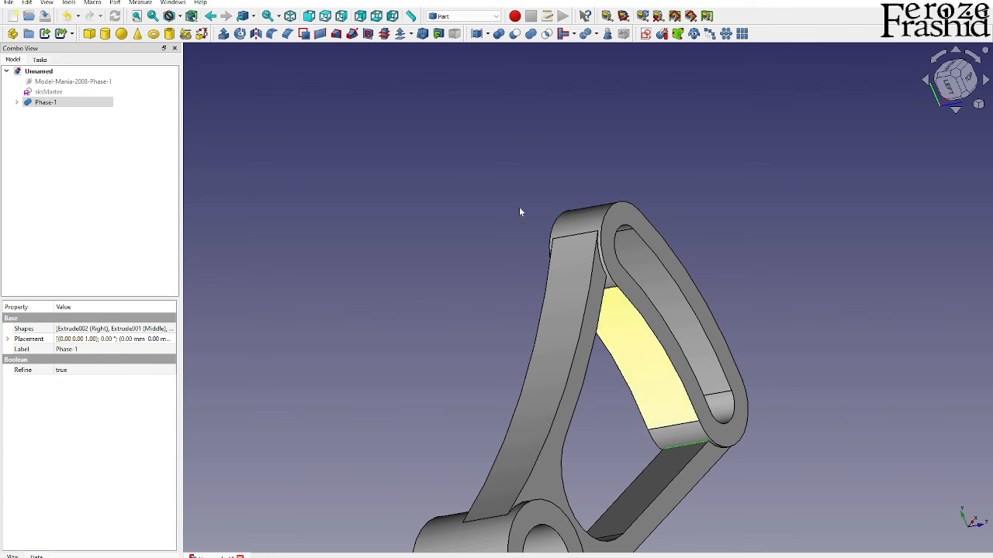
{"action": "left_click", "coordinate": [272, 34]}
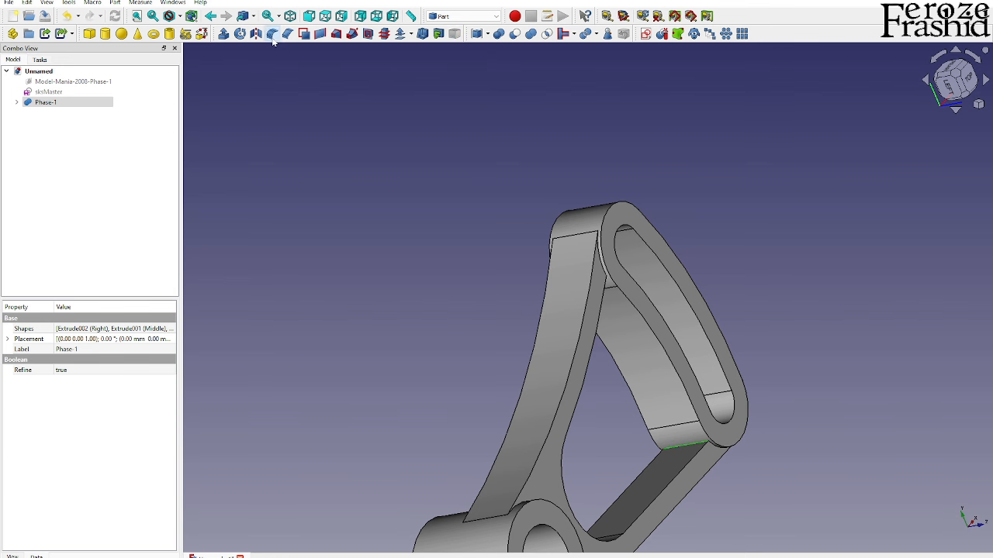
{"action": "left_click_drag", "start_coordinate": [115, 536], "coordinate": [59, 535]}
{"action": "type", "text": "2"}
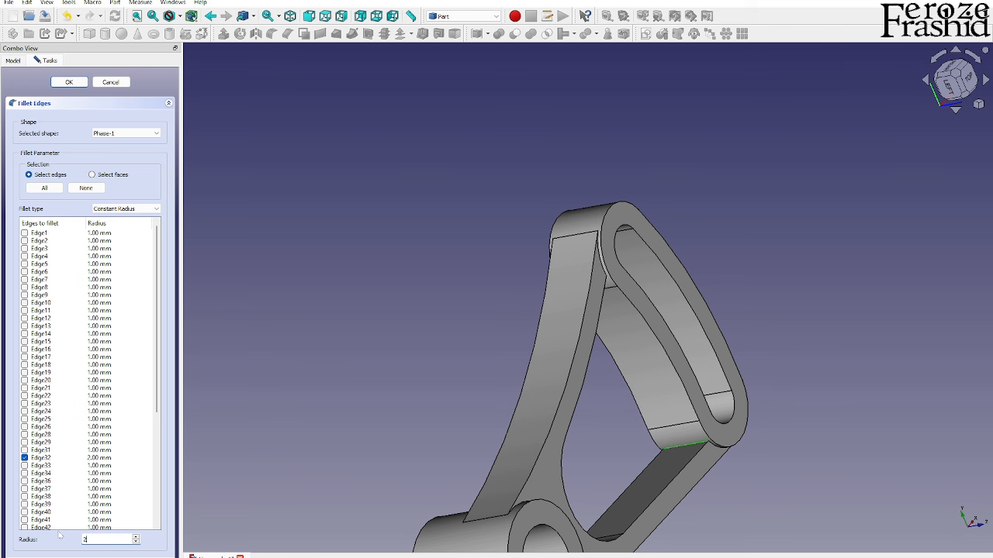
{"action": "left_click", "coordinate": [70, 83]}
{"action": "middle_click_drag", "start_coordinate": [778, 436], "coordinate": [543, 359]}
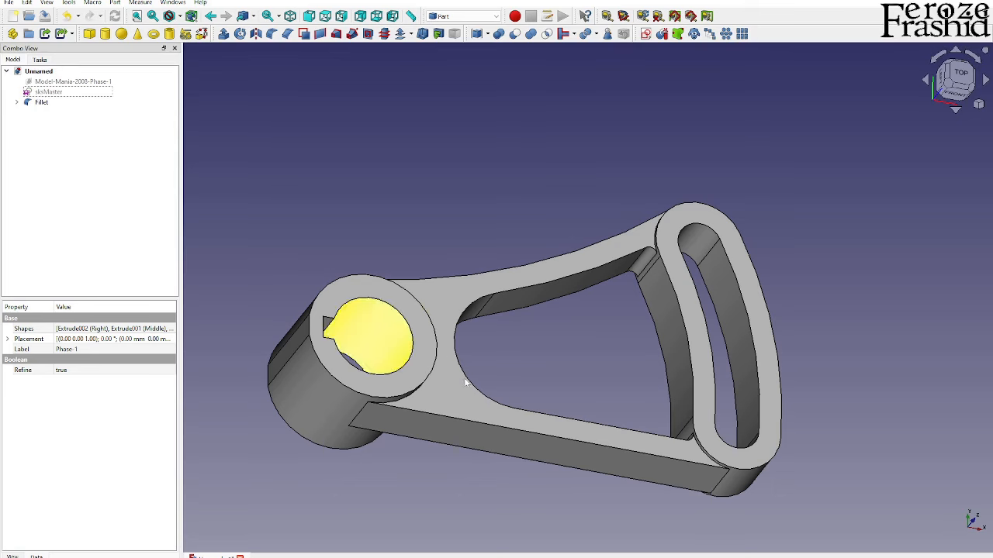
Show the Model-Mania-2008-Phase-1 drawing image with the part to check the fillet notes, and hide it again
{"action": "middle_click_drag", "start_coordinate": [464, 377], "coordinate": [344, 261]}
{"action": "scroll", "coordinate": [525, 439], "scroll_direction": "up", "scroll_amount": 3}
{"action": "middle_click_drag", "start_coordinate": [525, 439], "coordinate": [629, 389]}
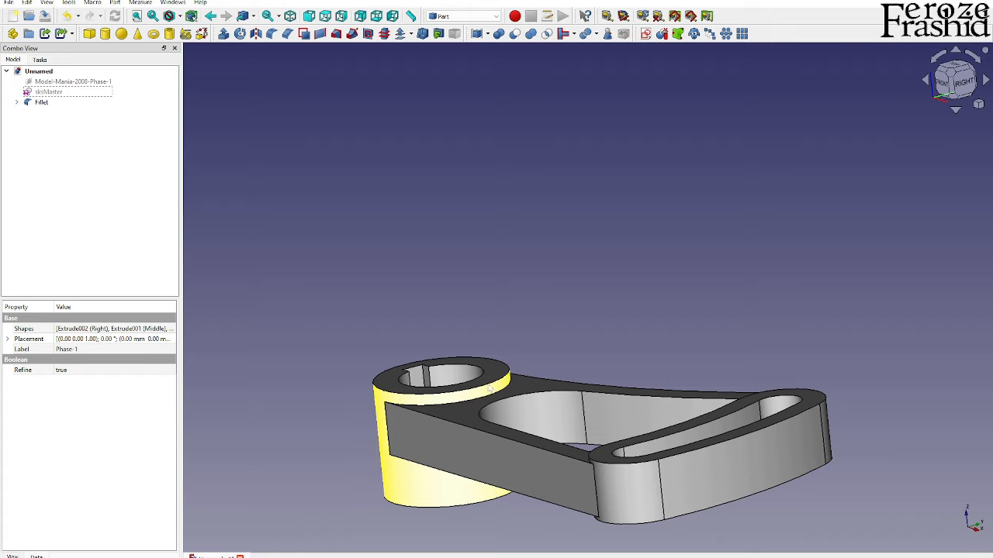
{"action": "left_click", "coordinate": [92, 84]}
{"action": "key", "text": "space"}
{"action": "scroll", "coordinate": [683, 235], "scroll_direction": "down", "scroll_amount": 4}
{"action": "mouse_move", "coordinate": [711, 340]}
{"action": "middle_mouse_down"}
{"action": "mouse_move", "coordinate": [628, 458]}
{"action": "mouse_move", "coordinate": [850, 413]}
{"action": "mouse_move", "coordinate": [853, 314]}
{"action": "middle_mouse_up"}
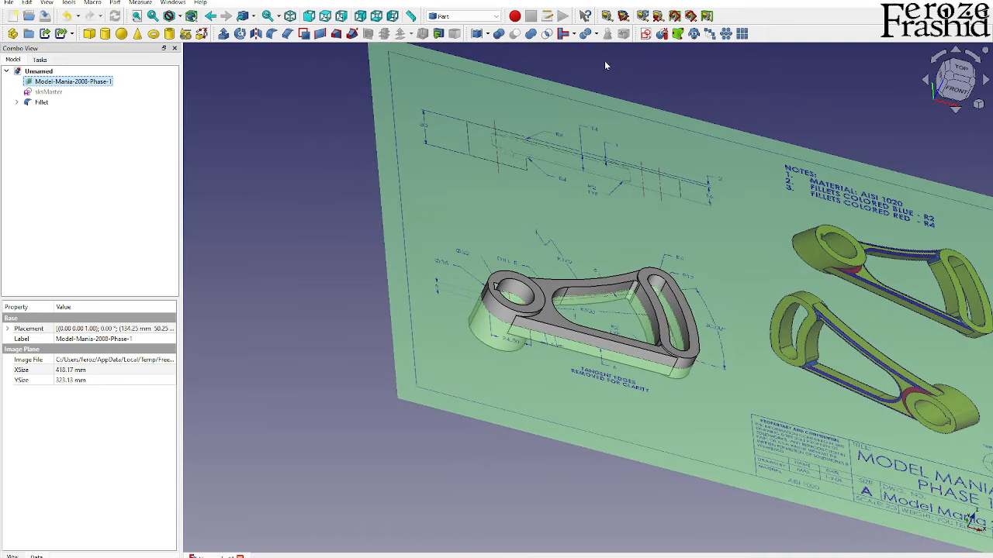
{"action": "key", "text": "space"}
Try to fillet the curved edge where the hub meets the arm's upper face, and delete that fillet
{"action": "mouse_move", "coordinate": [377, 260]}
{"action": "middle_mouse_down"}
{"action": "mouse_move", "coordinate": [416, 336]}
{"action": "mouse_move", "coordinate": [497, 332]}
{"action": "middle_mouse_up"}
{"action": "scroll", "coordinate": [560, 318], "scroll_direction": "up", "scroll_amount": 3}
{"action": "middle_click_drag", "start_coordinate": [598, 300], "coordinate": [618, 271]}
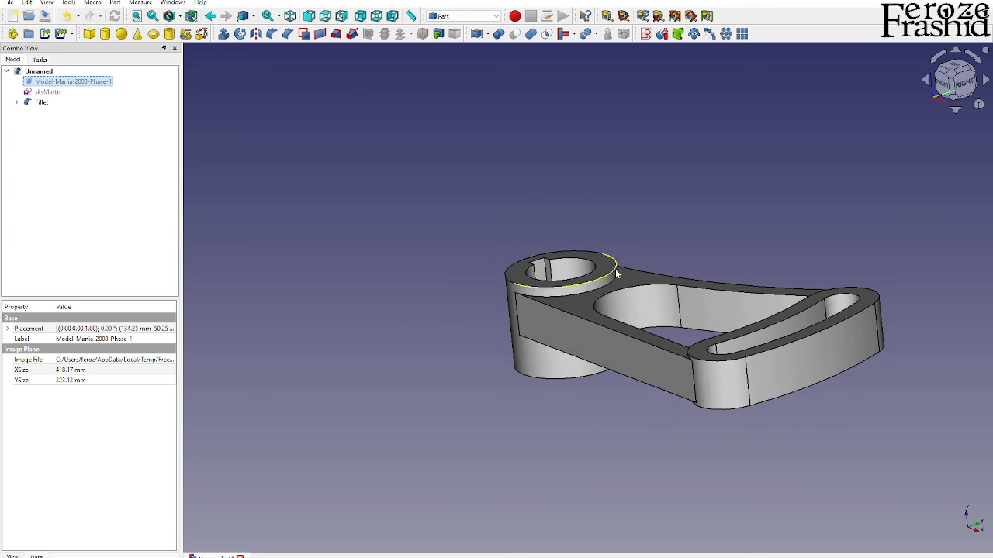
{"action": "left_click", "coordinate": [617, 272]}
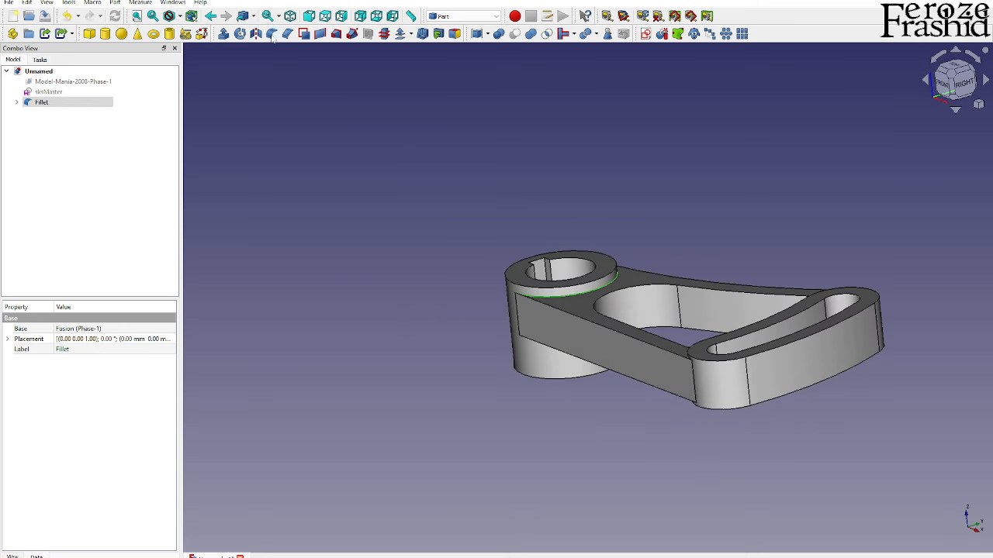
{"action": "left_click", "coordinate": [272, 35]}
{"action": "left_click", "coordinate": [68, 82]}
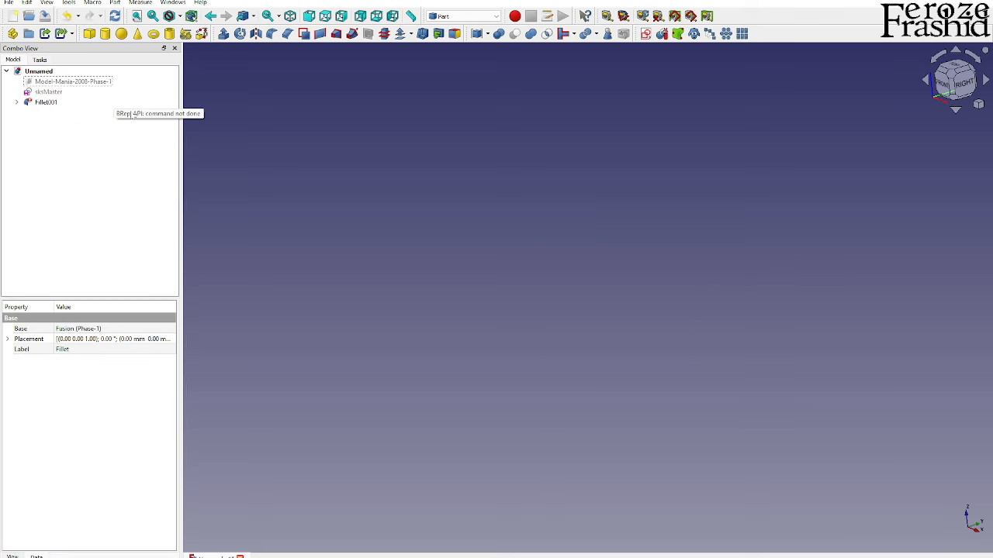
{"action": "left_click", "coordinate": [51, 103]}
{"action": "key", "text": "Delete"}
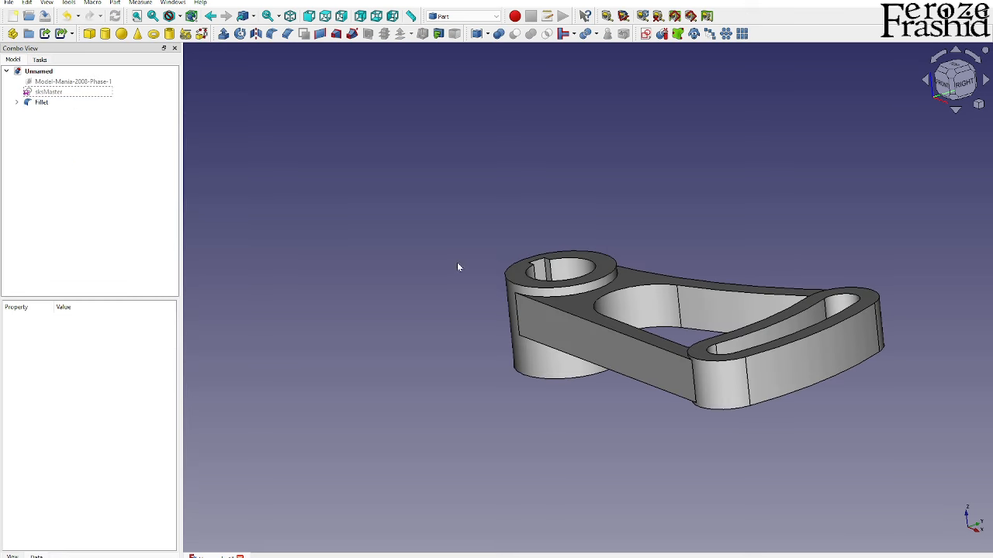
{"action": "middle_click_drag", "start_coordinate": [596, 439], "coordinate": [660, 478]}
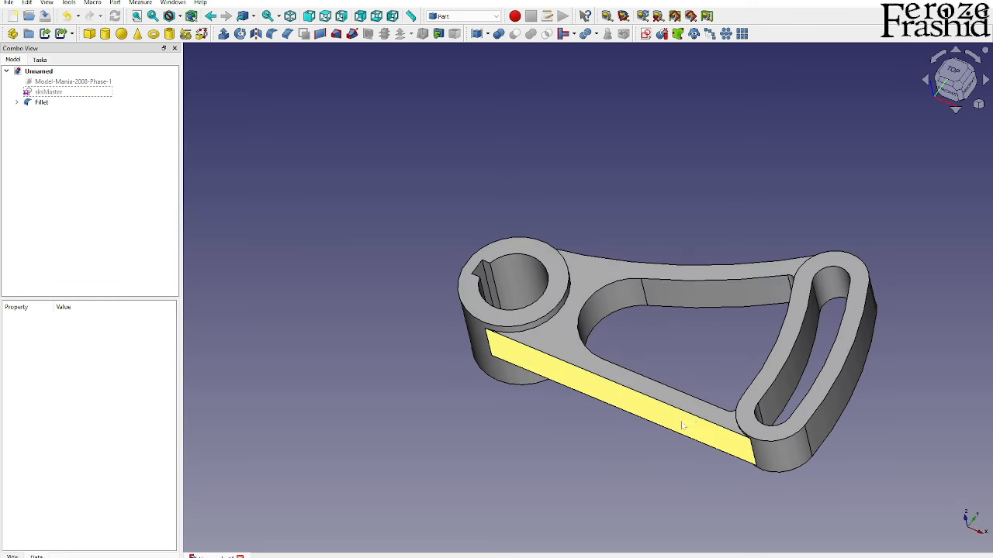
{"action": "scroll", "coordinate": [690, 421], "scroll_direction": "up", "scroll_amount": 3}
{"action": "middle_click_drag", "start_coordinate": [689, 410], "coordinate": [718, 390]}
{"action": "scroll", "coordinate": [640, 386], "scroll_direction": "down", "scroll_amount": 1}
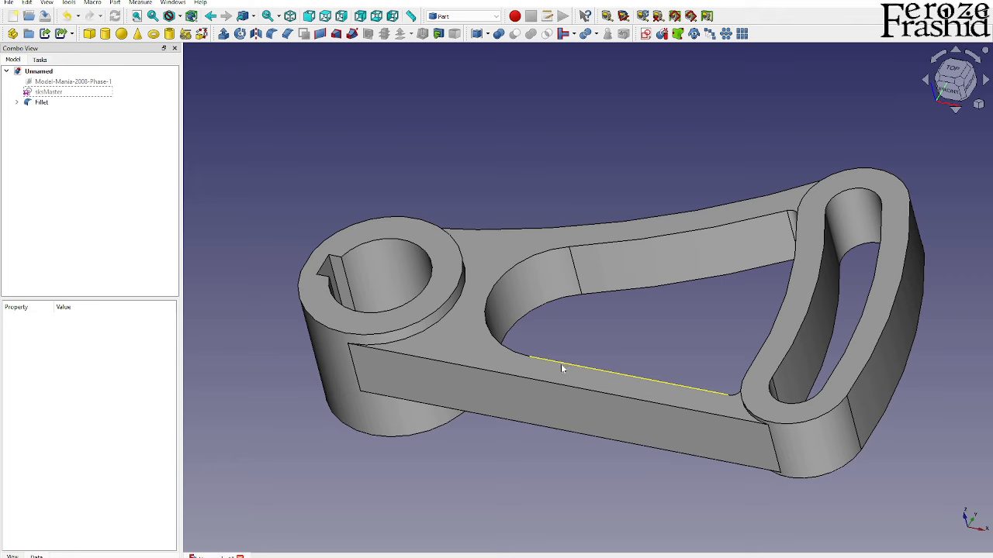
{"action": "middle_click_drag", "start_coordinate": [561, 367], "coordinate": [520, 303]}
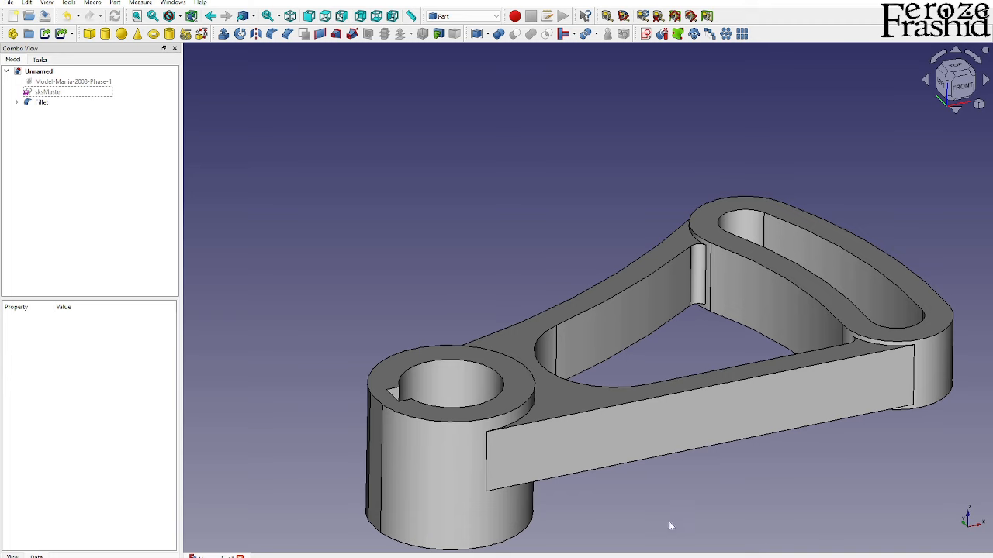
Switch to the Photos app and compare the Model Mania 2008 Phase 2 drawing and its listed changes with the Phase 1 drawing
{"action": "mouse_move", "coordinate": [690, 554]}
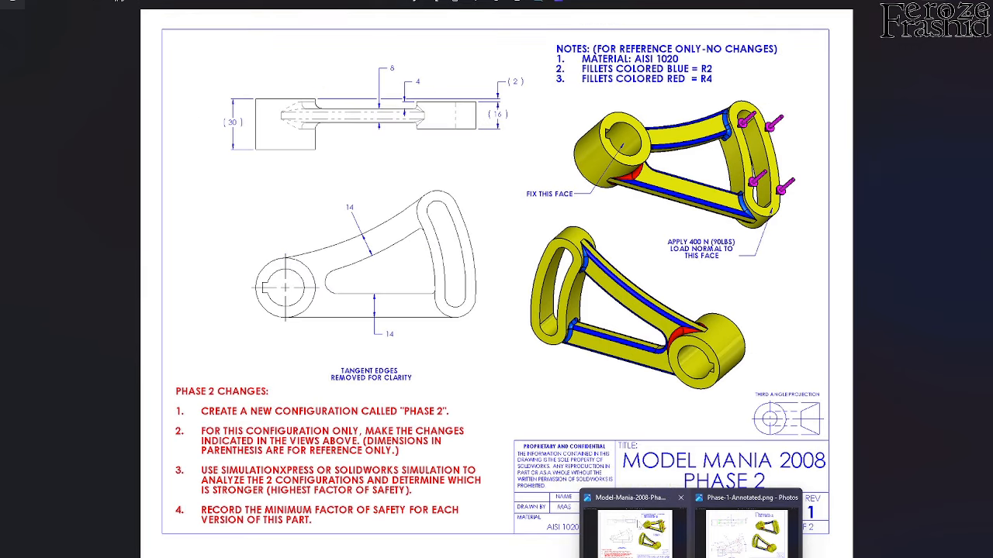
{"action": "left_click", "coordinate": [638, 525]}
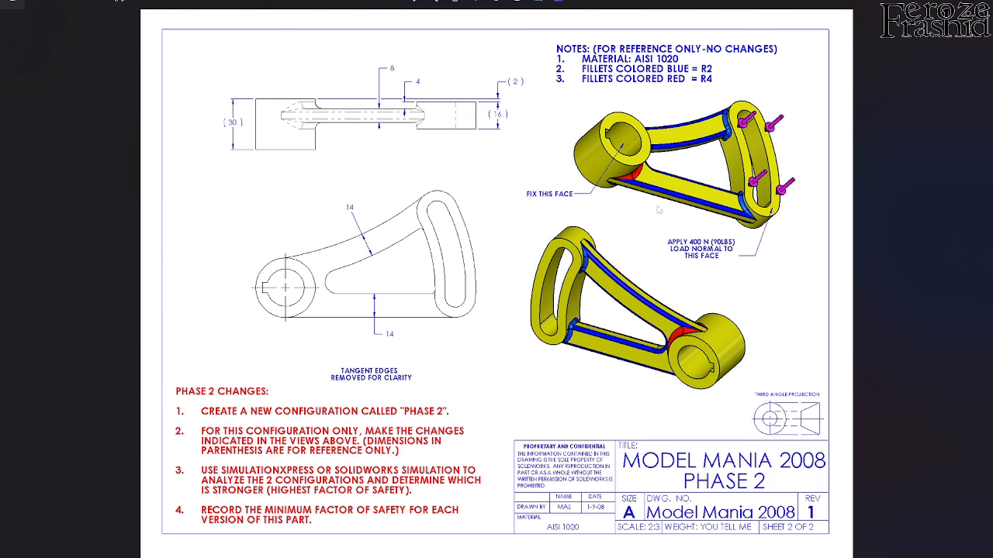
{"action": "scroll", "coordinate": [660, 208], "scroll_direction": "up", "scroll_amount": 1}
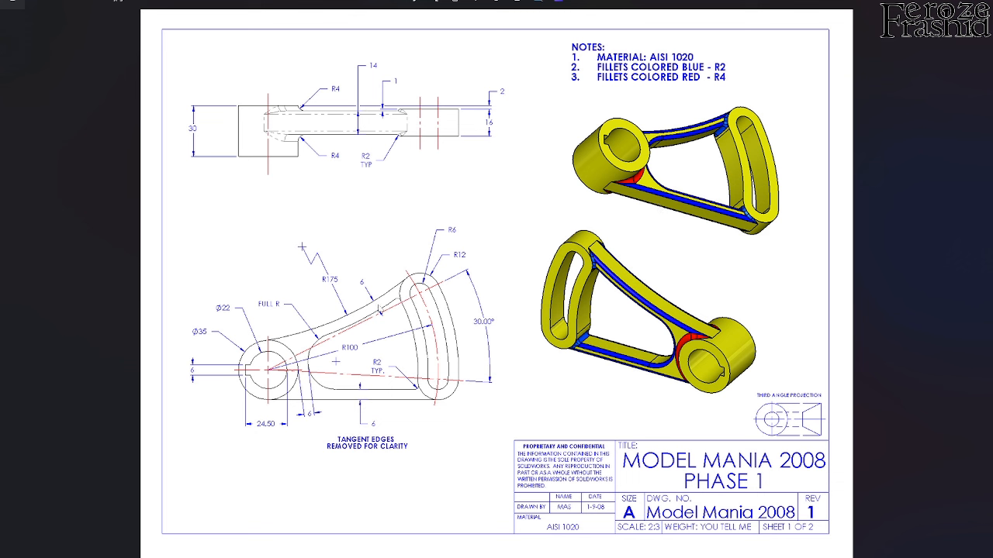
{"action": "scroll", "coordinate": [371, 338], "scroll_direction": "down", "scroll_amount": 1}
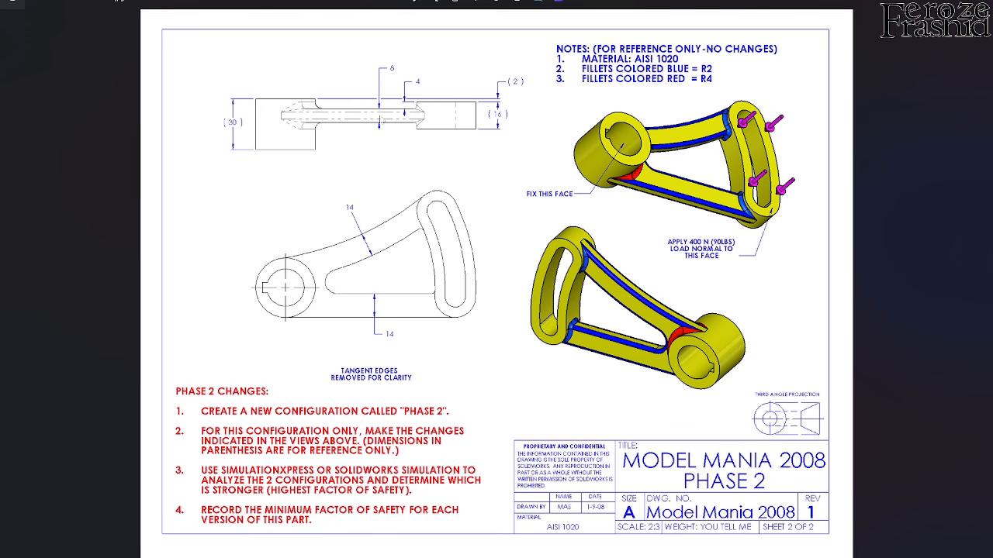
{"action": "key", "text": "Left"}
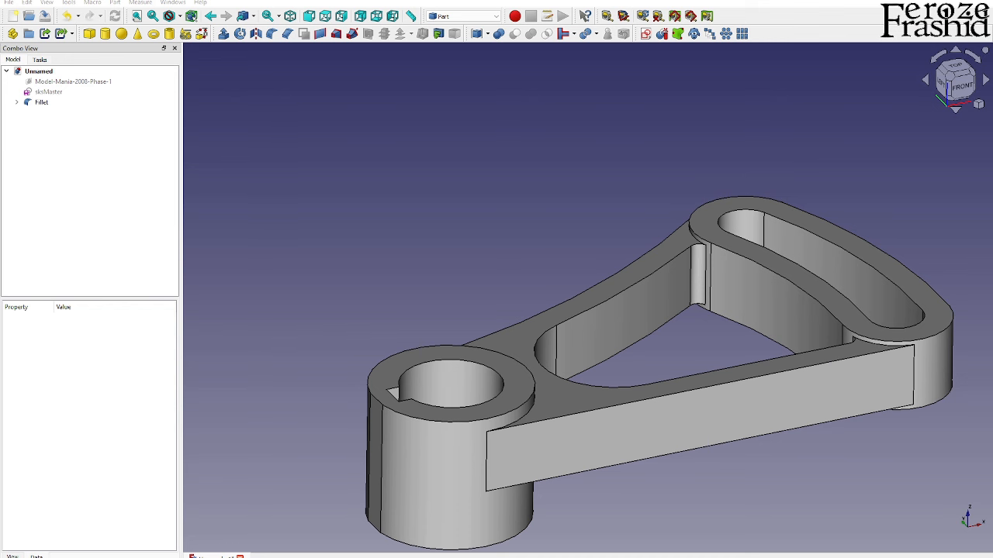
Delete the corner fillet feature, keeping the Phase-1 fusion
{"action": "left_click", "coordinate": [42, 102]}
{"action": "type", "text": "Phase-1"}
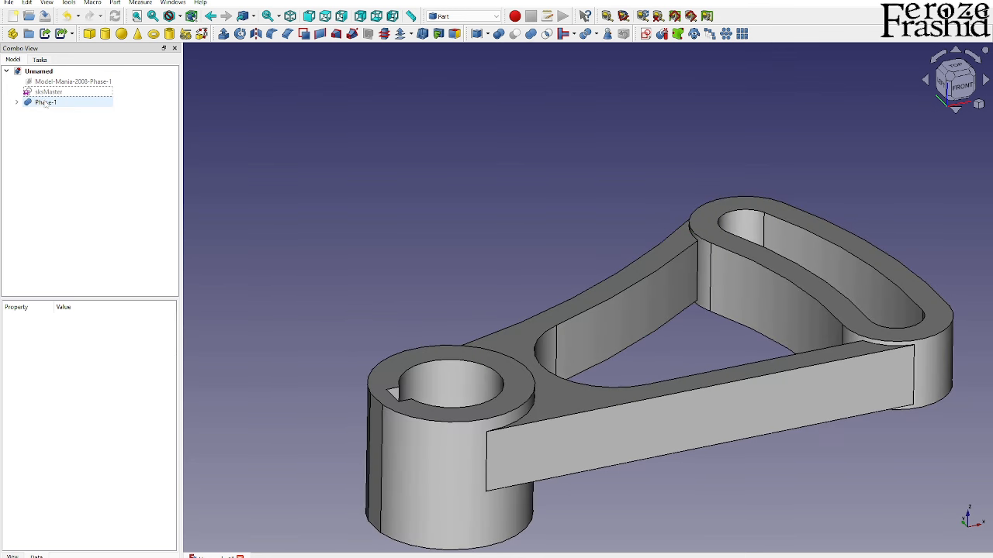
{"action": "key", "text": "Return"}
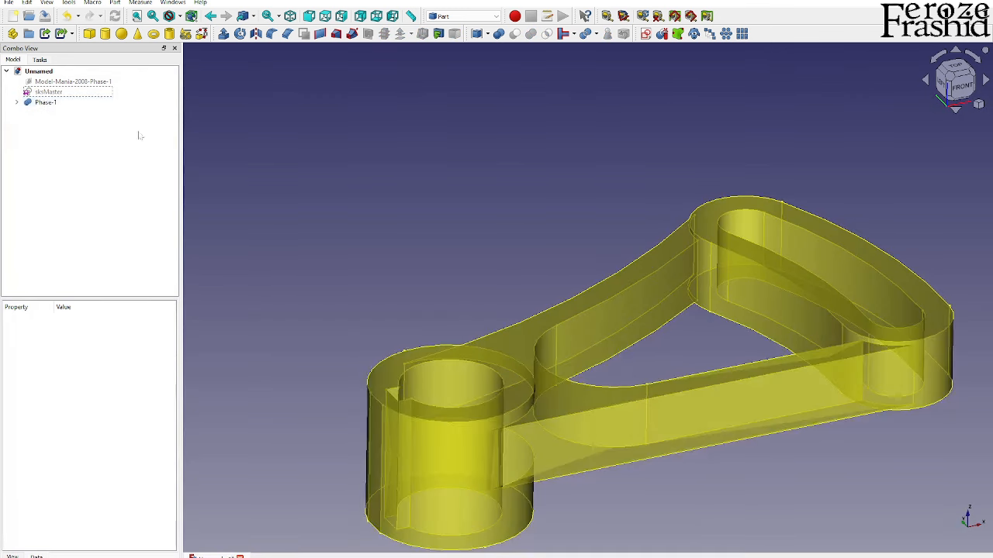
Save the document as phase_1_2008, and save a copy of it as phase_2_2008
{"action": "scroll", "coordinate": [313, 154], "scroll_direction": "down", "scroll_amount": 2}
{"action": "middle_click_drag", "start_coordinate": [492, 261], "coordinate": [467, 211]}
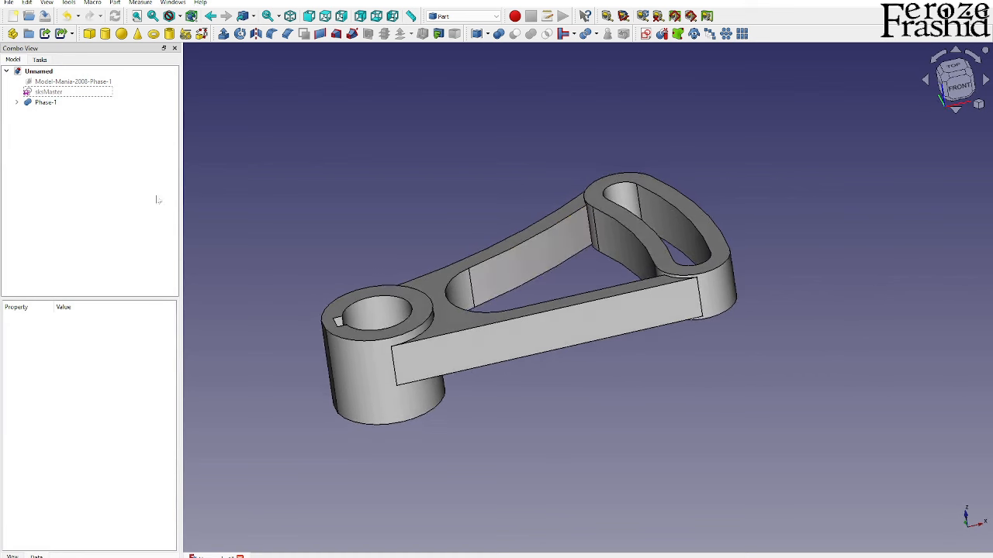
{"action": "middle_click_drag", "start_coordinate": [587, 223], "coordinate": [643, 395]}
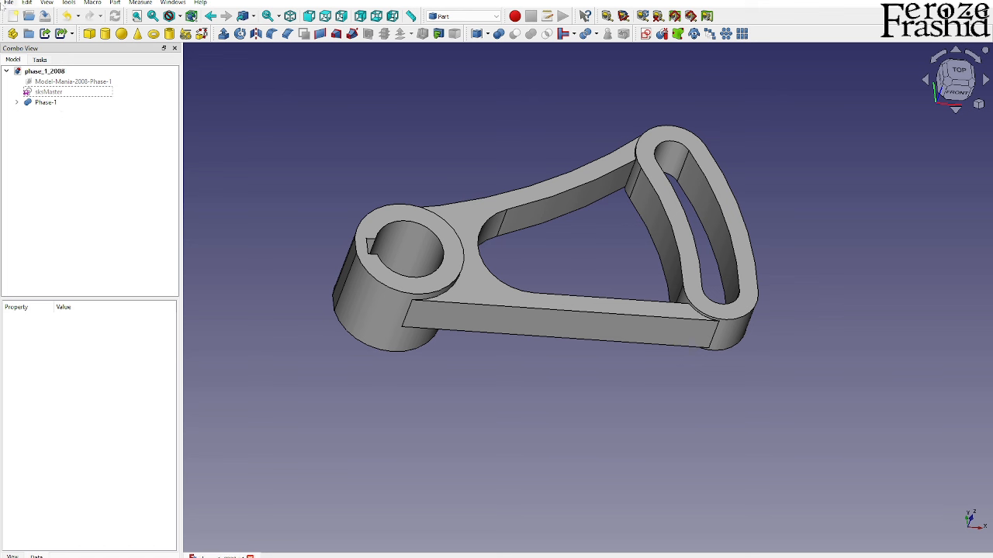
{"action": "left_click", "coordinate": [7, 3]}
{"action": "left_click", "coordinate": [47, 80]}
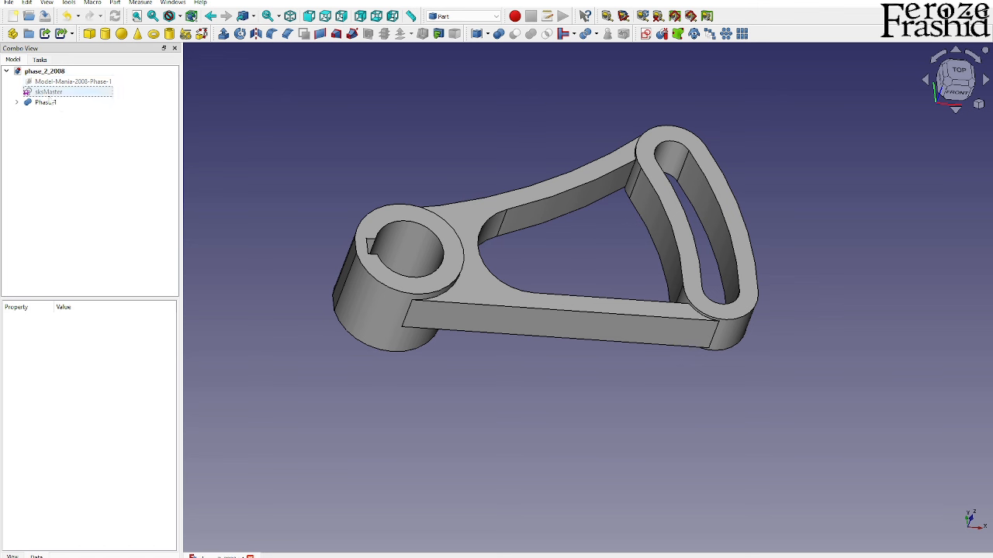
Rename the Phase-1 fusion as Phase-2
{"action": "left_click", "coordinate": [46, 102]}
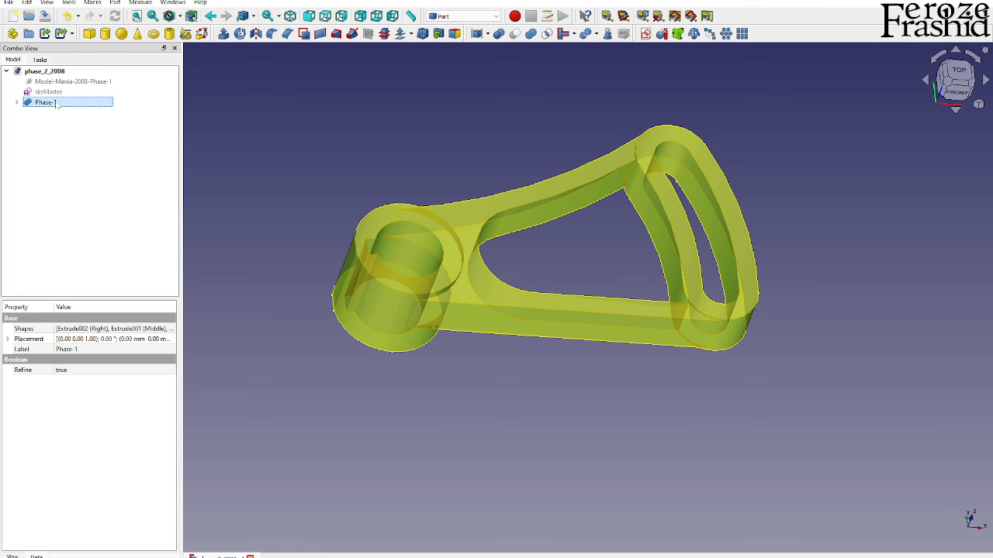
{"action": "key", "text": "F2"}
{"action": "left_click", "coordinate": [109, 100]}
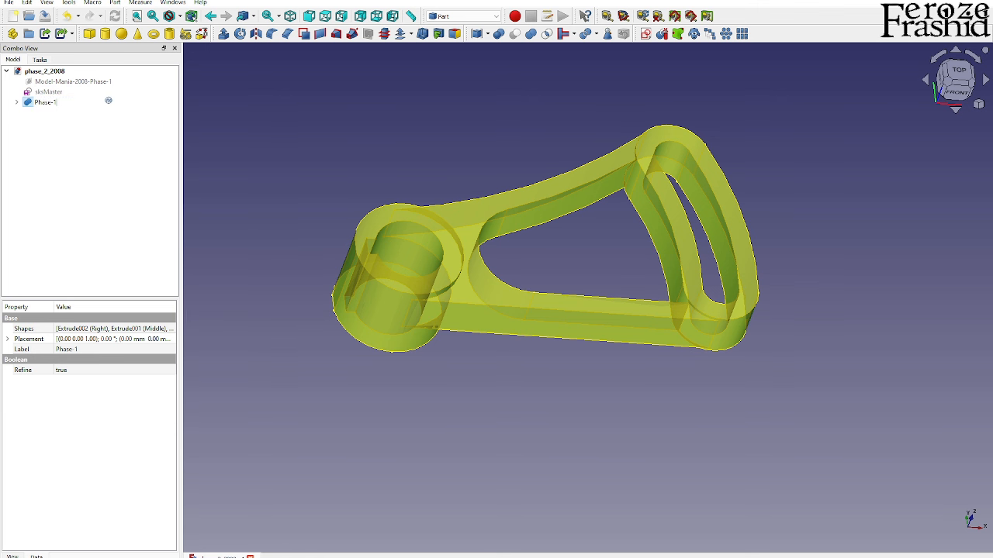
{"action": "key", "text": "Return"}
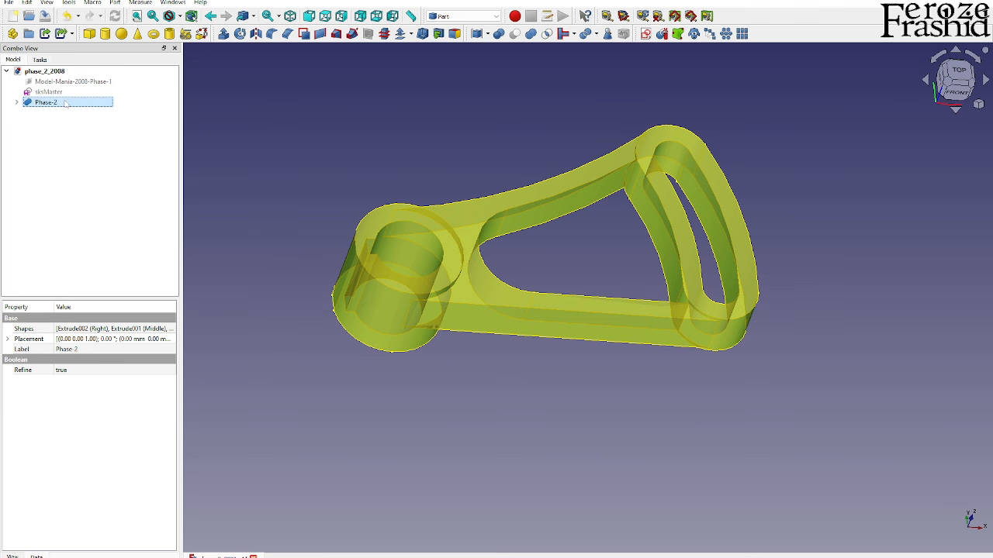
Open the sksMiddle sketch inside the fusion and set the lower rib's 6 mm width dimension to 14 mm
{"action": "left_click", "coordinate": [16, 102]}
{"action": "left_click", "coordinate": [27, 123]}
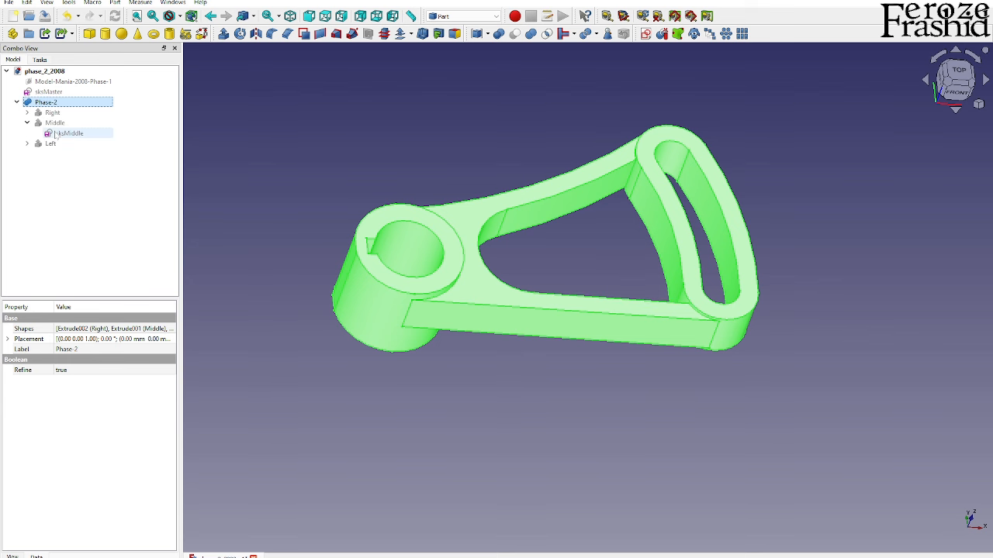
{"action": "double_click", "coordinate": [60, 133]}
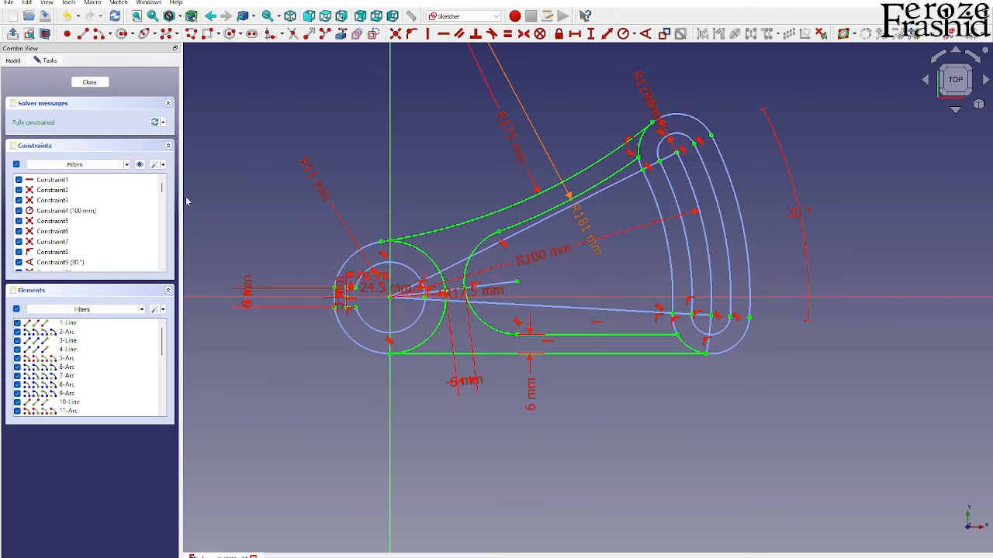
{"action": "scroll", "coordinate": [547, 421], "scroll_direction": "down", "scroll_amount": 2}
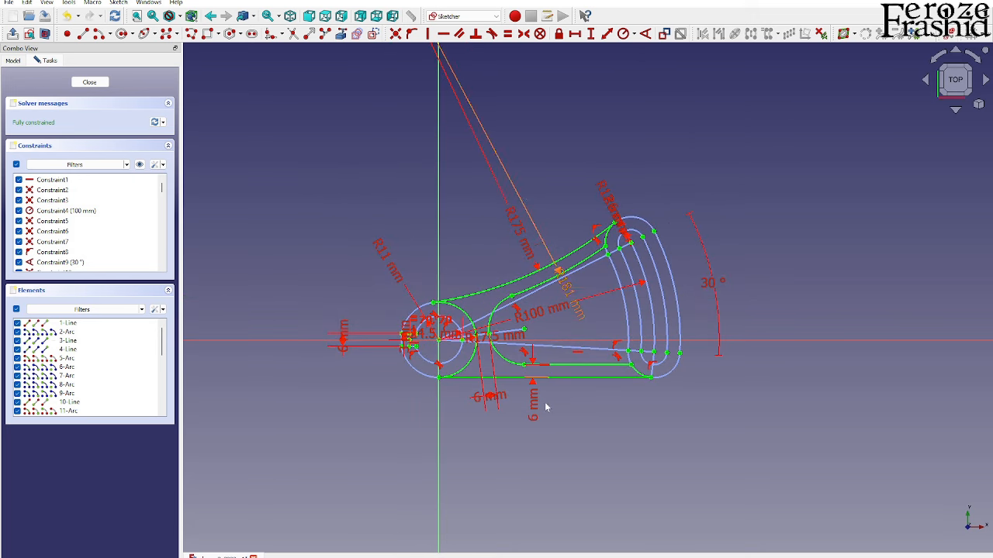
{"action": "scroll", "coordinate": [545, 407], "scroll_direction": "up", "scroll_amount": 3}
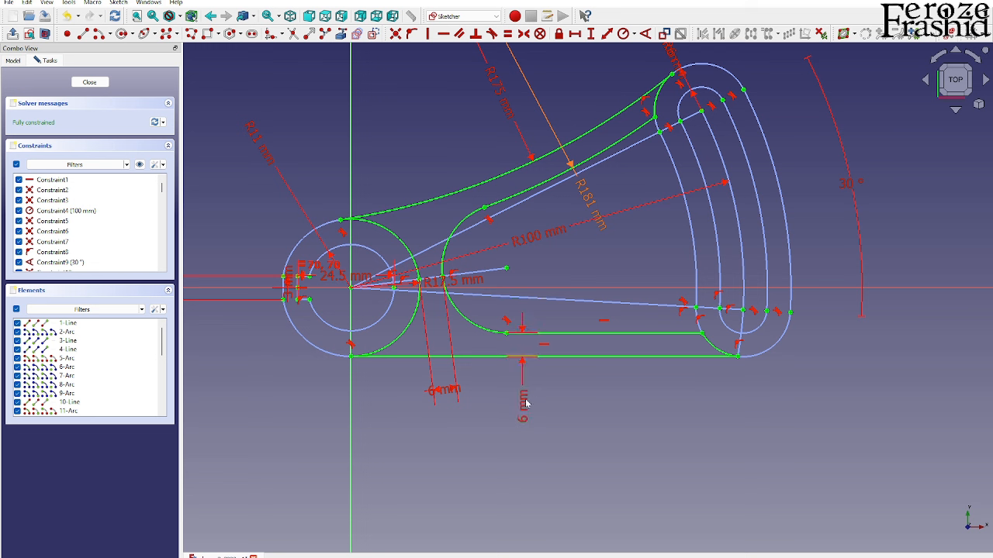
{"action": "double_click", "coordinate": [524, 410]}
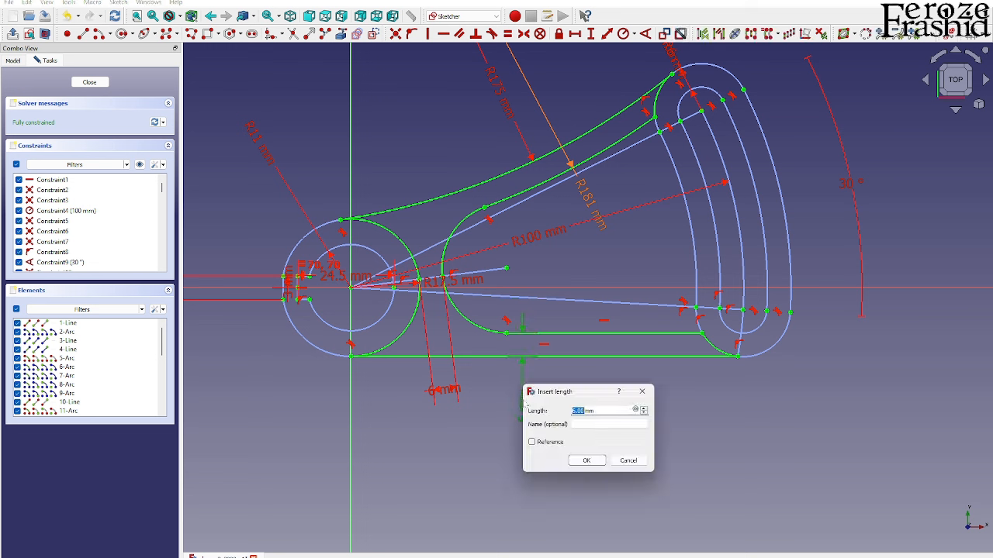
{"action": "type", "text": "14"}
{"action": "key", "text": "Return"}
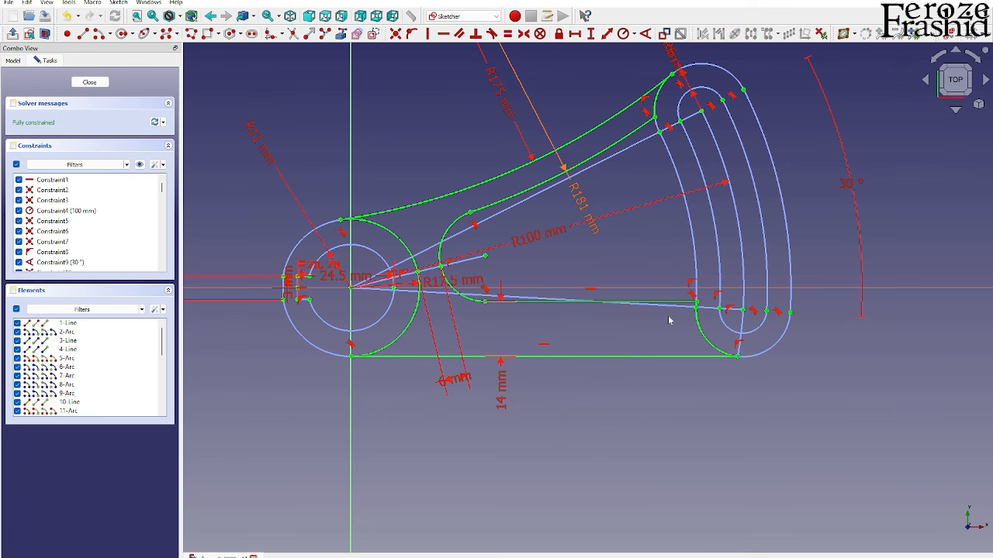
Delete the constraint where the lower rib's upper line meets the slot-end arc, and pull the arc's end away from the line
{"action": "scroll", "coordinate": [670, 319], "scroll_direction": "up", "scroll_amount": 8}
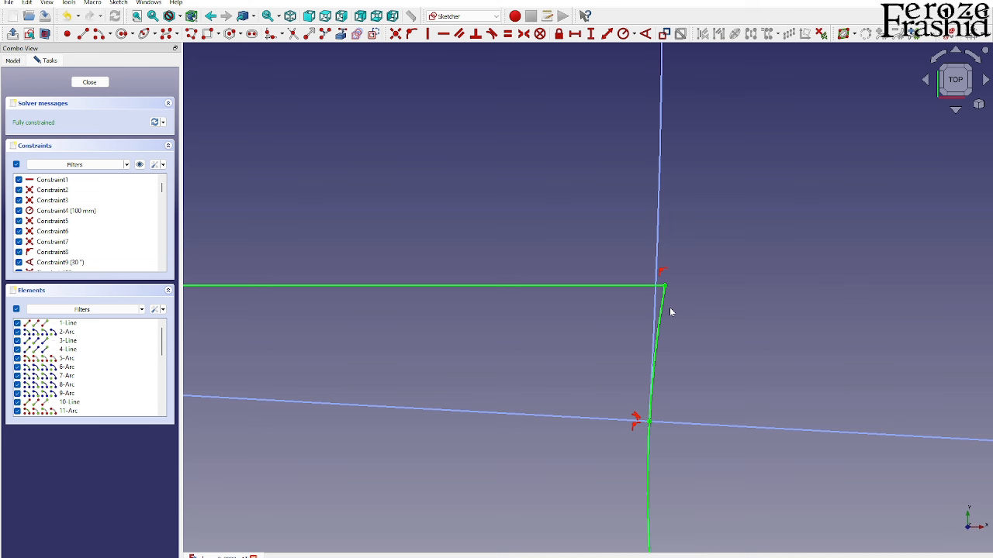
{"action": "scroll", "coordinate": [671, 312], "scroll_direction": "down", "scroll_amount": 4}
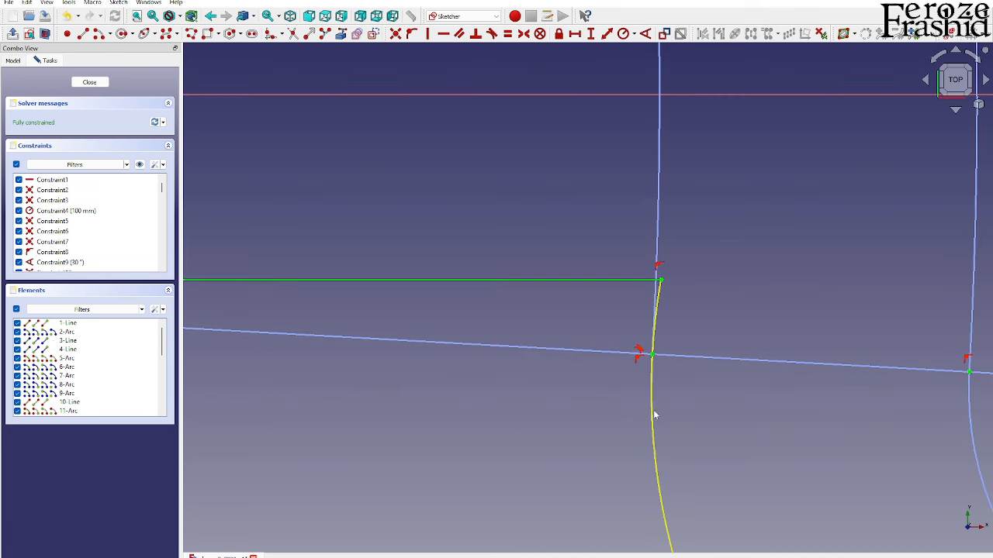
{"action": "scroll", "coordinate": [659, 273], "scroll_direction": "down", "scroll_amount": 4}
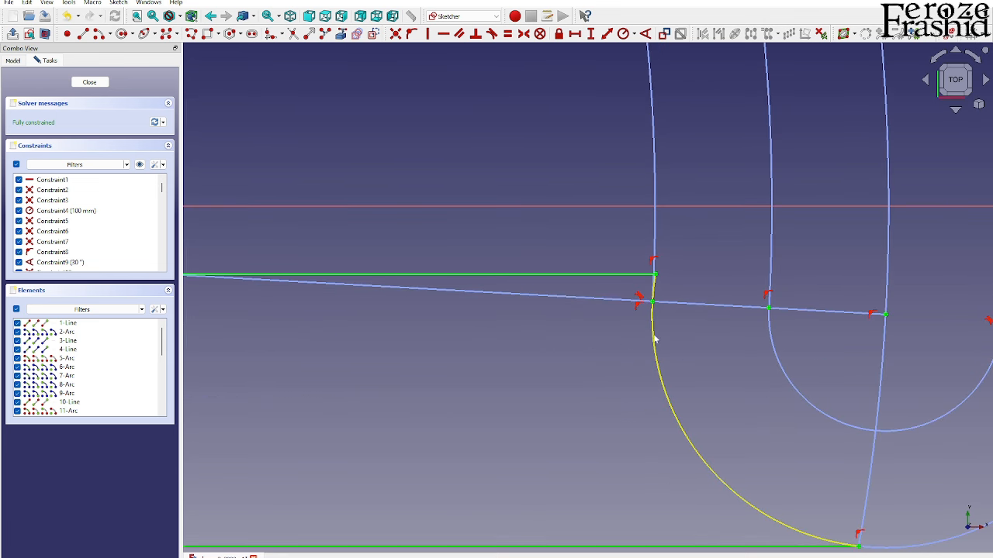
{"action": "scroll", "coordinate": [656, 283], "scroll_direction": "up", "scroll_amount": 5}
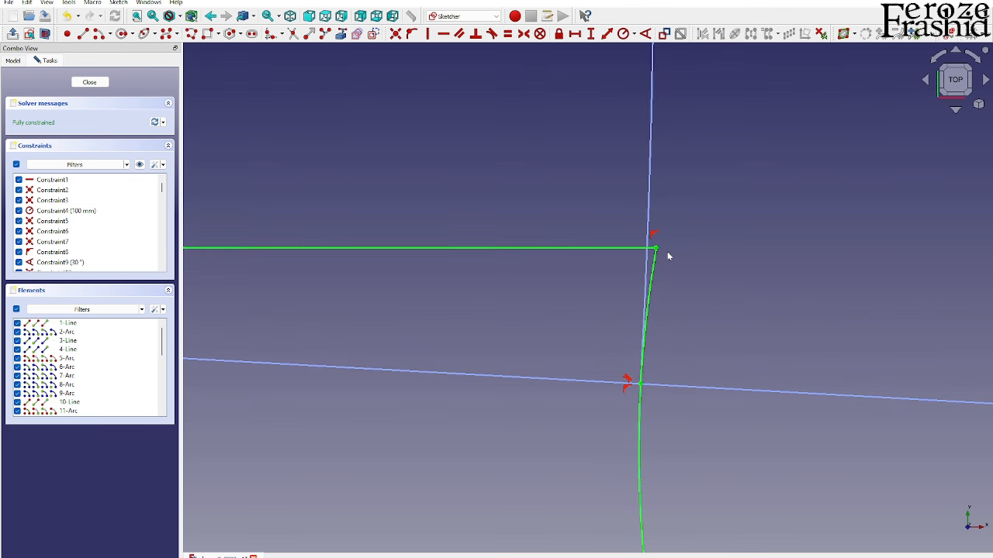
{"action": "scroll", "coordinate": [674, 252], "scroll_direction": "down", "scroll_amount": 3}
{"action": "scroll", "coordinate": [675, 239], "scroll_direction": "down", "scroll_amount": 3}
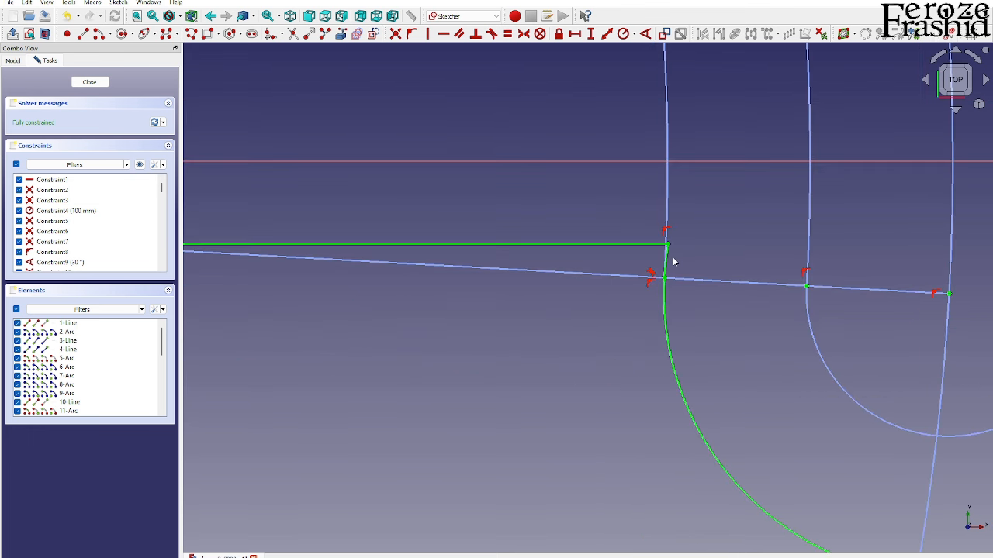
{"action": "scroll", "coordinate": [689, 264], "scroll_direction": "down", "scroll_amount": 5}
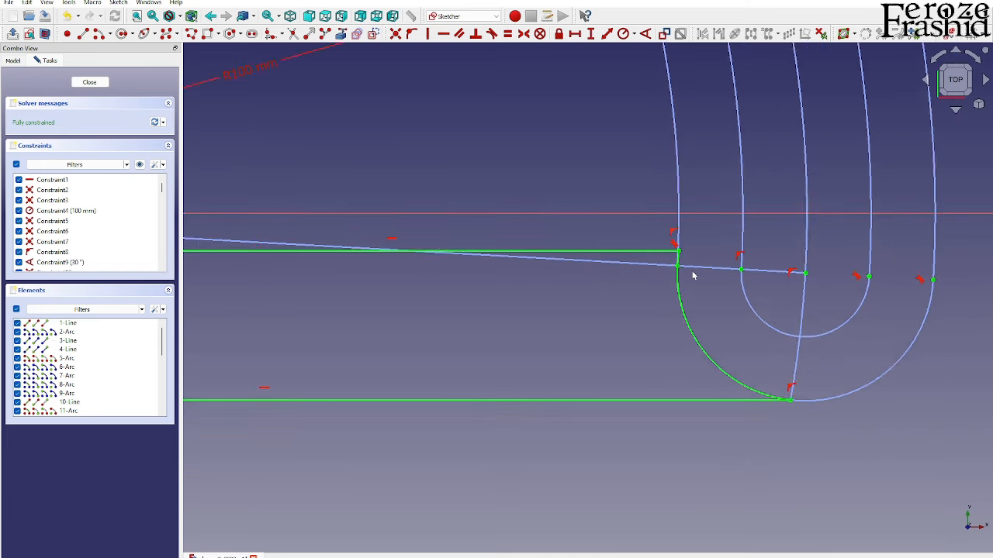
{"action": "scroll", "coordinate": [687, 272], "scroll_direction": "up", "scroll_amount": 4}
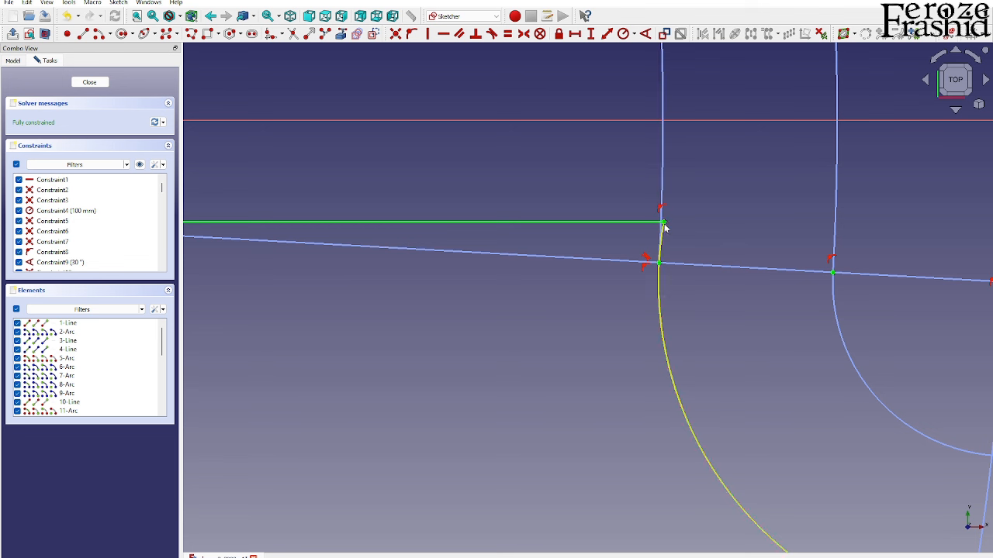
{"action": "left_click", "coordinate": [661, 210]}
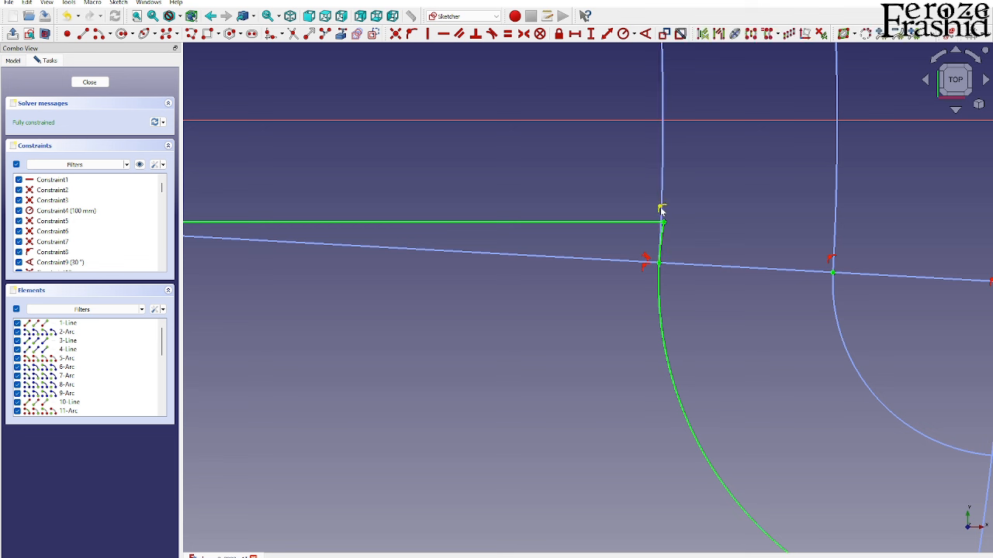
{"action": "key", "text": "Delete"}
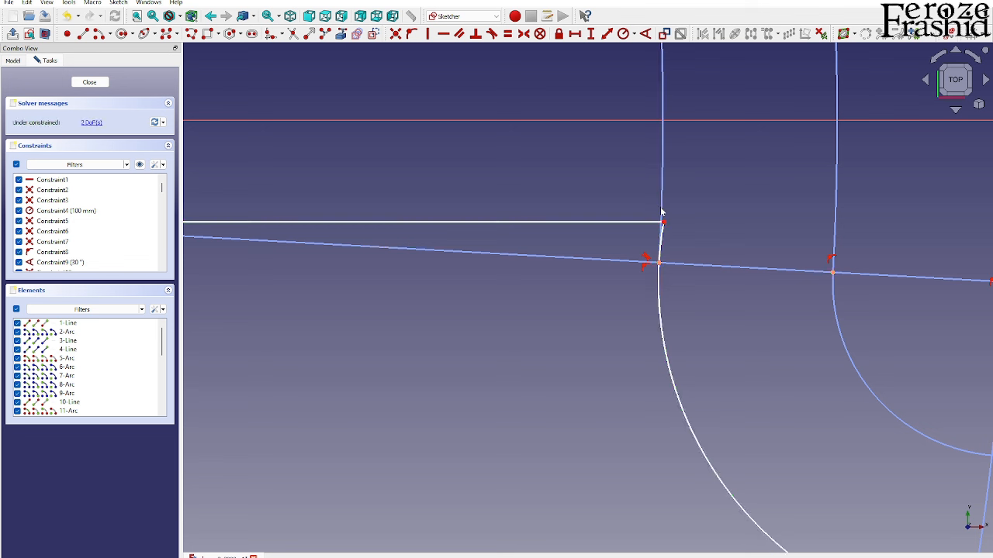
{"action": "mouse_move", "coordinate": [662, 266]}
{"action": "left_mouse_down"}
{"action": "mouse_move", "coordinate": [644, 274]}
{"action": "mouse_move", "coordinate": [665, 224]}
{"action": "mouse_move", "coordinate": [658, 303]}
{"action": "left_mouse_up"}
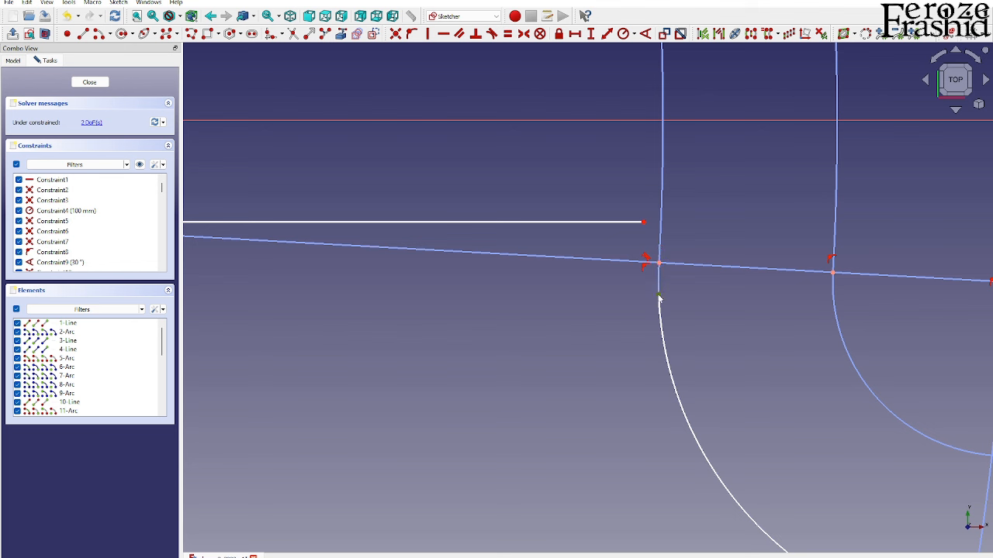
Constrain the free end of the slot-end arc to lie on the slanted construction line through the origin
{"action": "left_click", "coordinate": [641, 262]}
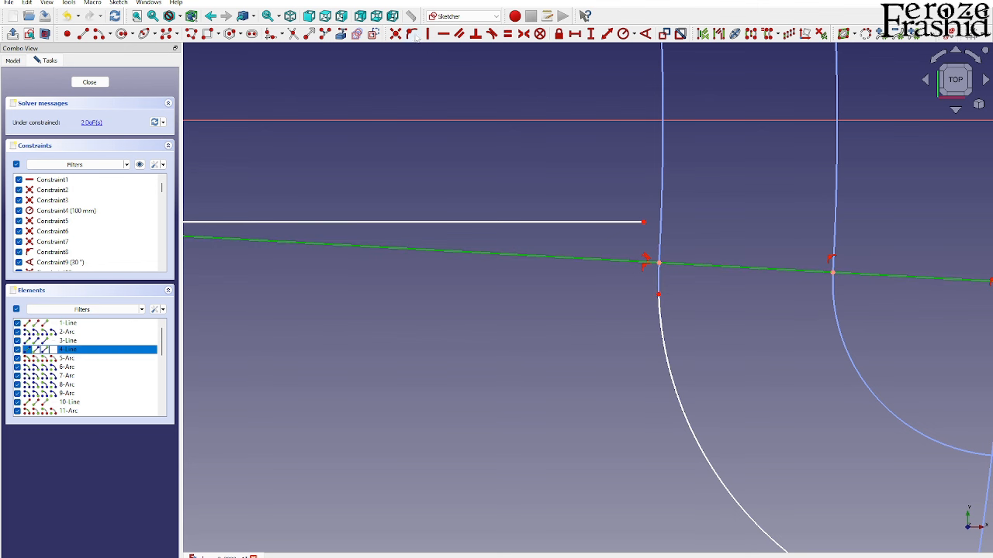
{"action": "left_click", "coordinate": [618, 290]}
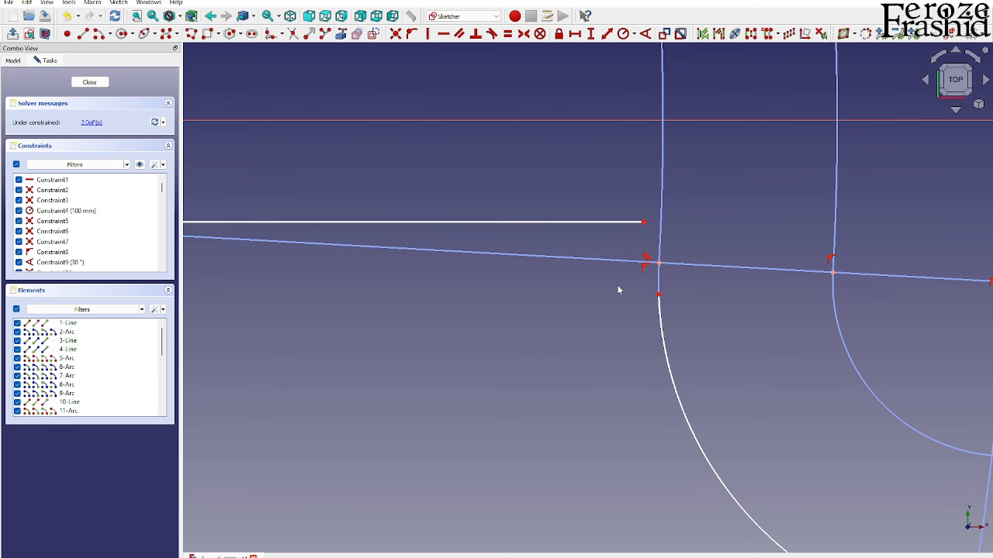
{"action": "left_click", "coordinate": [675, 265]}
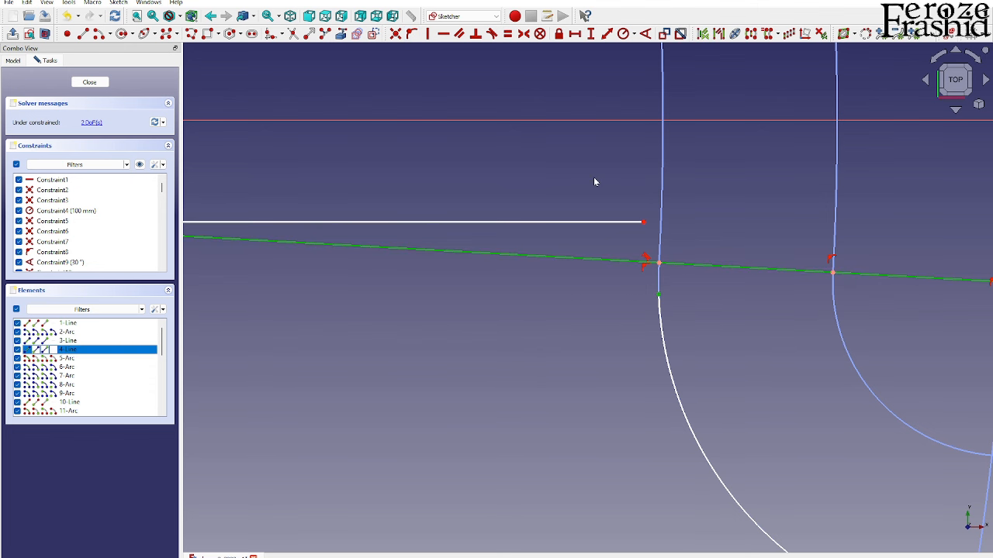
{"action": "left_click", "coordinate": [412, 35]}
{"action": "scroll", "coordinate": [640, 341], "scroll_direction": "down", "scroll_amount": 4}
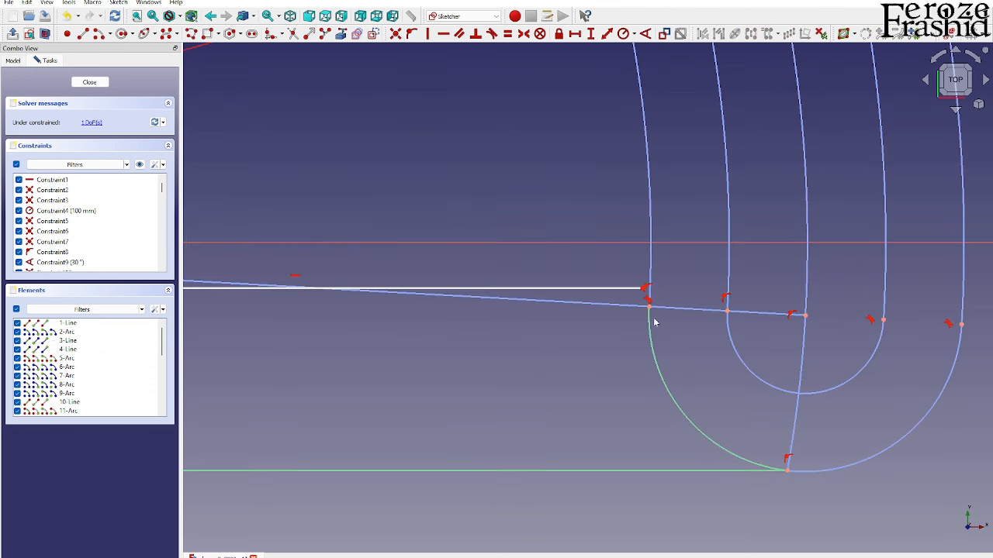
Constrain the free end of the lower rib's upper line to lie on the slot's inner construction arc
{"action": "scroll", "coordinate": [644, 290], "scroll_direction": "up", "scroll_amount": 3}
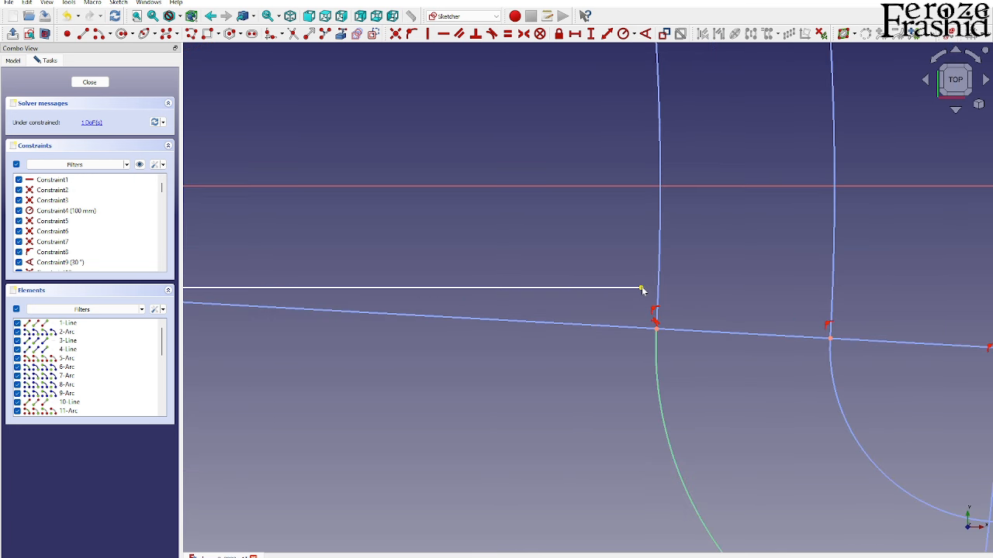
{"action": "left_click", "coordinate": [642, 290]}
{"action": "left_click", "coordinate": [657, 290]}
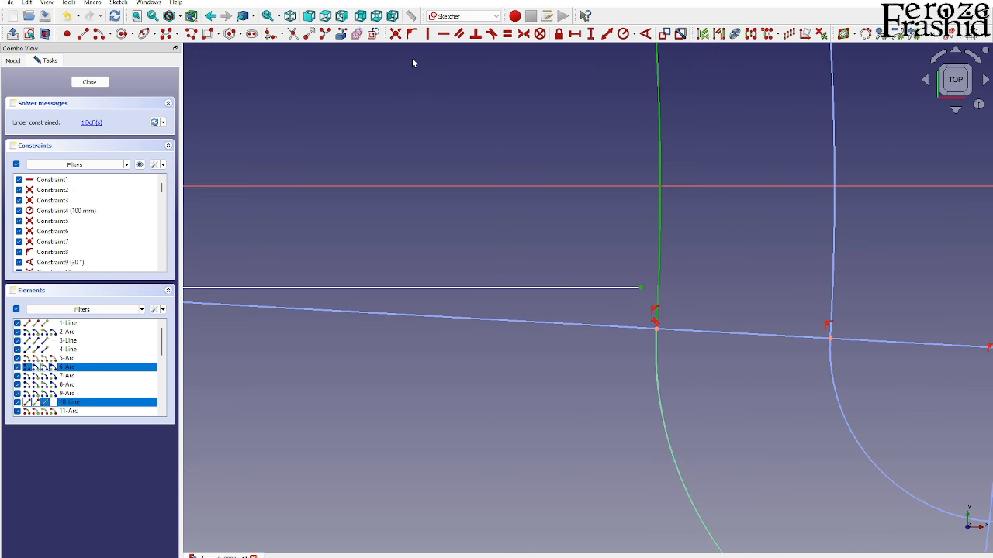
{"action": "left_click", "coordinate": [412, 35]}
{"action": "scroll", "coordinate": [561, 286], "scroll_direction": "down", "scroll_amount": 2}
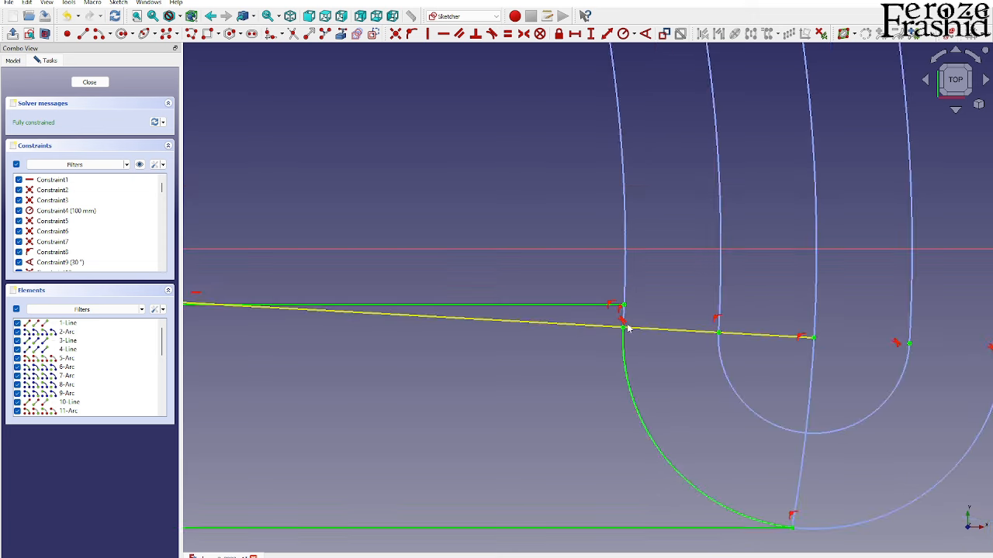
Draw an origin-centred arc of about 88 mm radius from the slot-end arc's upper end towards the lower rib's upper line
{"action": "scroll", "coordinate": [625, 318], "scroll_direction": "down", "scroll_amount": 2}
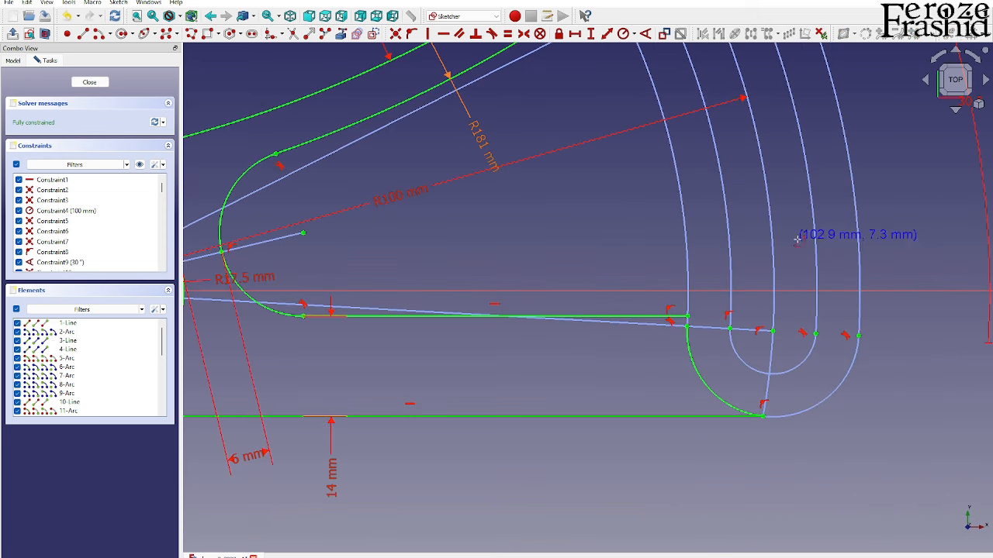
{"action": "scroll", "coordinate": [806, 239], "scroll_direction": "down", "scroll_amount": 3}
{"action": "scroll", "coordinate": [399, 277], "scroll_direction": "up", "scroll_amount": 3}
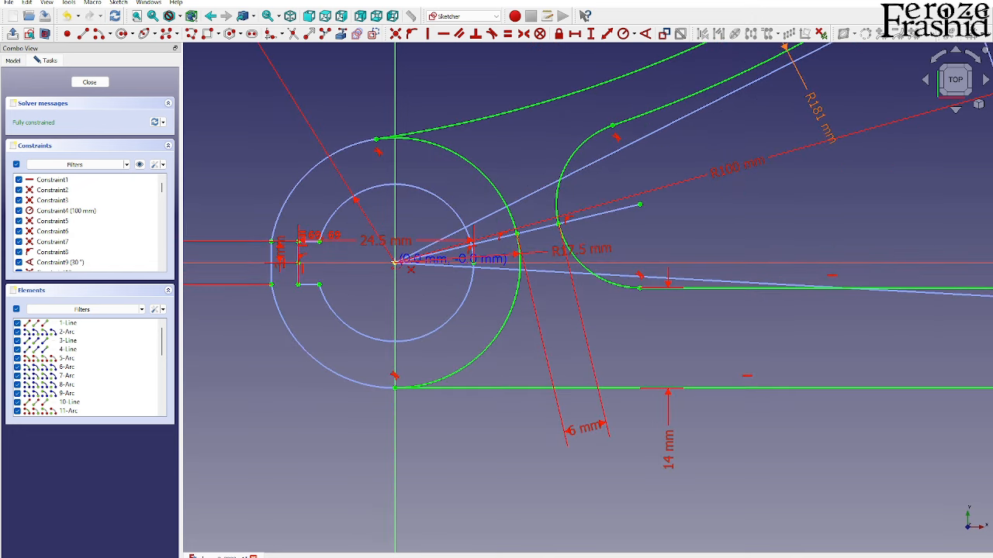
{"action": "scroll", "coordinate": [366, 268], "scroll_direction": "down", "scroll_amount": 3}
{"action": "scroll", "coordinate": [698, 287], "scroll_direction": "up", "scroll_amount": 6}
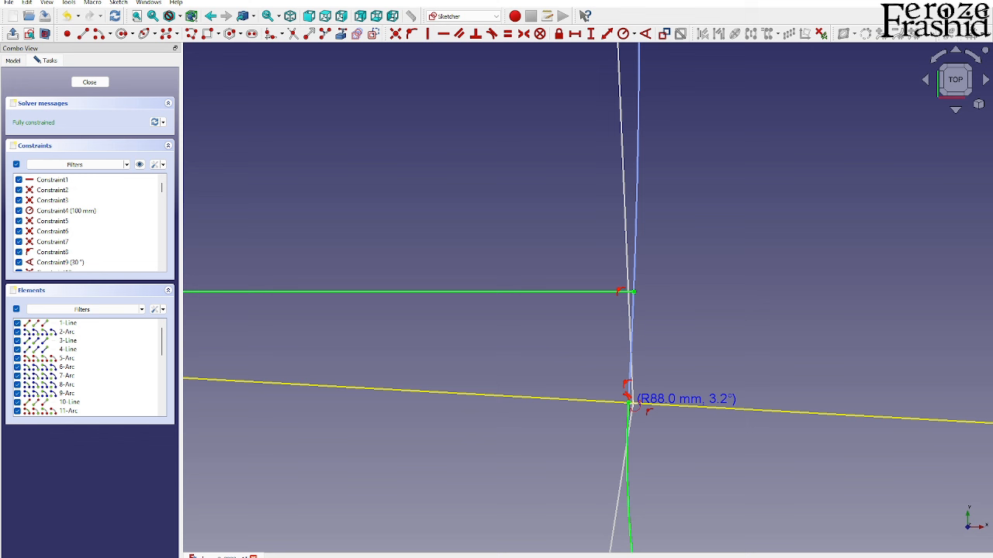
{"action": "left_click", "coordinate": [628, 402]}
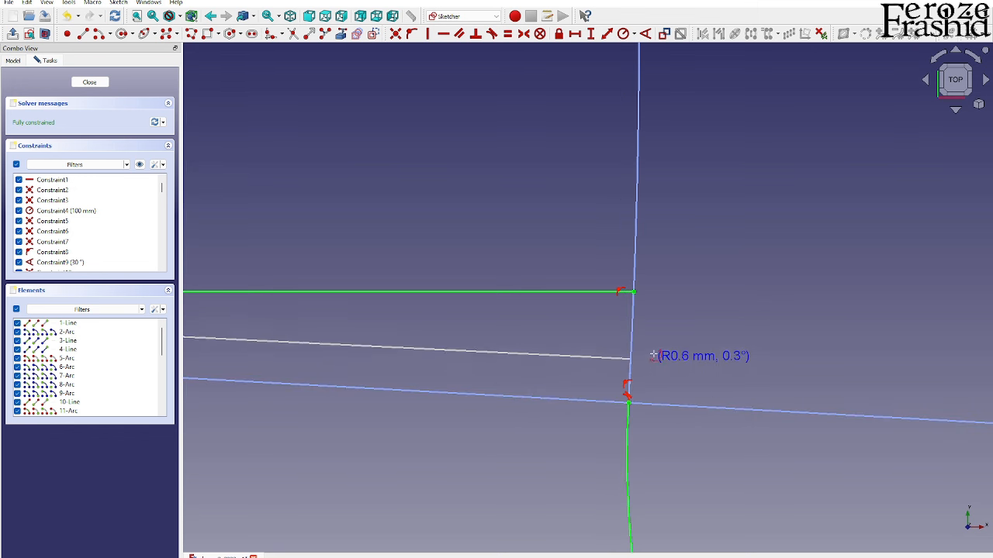
{"action": "left_click", "coordinate": [642, 315]}
{"action": "left_click", "coordinate": [632, 314]}
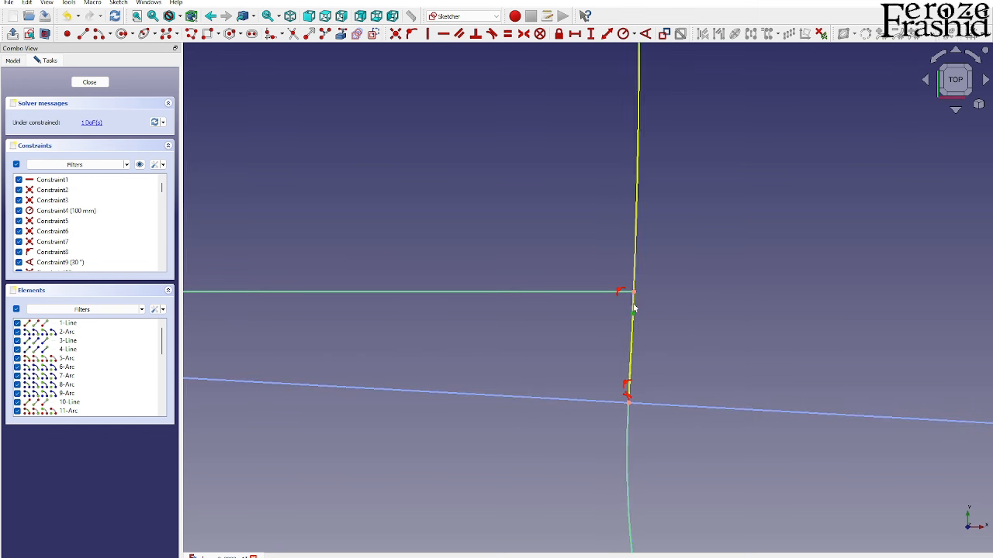
Make the new short arc's free end coincident with the end of the lower rib's upper line
{"action": "left_click", "coordinate": [634, 293]}
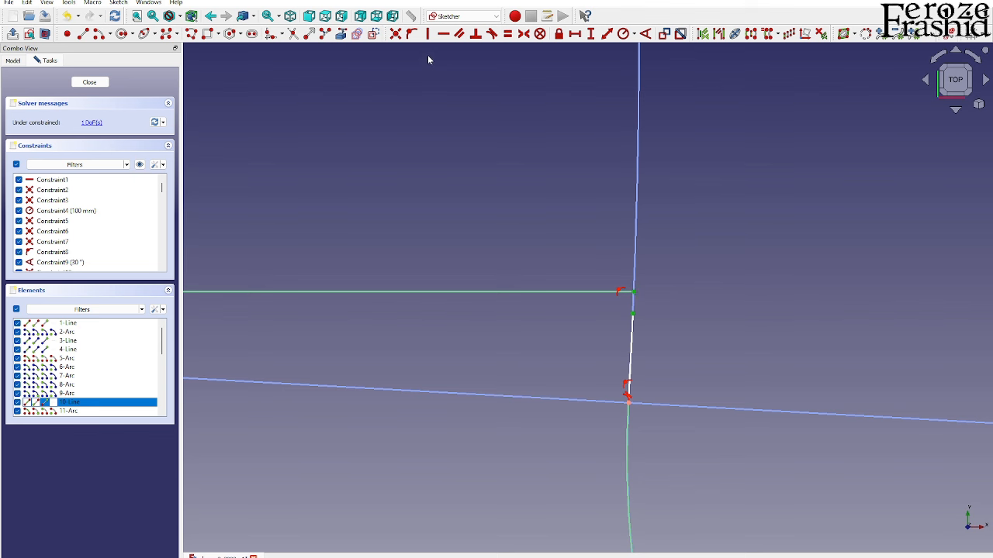
{"action": "left_click", "coordinate": [396, 34]}
{"action": "scroll", "coordinate": [701, 329], "scroll_direction": "down", "scroll_amount": 3}
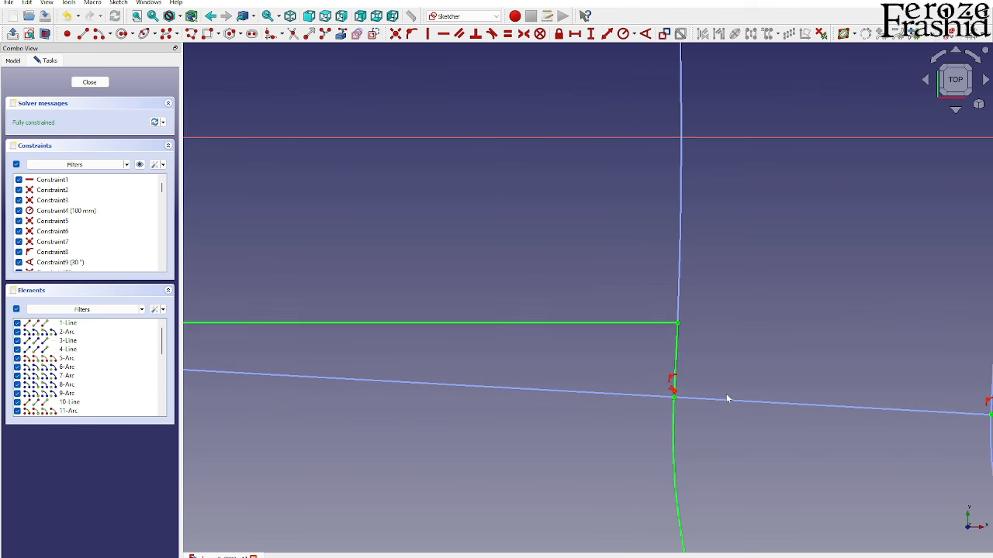
{"action": "scroll", "coordinate": [670, 339], "scroll_direction": "down", "scroll_amount": 5}
{"action": "scroll", "coordinate": [674, 136], "scroll_direction": "up", "scroll_amount": 3}
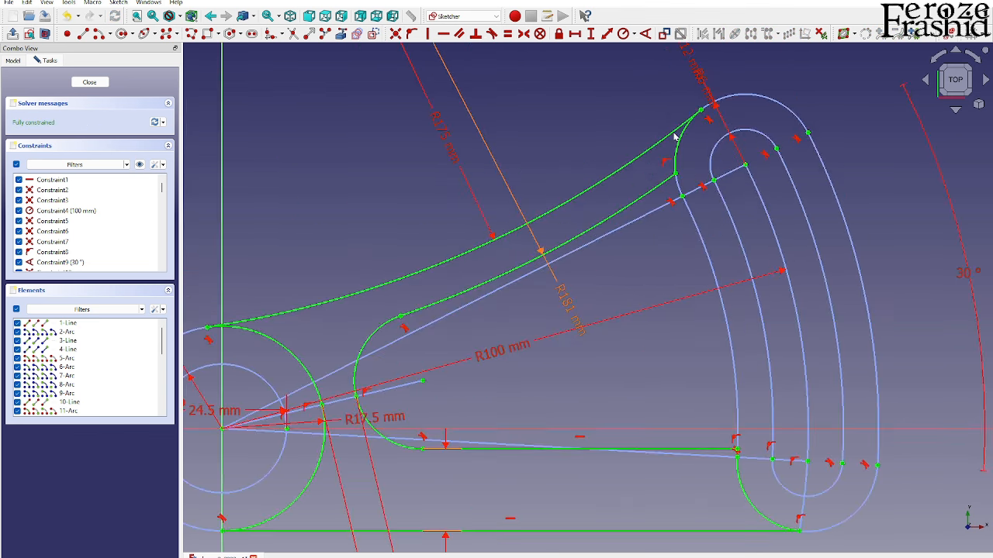
{"action": "scroll", "coordinate": [545, 279], "scroll_direction": "up", "scroll_amount": 1}
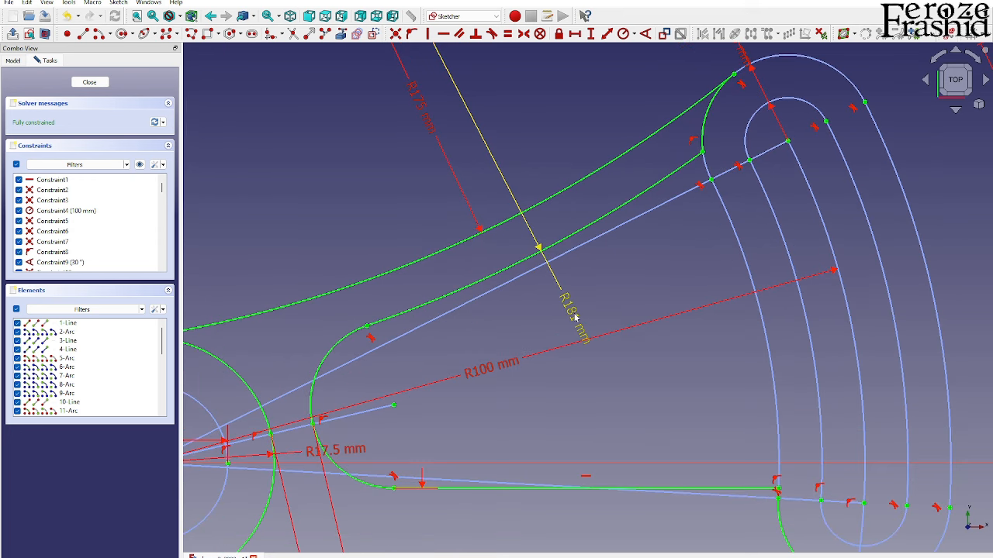
Set the radius of the upper rib's lower arc to 189 mm using the formula editor
{"action": "double_click", "coordinate": [575, 316]}
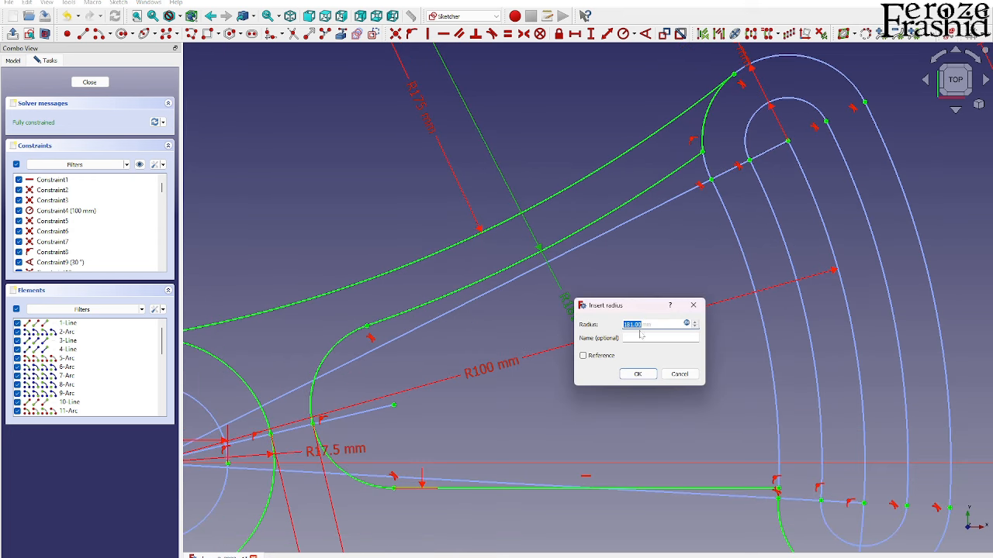
{"action": "left_click", "coordinate": [686, 324]}
{"action": "type", "text": "175 + 6"}
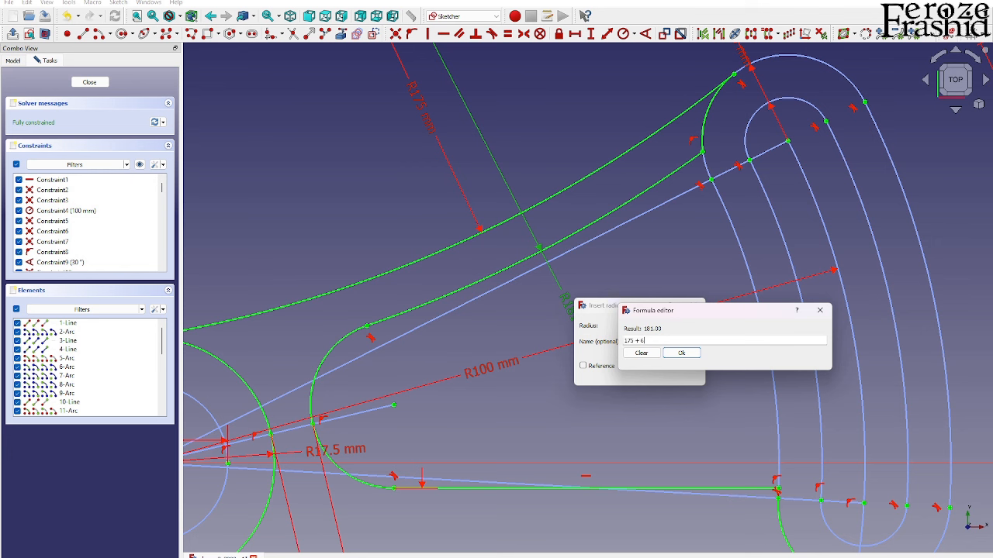
{"action": "left_click", "coordinate": [682, 353]}
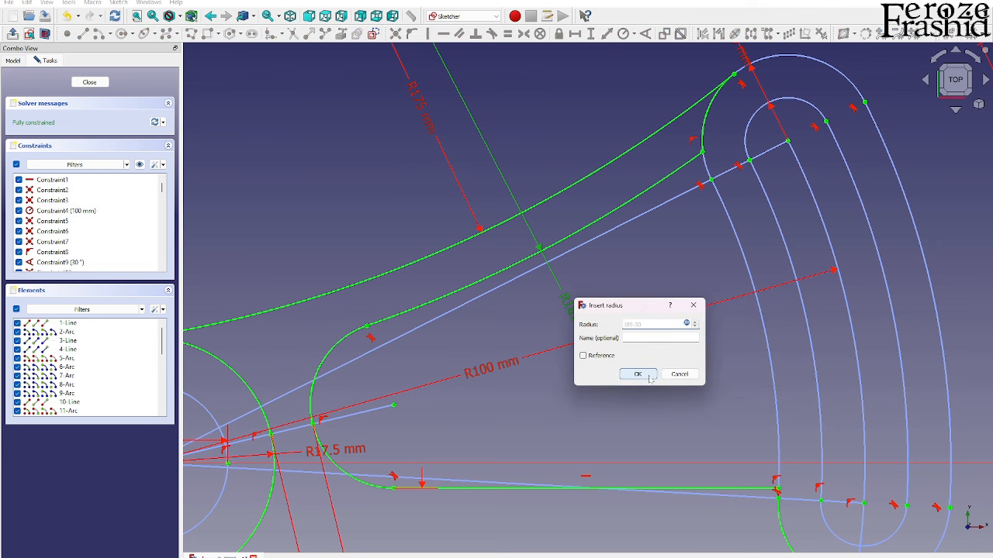
{"action": "left_click", "coordinate": [652, 374]}
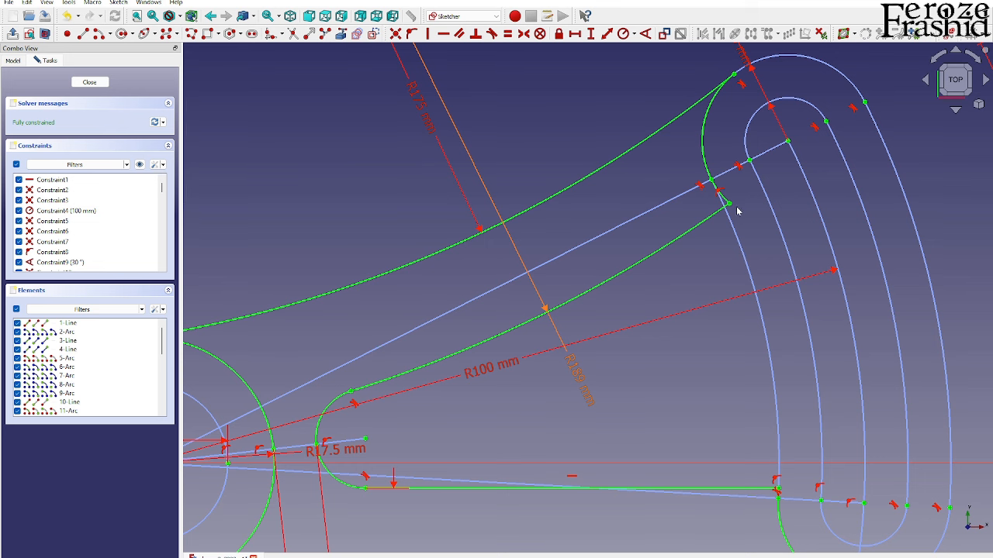
Delete the constraint joining the slot-end arc's lower end to the end of the upper rib's lower arc
{"action": "scroll", "coordinate": [735, 208], "scroll_direction": "up", "scroll_amount": 3}
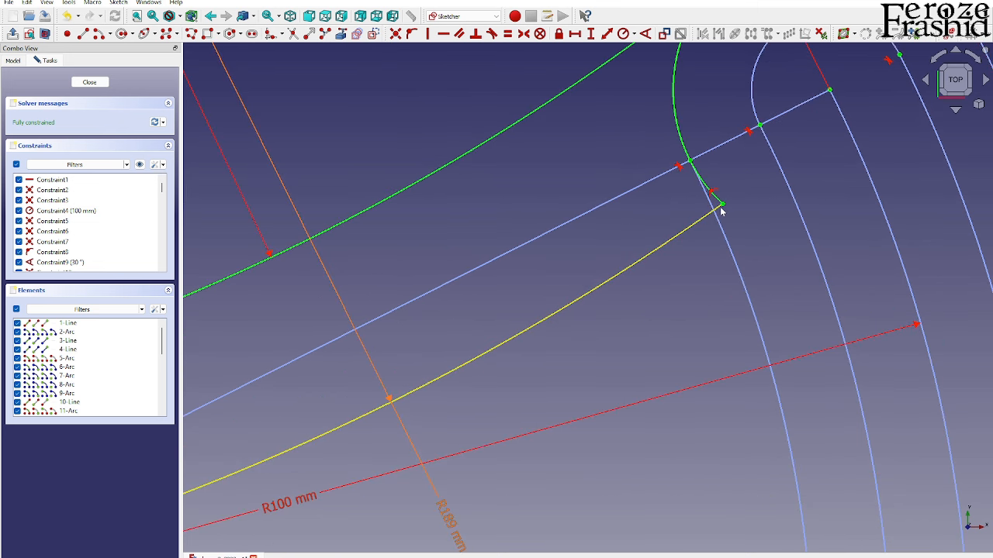
{"action": "left_click", "coordinate": [714, 195]}
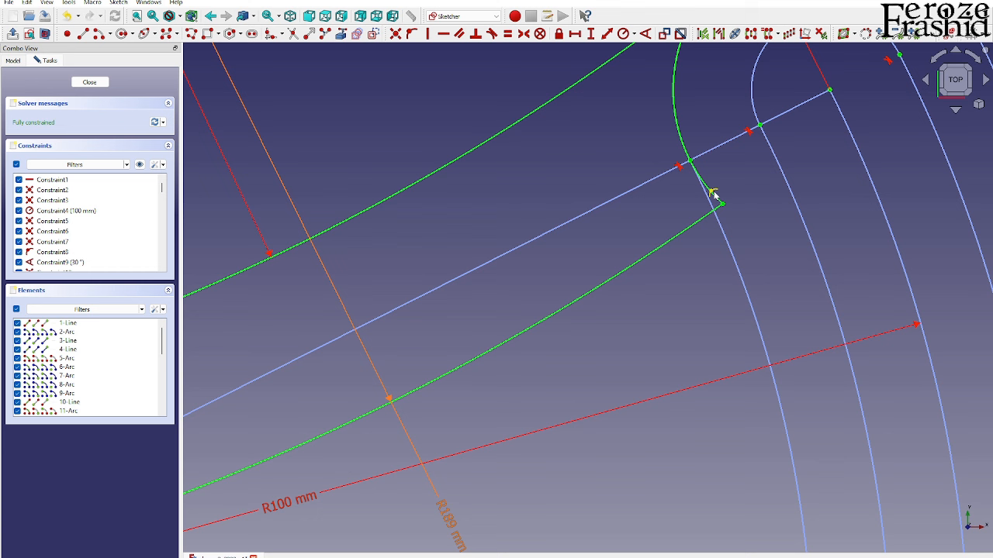
{"action": "key", "text": "Delete"}
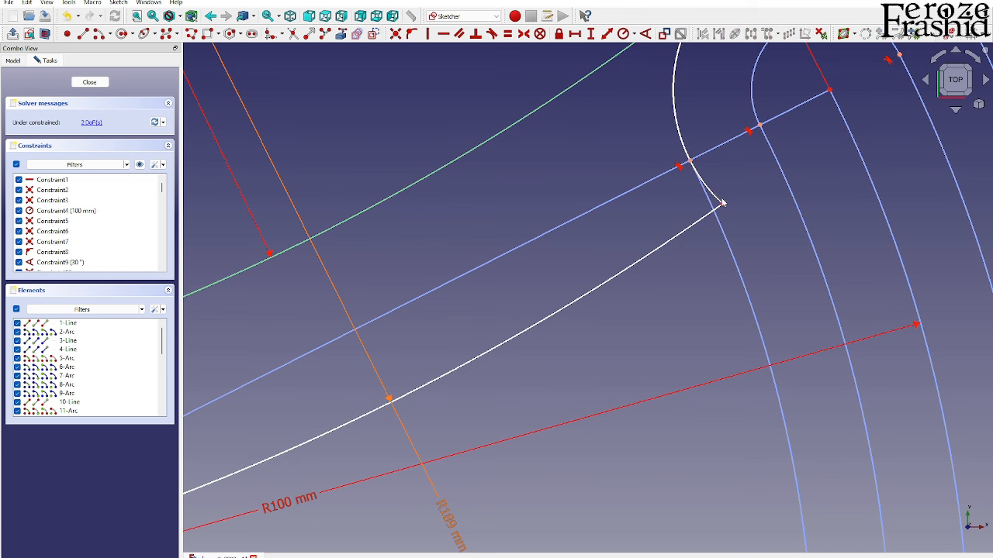
Pull the slot-end arc's lower end back and constrain it to lie on the slanted construction line through the origin
{"action": "left_click_drag", "start_coordinate": [722, 205], "coordinate": [687, 160]}
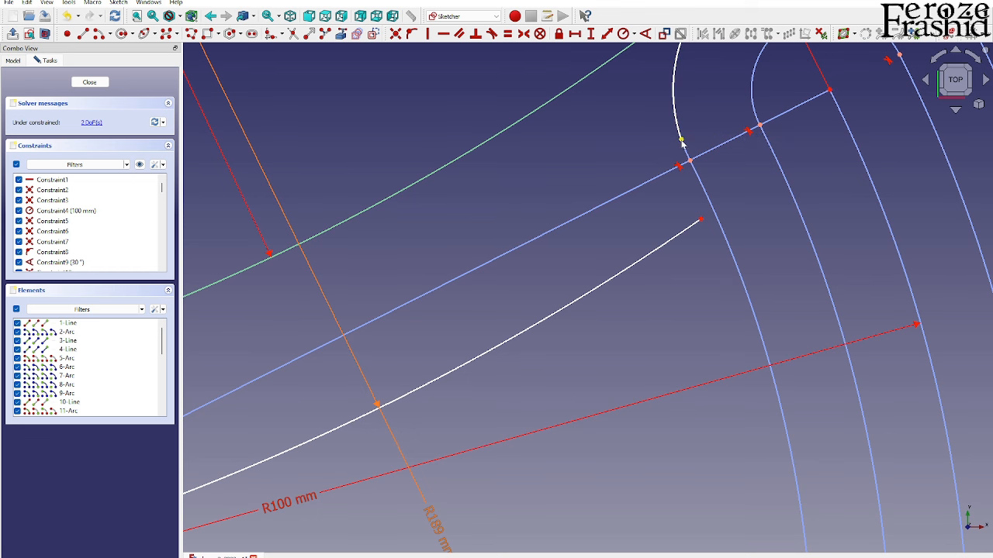
{"action": "left_click", "coordinate": [676, 170]}
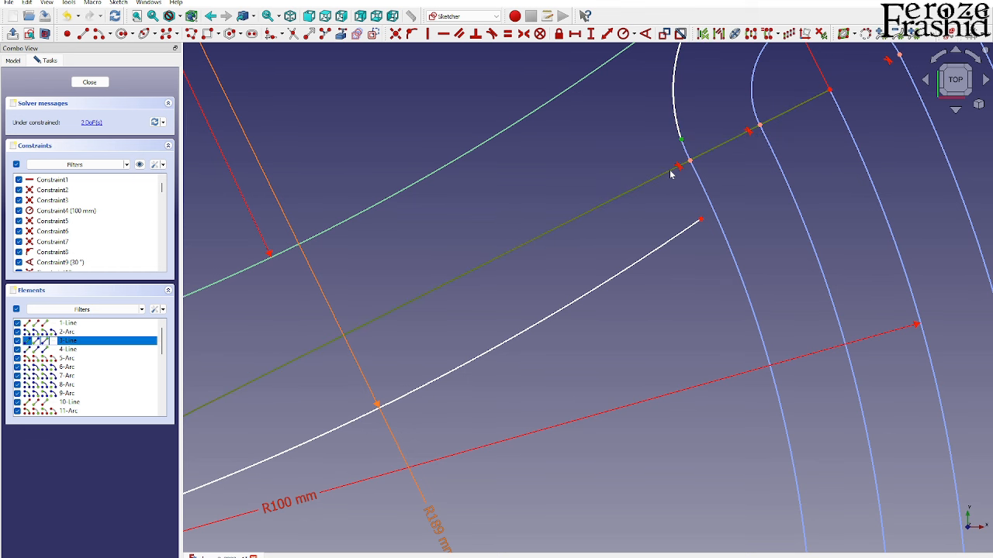
{"action": "left_click", "coordinate": [567, 115]}
Constrain the free end of the upper rib's lower arc to lie on the slot's inner construction arc
{"action": "scroll", "coordinate": [730, 159], "scroll_direction": "down", "scroll_amount": 3}
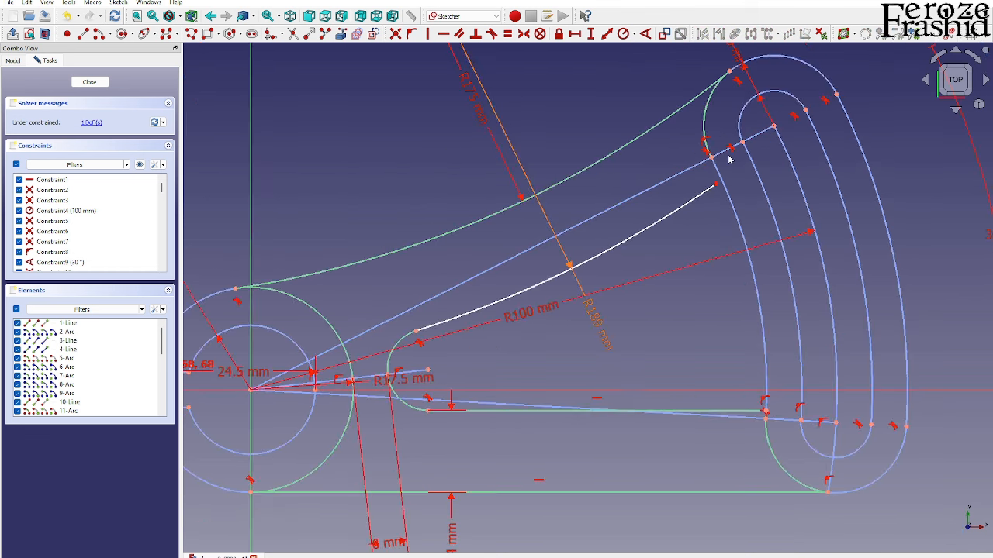
{"action": "left_click", "coordinate": [715, 185]}
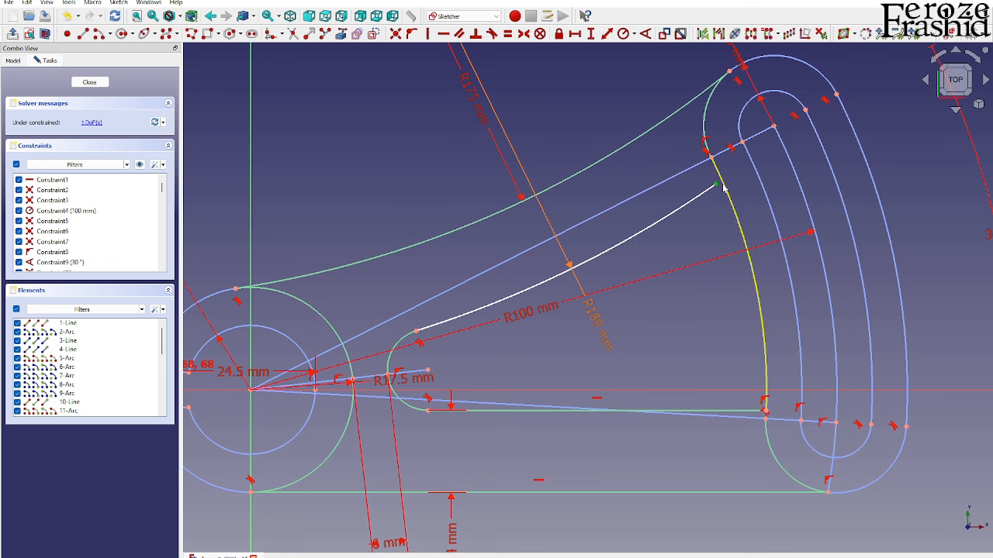
{"action": "left_click", "coordinate": [723, 187]}
{"action": "left_click", "coordinate": [412, 34]}
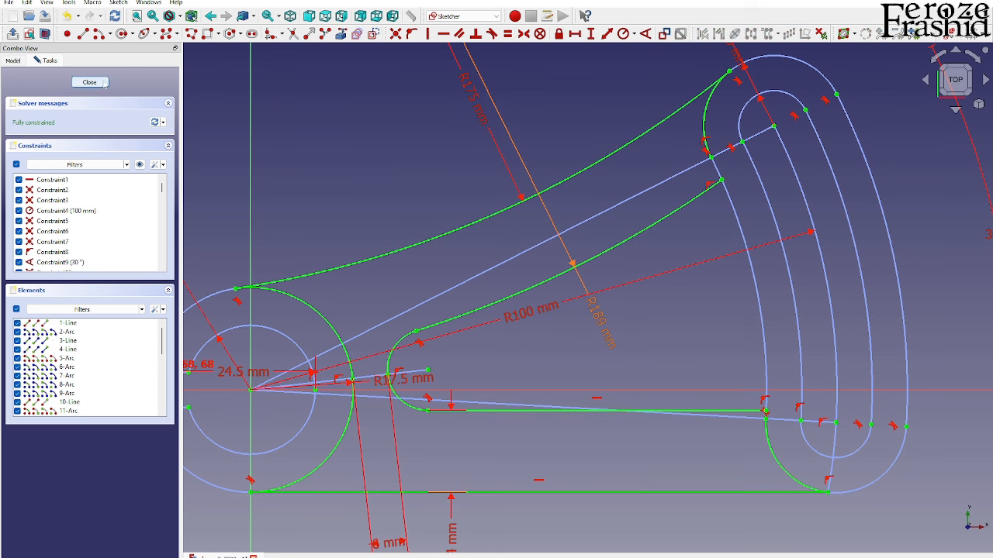
Draw a short origin-centred arc from the slot-end arc's lower end to the end of the upper rib's lower arc
{"action": "left_click", "coordinate": [99, 34]}
{"action": "left_click", "coordinate": [250, 390]}
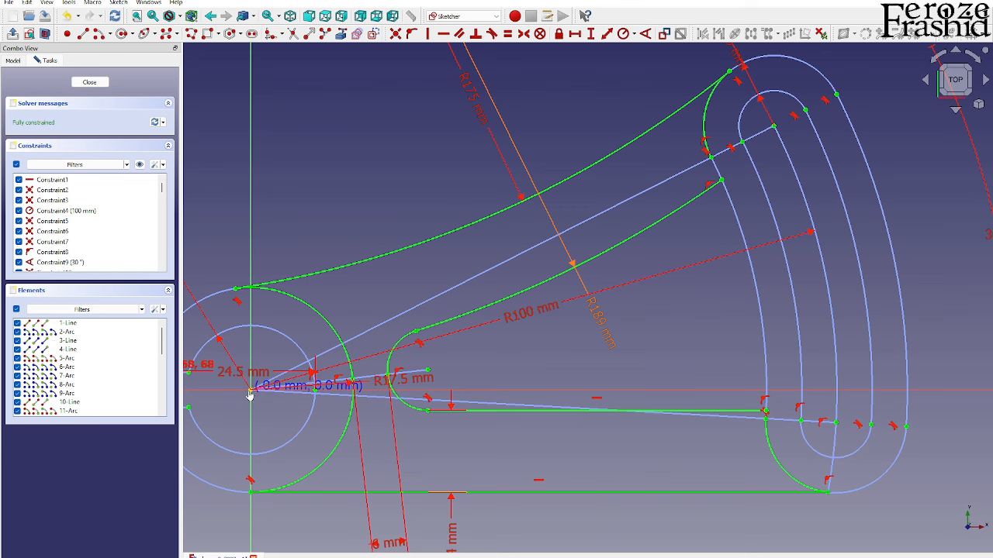
{"action": "scroll", "coordinate": [723, 155], "scroll_direction": "up", "scroll_amount": 4}
{"action": "scroll", "coordinate": [728, 148], "scroll_direction": "up", "scroll_amount": 1}
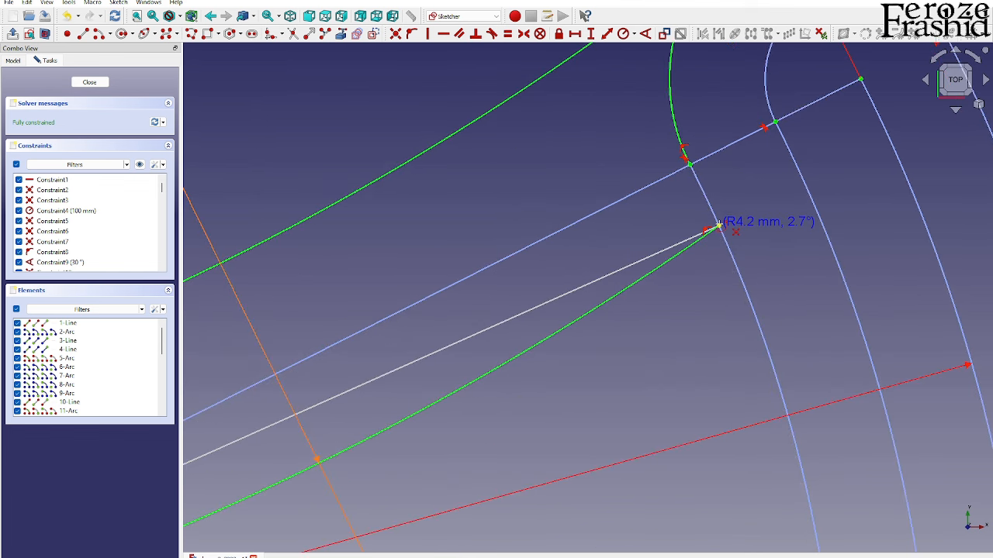
{"action": "left_click", "coordinate": [720, 225]}
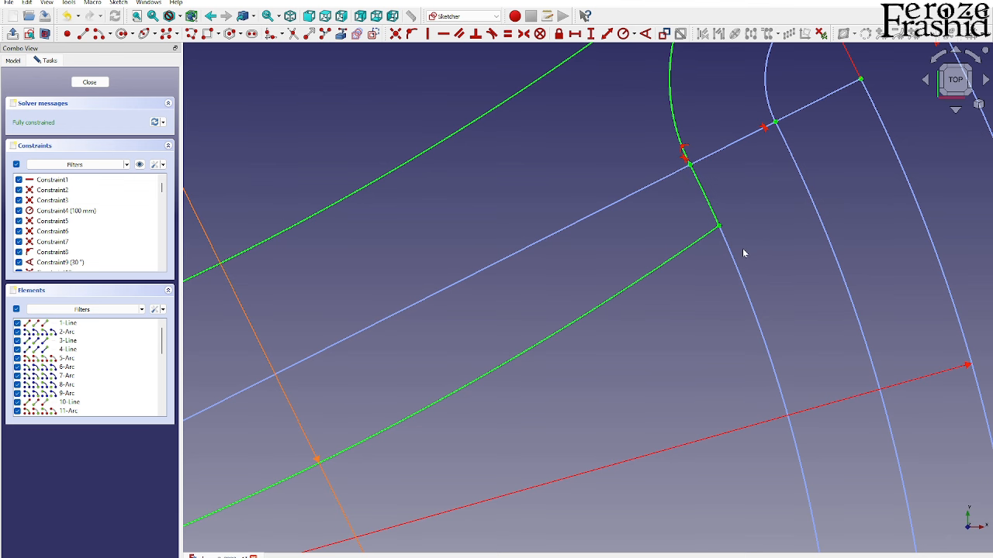
Check the profile's joints beside the slot and finish editing the middle sketch
{"action": "scroll", "coordinate": [743, 250], "scroll_direction": "down", "scroll_amount": 5}
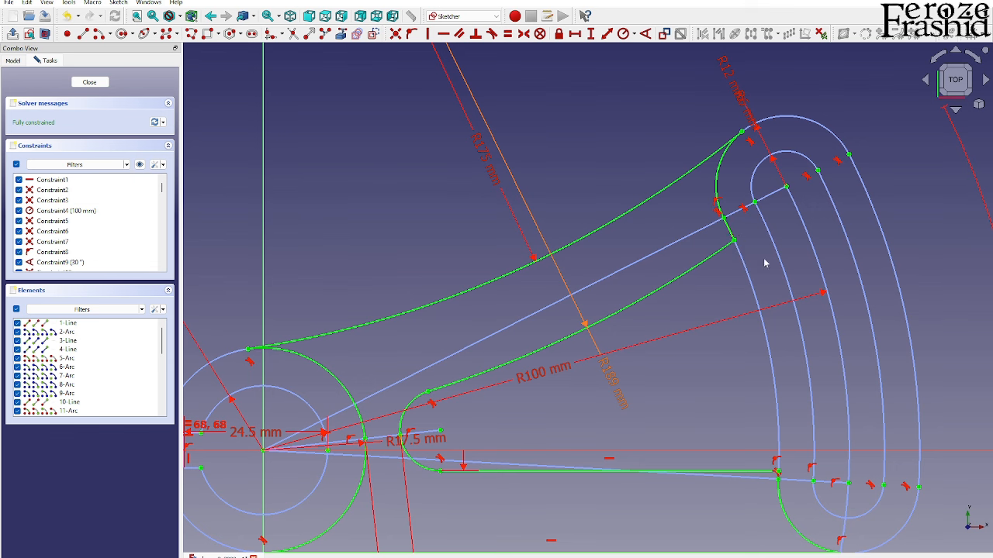
{"action": "scroll", "coordinate": [764, 262], "scroll_direction": "down", "scroll_amount": 2}
{"action": "scroll", "coordinate": [792, 411], "scroll_direction": "up", "scroll_amount": 10}
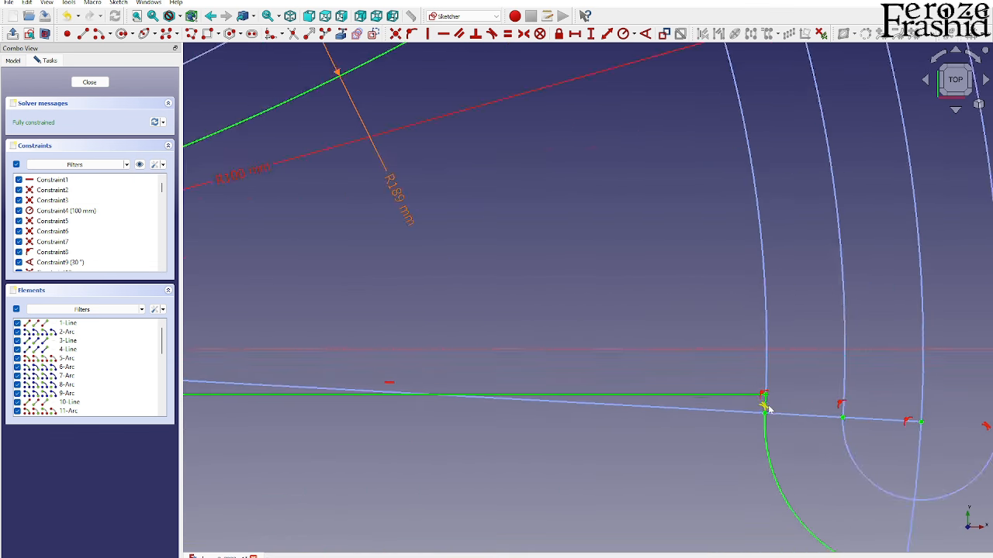
{"action": "scroll", "coordinate": [766, 406], "scroll_direction": "down", "scroll_amount": 2}
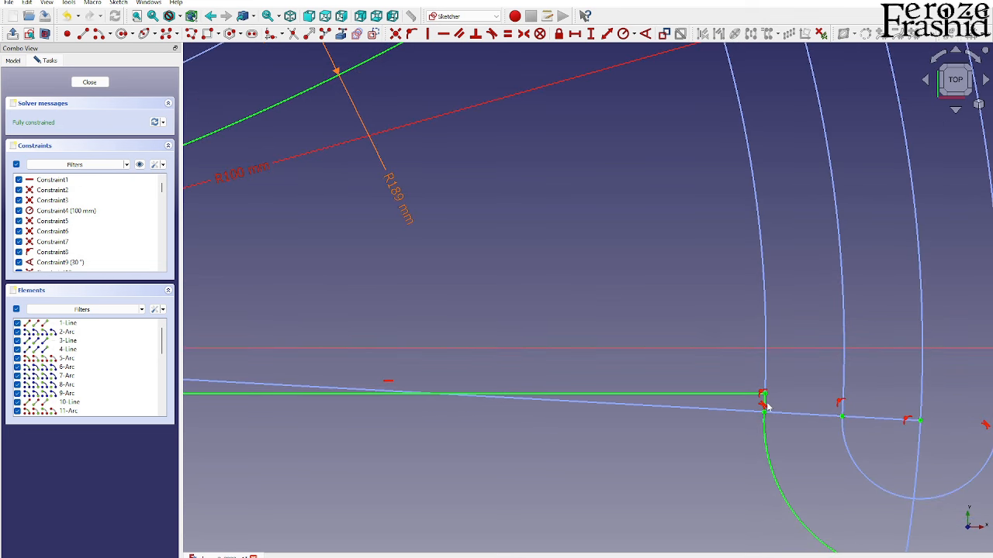
{"action": "scroll", "coordinate": [766, 407], "scroll_direction": "down", "scroll_amount": 3}
{"action": "scroll", "coordinate": [766, 407], "scroll_direction": "down", "scroll_amount": 3}
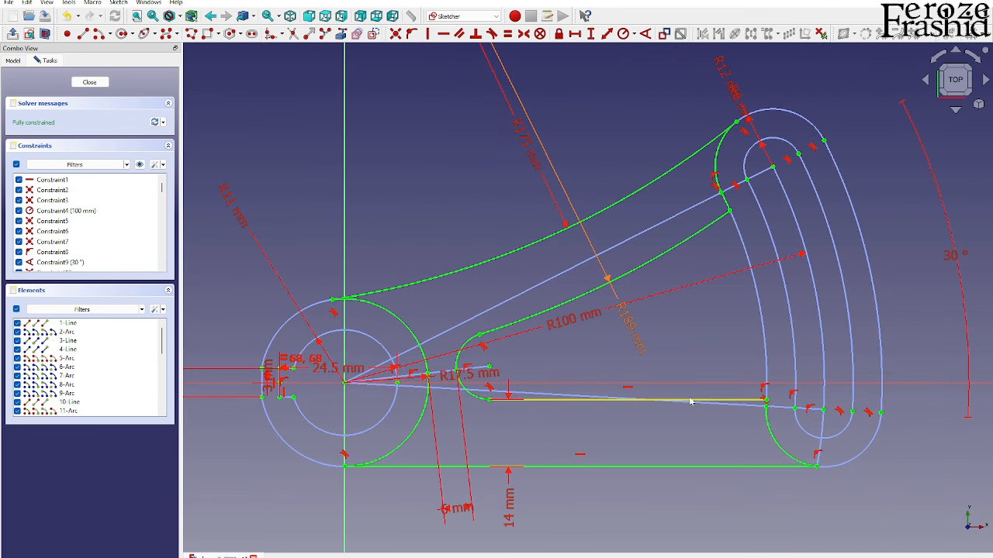
{"action": "scroll", "coordinate": [714, 320], "scroll_direction": "down", "scroll_amount": 1}
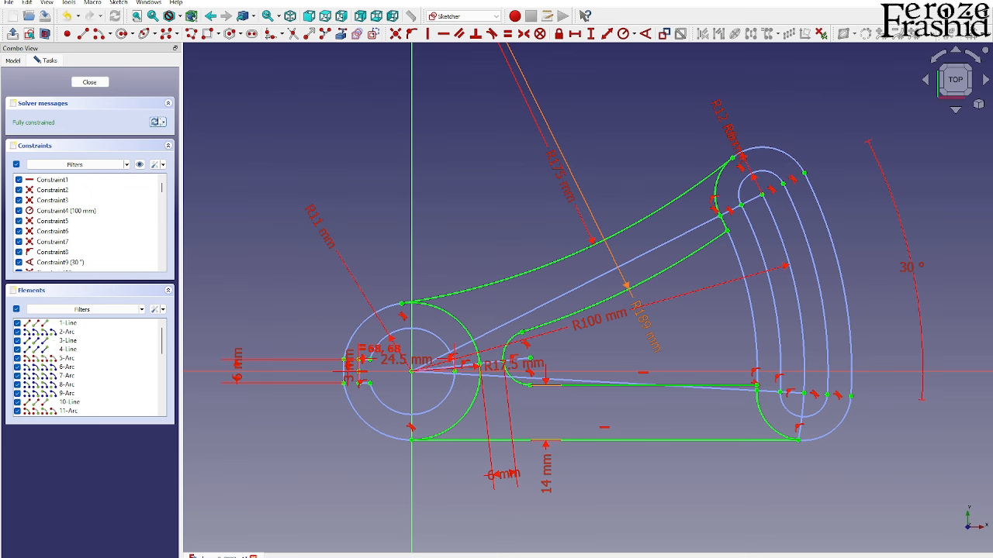
{"action": "left_click", "coordinate": [92, 82]}
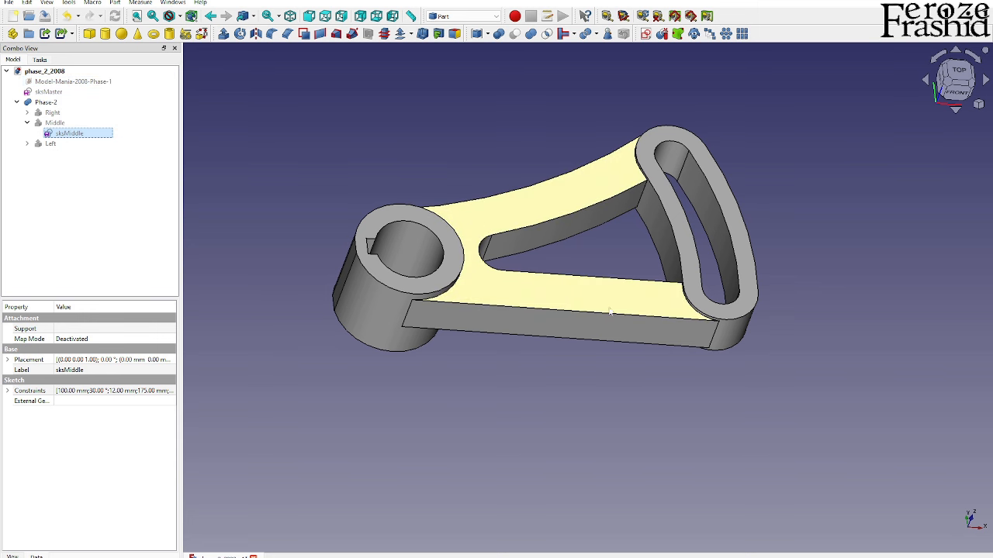
Set the Middle extrusion's forward and reverse lengths to 4 mm each
{"action": "key", "text": "1"}
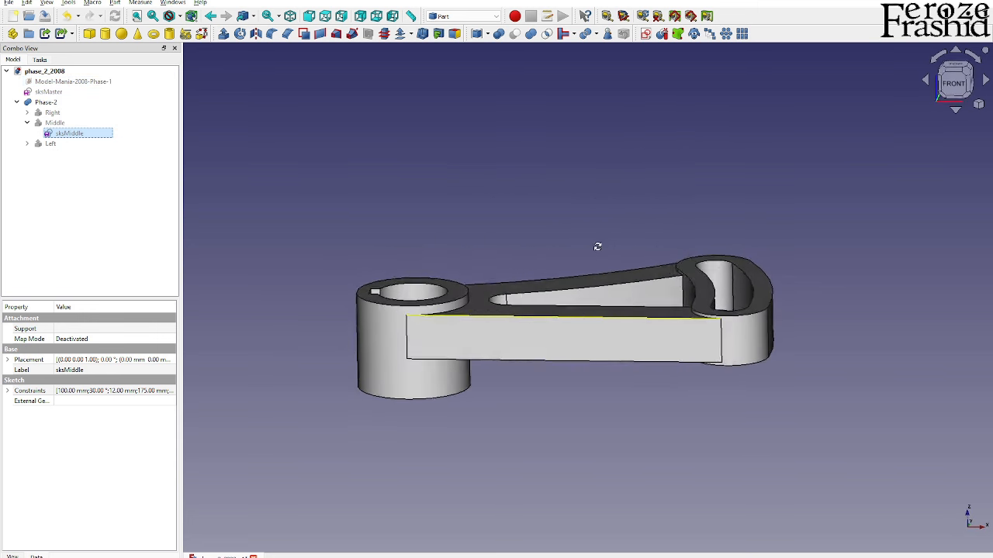
{"action": "middle_click_drag", "start_coordinate": [598, 239], "coordinate": [589, 213]}
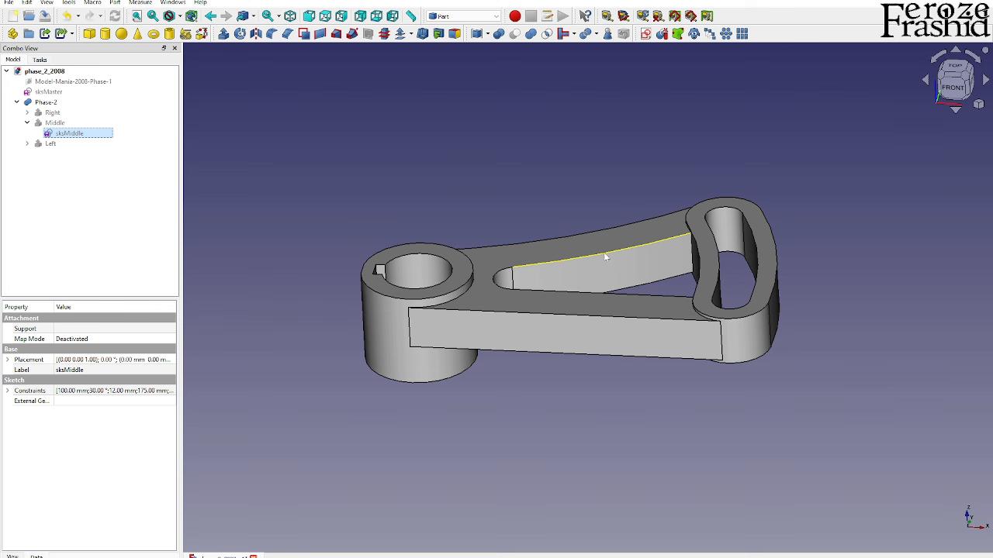
{"action": "key", "text": "2"}
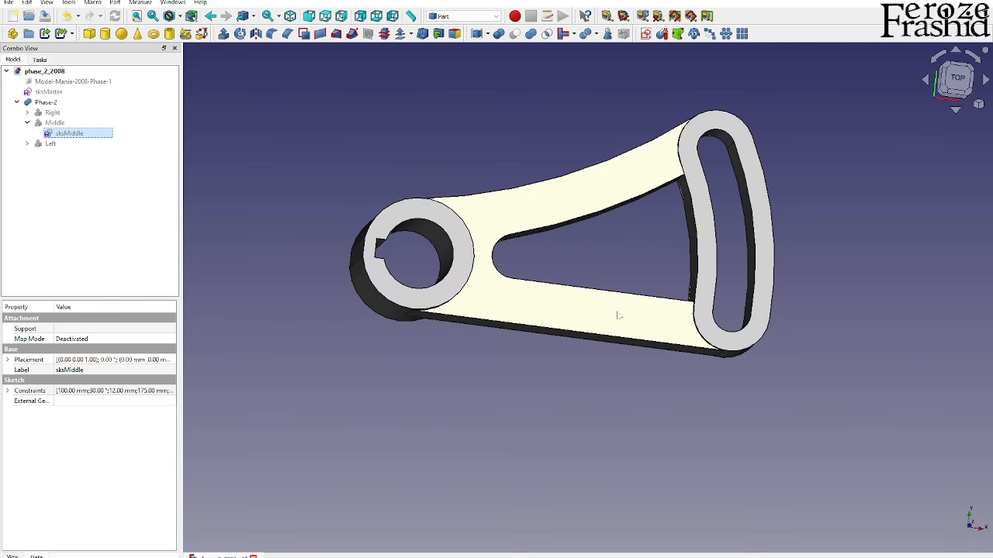
{"action": "key", "text": "1"}
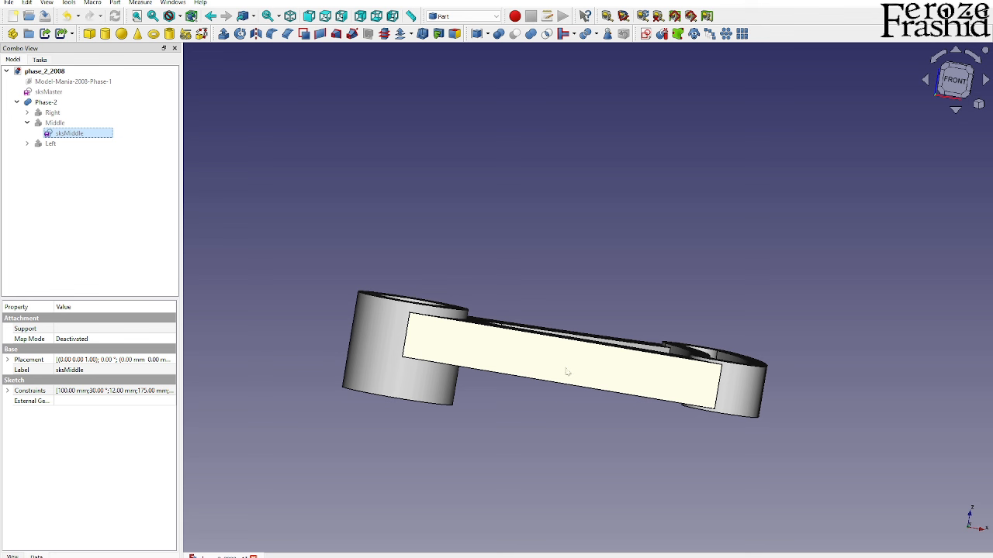
{"action": "left_click", "coordinate": [56, 123]}
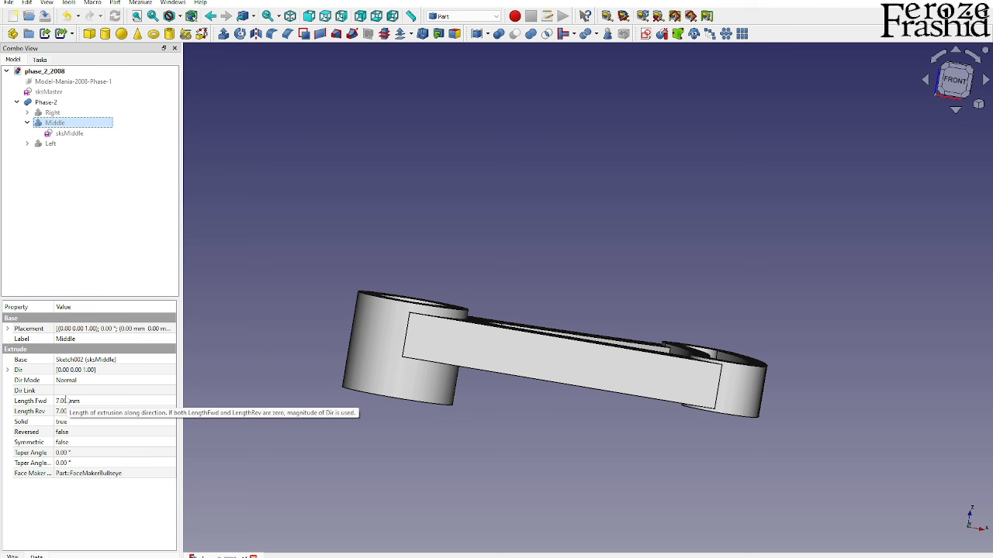
{"action": "left_click", "coordinate": [65, 401]}
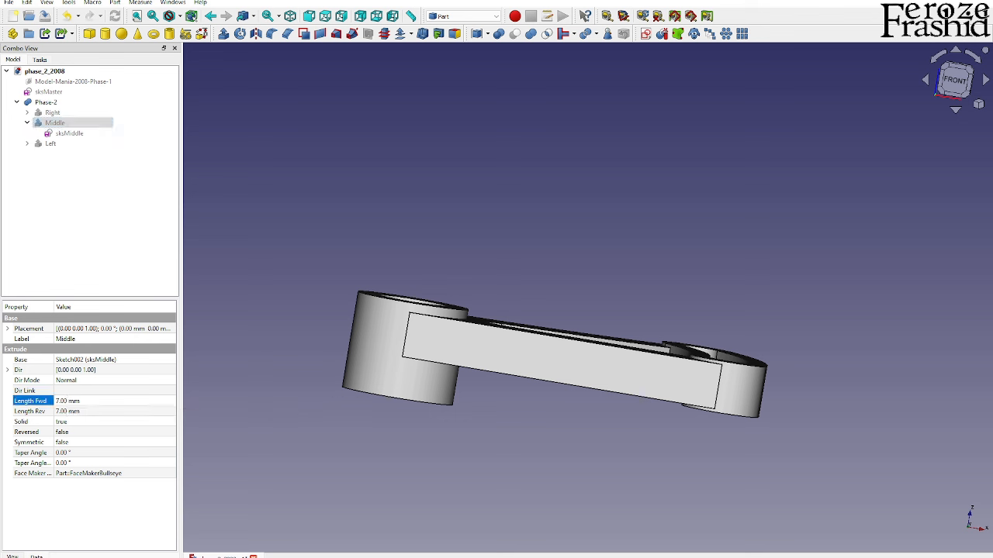
{"action": "type", "text": "4"}
{"action": "left_click", "coordinate": [69, 411]}
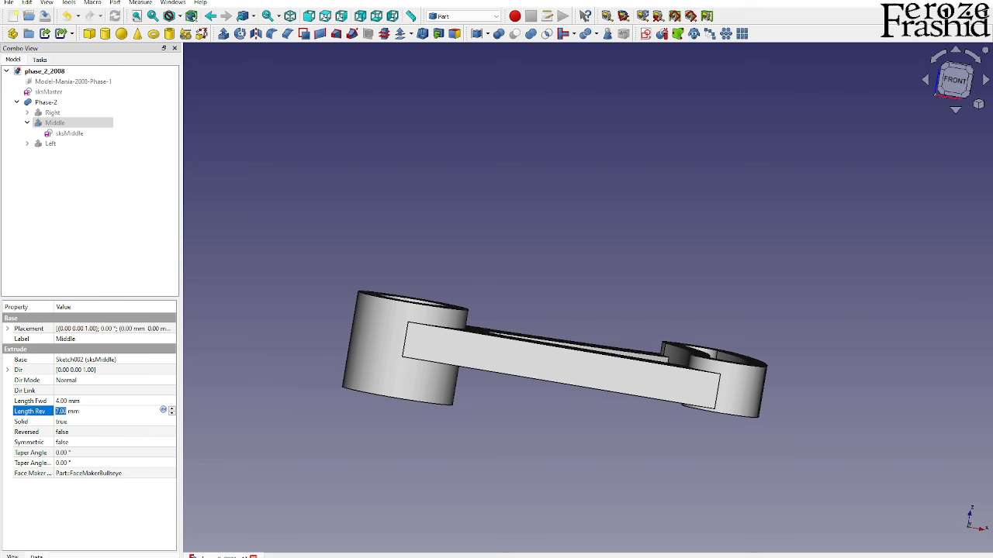
{"action": "type", "text": "4"}
{"action": "key", "text": "Return"}
{"action": "left_click", "coordinate": [440, 441]}
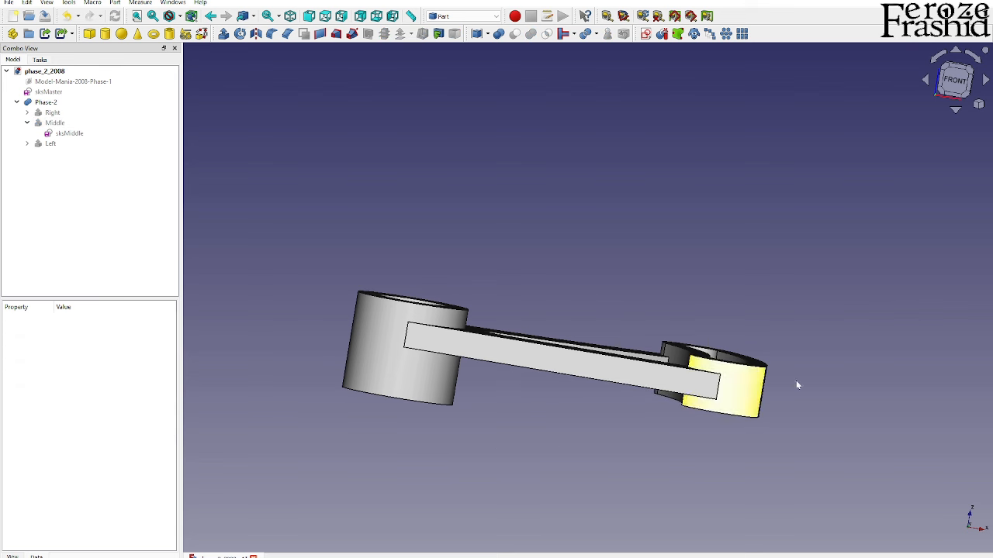
Inspect the thinned rib section from below, from above and in isometric view, and collapse Middle in the model tree
{"action": "middle_click_drag", "start_coordinate": [798, 383], "coordinate": [736, 344]}
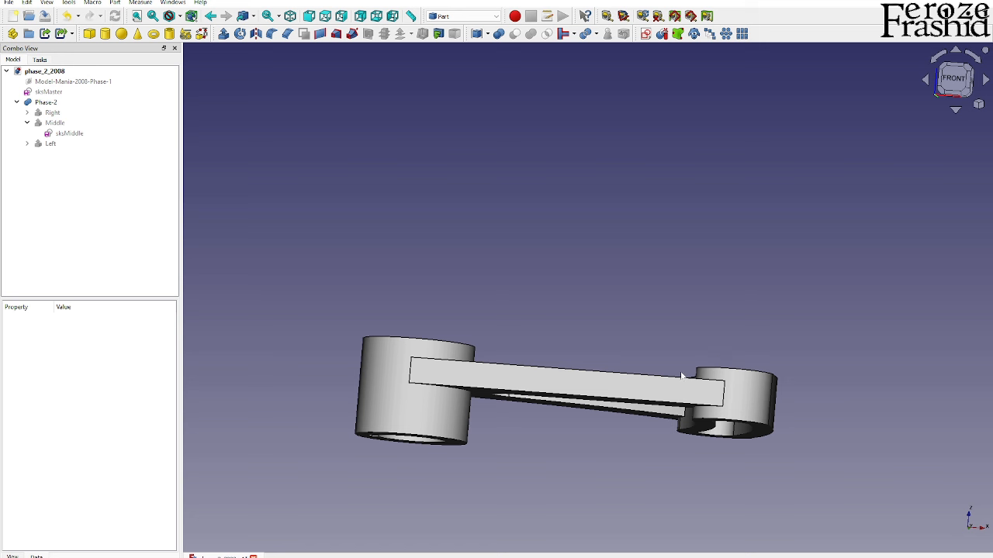
{"action": "middle_click_drag", "start_coordinate": [681, 377], "coordinate": [531, 434]}
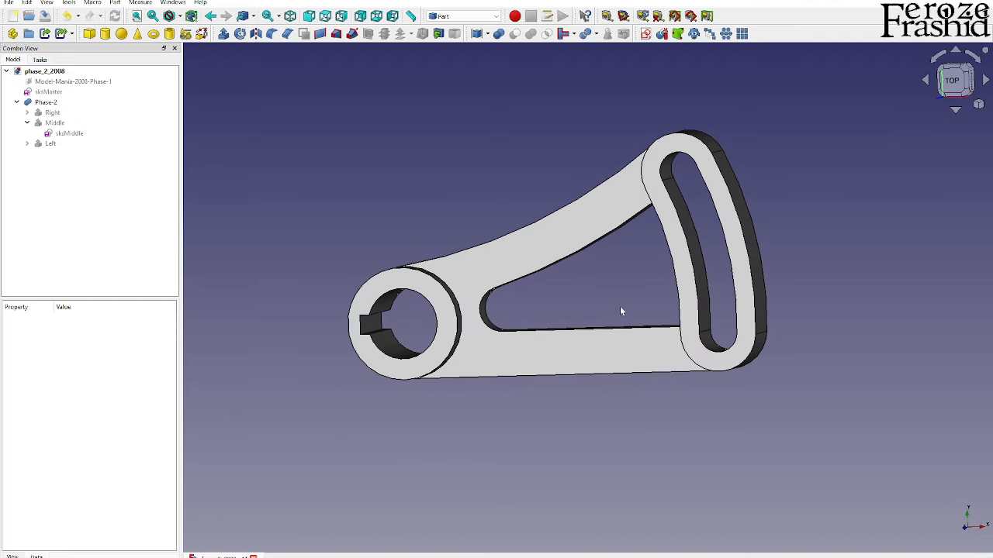
{"action": "key", "text": "0"}
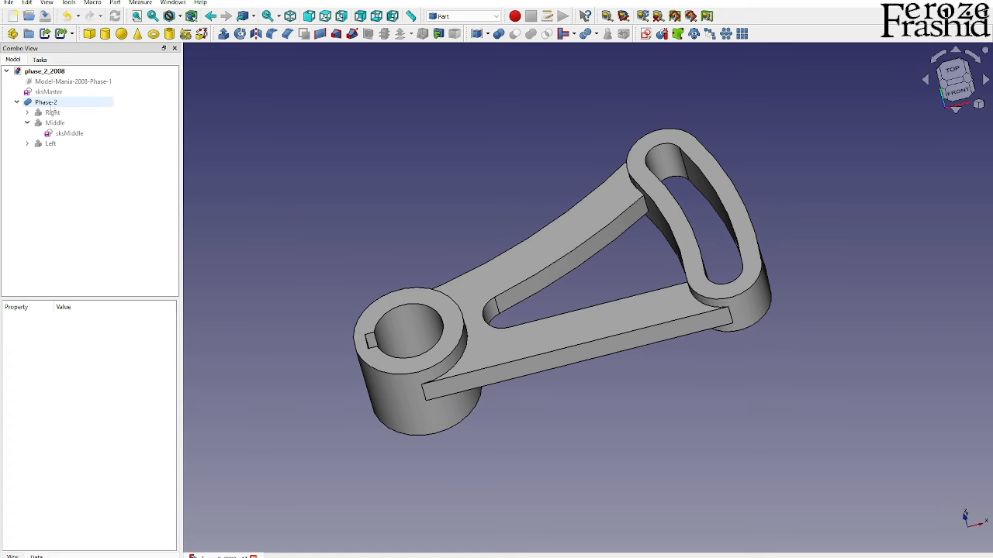
{"action": "left_click", "coordinate": [27, 123]}
{"action": "left_click", "coordinate": [46, 101]}
{"action": "left_click", "coordinate": [289, 241]}
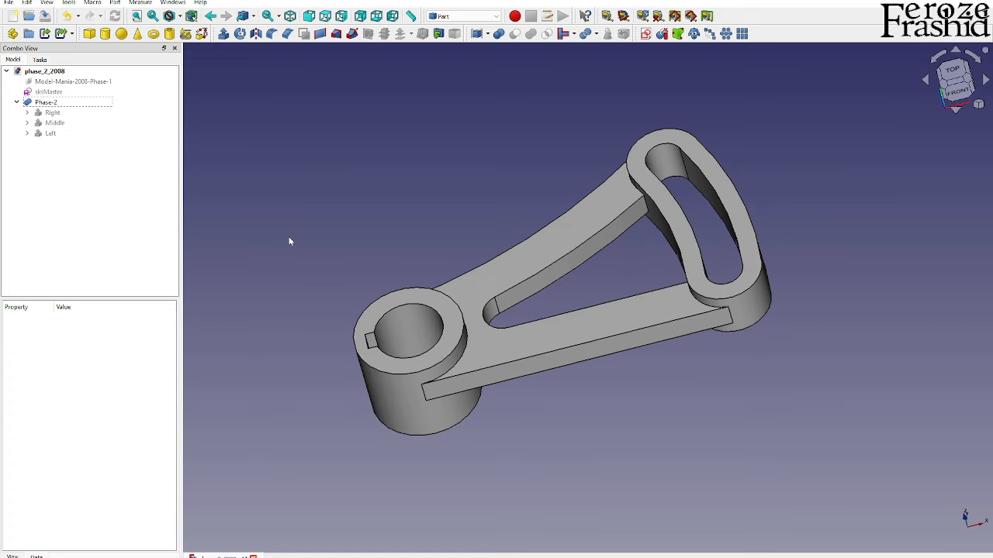
{"action": "middle_click_drag", "start_coordinate": [730, 425], "coordinate": [739, 396]}
Switch to the image viewer and enlarge the Model Mania 2008 Phase 2 drawing
{"action": "key", "text": "alt+Tab"}
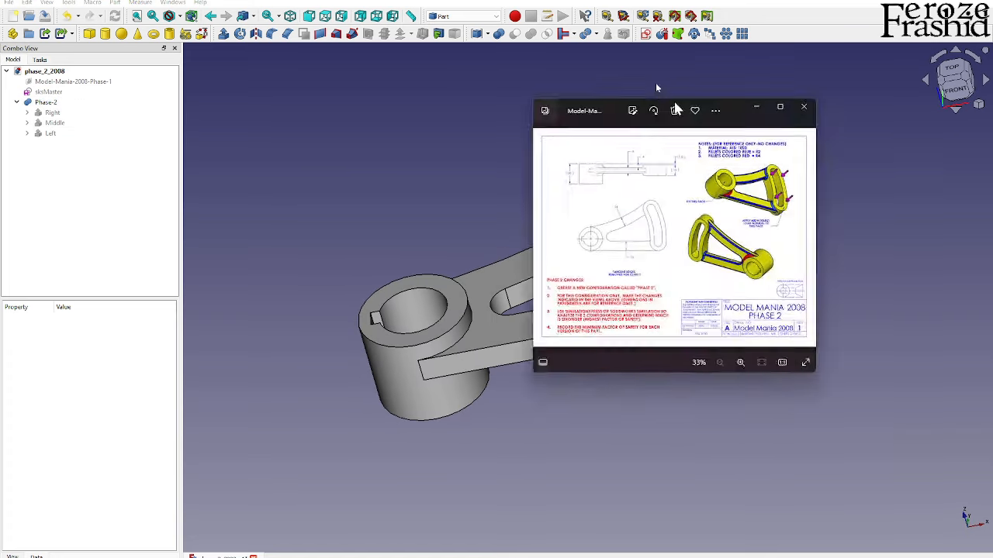
{"action": "double_click", "coordinate": [658, 103]}
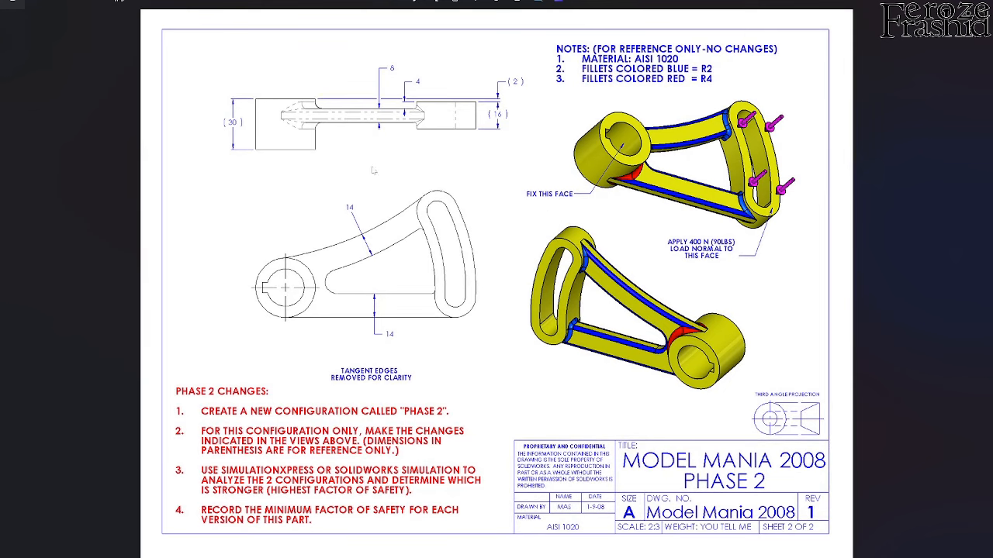
Switch to FreeCAD, inspect the Phase-2 part from the front, above and an angle, and collapse its entry in the model tree
{"action": "key", "text": "alt+Tab"}
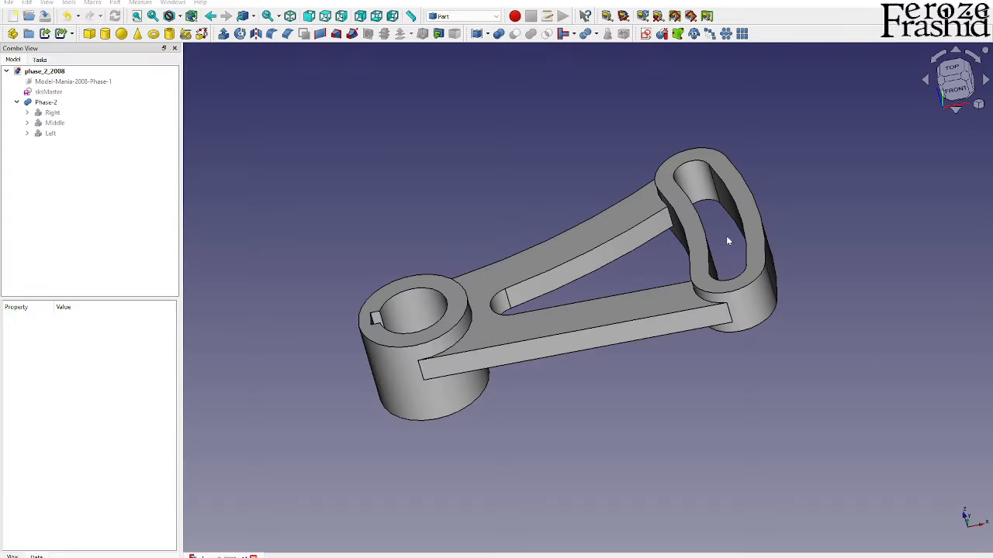
{"action": "middle_click_drag", "start_coordinate": [521, 267], "coordinate": [508, 201]}
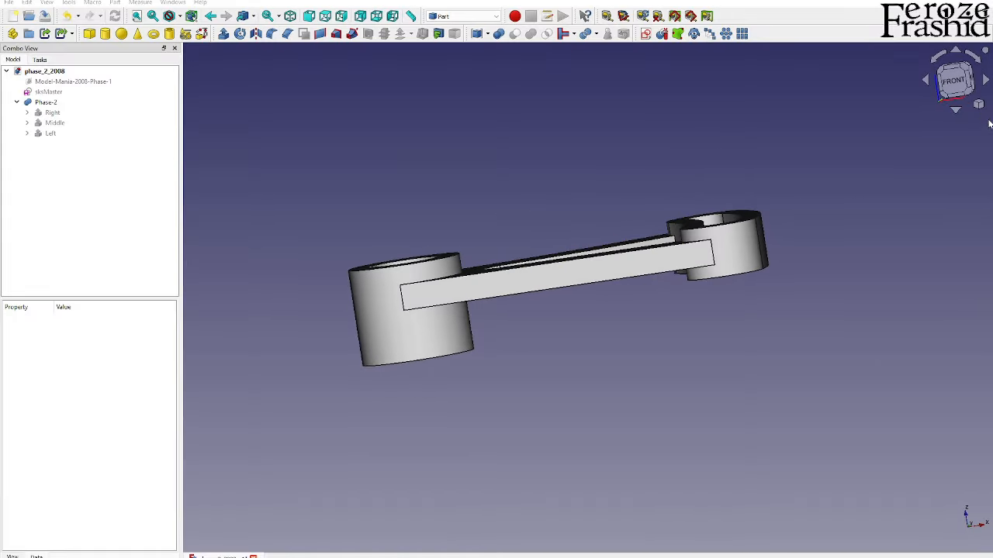
{"action": "middle_click_drag", "start_coordinate": [741, 244], "coordinate": [733, 403]}
{"action": "scroll", "coordinate": [733, 404], "scroll_direction": "down", "scroll_amount": 2}
{"action": "middle_click_drag", "start_coordinate": [598, 236], "coordinate": [575, 284]}
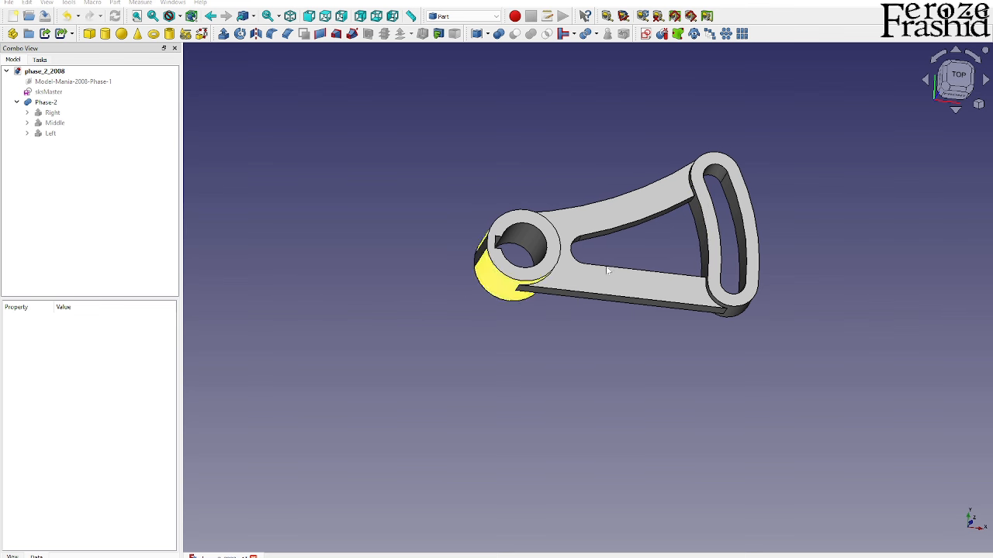
{"action": "scroll", "coordinate": [714, 293], "scroll_direction": "down", "scroll_amount": 1}
{"action": "middle_click_drag", "start_coordinate": [714, 294], "coordinate": [599, 261]}
{"action": "scroll", "coordinate": [660, 323], "scroll_direction": "up", "scroll_amount": 2}
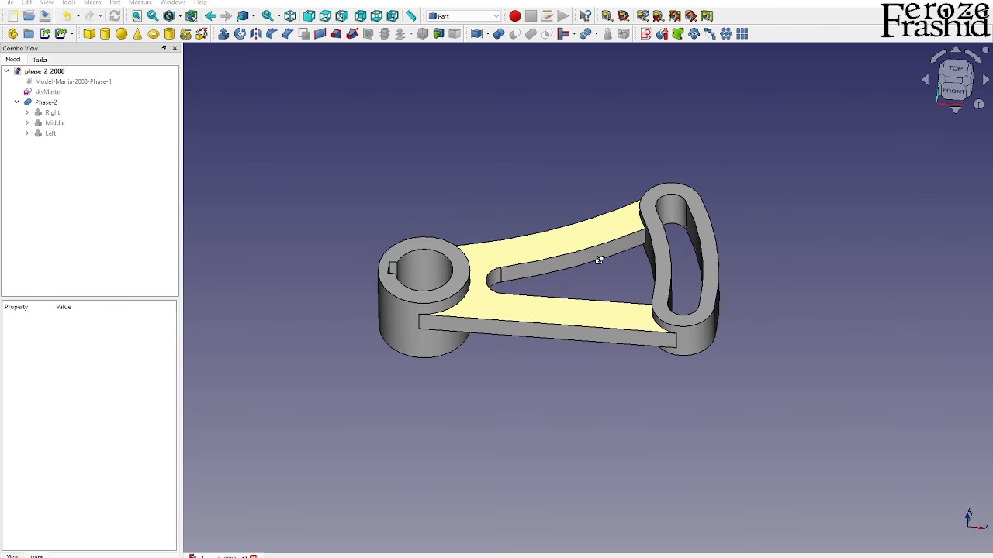
{"action": "scroll", "coordinate": [612, 280], "scroll_direction": "up", "scroll_amount": 2}
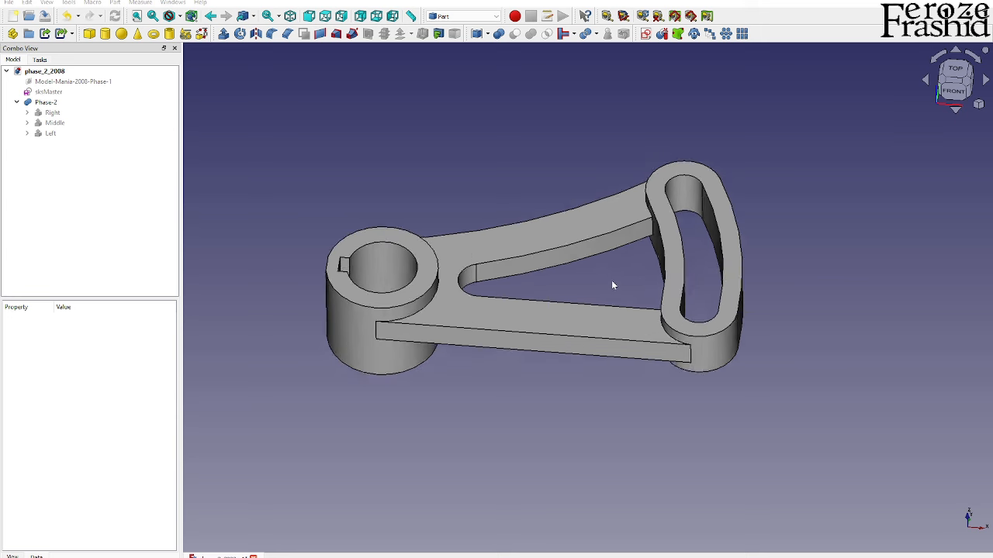
{"action": "middle_click_drag", "start_coordinate": [706, 309], "coordinate": [639, 324]}
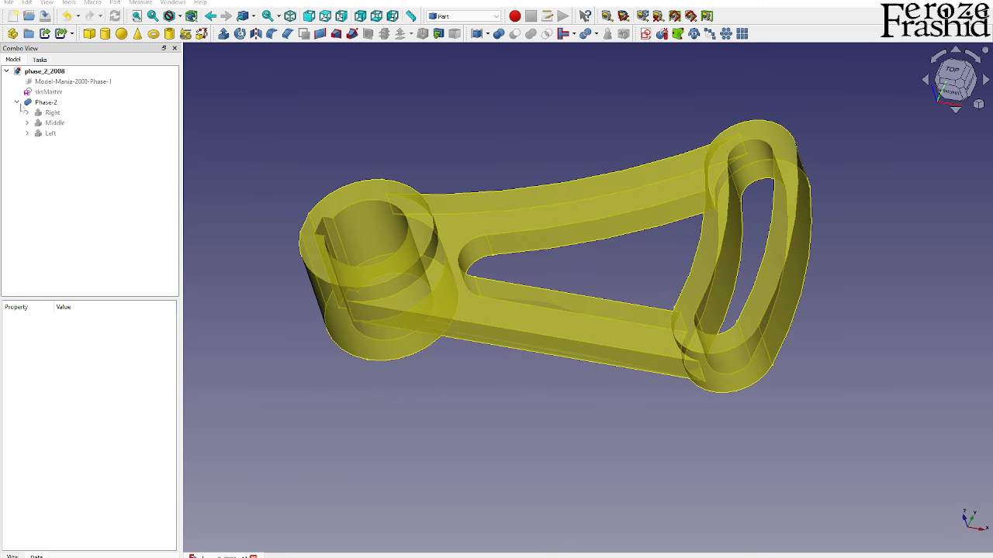
{"action": "left_click", "coordinate": [18, 104]}
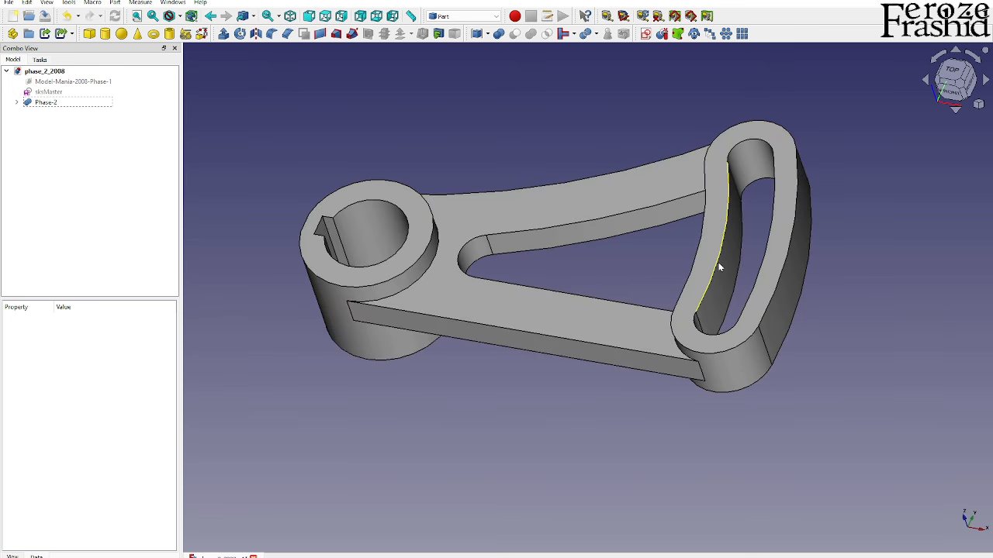
{"action": "mouse_move", "coordinate": [992, 310]}
{"action": "left_mouse_down"}
{"action": "mouse_move", "coordinate": [955, 300]}
{"action": "mouse_move", "coordinate": [660, 1]}
{"action": "left_mouse_up"}
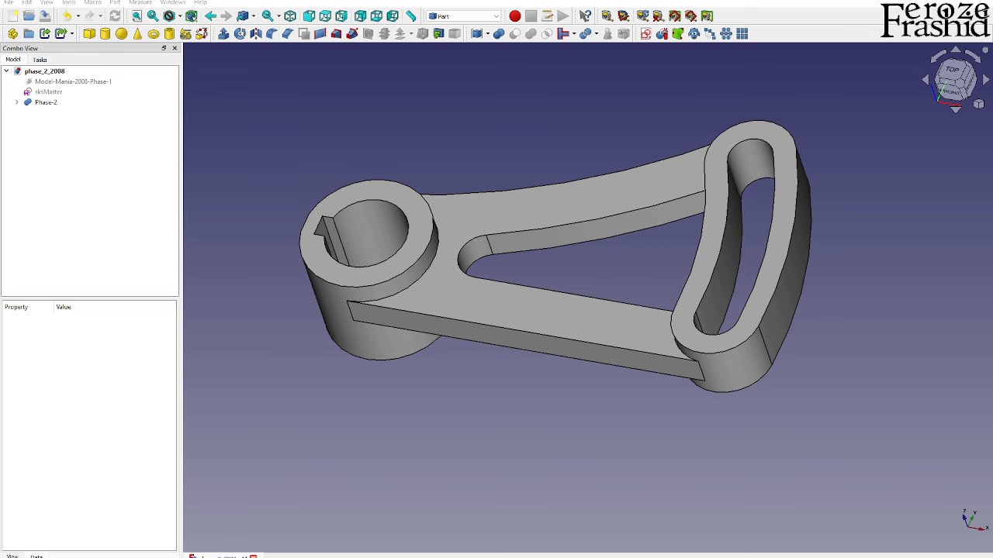
Change to the FEM workbench, create an analysis container and add a CalculiX solver to it
{"action": "left_click", "coordinate": [466, 16]}
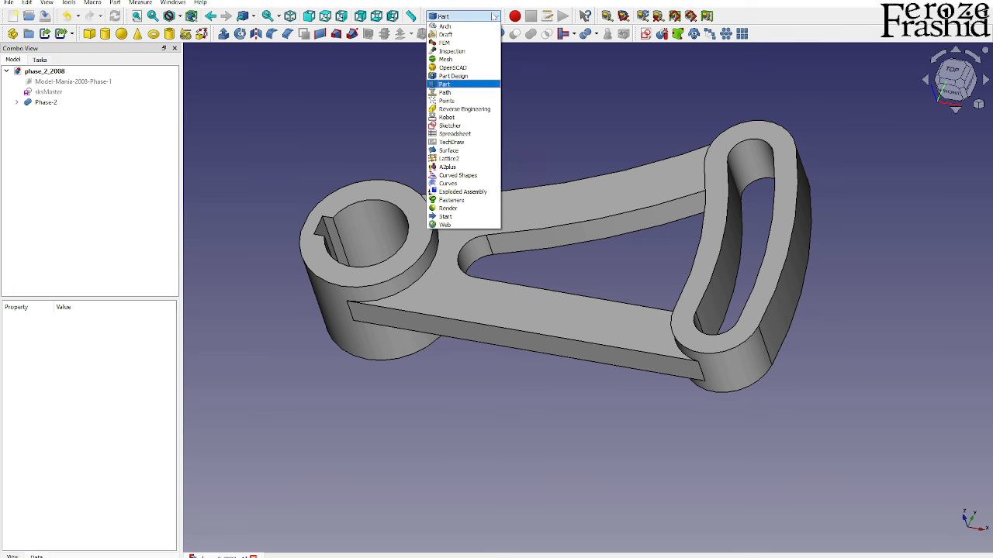
{"action": "left_click", "coordinate": [459, 43]}
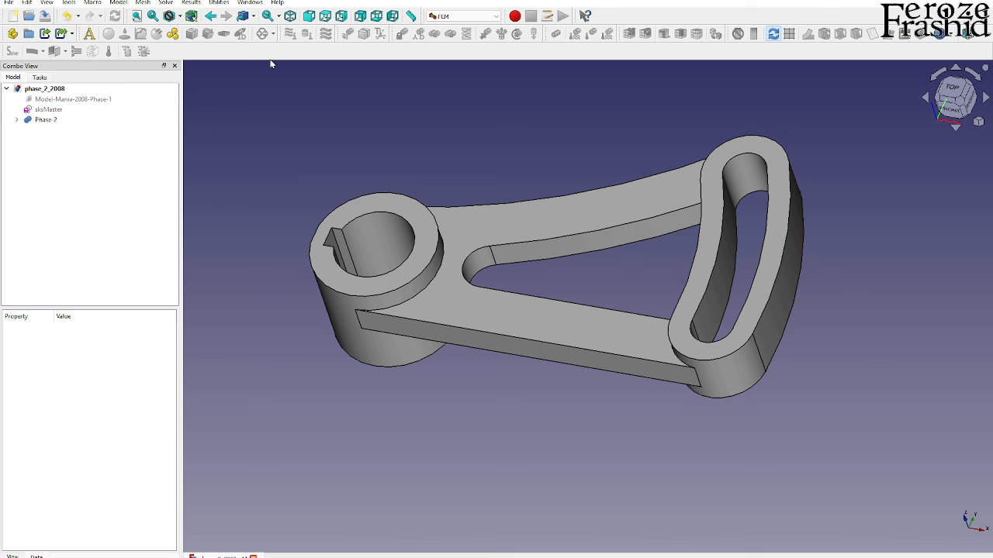
{"action": "left_click", "coordinate": [102, 166]}
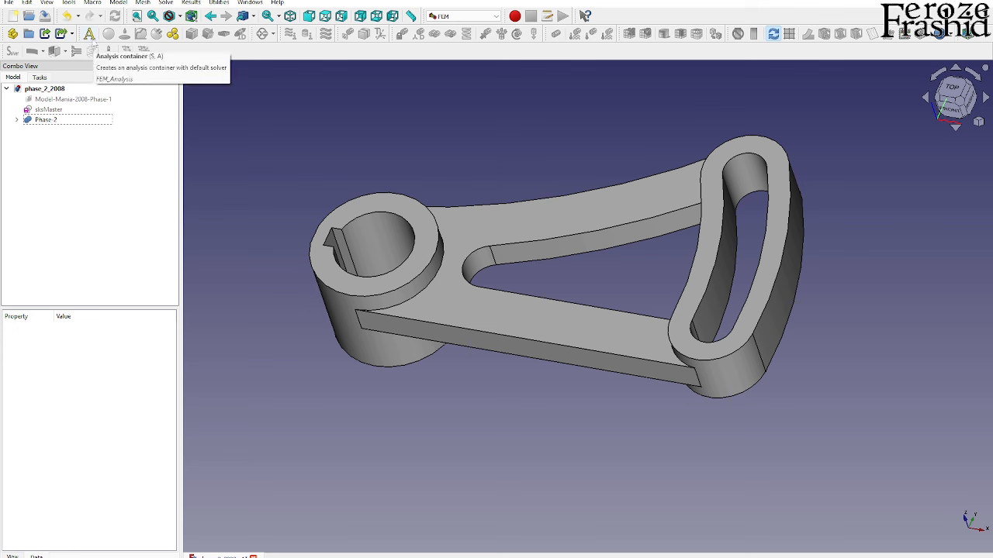
{"action": "left_click", "coordinate": [90, 36]}
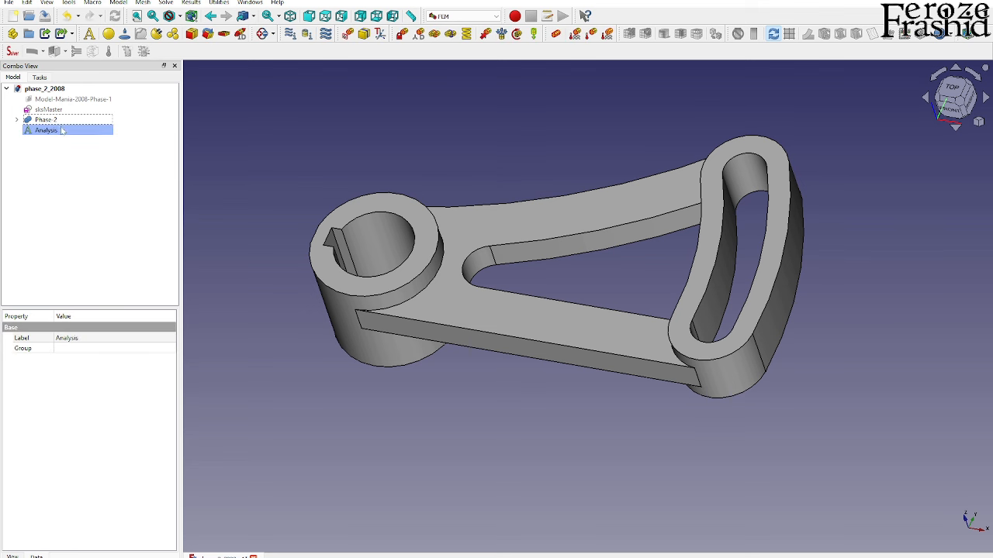
{"action": "left_click", "coordinate": [13, 51]}
Add a solid material to the analysis using the Aluminum-Generic material card
{"action": "left_click", "coordinate": [108, 35]}
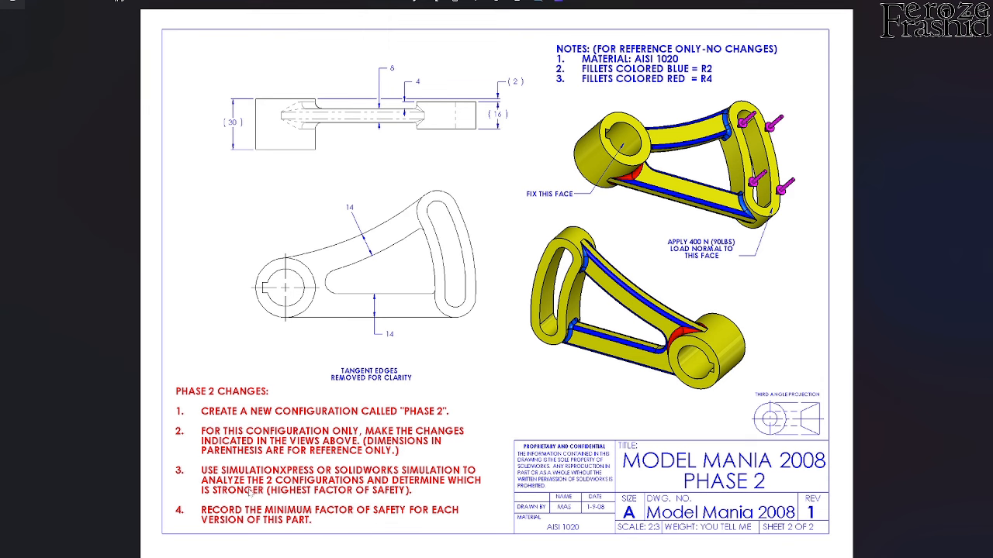
{"action": "mouse_move", "coordinate": [559, 2]}
{"action": "left_mouse_down"}
{"action": "mouse_move", "coordinate": [812, 251]}
{"action": "mouse_move", "coordinate": [992, 251]}
{"action": "left_mouse_up"}
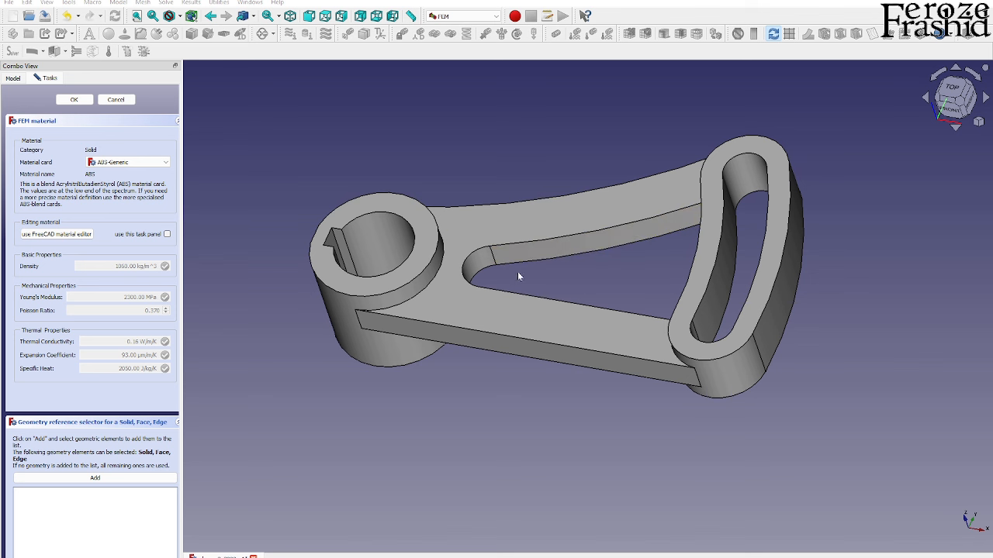
{"action": "left_click", "coordinate": [141, 165]}
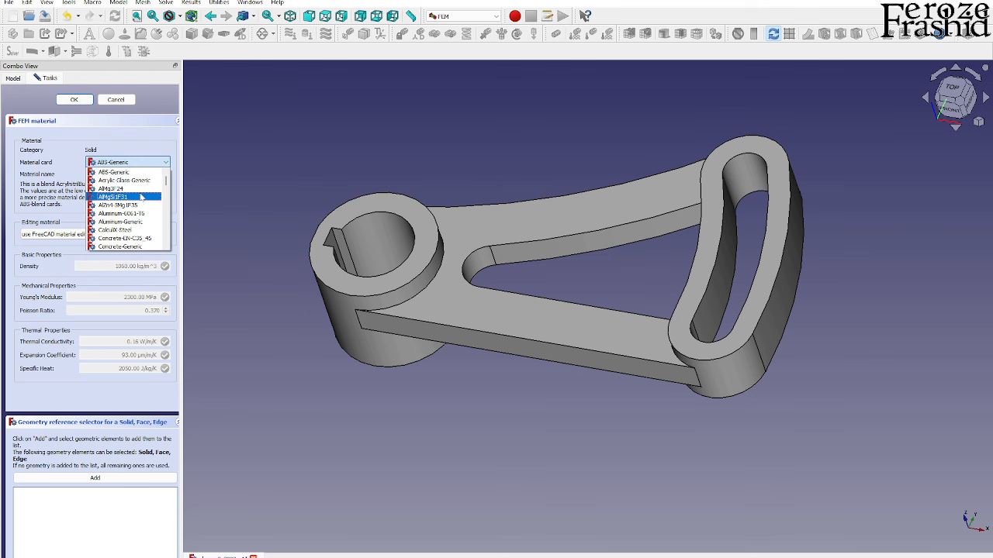
{"action": "left_click", "coordinate": [124, 221]}
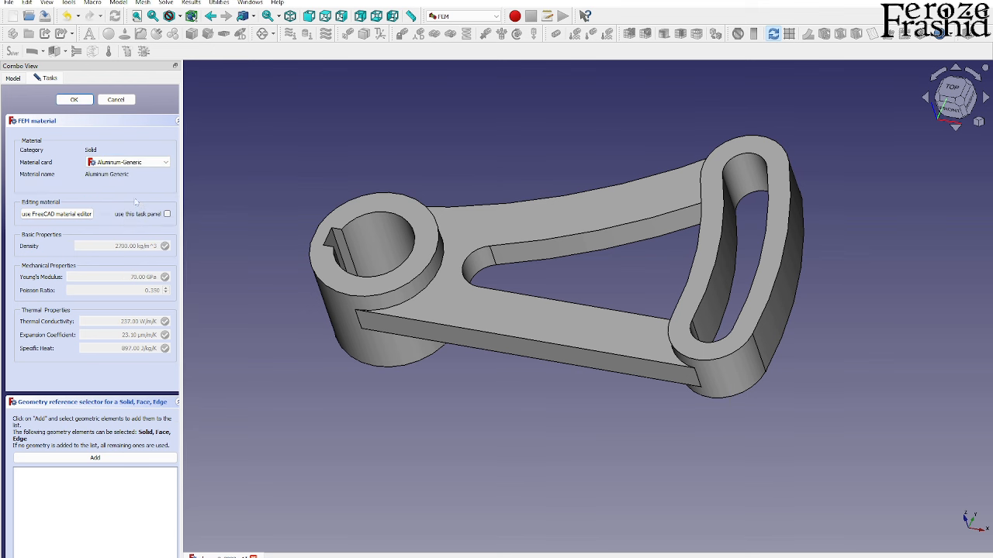
{"action": "left_click", "coordinate": [81, 102]}
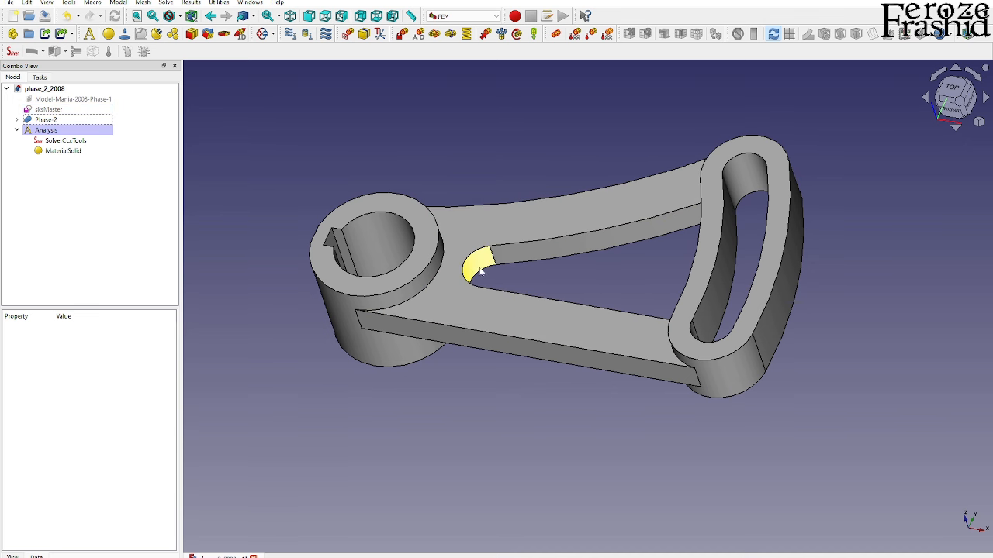
Check the Phase 2 drawing's material and load notes against the model, and review the analysis's solid material settings
{"action": "middle_click_drag", "start_coordinate": [472, 308], "coordinate": [541, 254]}
{"action": "middle_click_drag", "start_coordinate": [701, 307], "coordinate": [711, 346]}
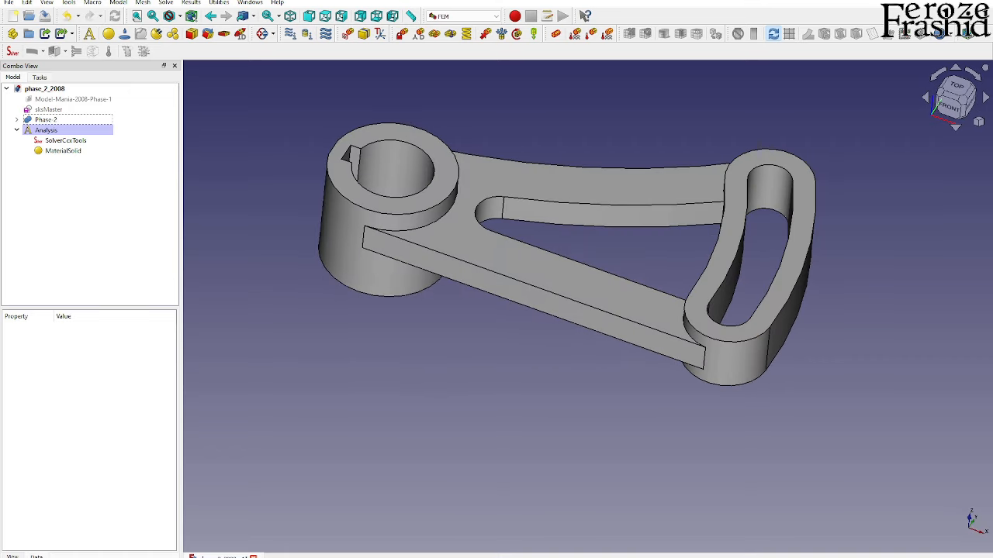
{"action": "key", "text": "alt+Tab"}
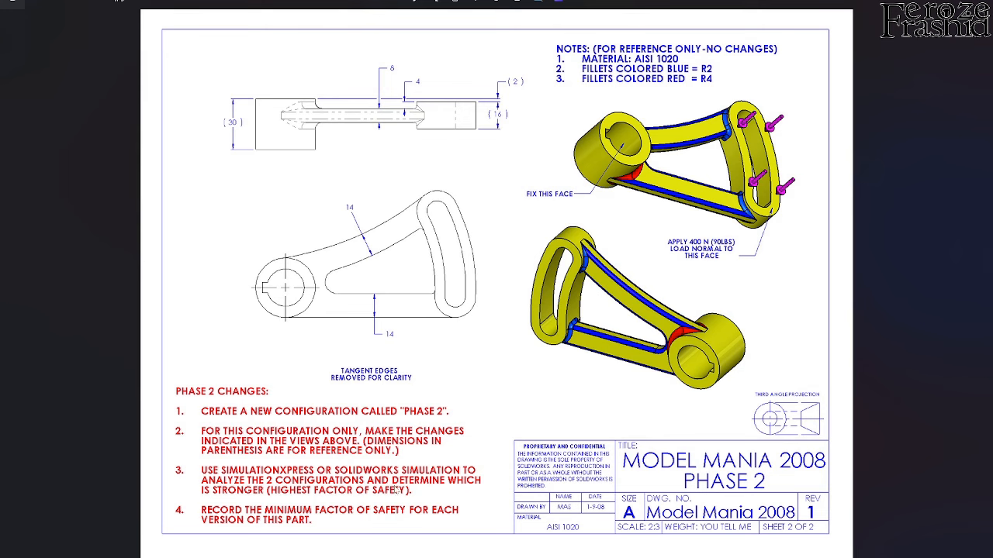
{"action": "key", "text": "alt+Tab"}
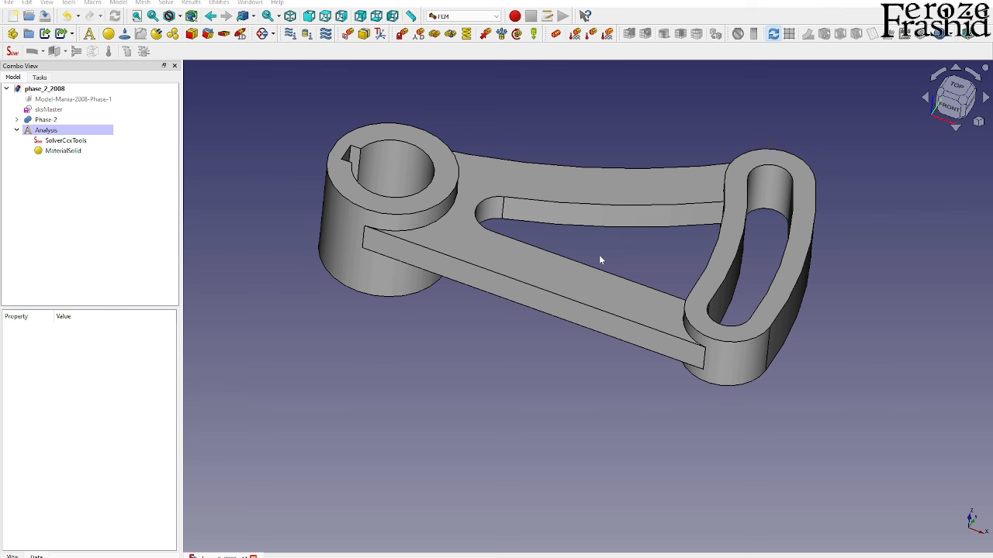
{"action": "double_click", "coordinate": [62, 151]}
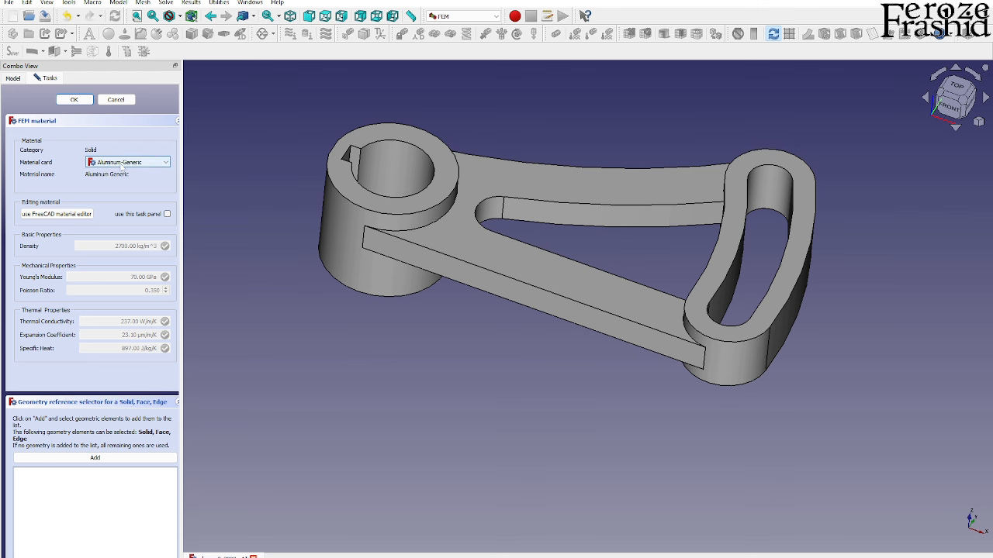
{"action": "left_click", "coordinate": [74, 100]}
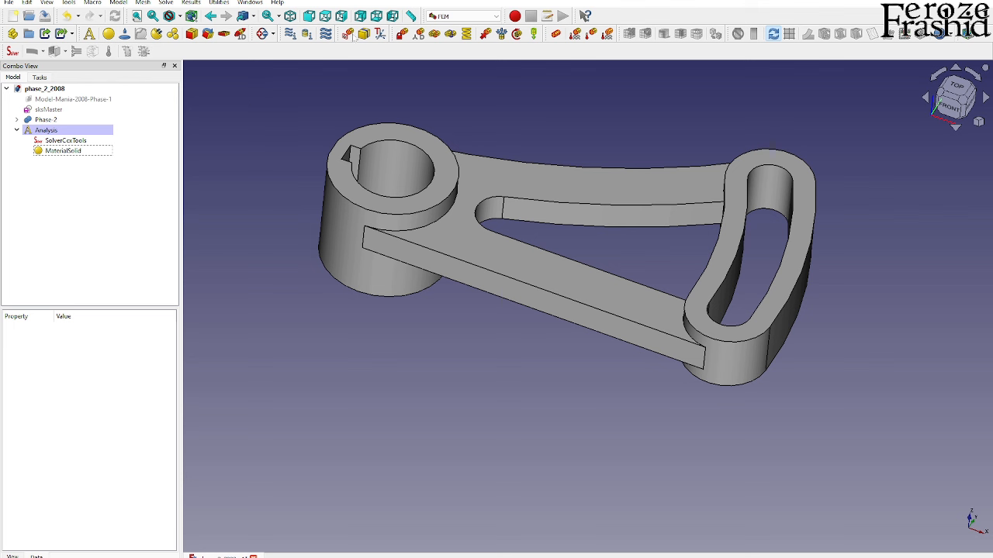
Apply a fixed constraint to the inner cylindrical face of the keyed hub bore
{"action": "left_click", "coordinate": [402, 33]}
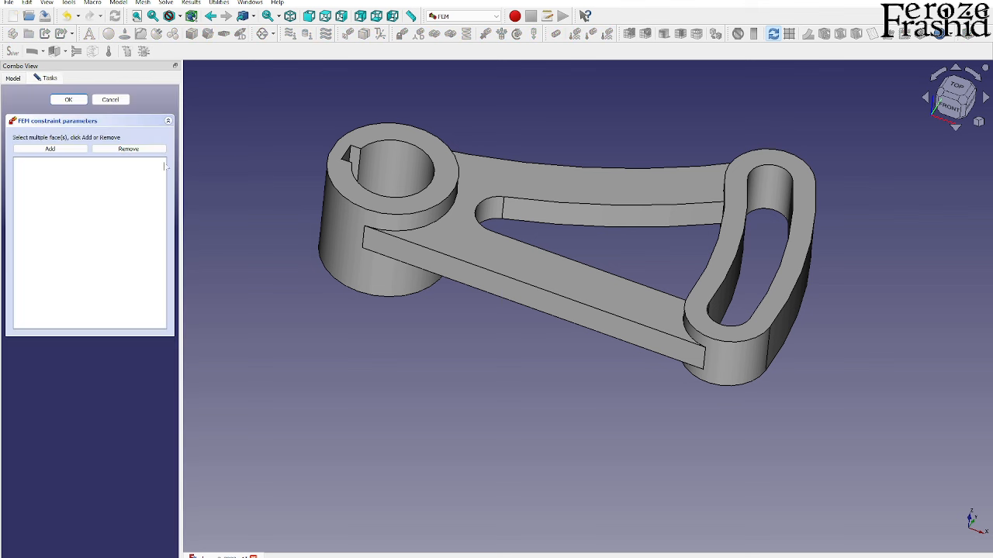
{"action": "left_click", "coordinate": [75, 149]}
{"action": "left_click", "coordinate": [379, 168]}
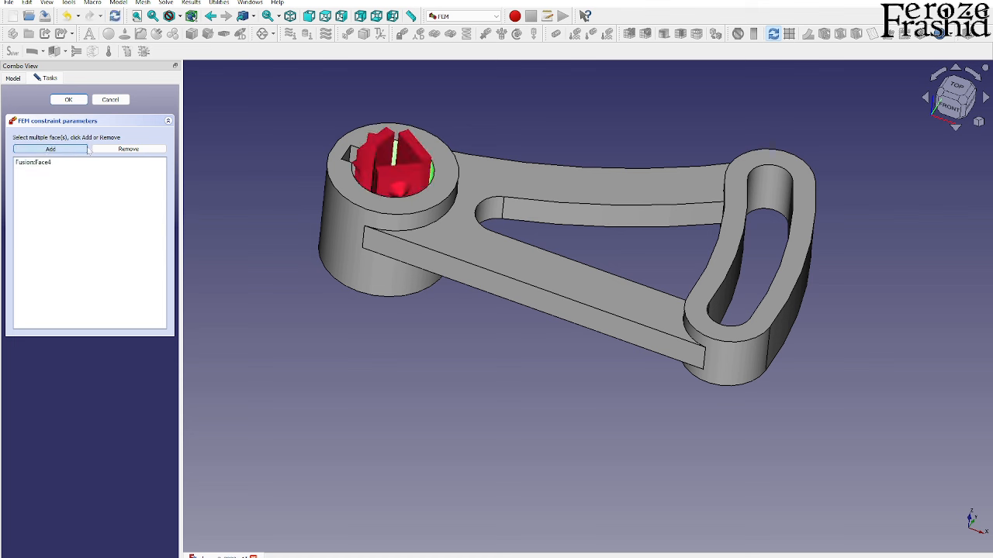
{"action": "left_click", "coordinate": [70, 100]}
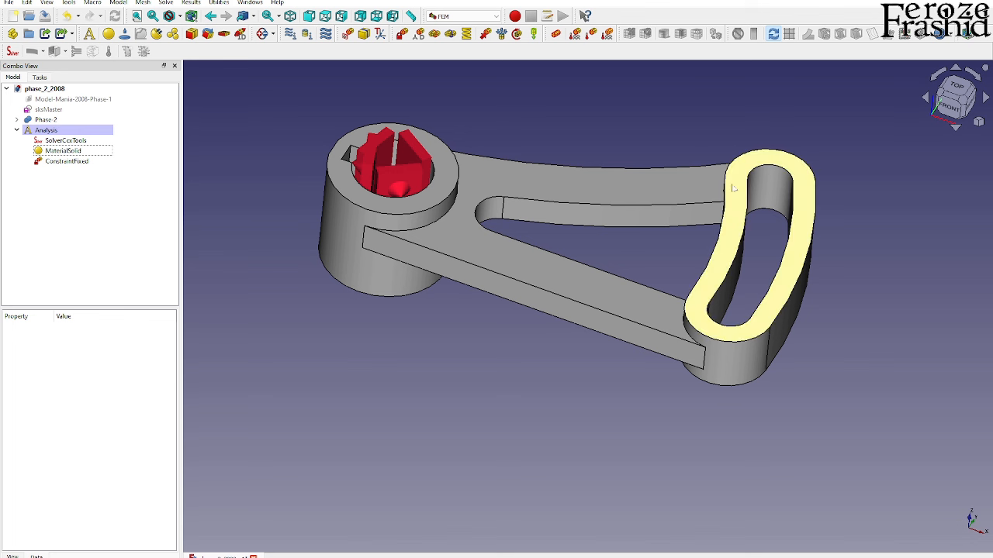
Apply a 400 N force to the upper face of the slotted end, directed along the rib's short vertical edge and reversed to point downward
{"action": "left_click", "coordinate": [485, 33]}
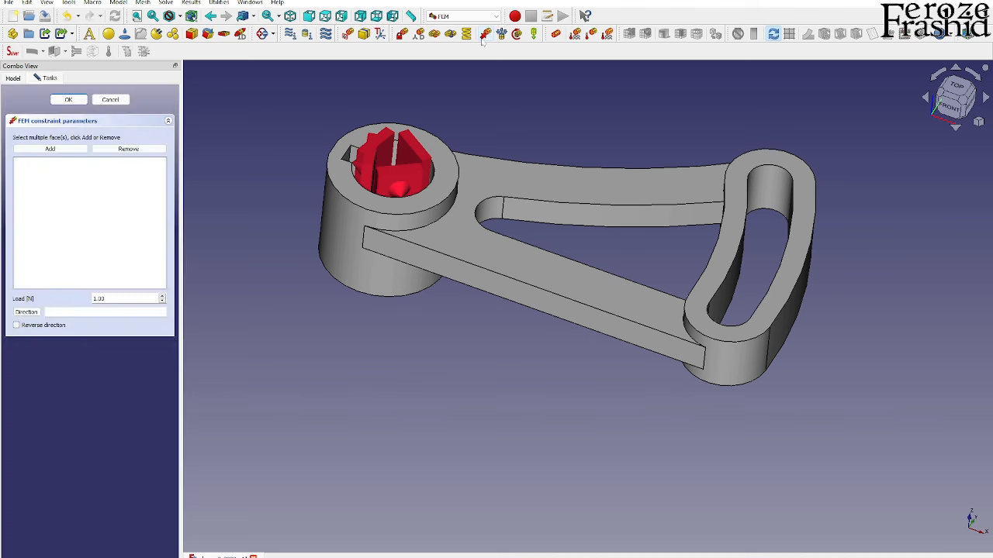
{"action": "left_click", "coordinate": [50, 149]}
{"action": "left_click", "coordinate": [728, 252]}
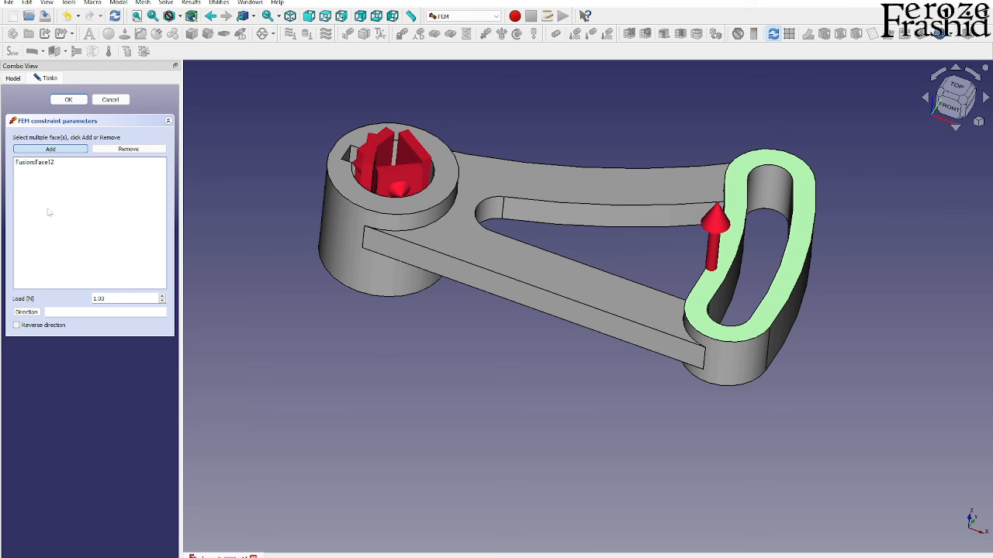
{"action": "left_click", "coordinate": [50, 149]}
{"action": "left_click", "coordinate": [703, 357]}
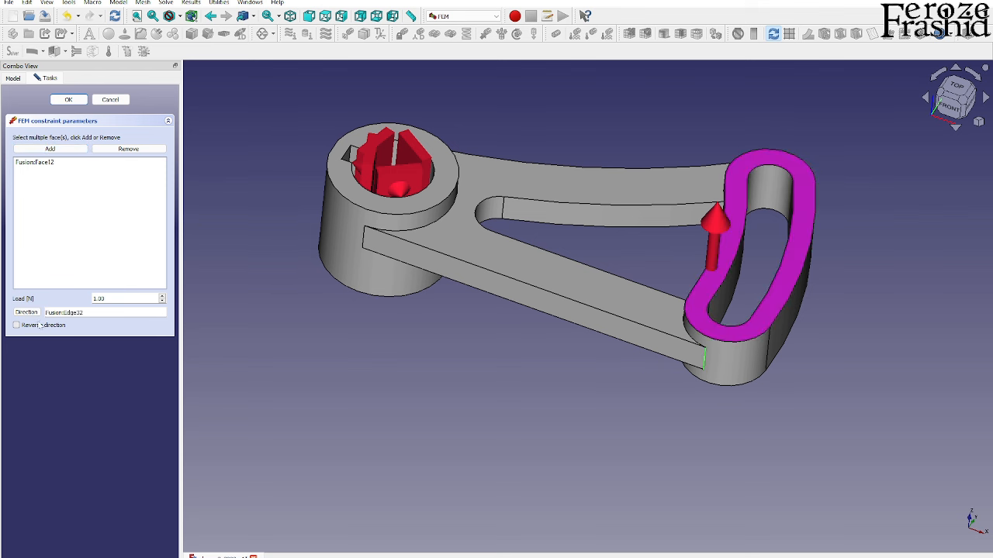
{"action": "left_click", "coordinate": [17, 325]}
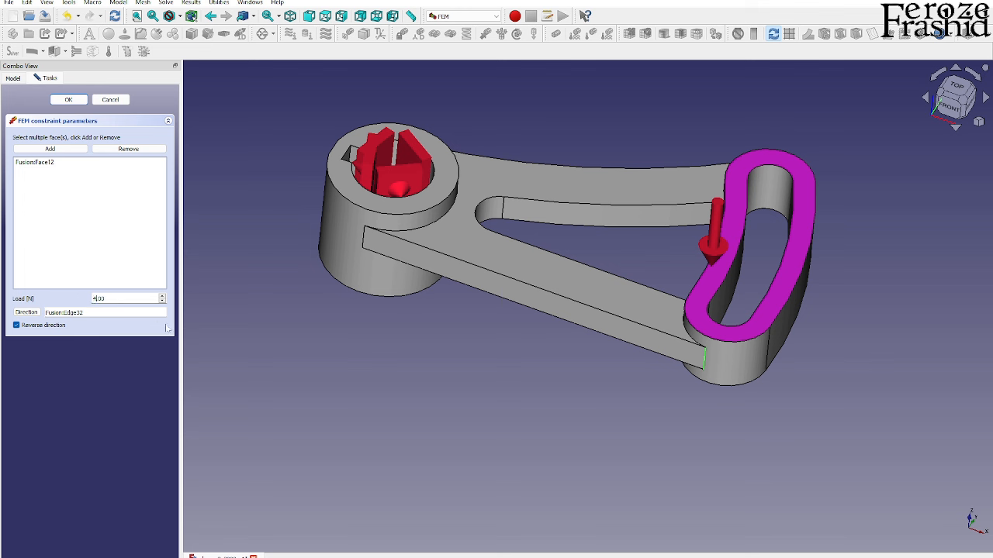
{"action": "left_click", "coordinate": [65, 102]}
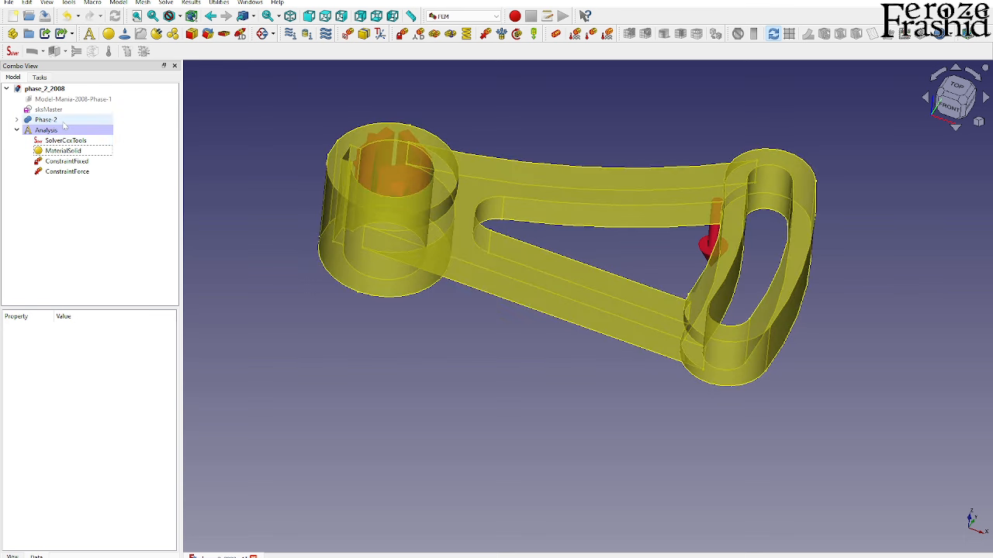
Create a second-order Netgen mesh of Phase-2 with a maximum element size of 10 and Moderate fineness
{"action": "left_click", "coordinate": [61, 122]}
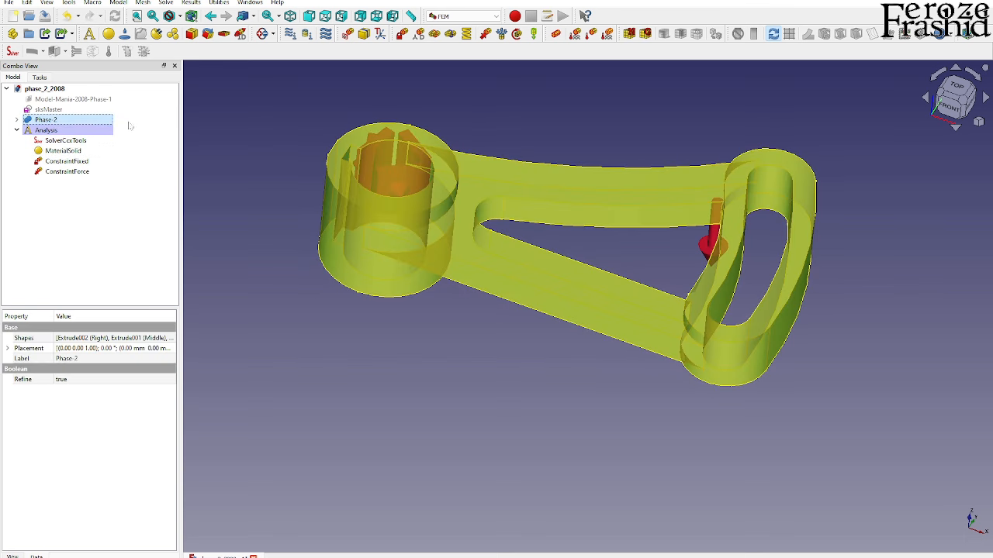
{"action": "left_click", "coordinate": [629, 34]}
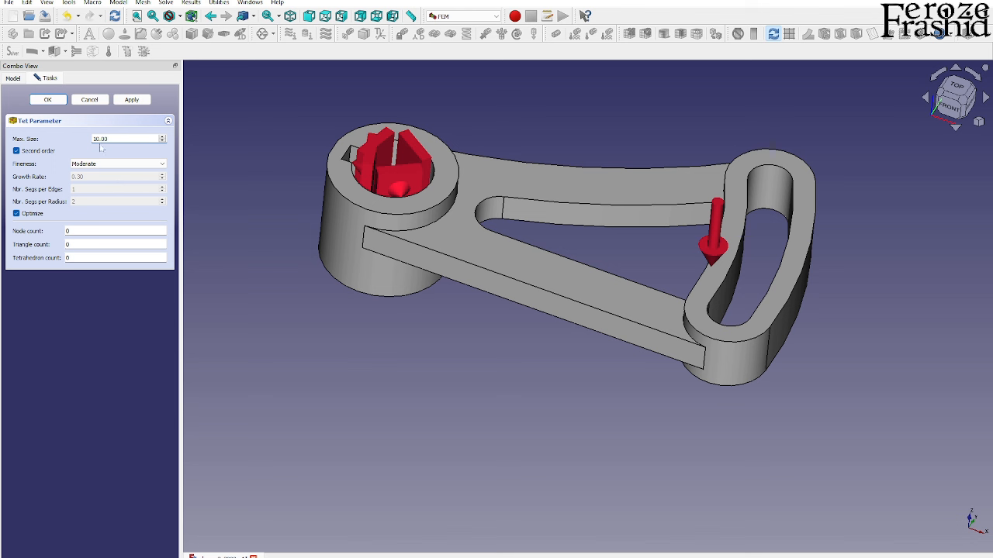
{"action": "left_click", "coordinate": [127, 101]}
{"action": "left_click", "coordinate": [48, 100]}
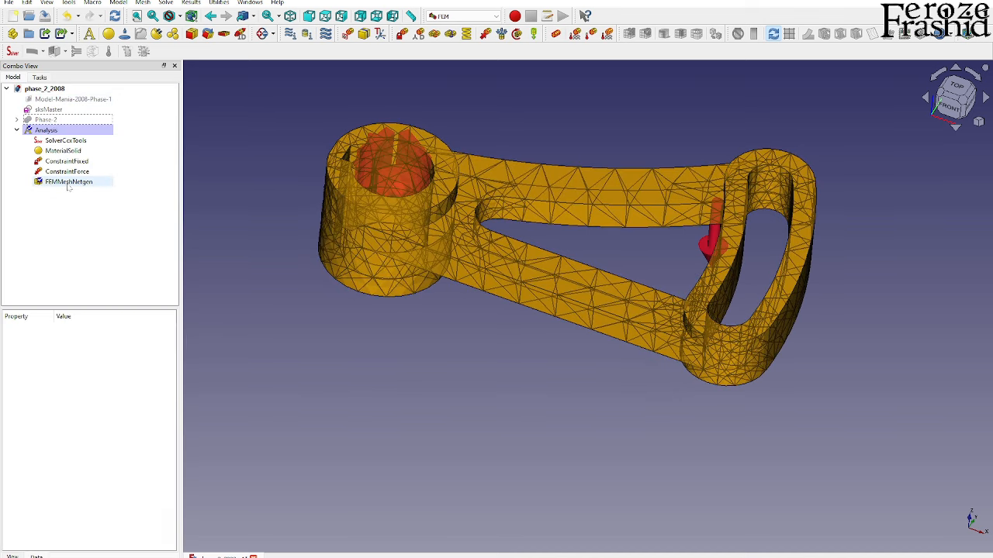
Write the solver input file for the static analysis of Phase 2 and run the CalculiX calculation
{"action": "left_click", "coordinate": [61, 143]}
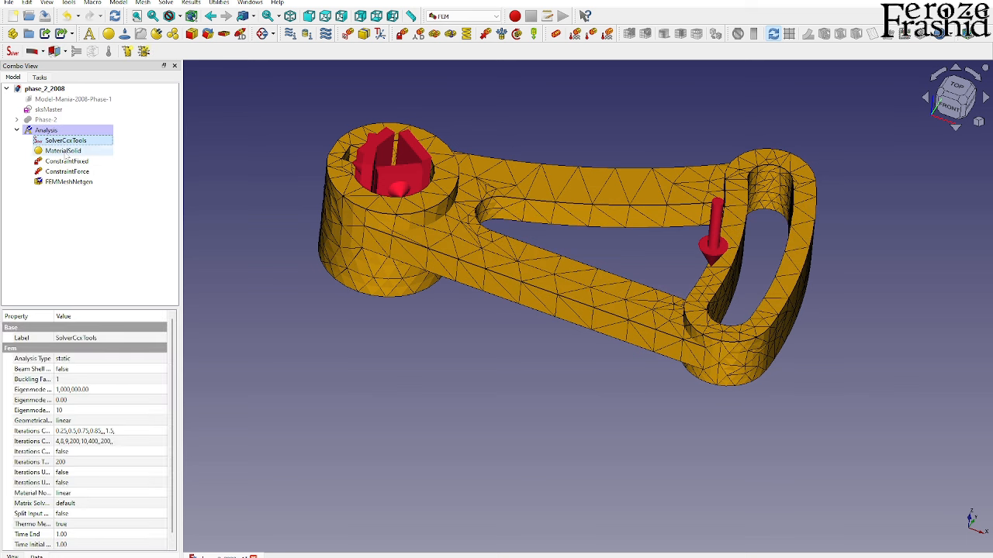
{"action": "left_click", "coordinate": [62, 150]}
{"action": "left_click", "coordinate": [67, 162]}
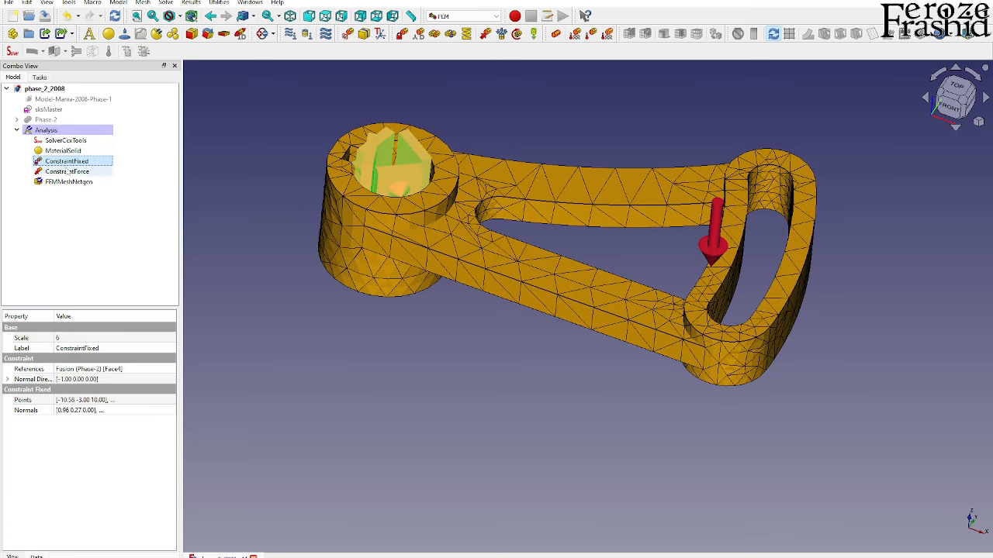
{"action": "left_click", "coordinate": [66, 171]}
{"action": "left_click", "coordinate": [69, 182]}
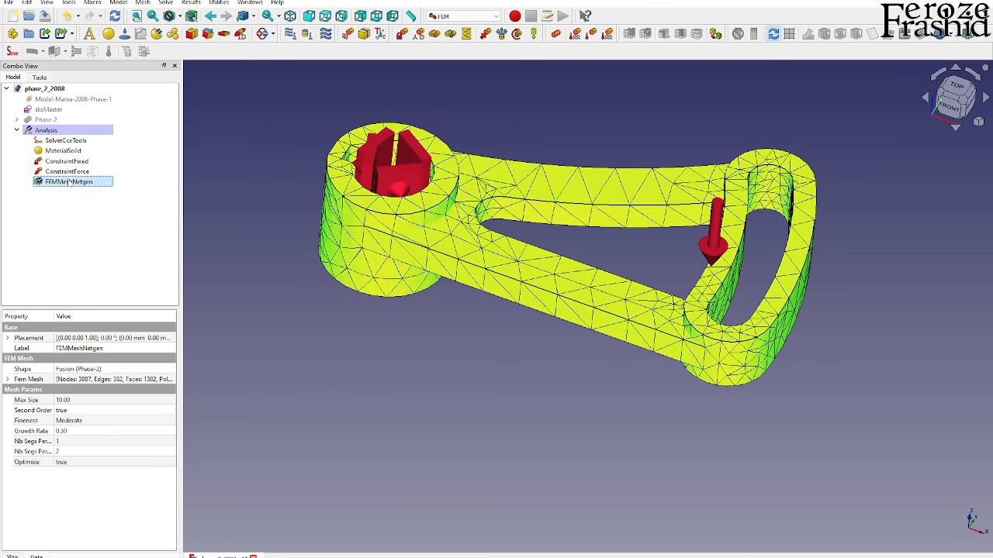
{"action": "double_click", "coordinate": [69, 142]}
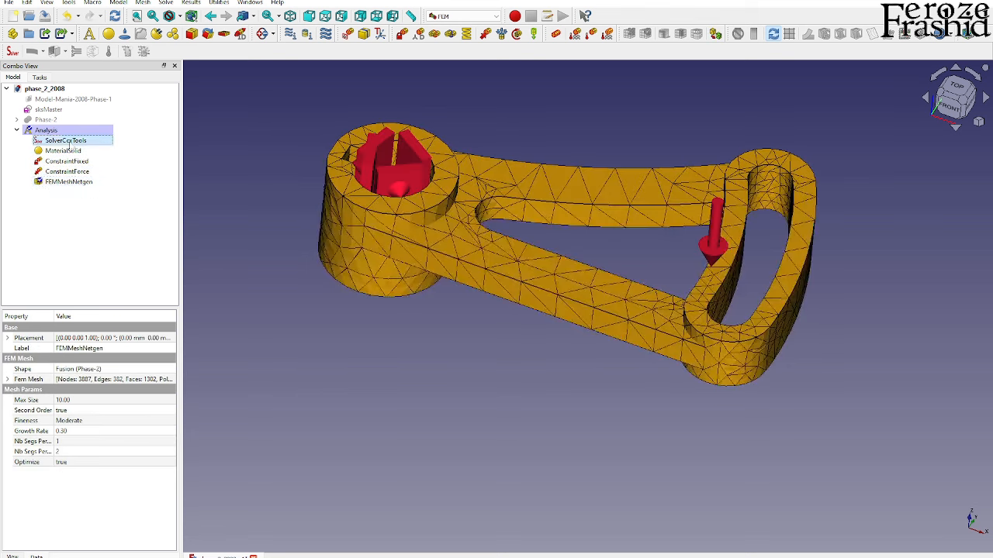
{"action": "left_click", "coordinate": [51, 221]}
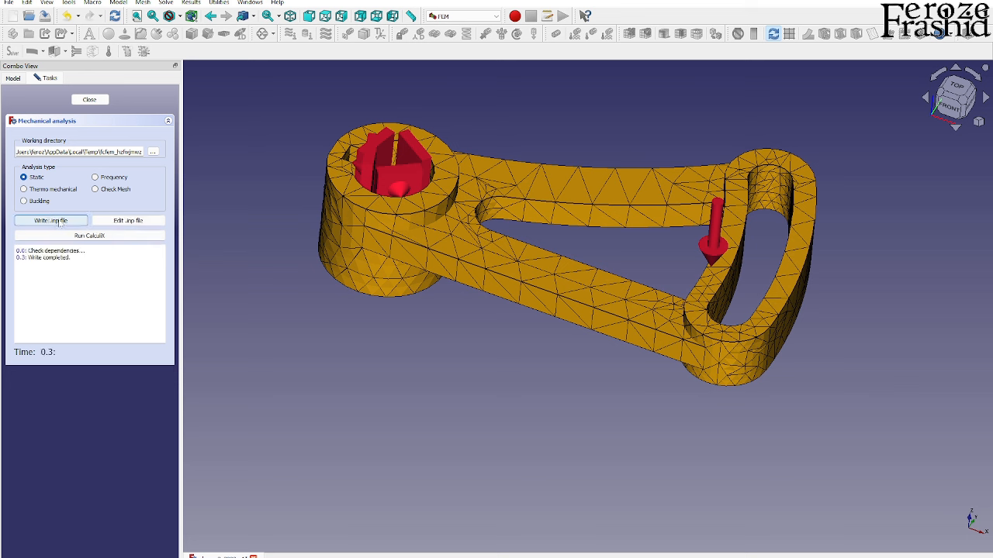
{"action": "left_click", "coordinate": [89, 235]}
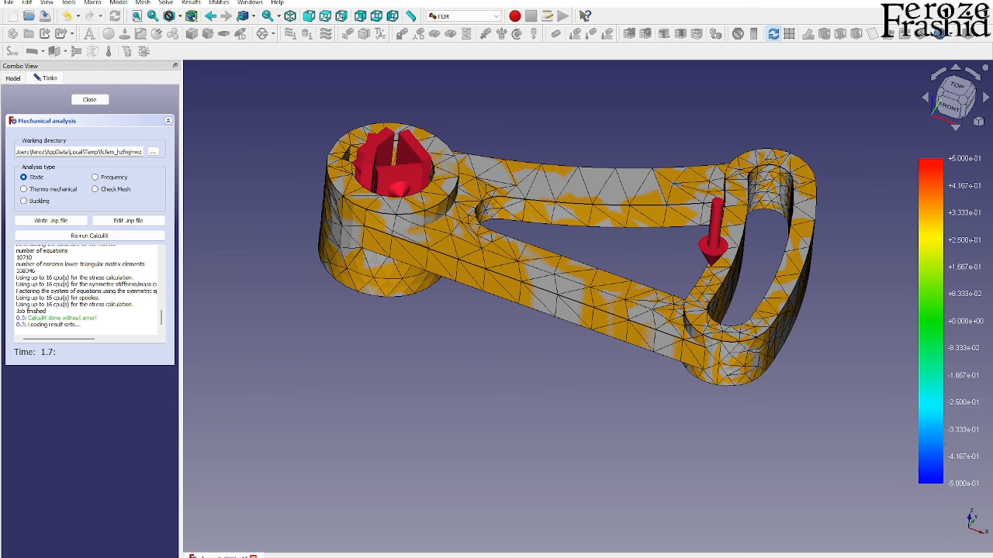
{"action": "left_click", "coordinate": [89, 100]}
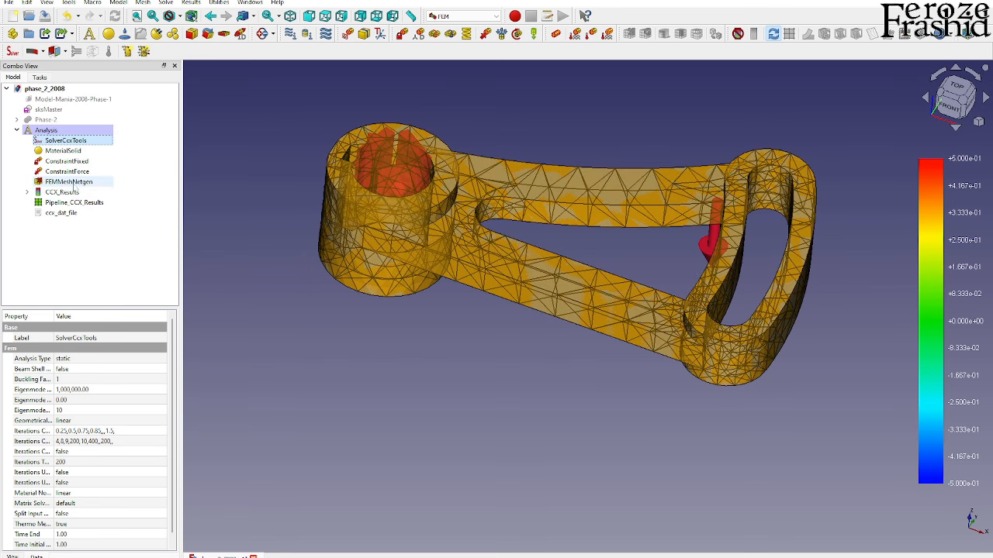
Hide the Netgen mesh and examine the displacement magnitude and von Mises stress results in the front view
{"action": "left_click", "coordinate": [75, 183]}
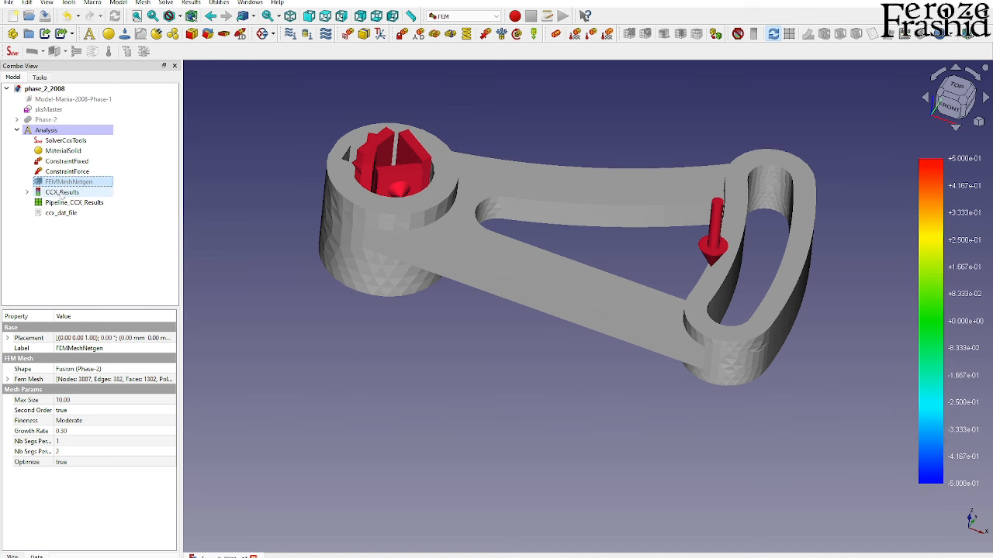
{"action": "double_click", "coordinate": [62, 192]}
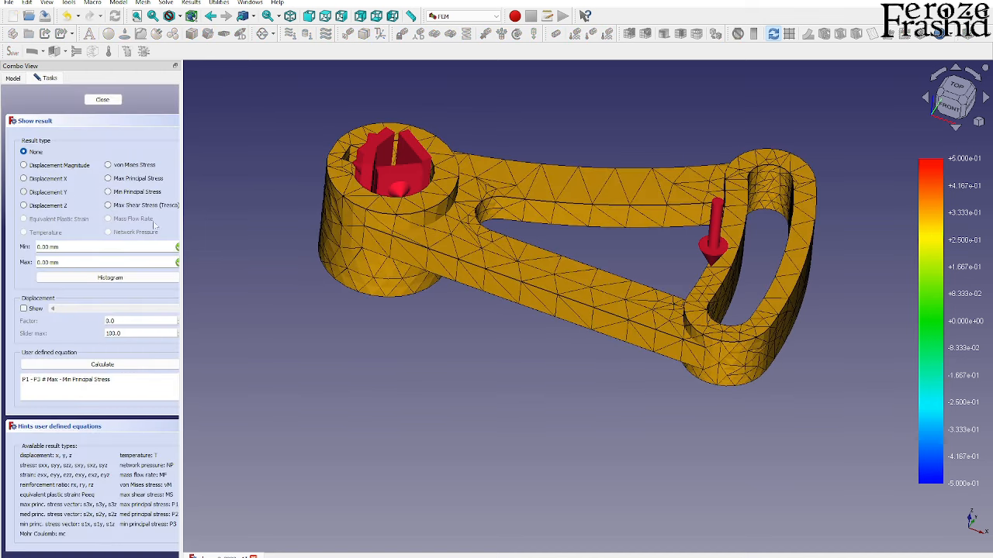
{"action": "middle_click_drag", "start_coordinate": [729, 275], "coordinate": [734, 199]}
{"action": "left_click", "coordinate": [949, 110]}
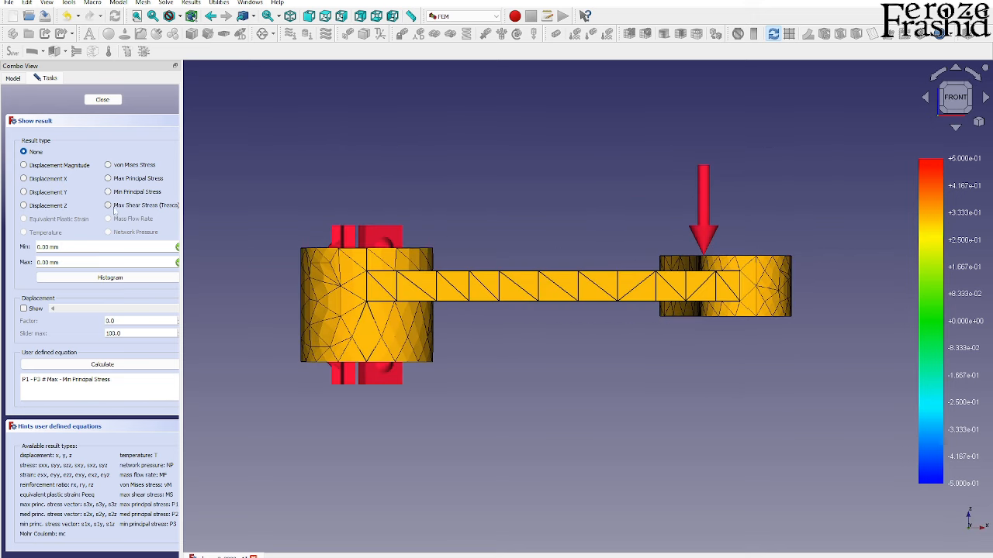
{"action": "left_click", "coordinate": [75, 168]}
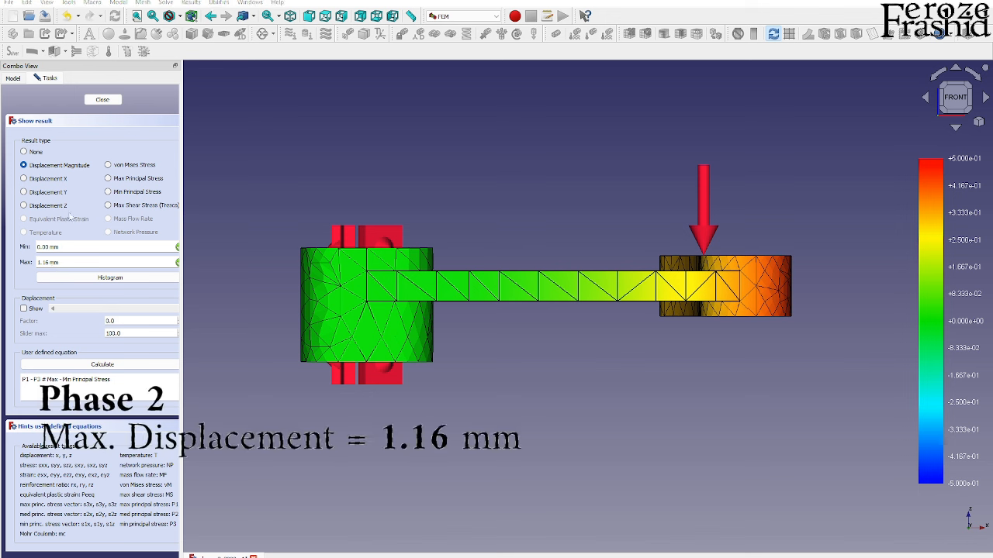
{"action": "left_click", "coordinate": [108, 165]}
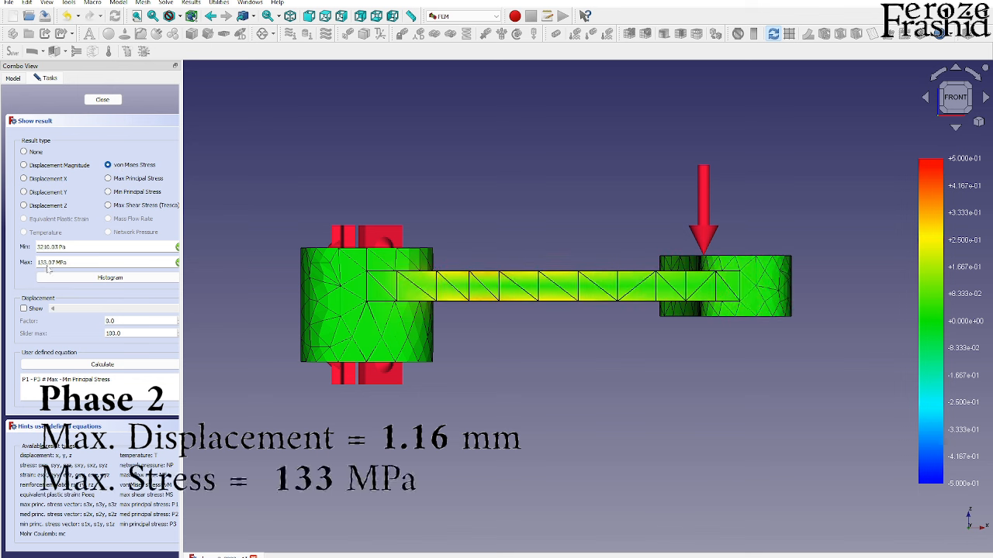
{"action": "left_click", "coordinate": [62, 168]}
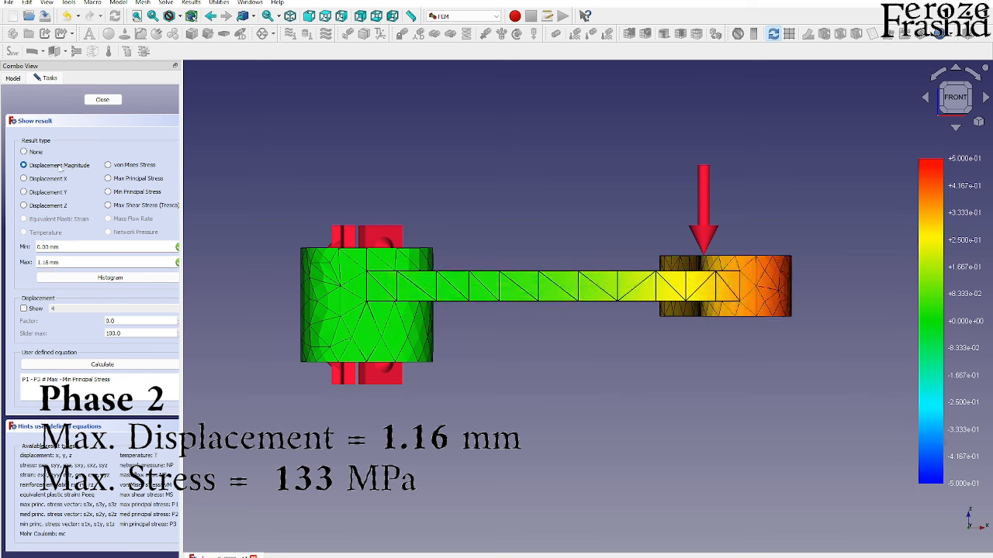
Show the displacement magnitude on the deformed shape, with the slider maximum at 10, and vary the deformation factor
{"action": "left_click", "coordinate": [24, 308]}
{"action": "middle_click_drag", "start_coordinate": [411, 298], "coordinate": [640, 371]}
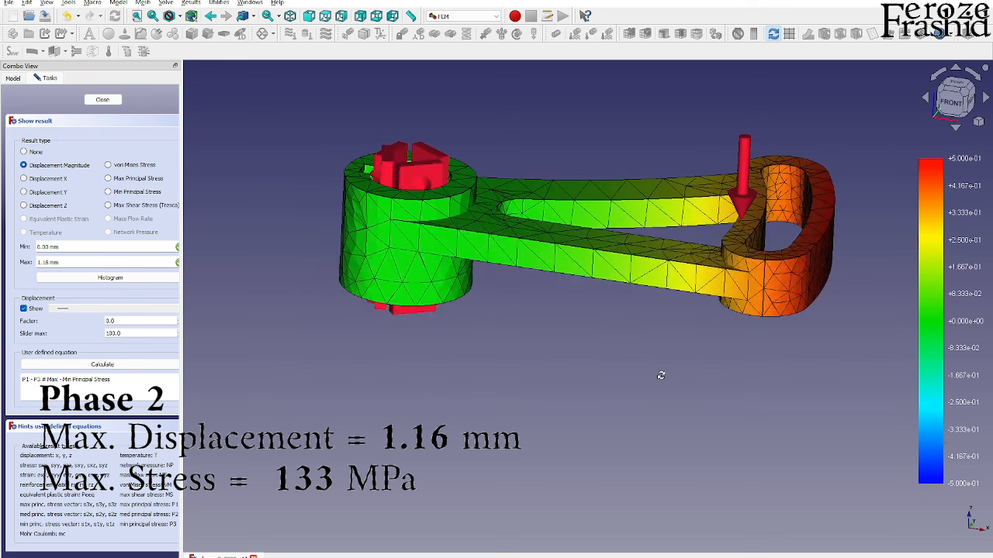
{"action": "left_click", "coordinate": [28, 310]}
{"action": "left_click", "coordinate": [25, 310]}
{"action": "mouse_move", "coordinate": [64, 309]}
{"action": "left_mouse_down"}
{"action": "mouse_move", "coordinate": [82, 310]}
{"action": "mouse_move", "coordinate": [63, 311]}
{"action": "left_mouse_up"}
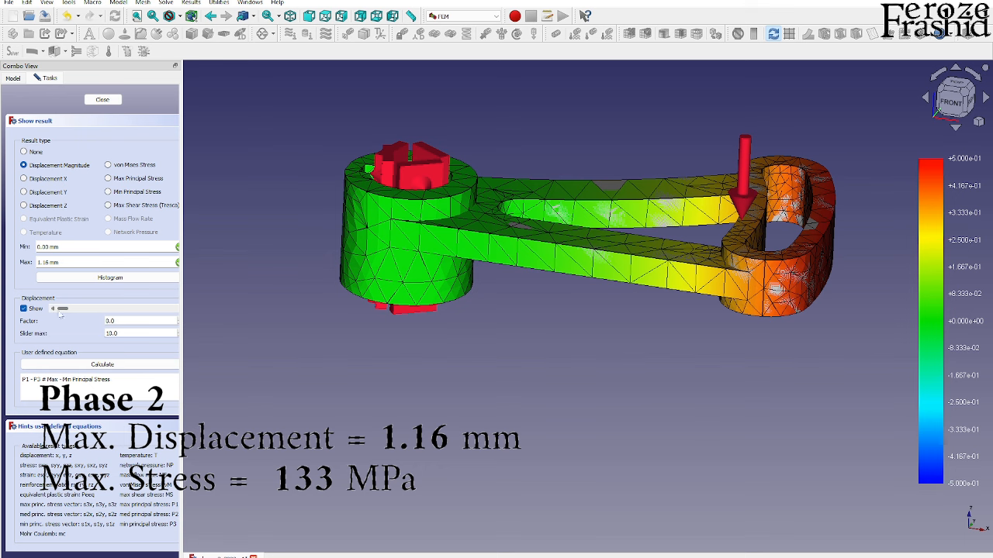
{"action": "mouse_move", "coordinate": [63, 311]}
{"action": "left_mouse_down"}
{"action": "mouse_move", "coordinate": [179, 319]}
{"action": "mouse_move", "coordinate": [60, 320]}
{"action": "left_mouse_up"}
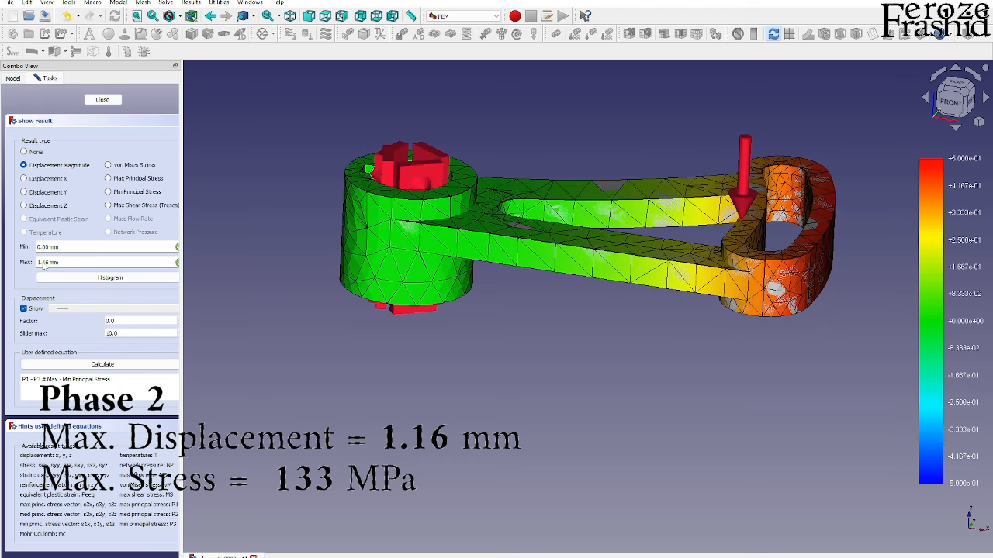
{"action": "left_click", "coordinate": [946, 107]}
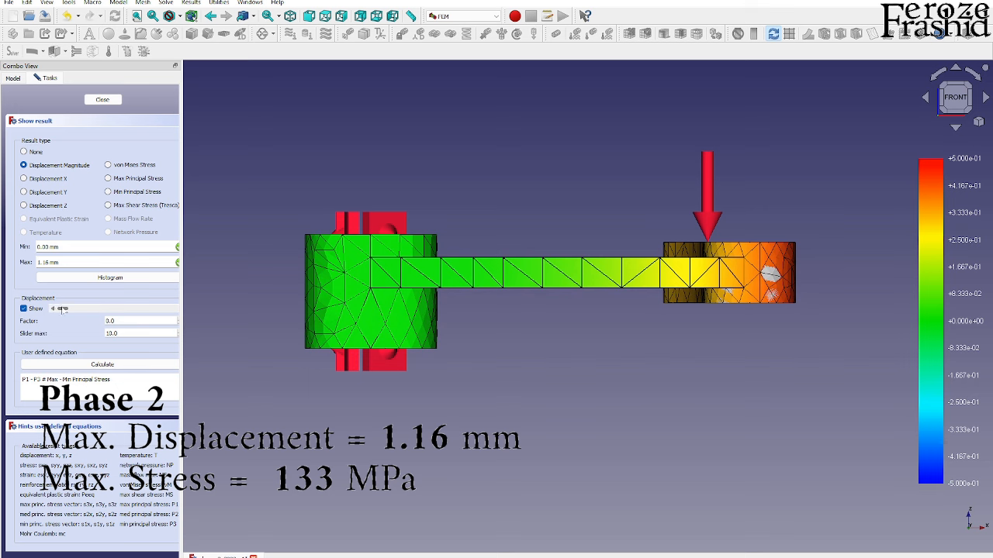
{"action": "mouse_move", "coordinate": [62, 309]}
{"action": "left_mouse_down"}
{"action": "mouse_move", "coordinate": [176, 321]}
{"action": "mouse_move", "coordinate": [54, 317]}
{"action": "left_mouse_up"}
{"action": "middle_click_drag", "start_coordinate": [792, 266], "coordinate": [739, 306]}
Show the von Mises stress at a displacement factor of 10 and hide the results pipeline object overlapping the deformed mesh
{"action": "left_click", "coordinate": [132, 166]}
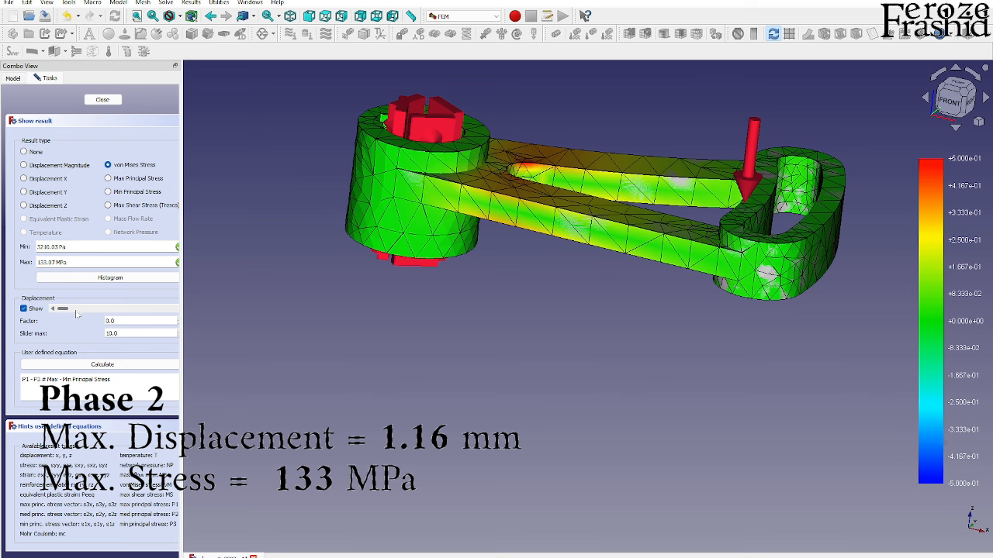
{"action": "left_click_drag", "start_coordinate": [66, 309], "coordinate": [186, 311]}
{"action": "left_click", "coordinate": [20, 81]}
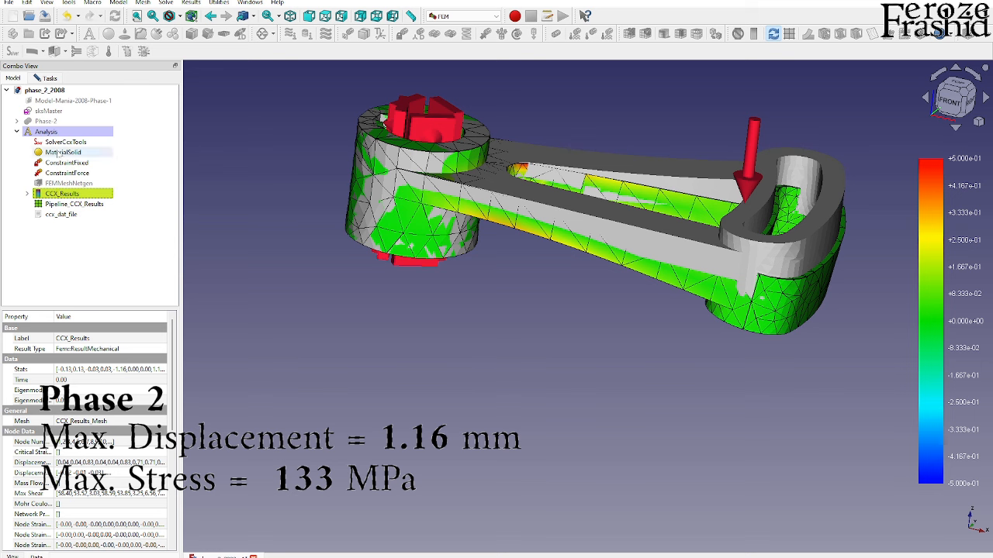
{"action": "left_click", "coordinate": [62, 204]}
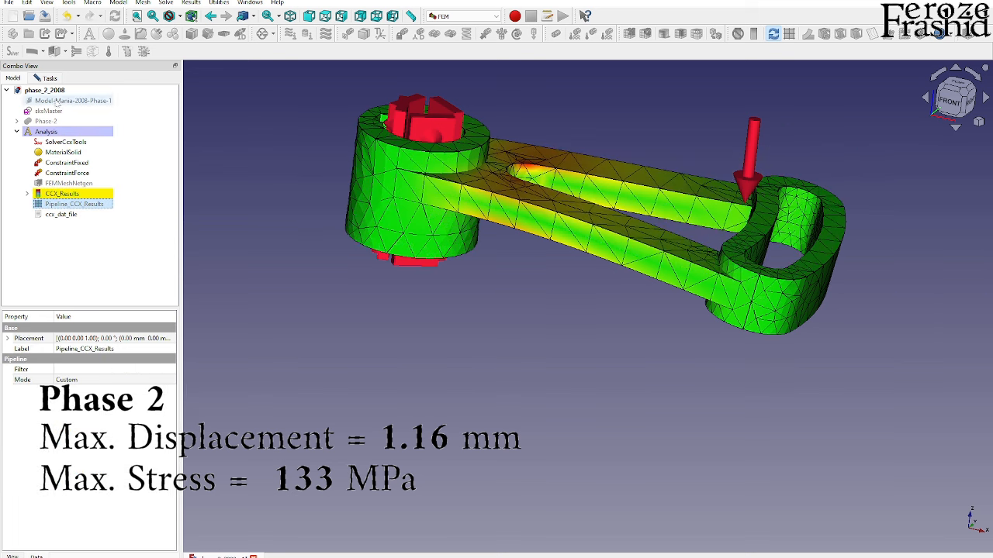
{"action": "left_click", "coordinate": [53, 80]}
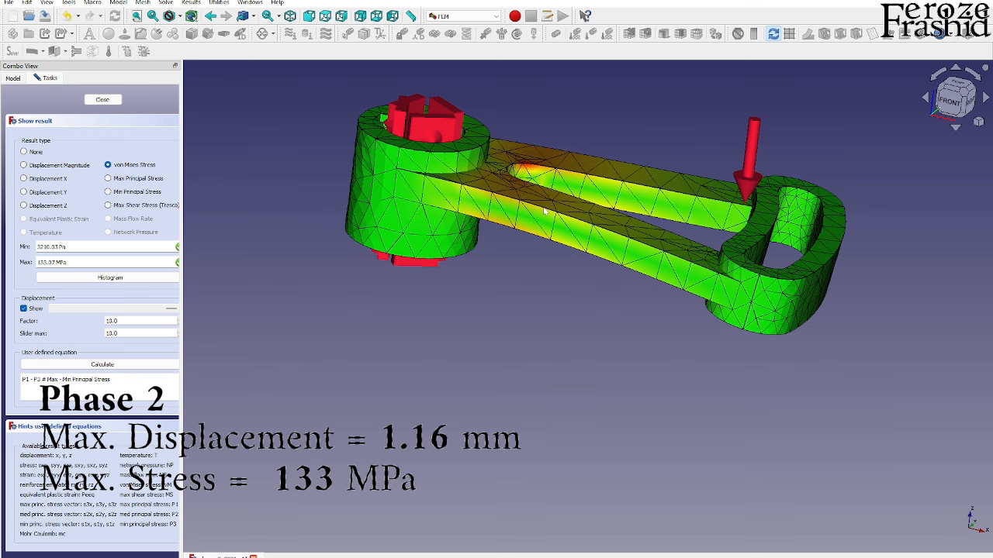
Examine the von Mises stress from above and below while varying the deformation factor, and close the results
{"action": "middle_click_drag", "start_coordinate": [545, 211], "coordinate": [474, 239]}
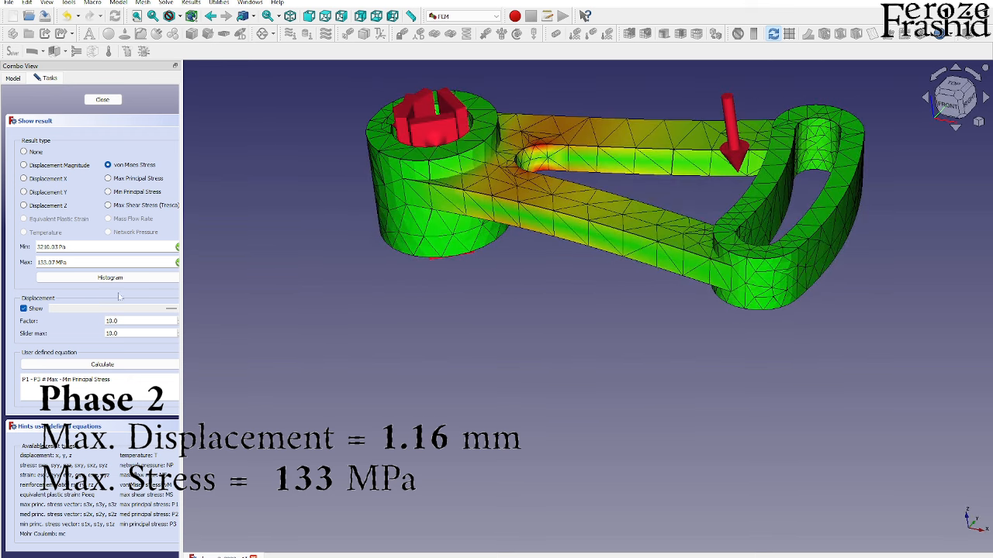
{"action": "left_click_drag", "start_coordinate": [171, 309], "coordinate": [61, 310]}
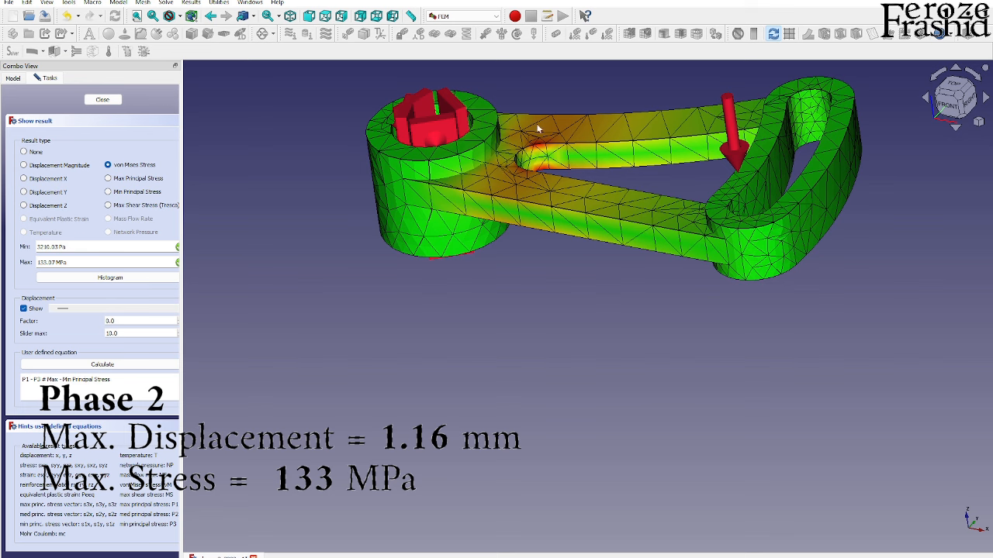
{"action": "middle_click_drag", "start_coordinate": [516, 217], "coordinate": [512, 109]}
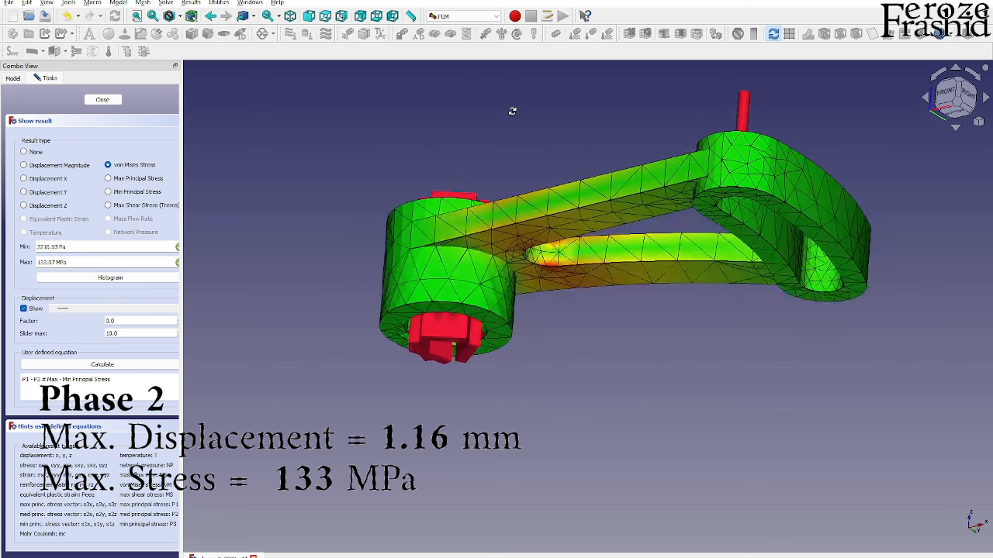
{"action": "middle_click_drag", "start_coordinate": [553, 256], "coordinate": [621, 371]}
{"action": "mouse_move", "coordinate": [67, 309]}
{"action": "left_mouse_down"}
{"action": "mouse_move", "coordinate": [177, 310]}
{"action": "mouse_move", "coordinate": [52, 310]}
{"action": "left_mouse_up"}
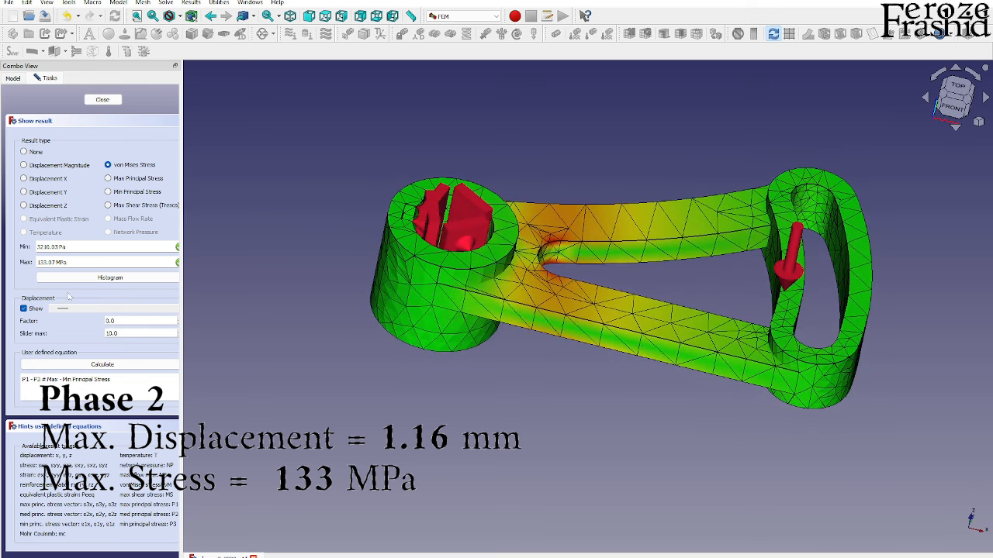
{"action": "left_click", "coordinate": [102, 100]}
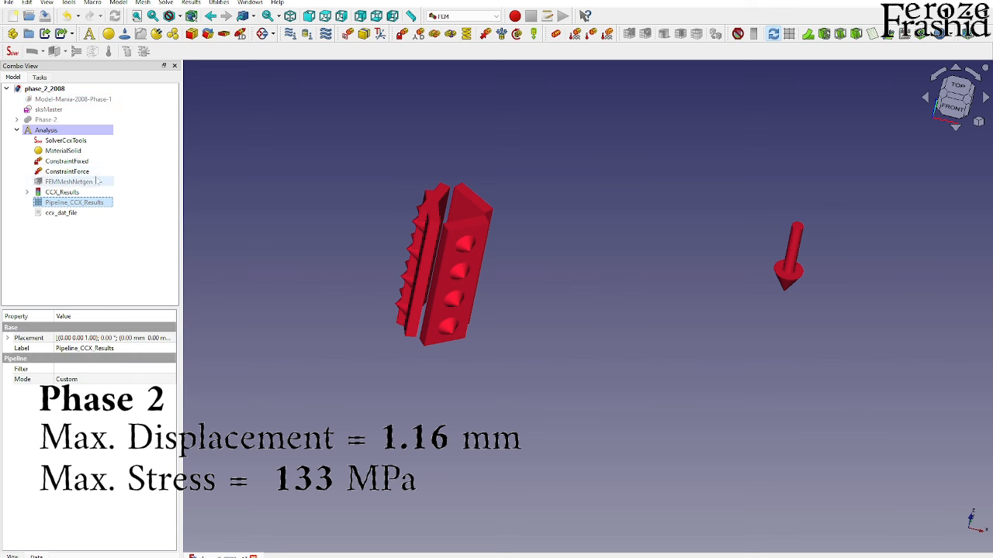
Open the phase_1_2008 model and create an FEM analysis with a CalculiX solver for it
{"action": "left_click", "coordinate": [17, 130]}
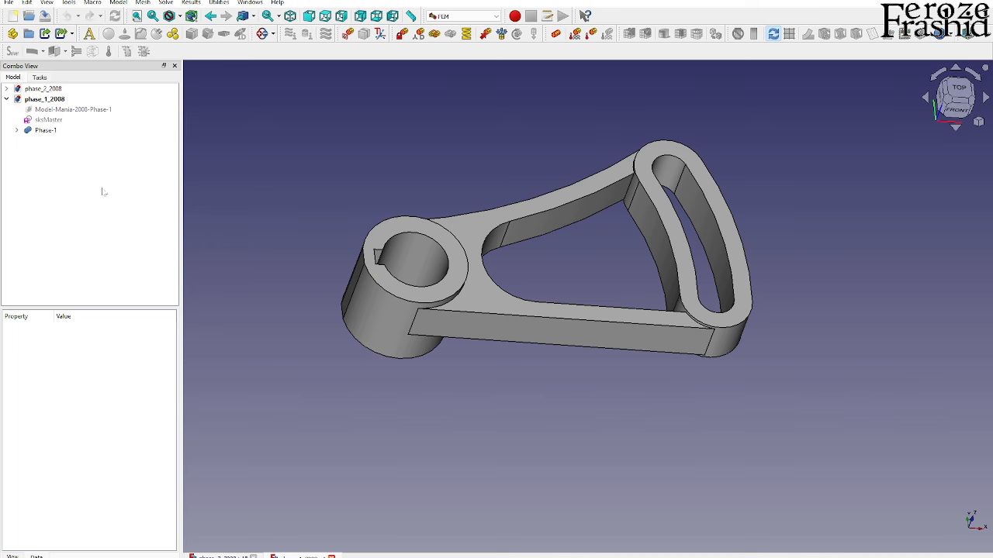
{"action": "middle_click_drag", "start_coordinate": [587, 341], "coordinate": [523, 294]}
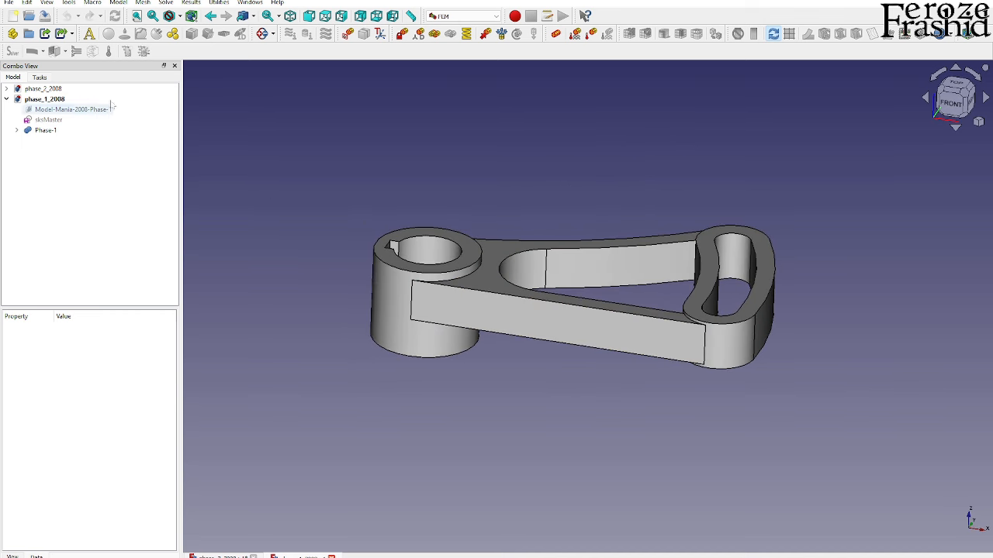
{"action": "left_click", "coordinate": [91, 37]}
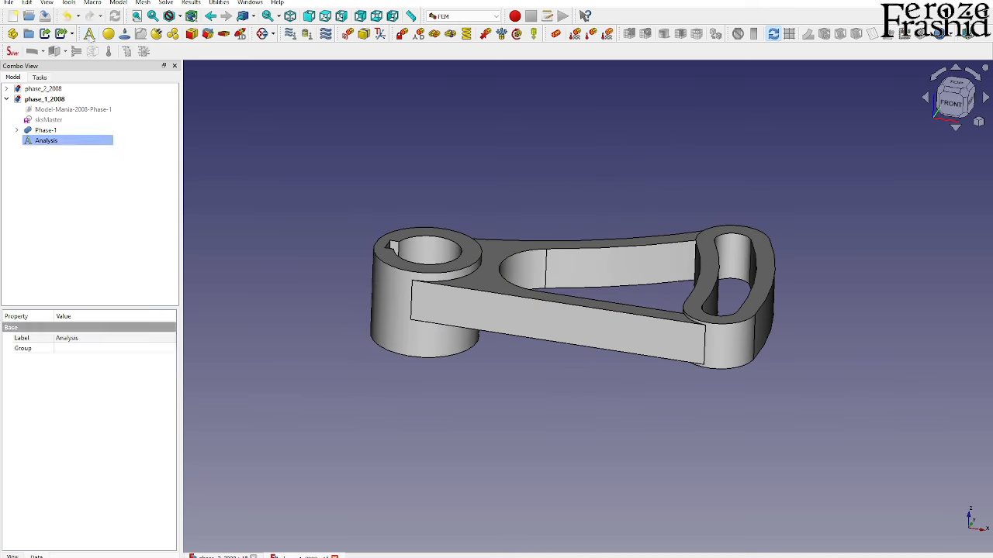
{"action": "left_click", "coordinate": [15, 54]}
Assign the Aluminum-Generic solid material to the Phase 1 analysis
{"action": "left_click", "coordinate": [109, 33]}
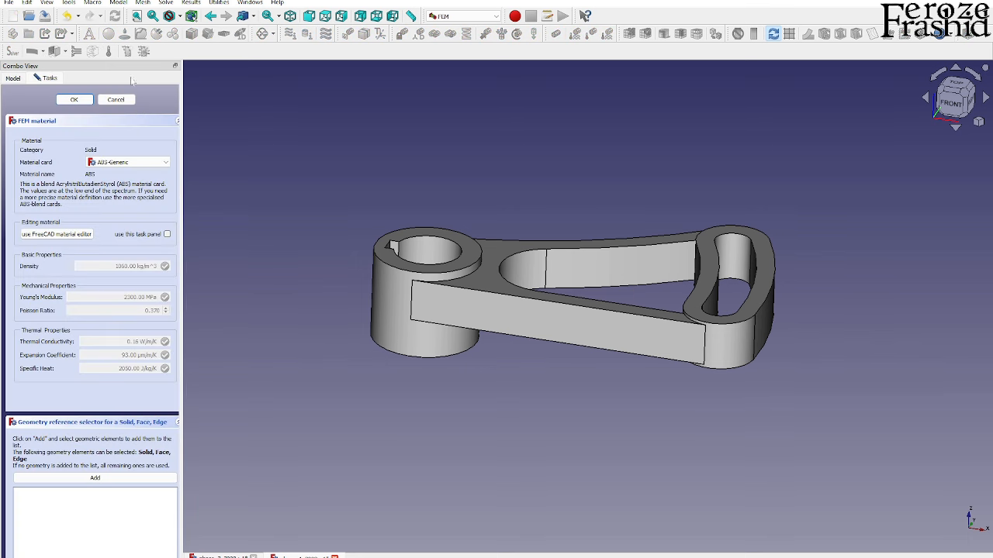
{"action": "left_click", "coordinate": [128, 162]}
{"action": "left_click", "coordinate": [124, 222]}
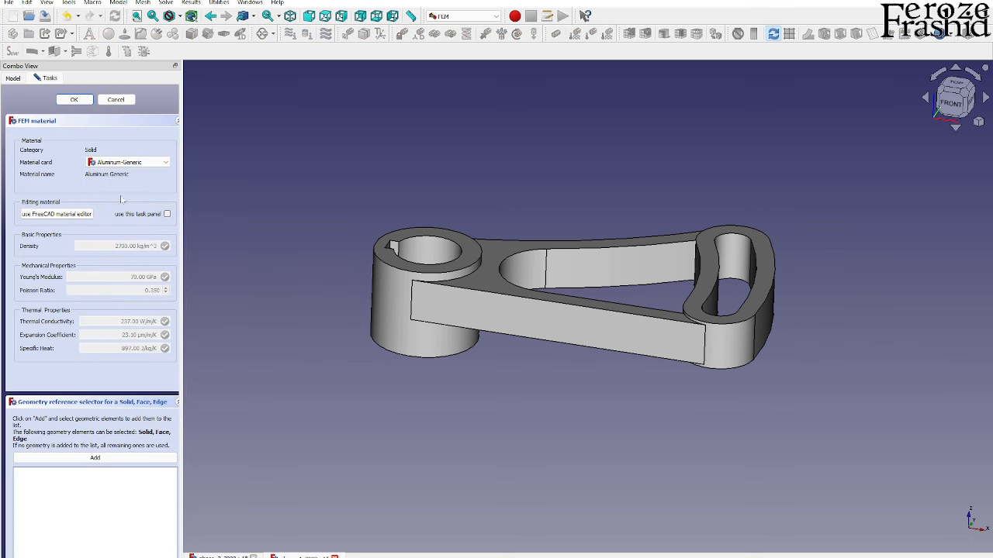
{"action": "left_click", "coordinate": [74, 99]}
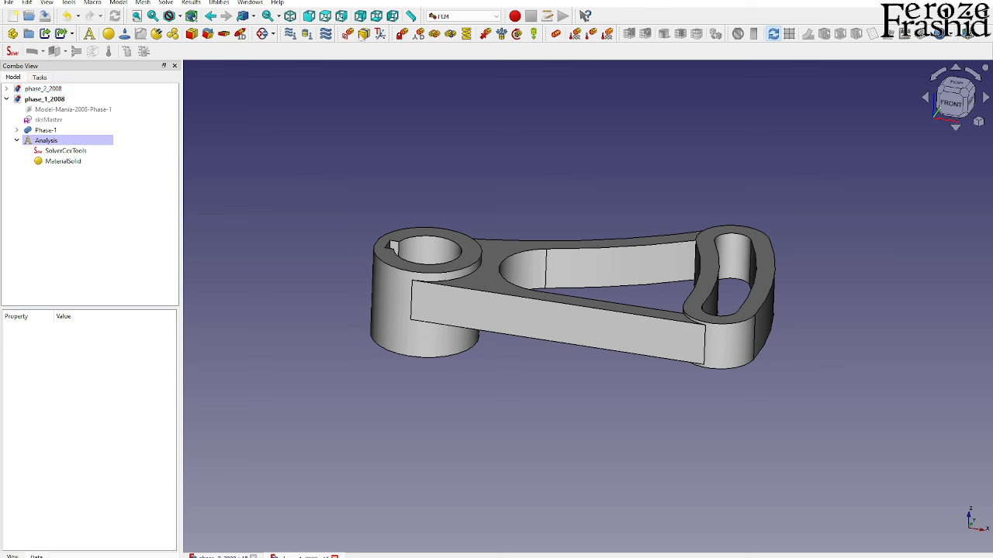
Apply a fixed constraint to the inner cylindrical face of the Phase 1 part's keyed hub bore
{"action": "left_click", "coordinate": [402, 34]}
{"action": "left_click", "coordinate": [49, 149]}
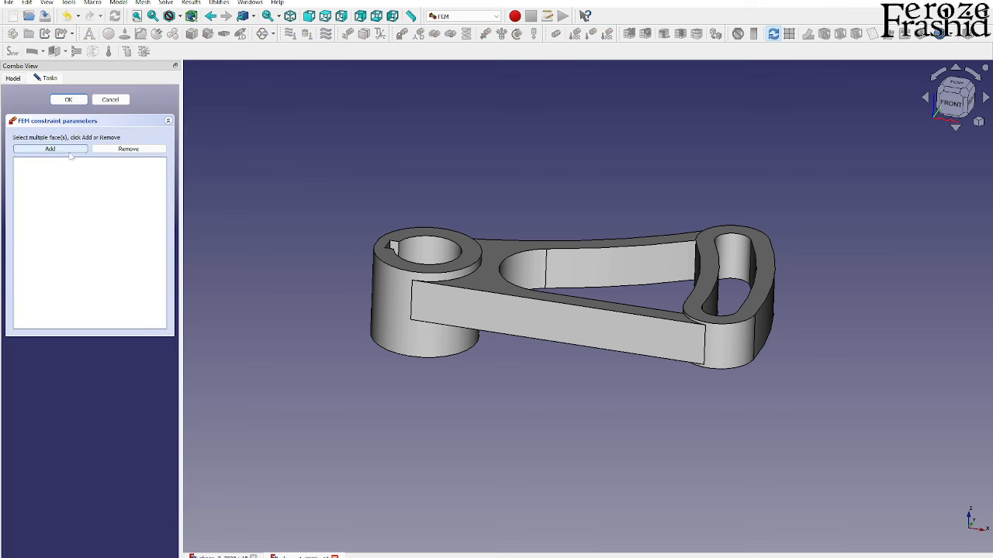
{"action": "left_click", "coordinate": [428, 252]}
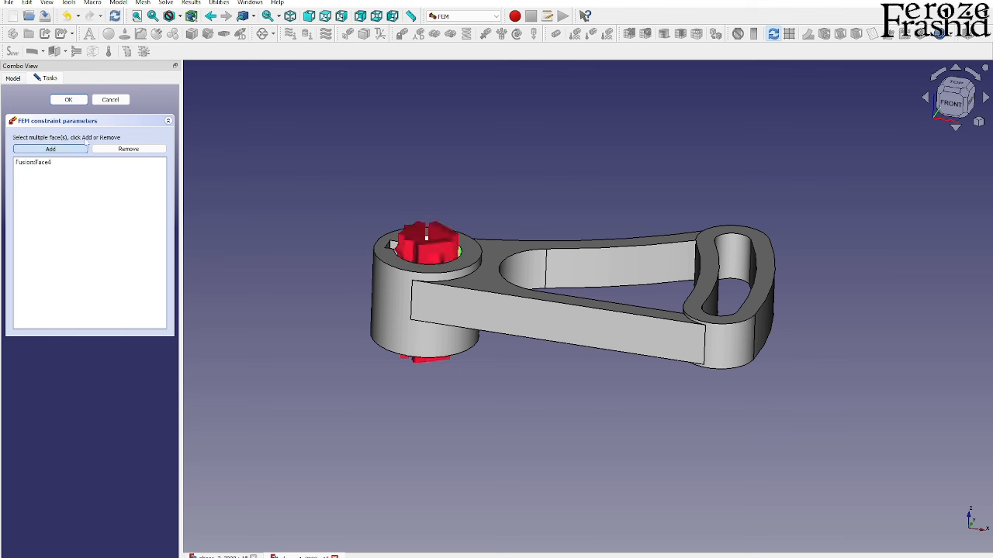
{"action": "left_click", "coordinate": [68, 99]}
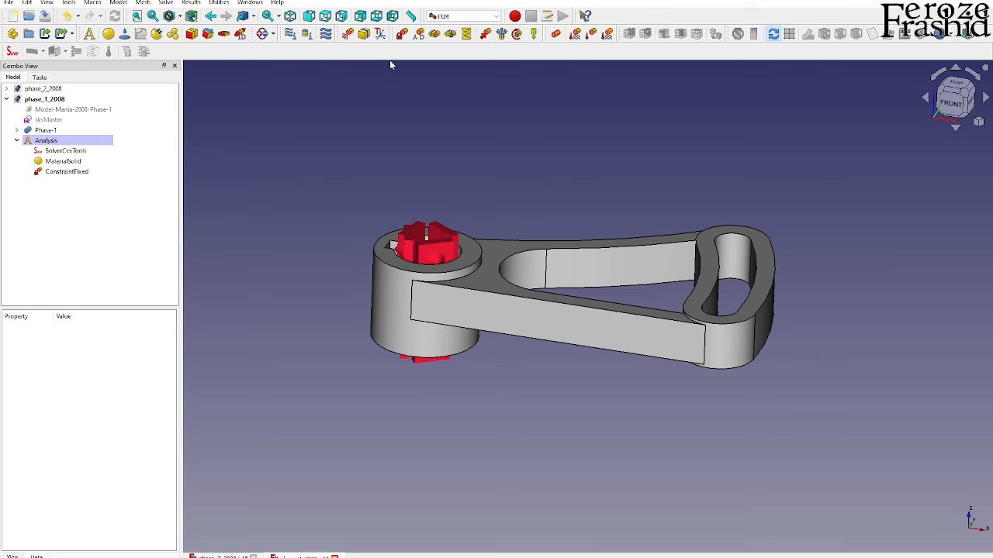
Apply a 1 N force constraint to the top face of the Phase 1 part's slotted end, reversed to point downward
{"action": "left_click", "coordinate": [483, 37]}
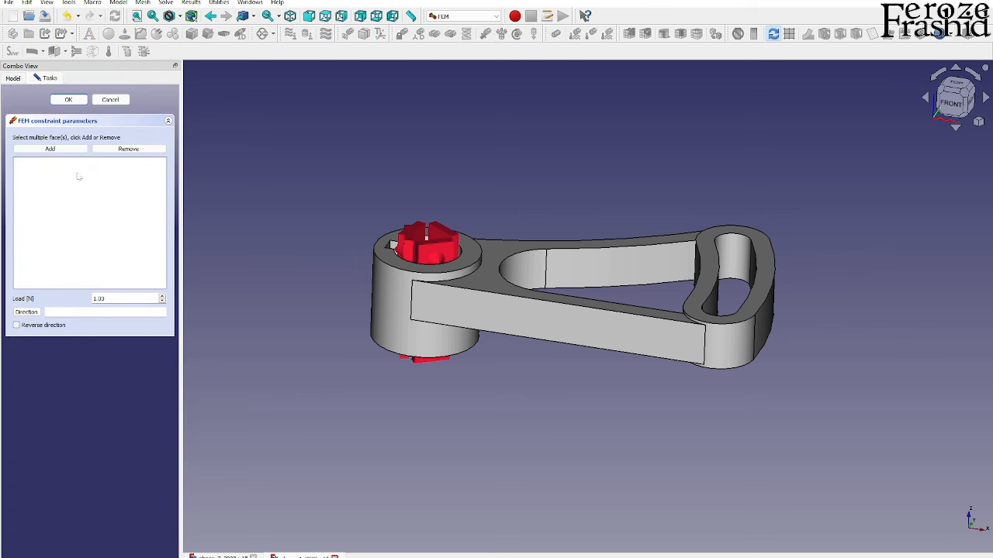
{"action": "left_click", "coordinate": [49, 148]}
{"action": "left_click", "coordinate": [710, 260]}
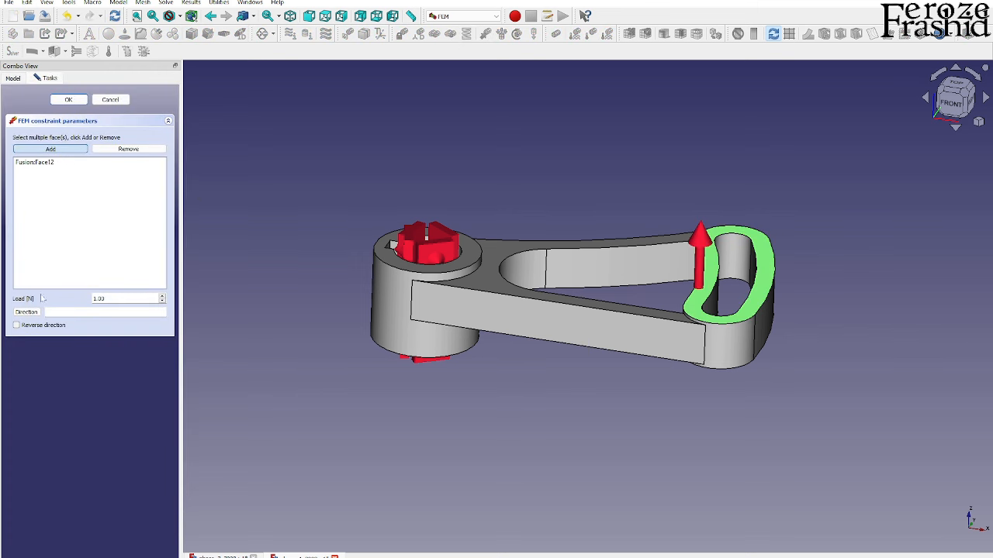
{"action": "left_click", "coordinate": [68, 99]}
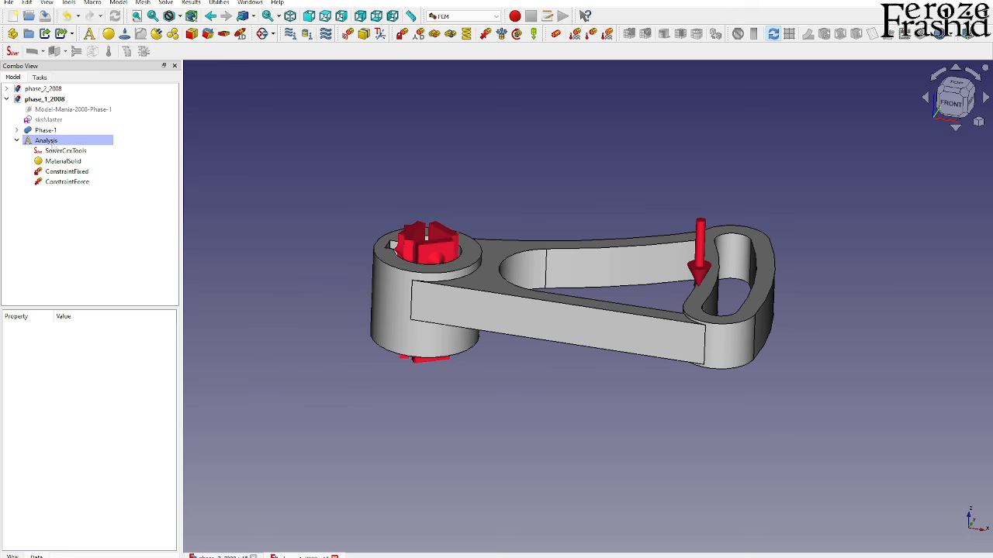
Create a Netgen mesh of the Phase-1 body with a maximum size of 10, second order and Moderate fineness
{"action": "left_click", "coordinate": [51, 131]}
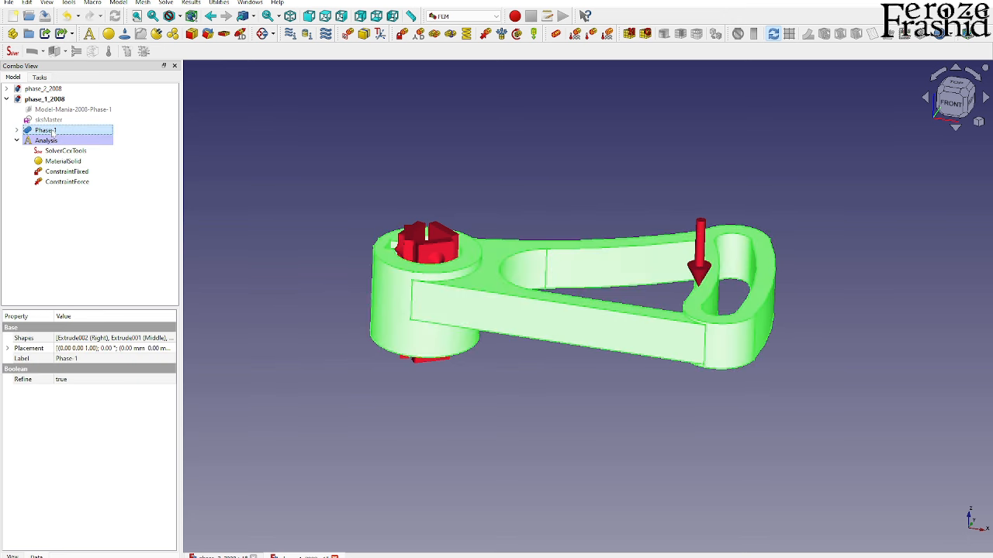
{"action": "left_click", "coordinate": [629, 34]}
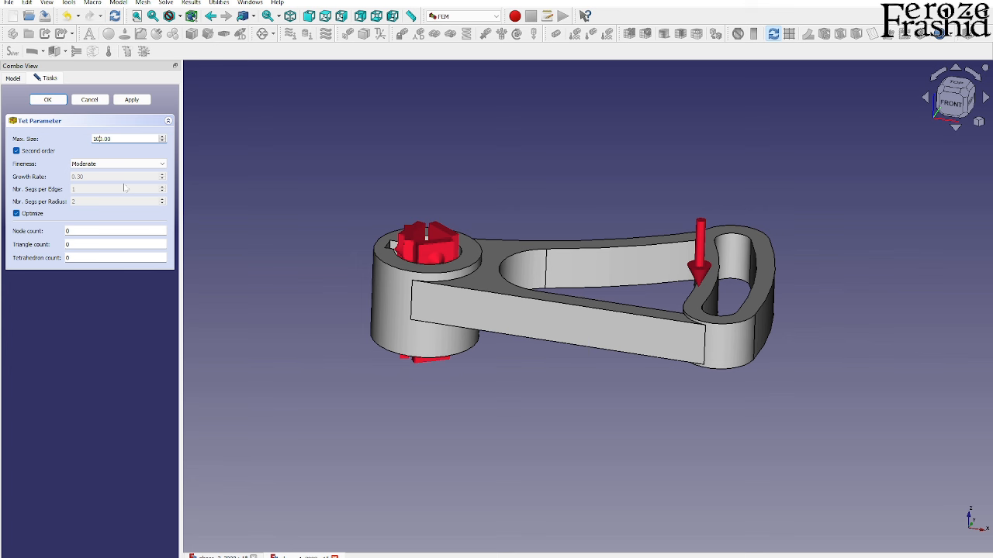
{"action": "left_click", "coordinate": [133, 101]}
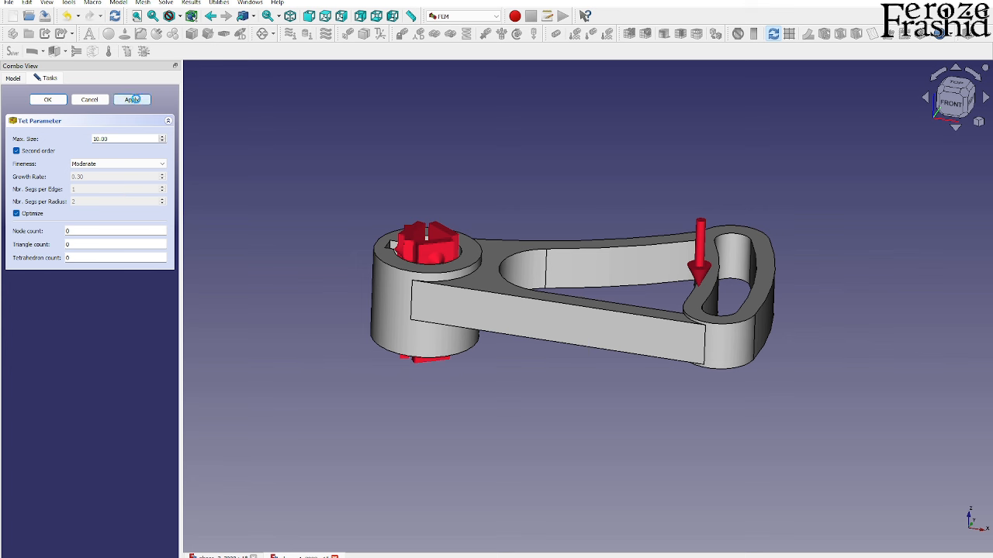
{"action": "left_click", "coordinate": [48, 100]}
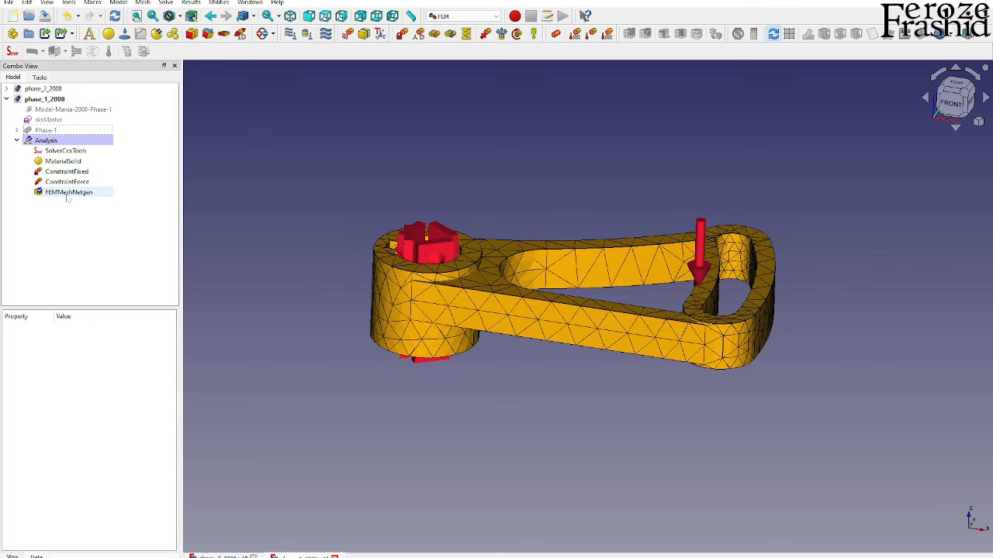
Write the CalculiX input file for the static Phase 1 analysis, run the solver and close its settings
{"action": "double_click", "coordinate": [65, 151]}
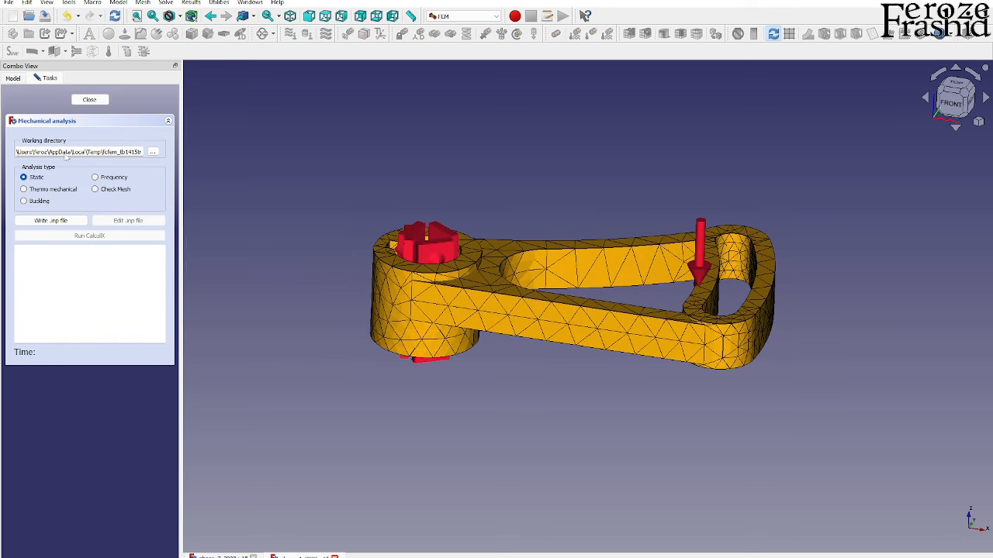
{"action": "left_click", "coordinate": [63, 221]}
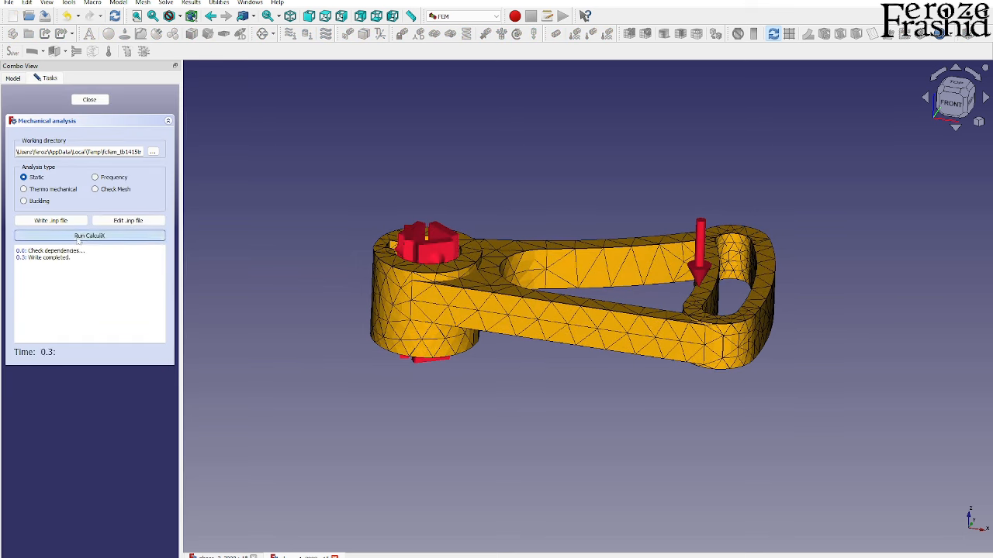
{"action": "left_click", "coordinate": [78, 236]}
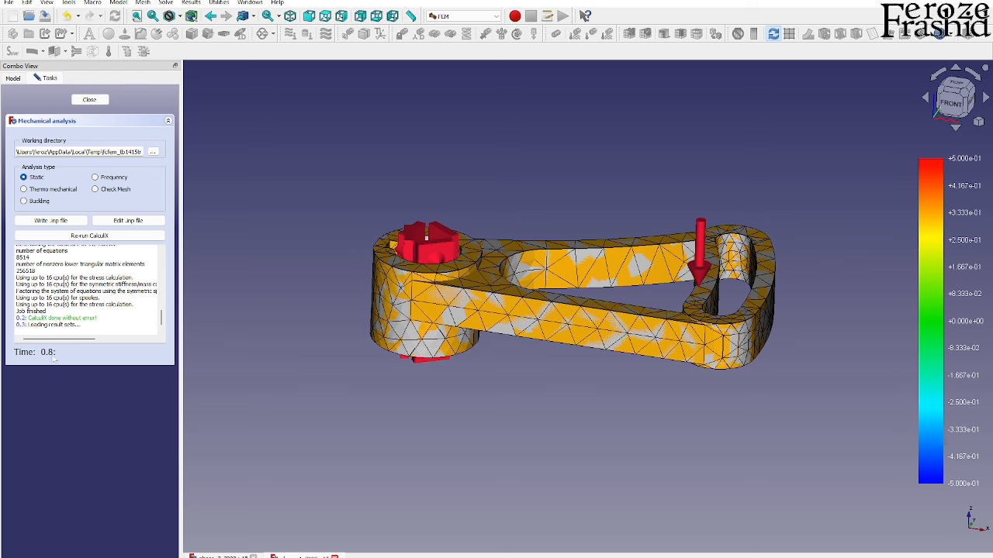
{"action": "left_click", "coordinate": [89, 100]}
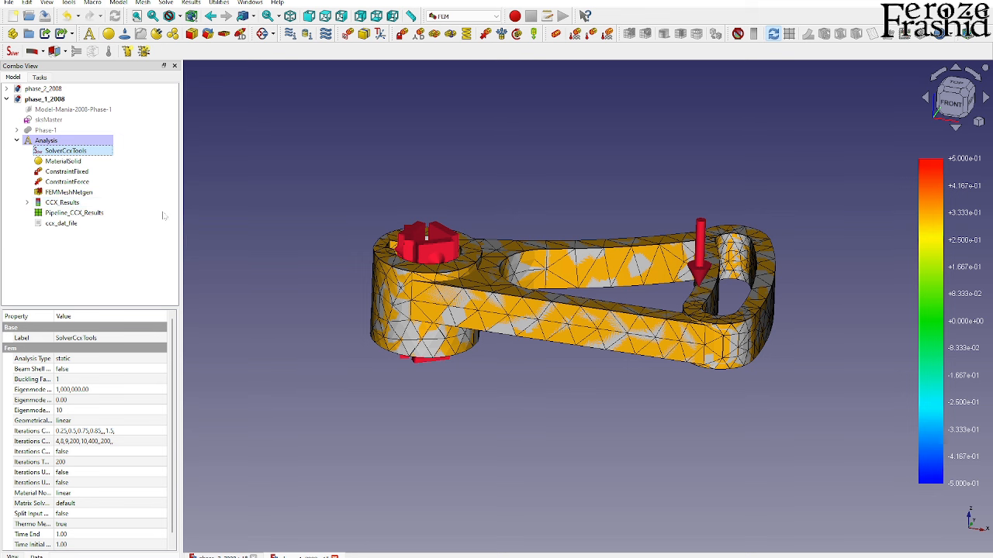
Hide the results pipeline and the Netgen mesh in the Phase 1 analysis
{"action": "left_click", "coordinate": [74, 213]}
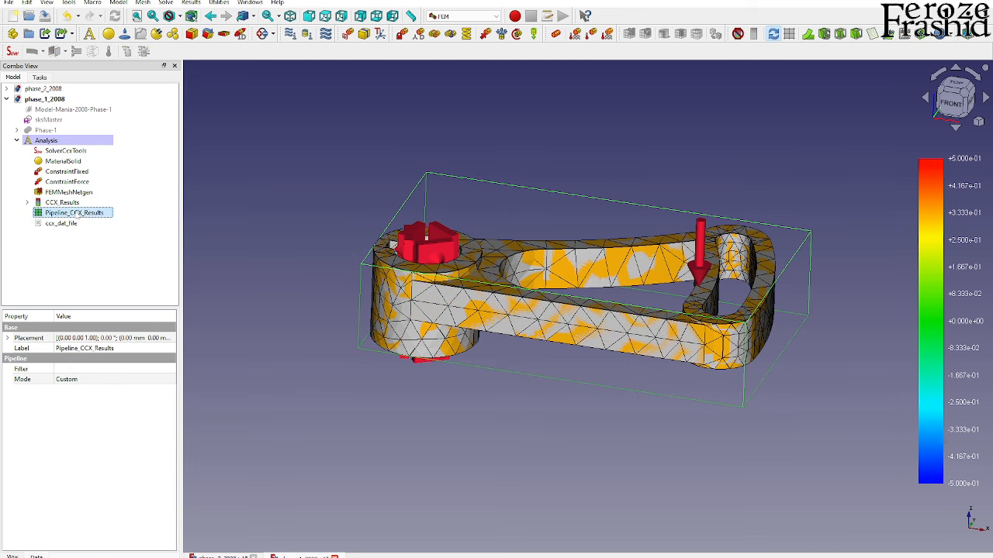
{"action": "key", "text": "space"}
{"action": "left_click", "coordinate": [68, 191]}
{"action": "key", "text": "space"}
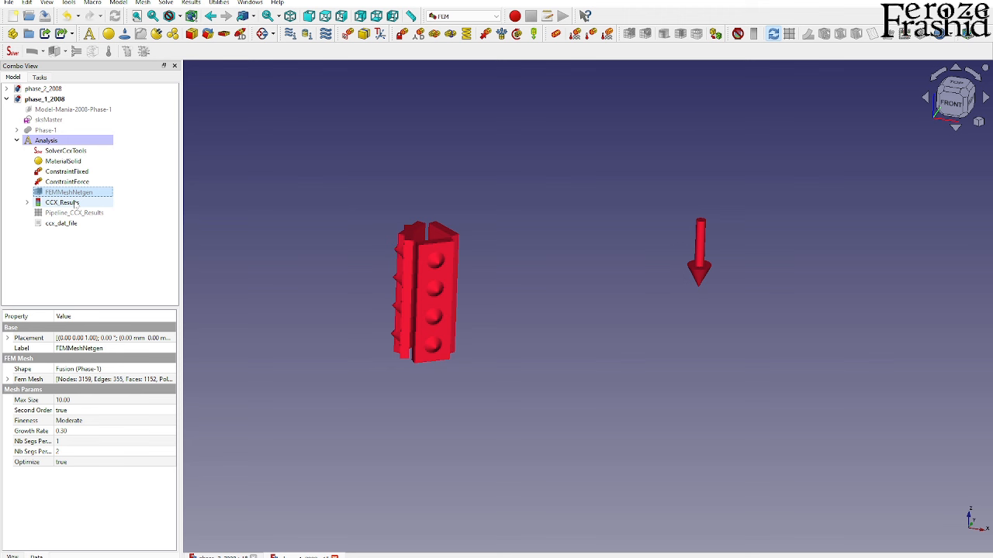
Open the Phase 1 CalculiX results and read the maximum displacement magnitude and von Mises stress
{"action": "double_click", "coordinate": [70, 203]}
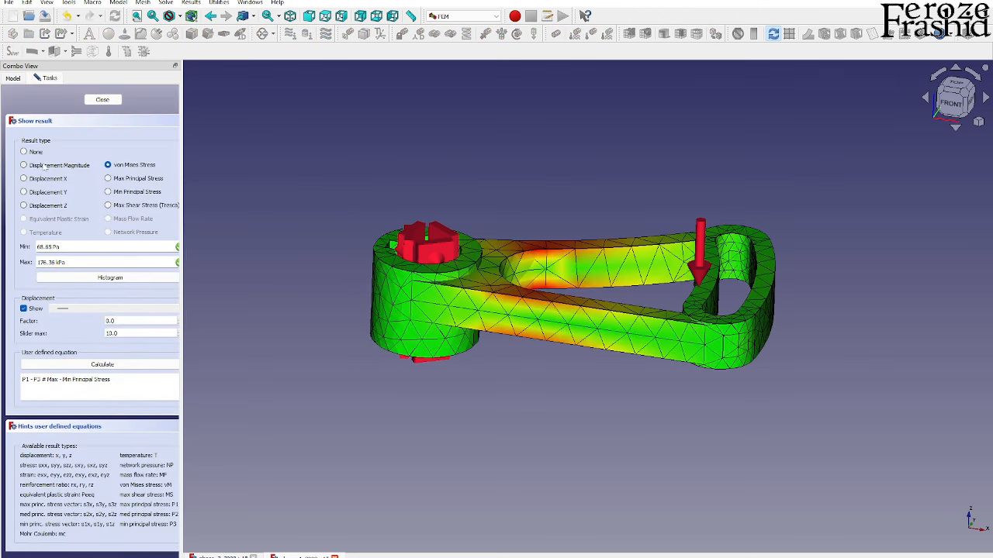
{"action": "left_click", "coordinate": [47, 166]}
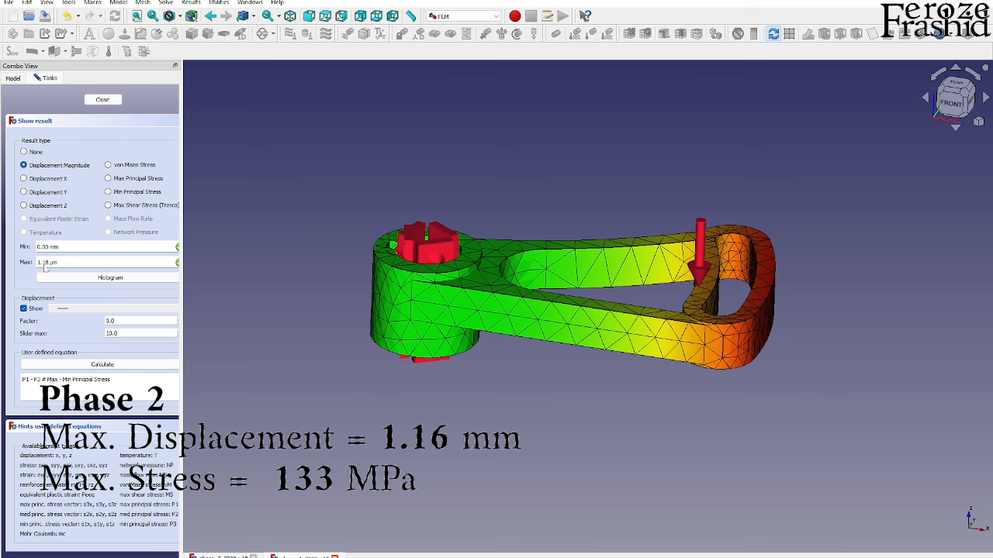
{"action": "left_click", "coordinate": [118, 169]}
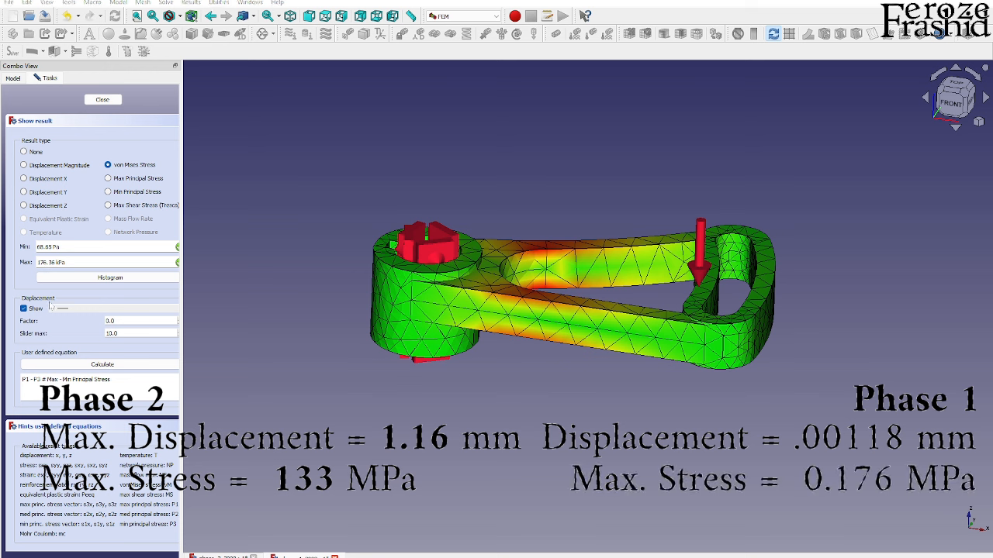
Examine the von Mises deformation from the front by raising the displacement factor to 0.9 and returning it to 0
{"action": "mouse_move", "coordinate": [51, 308]}
{"action": "left_mouse_down"}
{"action": "mouse_move", "coordinate": [120, 311]}
{"action": "mouse_move", "coordinate": [66, 313]}
{"action": "left_mouse_up"}
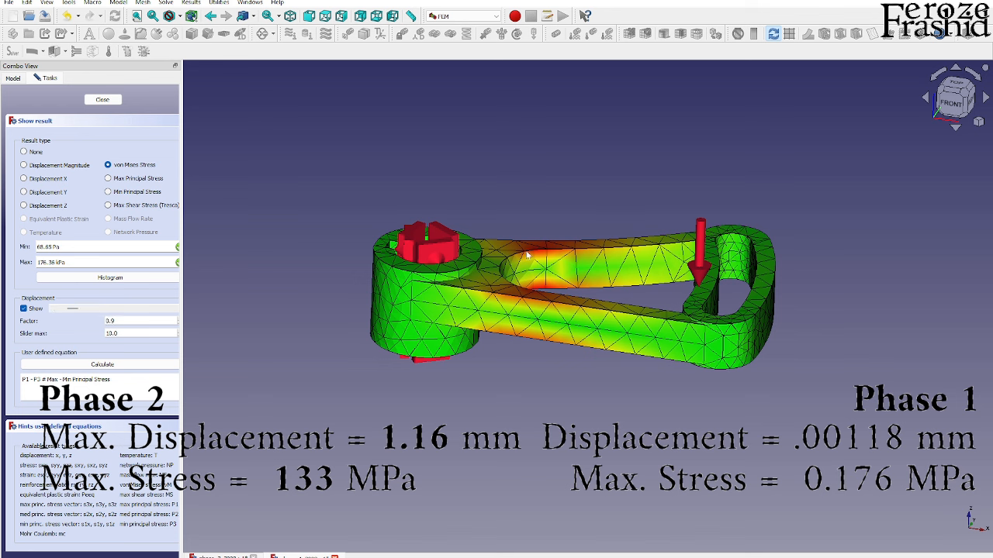
{"action": "left_click", "coordinate": [951, 103]}
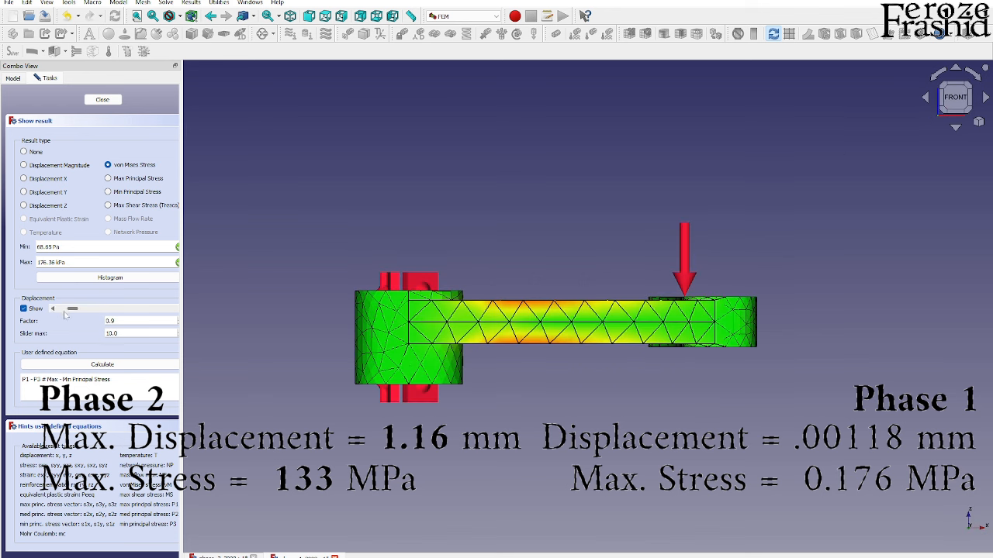
{"action": "left_click_drag", "start_coordinate": [71, 310], "coordinate": [26, 316]}
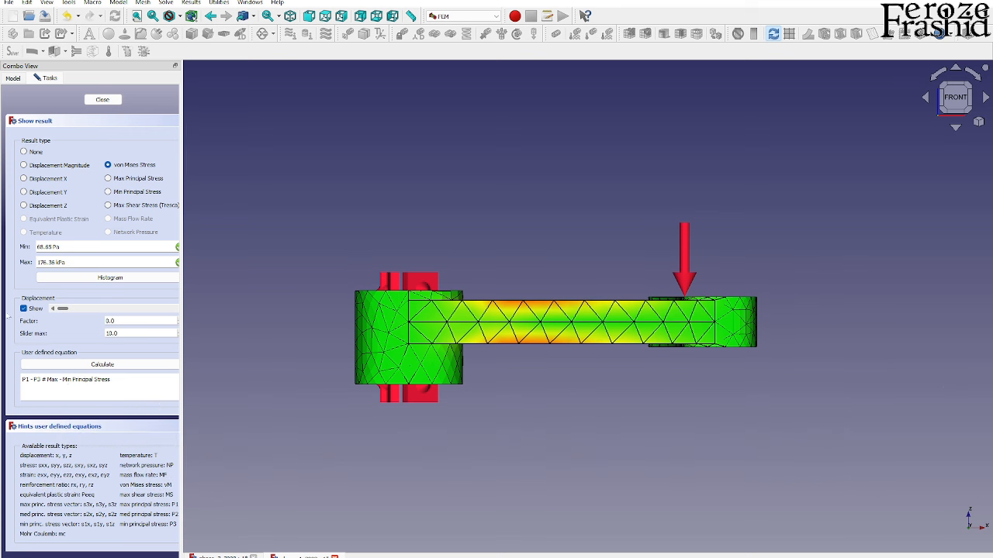
Examine the displacement magnitude close up at the slotted end and over the whole part, and close the results
{"action": "scroll", "coordinate": [737, 283], "scroll_direction": "up", "scroll_amount": 6}
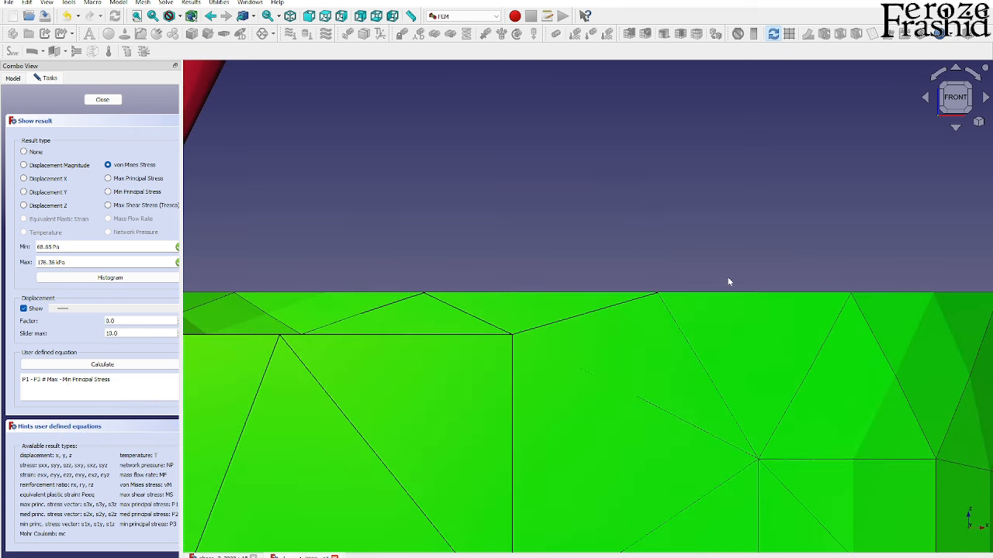
{"action": "left_click", "coordinate": [23, 164]}
{"action": "scroll", "coordinate": [406, 196], "scroll_direction": "down", "scroll_amount": 3}
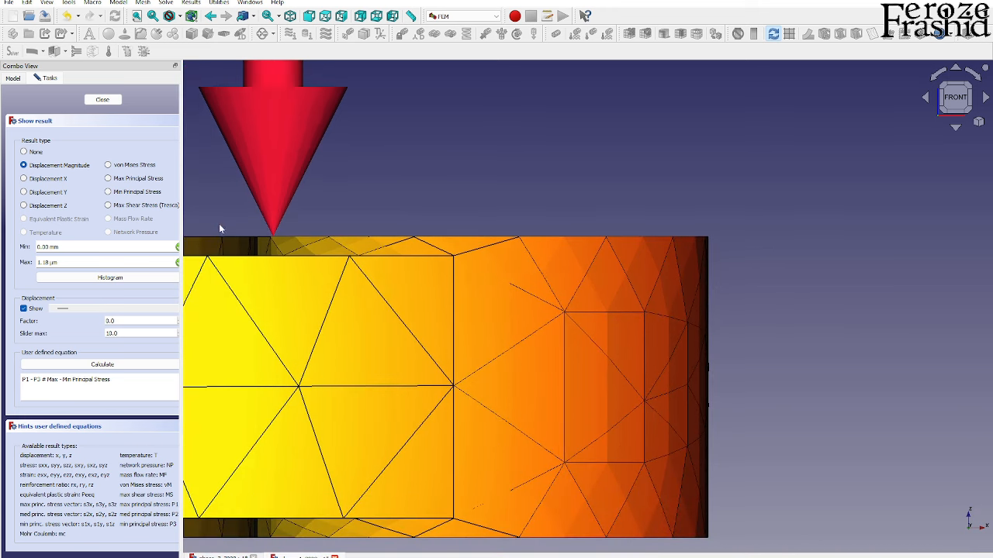
{"action": "left_click_drag", "start_coordinate": [60, 309], "coordinate": [39, 315]}
{"action": "scroll", "coordinate": [780, 325], "scroll_direction": "down", "scroll_amount": 8}
{"action": "middle_click_drag", "start_coordinate": [645, 332], "coordinate": [586, 374]}
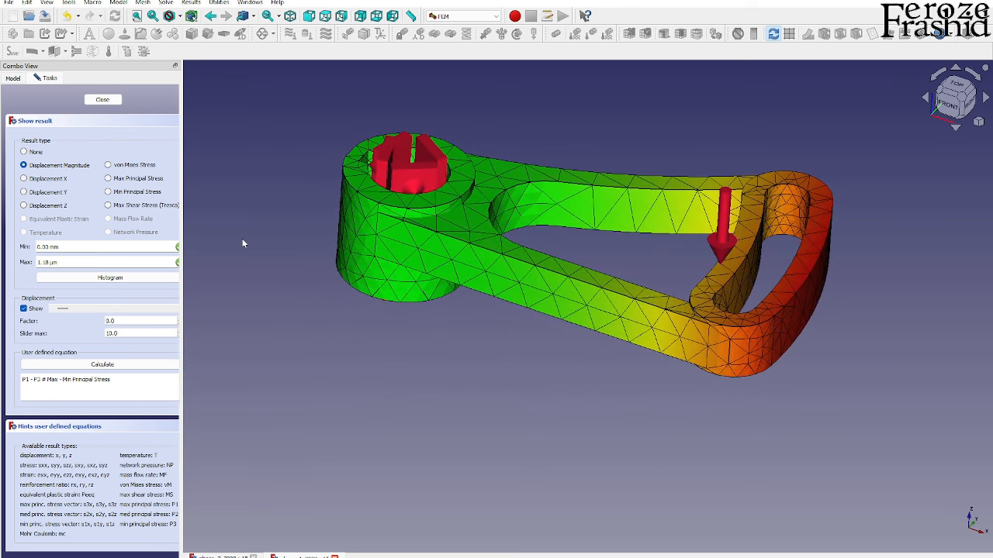
{"action": "left_click", "coordinate": [103, 100]}
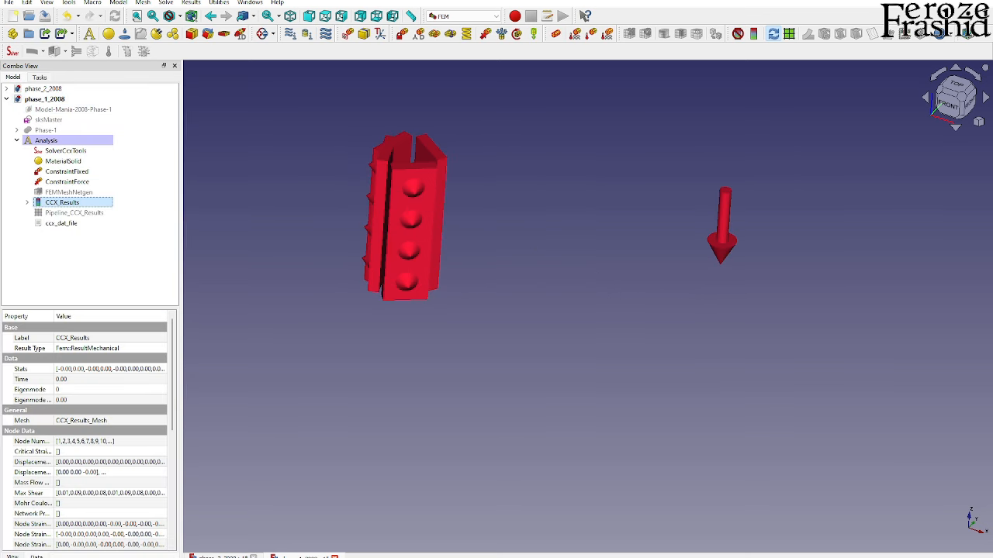
Switch to the Phase2 notes in Notepad and start a "Factor" entry below the Phase1 results
{"action": "key", "text": "alt+Tab"}
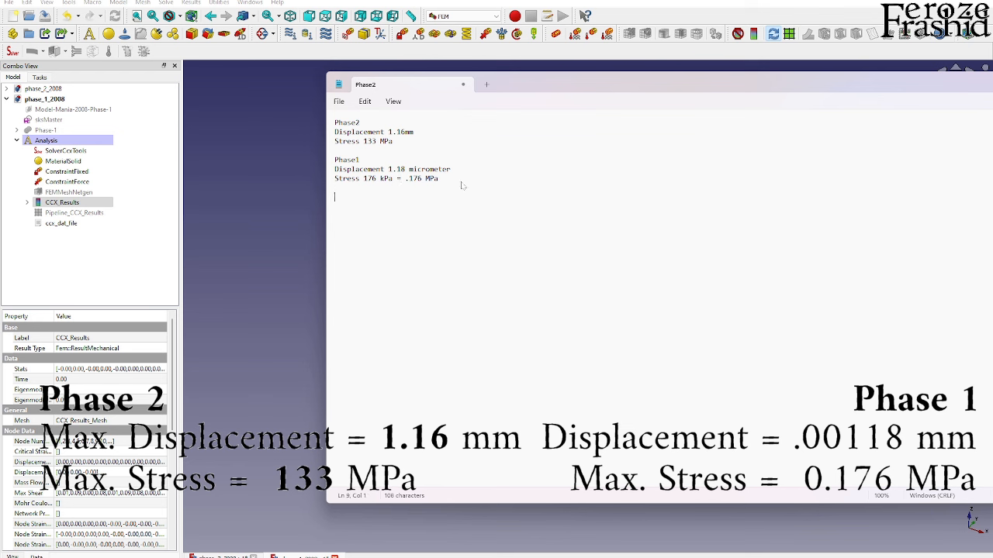
{"action": "type", "text": "Factor"}
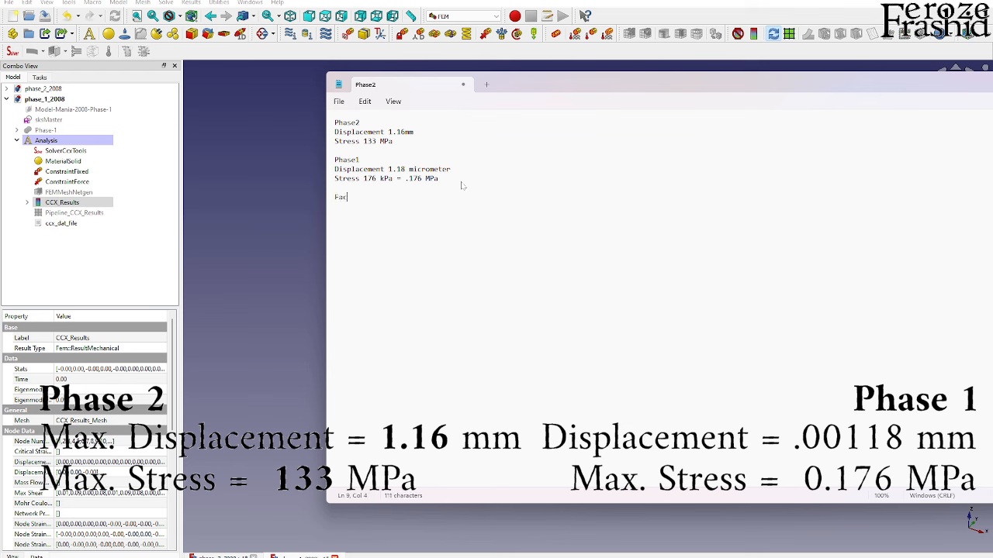